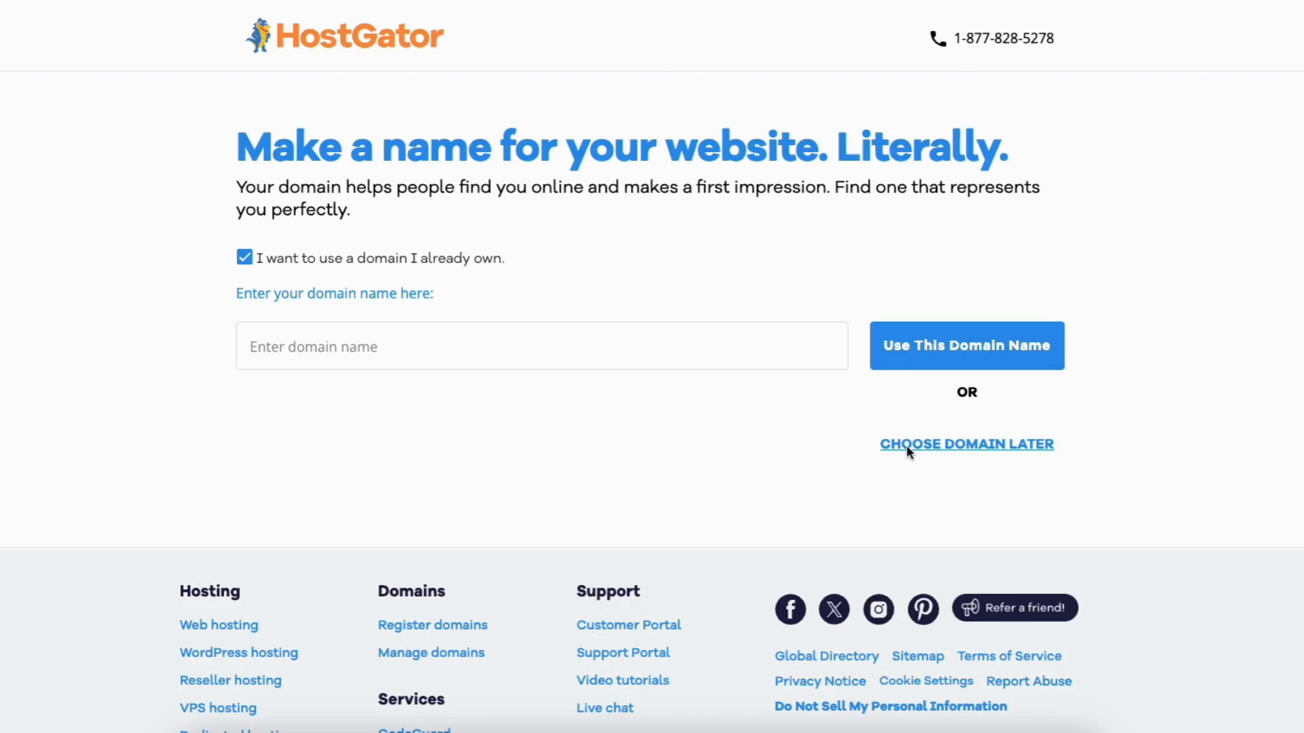
Step: Turn off the option to use an already owned domain, and choose the 3 Years term for the Hatchling Plan
{"action": "left_click", "coordinate": [244, 258]}
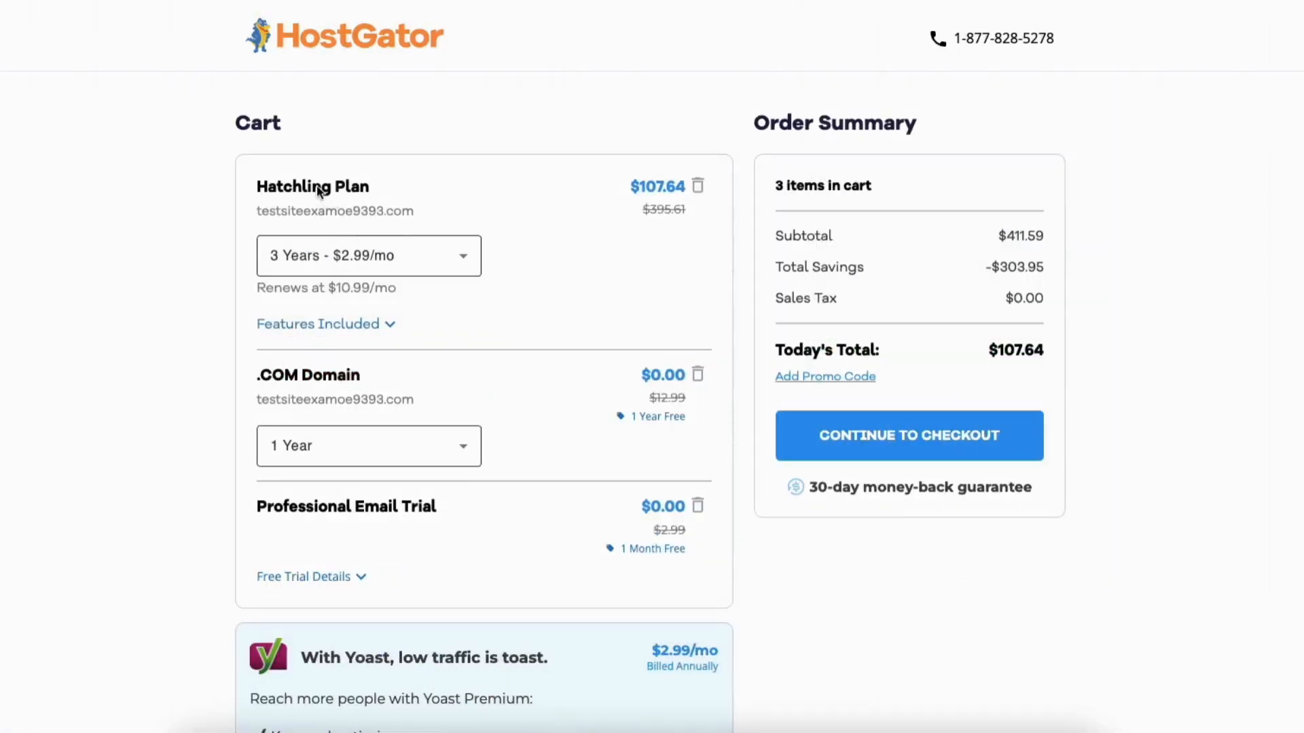
{"action": "left_click", "coordinate": [380, 257]}
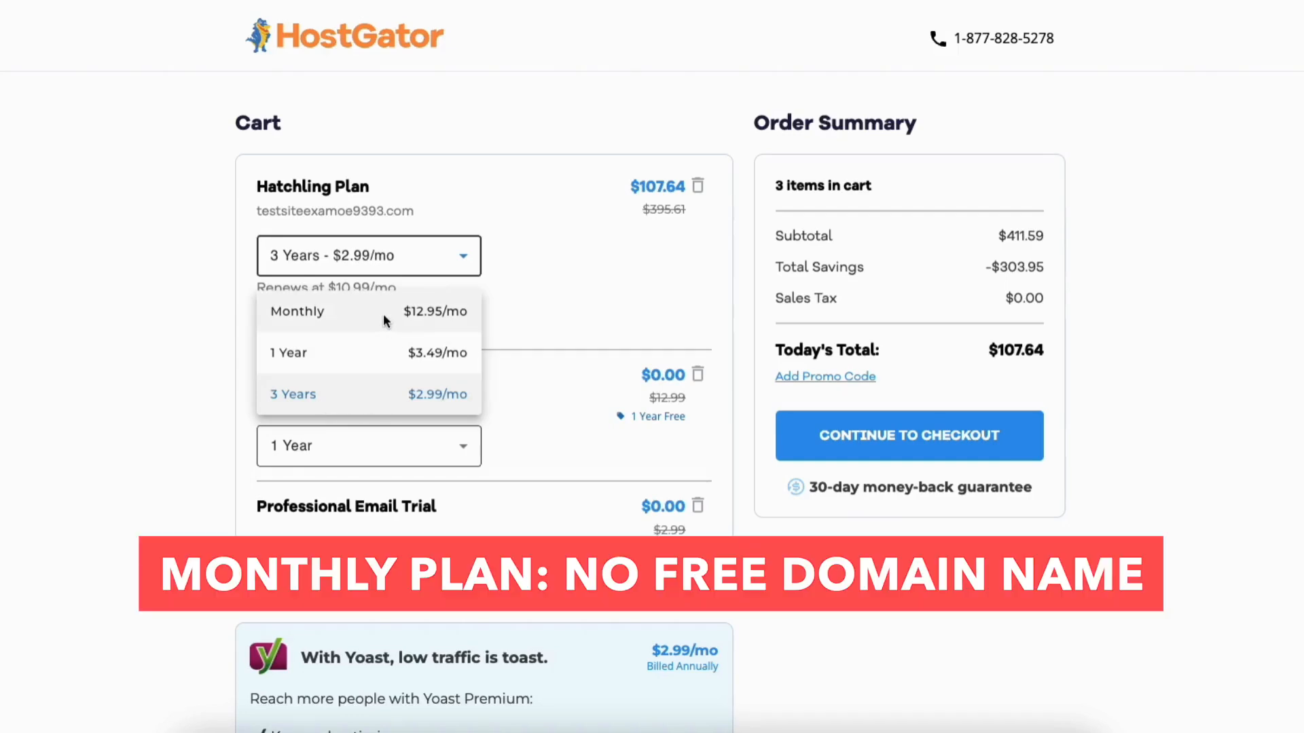
{"action": "left_click", "coordinate": [357, 394]}
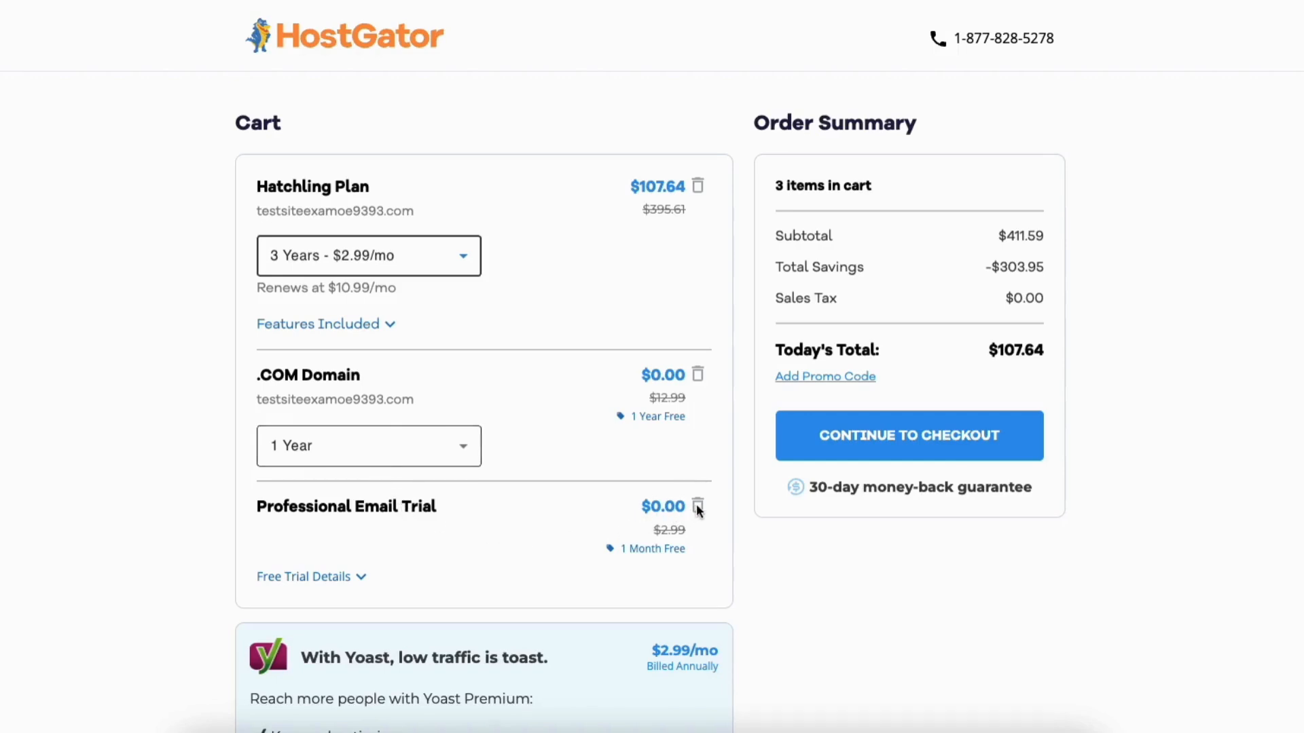
Step: Examine the optional add-ons offered in the cart and the billing form at checkout
{"action": "scroll", "coordinate": [651, 408], "scroll_direction": "down", "scroll_amount": 5}
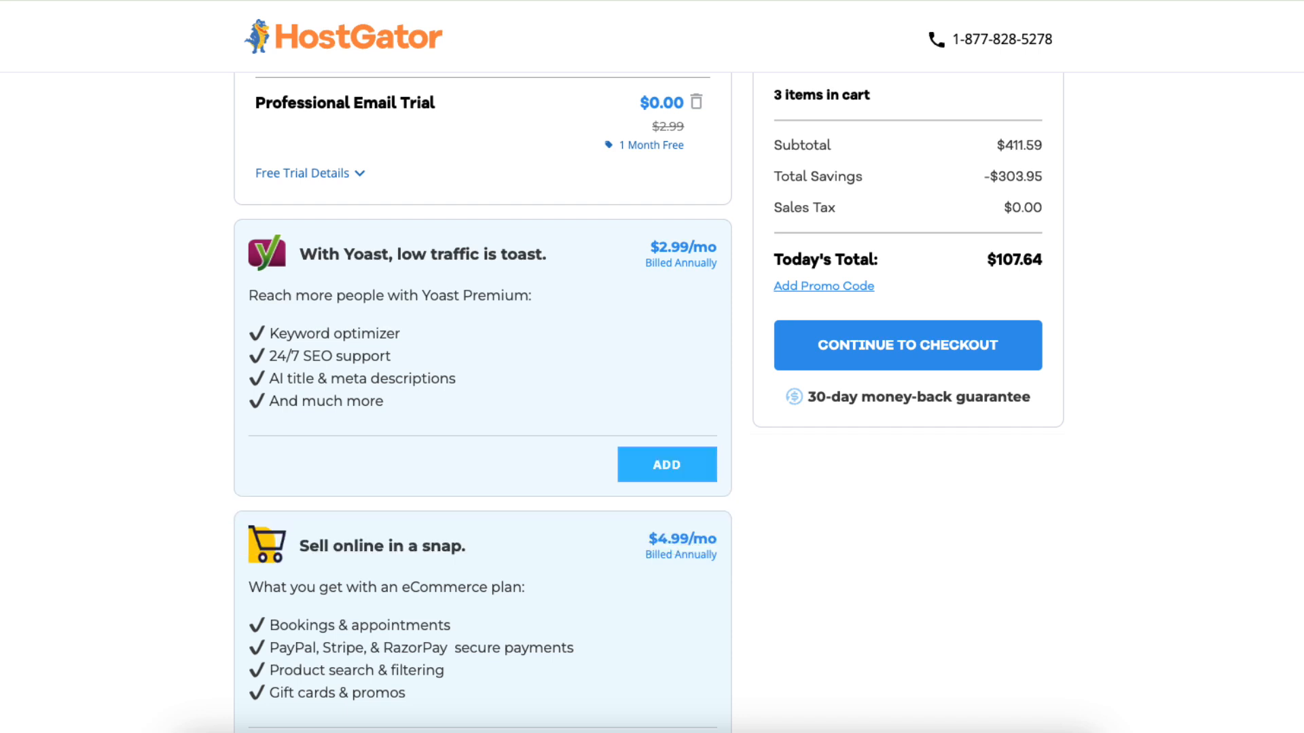
{"action": "scroll", "coordinate": [484, 408], "scroll_direction": "down", "scroll_amount": 4}
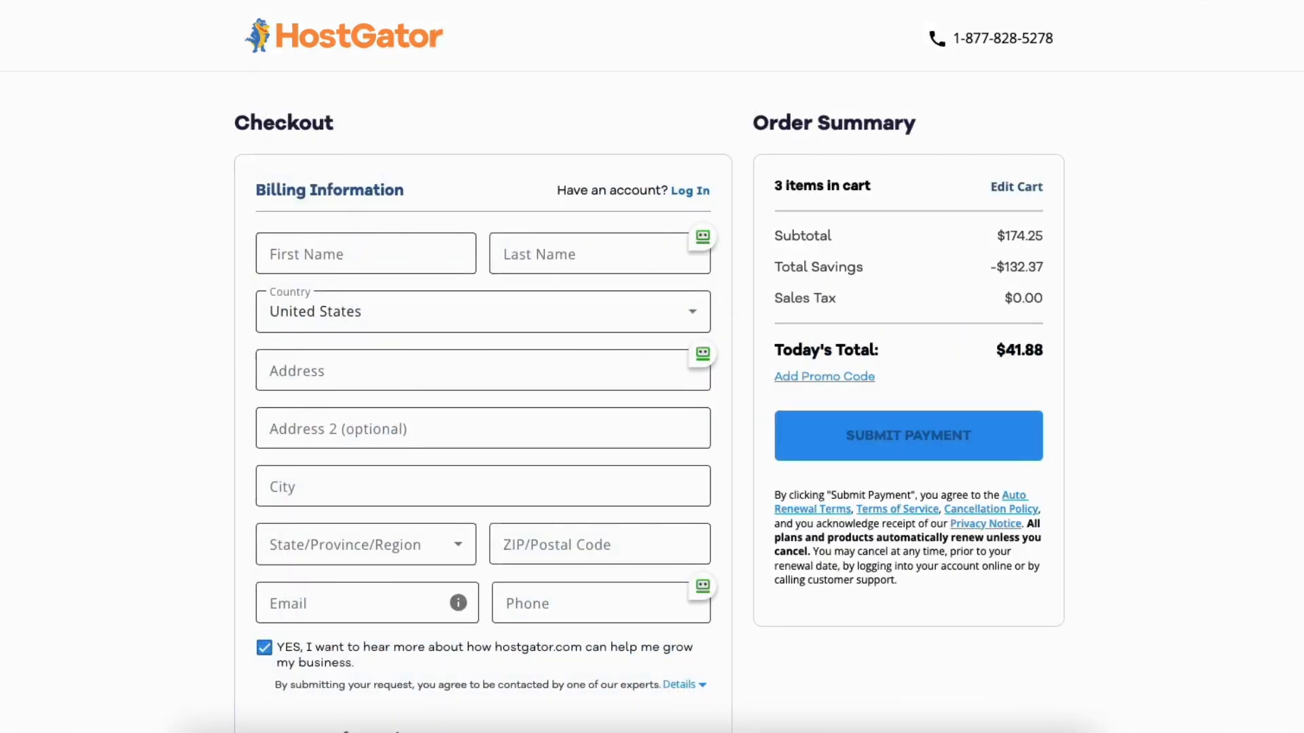
{"action": "scroll", "coordinate": [427, 228], "scroll_direction": "down", "scroll_amount": 9}
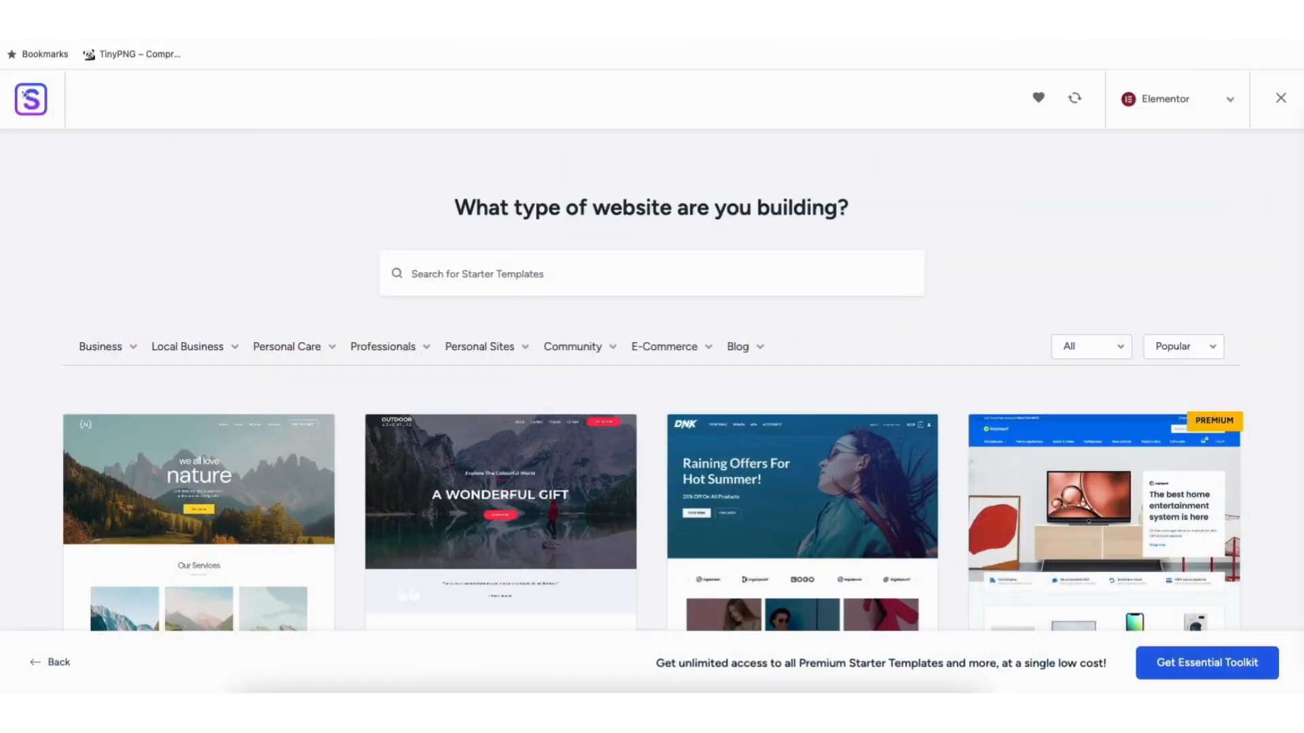
Step: Extend the hero title to "my demo business w" and add a Heading widget beside "amazing things for you"
{"action": "scroll", "coordinate": [652, 394], "scroll_direction": "down", "scroll_amount": 2}
{"action": "scroll", "coordinate": [652, 380], "scroll_direction": "down", "scroll_amount": 3}
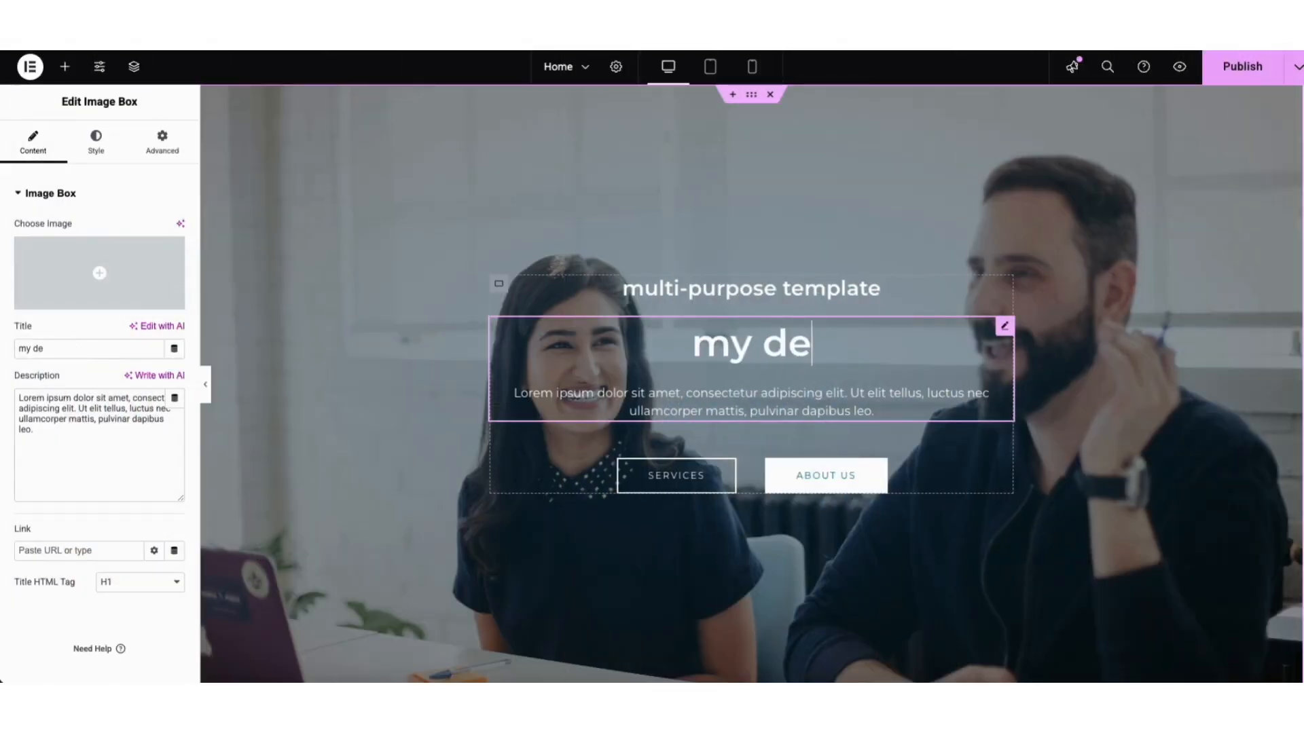
{"action": "type", "text": "mo business w"}
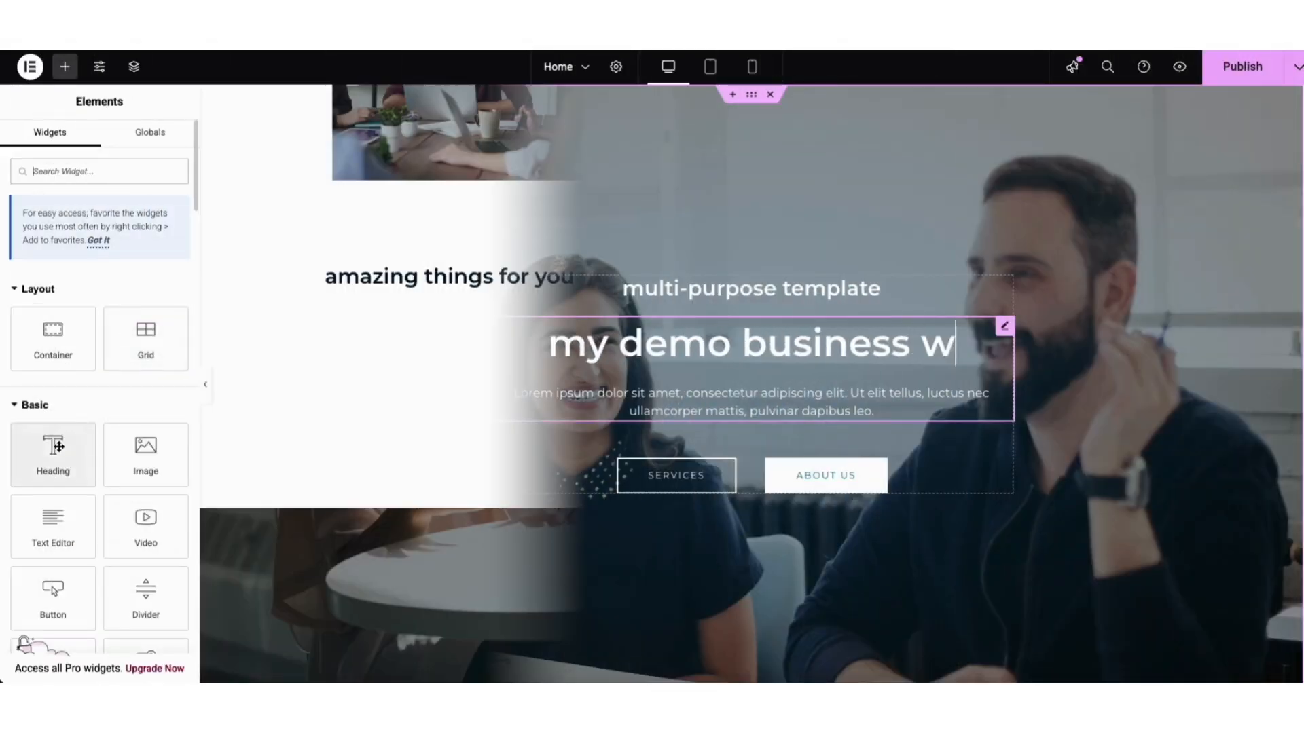
{"action": "left_click_drag", "start_coordinate": [53, 452], "coordinate": [805, 285]}
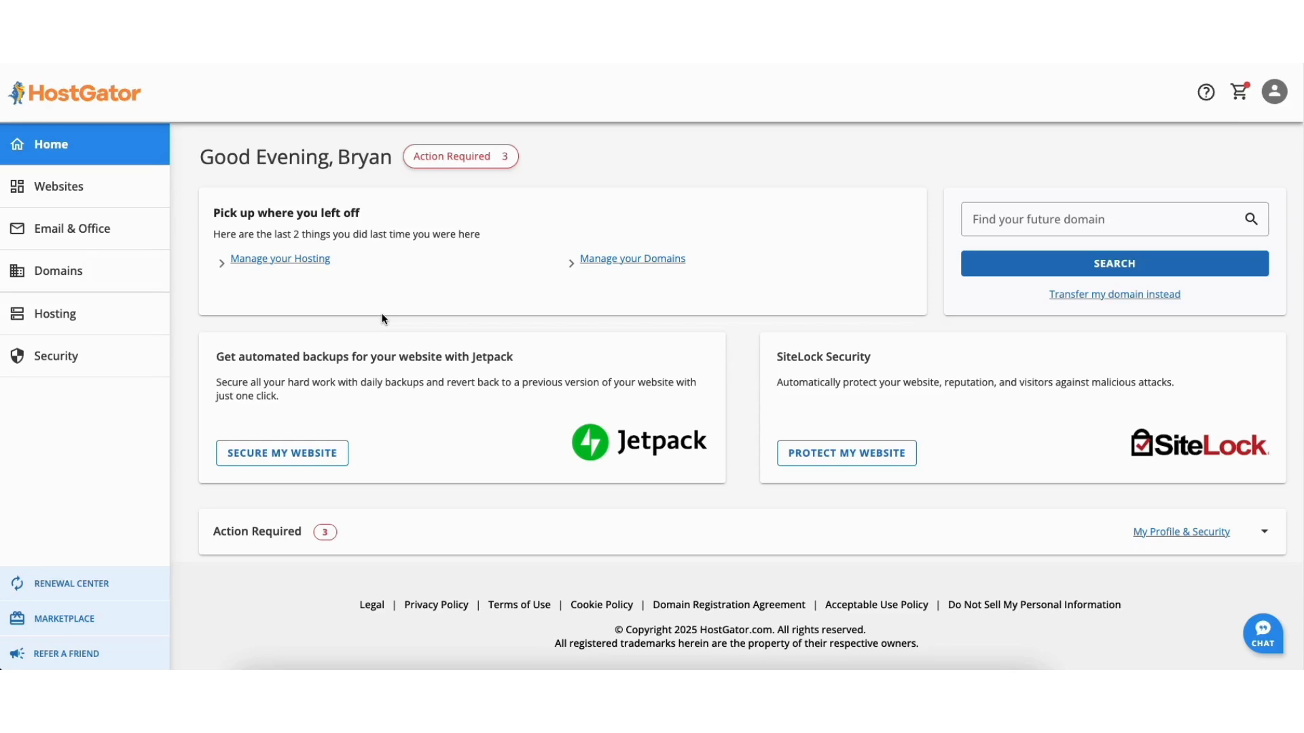
Step: Open the settings overview of the Welcome website in the hosting account
{"action": "left_click", "coordinate": [67, 190]}
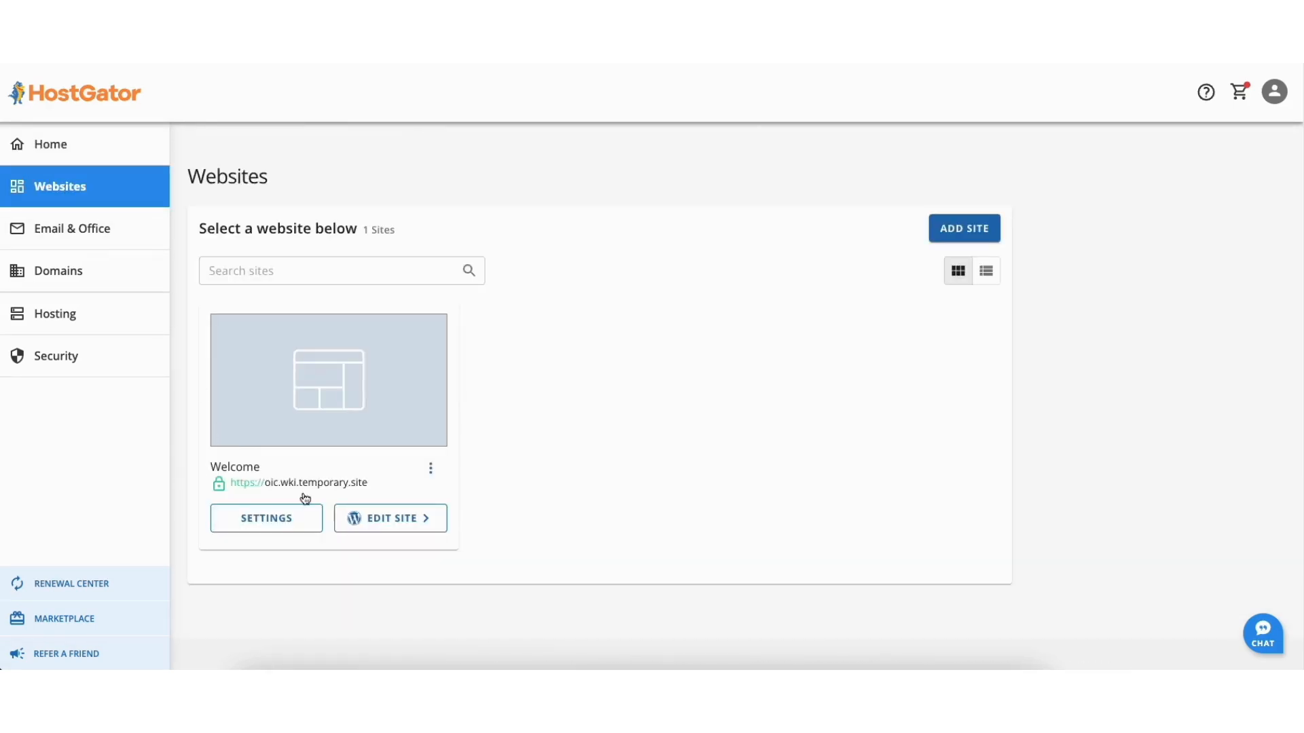
{"action": "left_click", "coordinate": [380, 519]}
{"action": "left_click", "coordinate": [251, 526]}
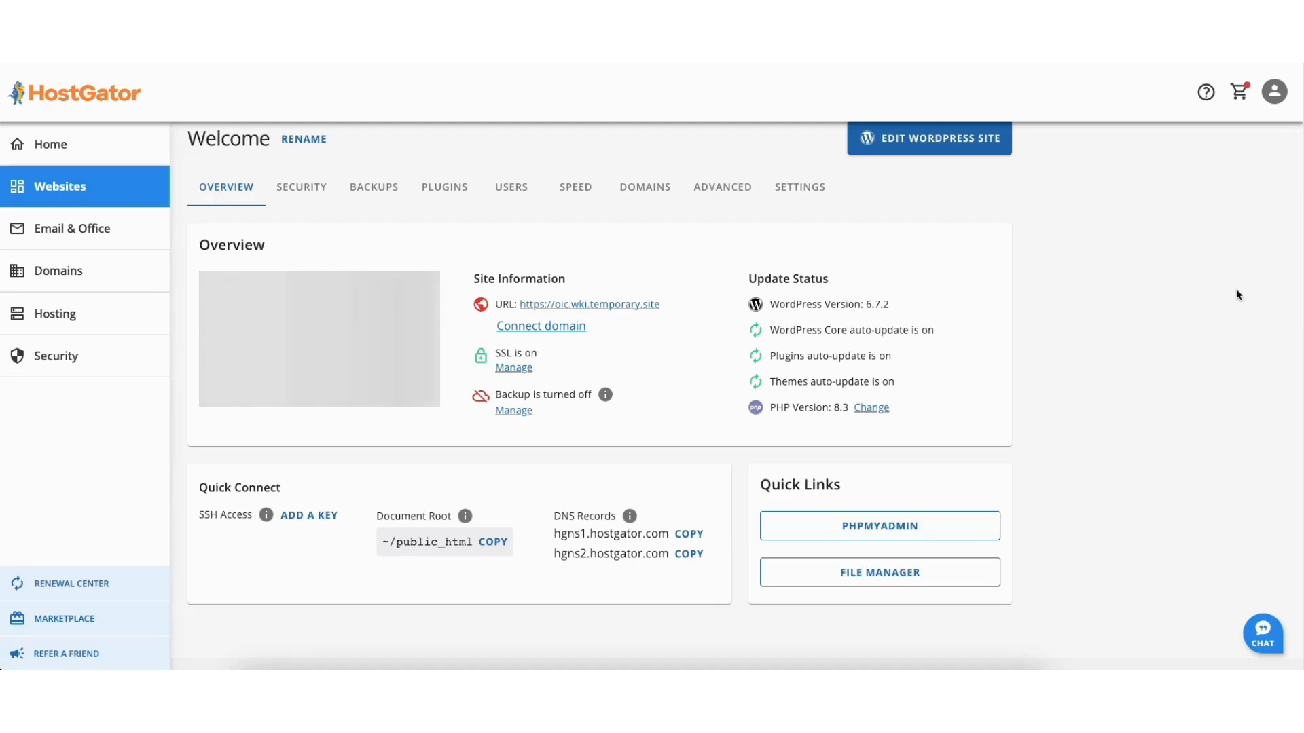
{"action": "scroll", "coordinate": [600, 394], "scroll_direction": "up", "scroll_amount": 1}
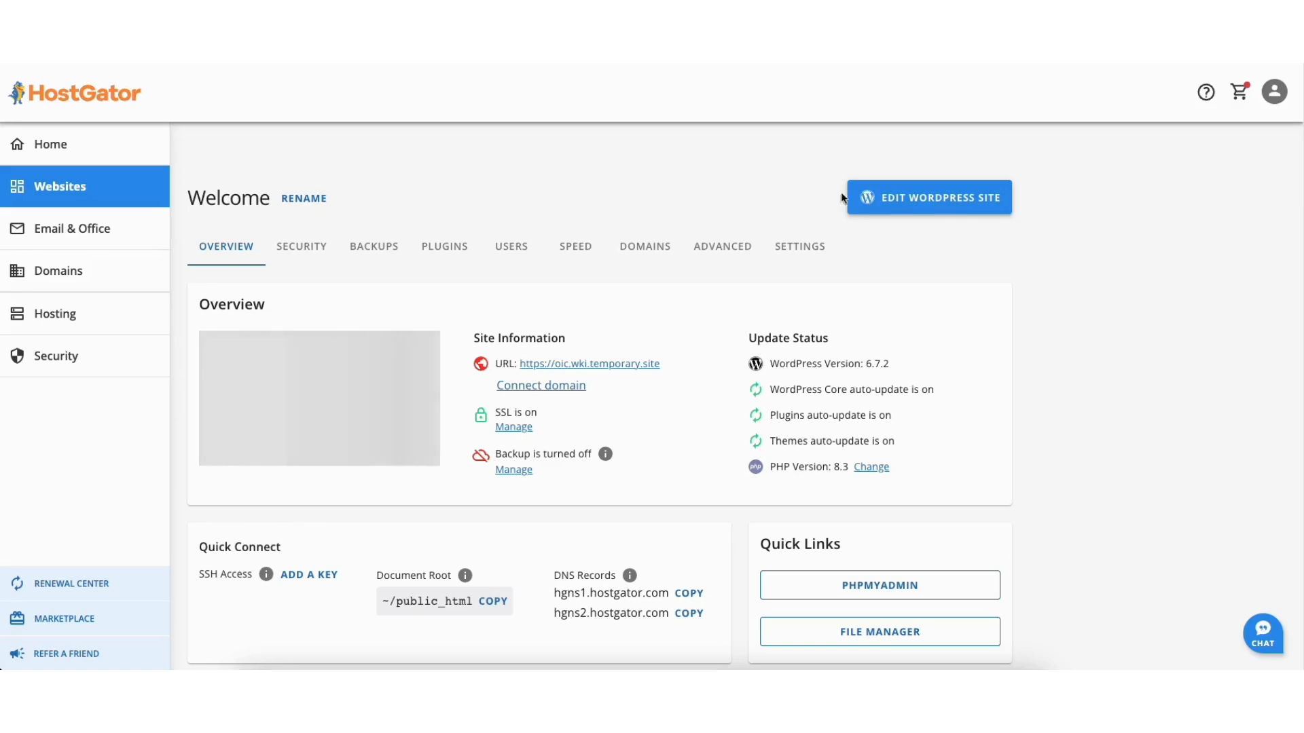
Step: Open cPanel's Email Accounts from the hosting plan's server tools and start creating a new email account
{"action": "left_click", "coordinate": [69, 319]}
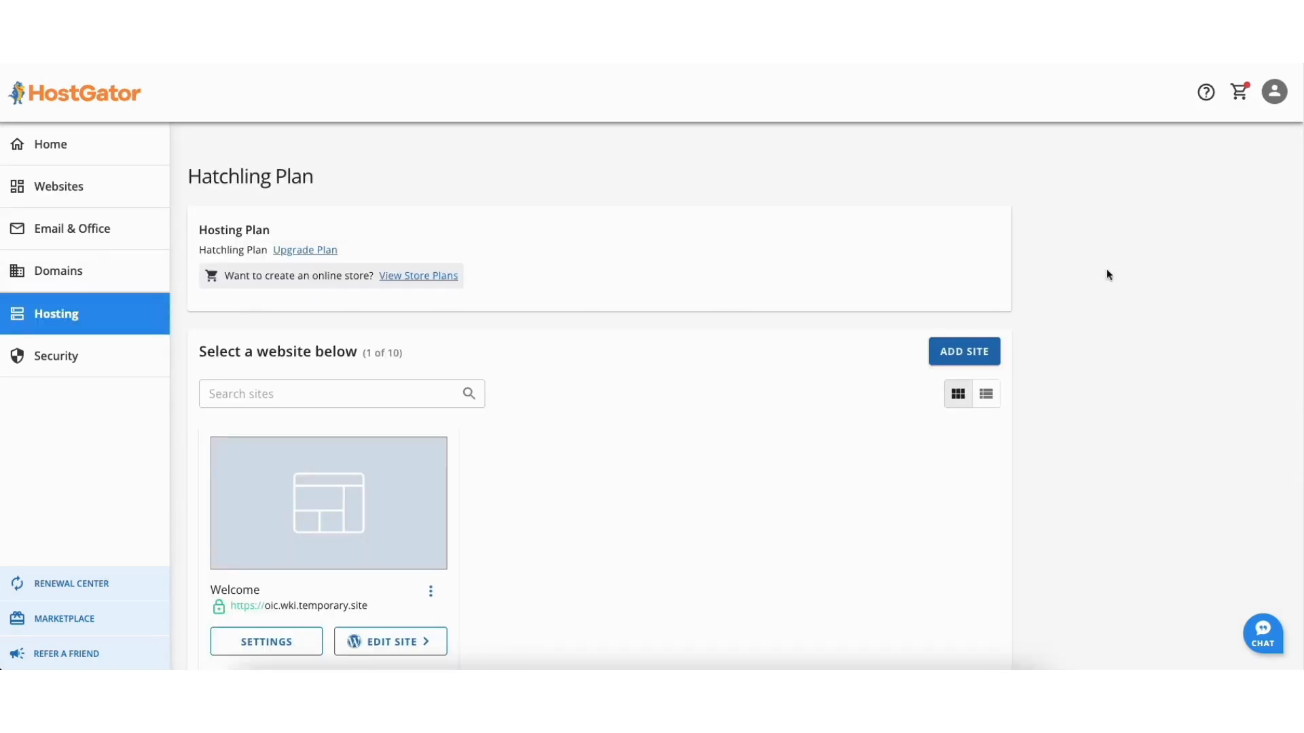
{"action": "scroll", "coordinate": [1290, 272], "scroll_direction": "down", "scroll_amount": 7}
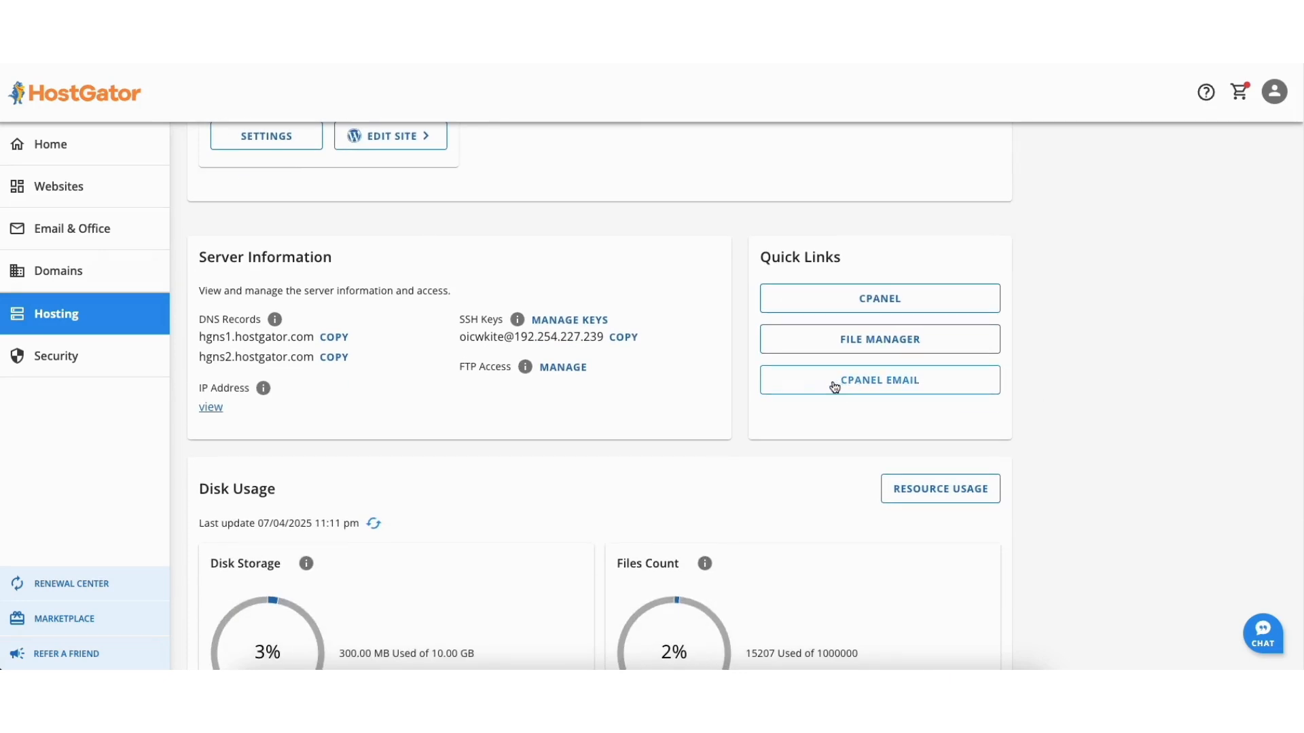
{"action": "left_click", "coordinate": [834, 387]}
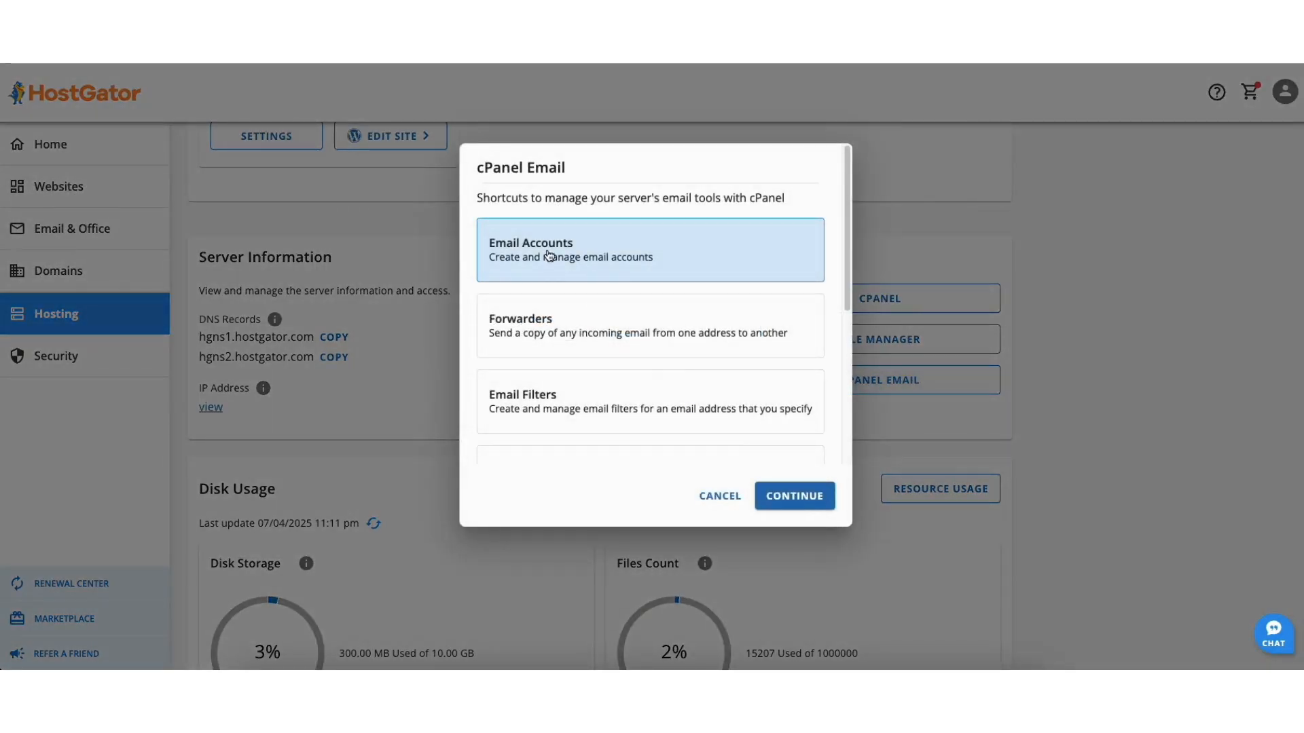
{"action": "left_click", "coordinate": [780, 498]}
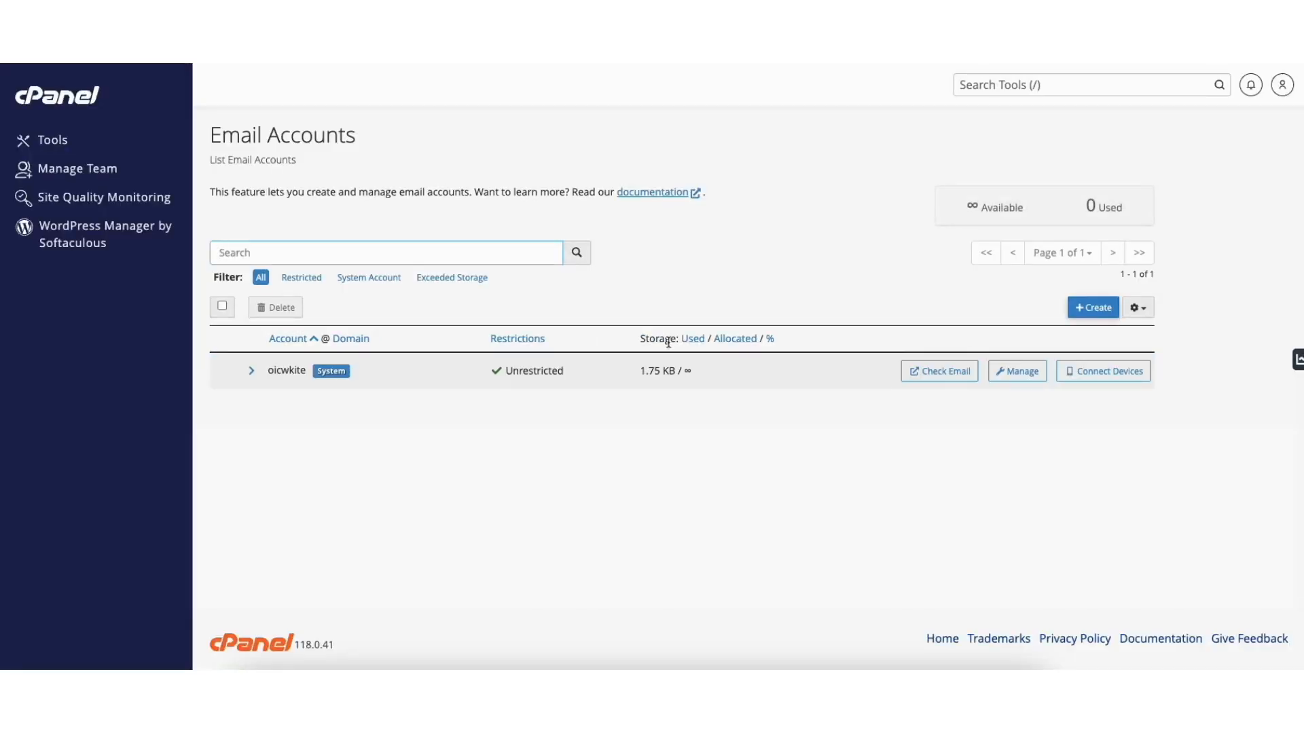
{"action": "left_click", "coordinate": [1091, 311]}
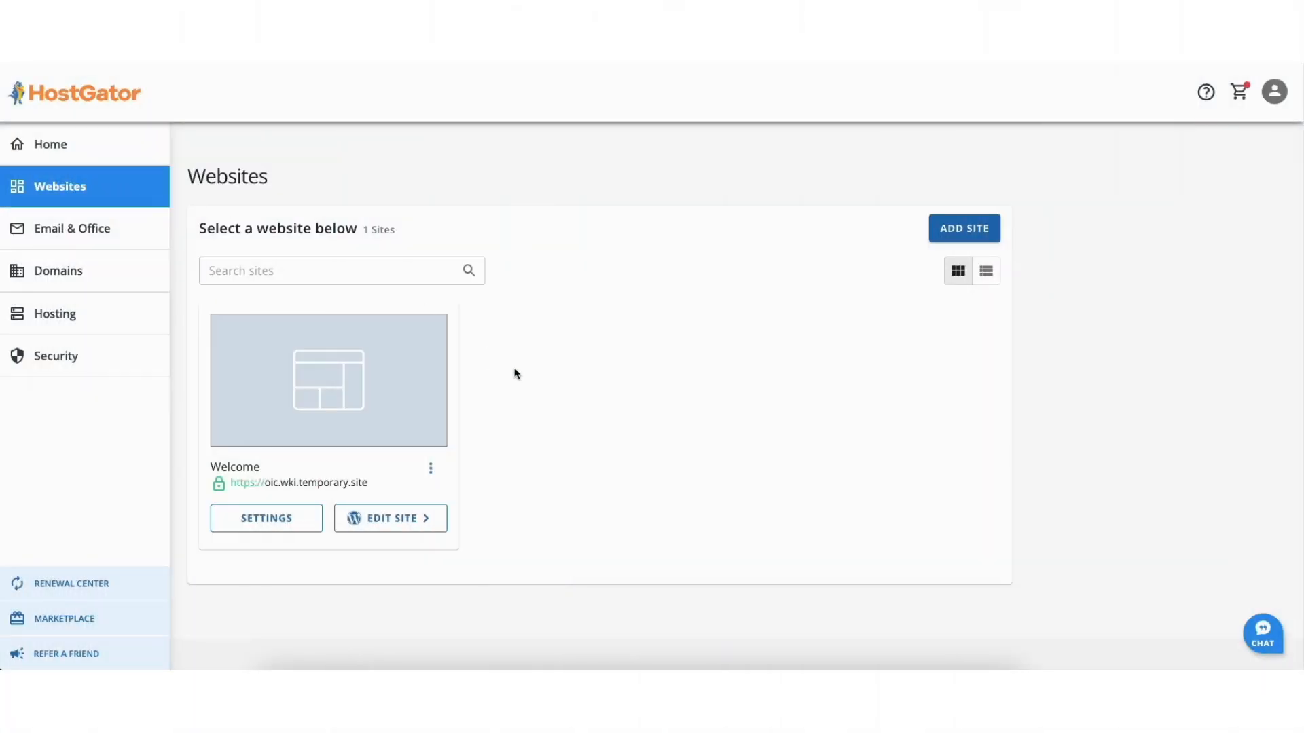
Step: Open the Welcome site's WordPress dashboard and browse the popular themes available for adding
{"action": "left_click", "coordinate": [399, 518]}
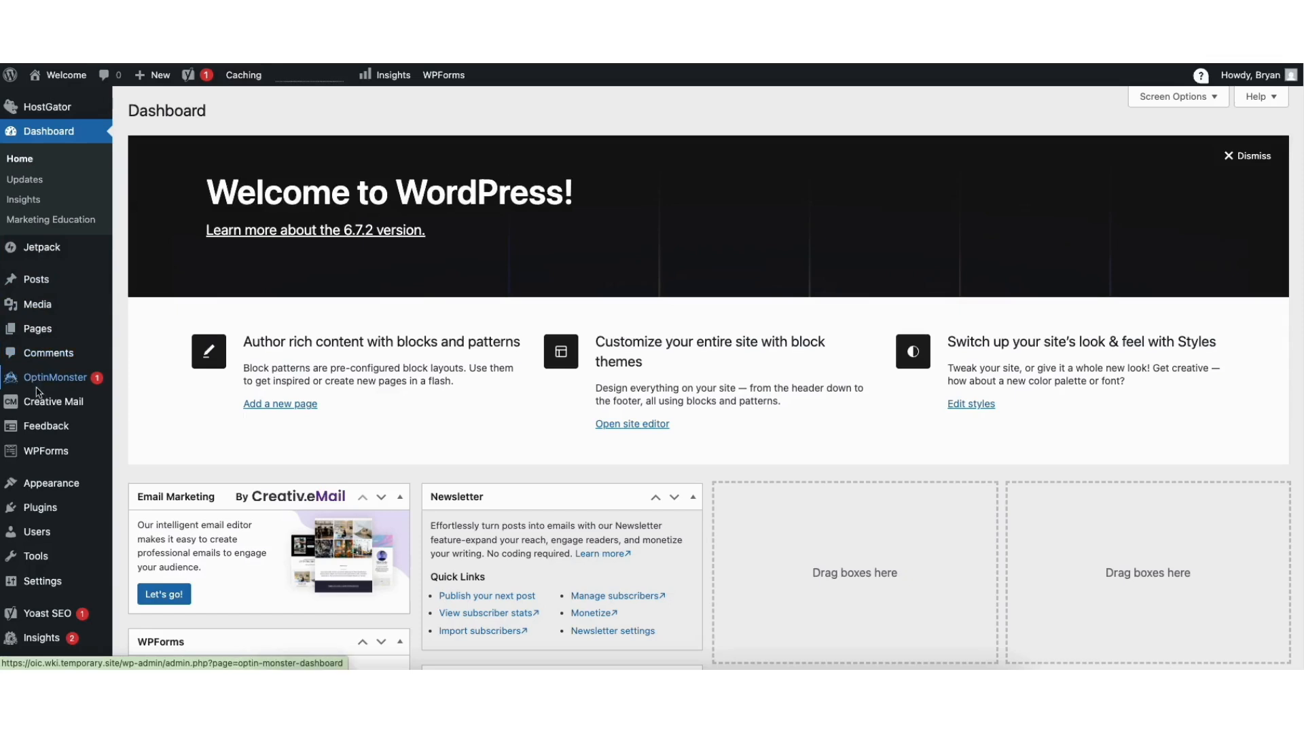
{"action": "mouse_move", "coordinate": [48, 482]}
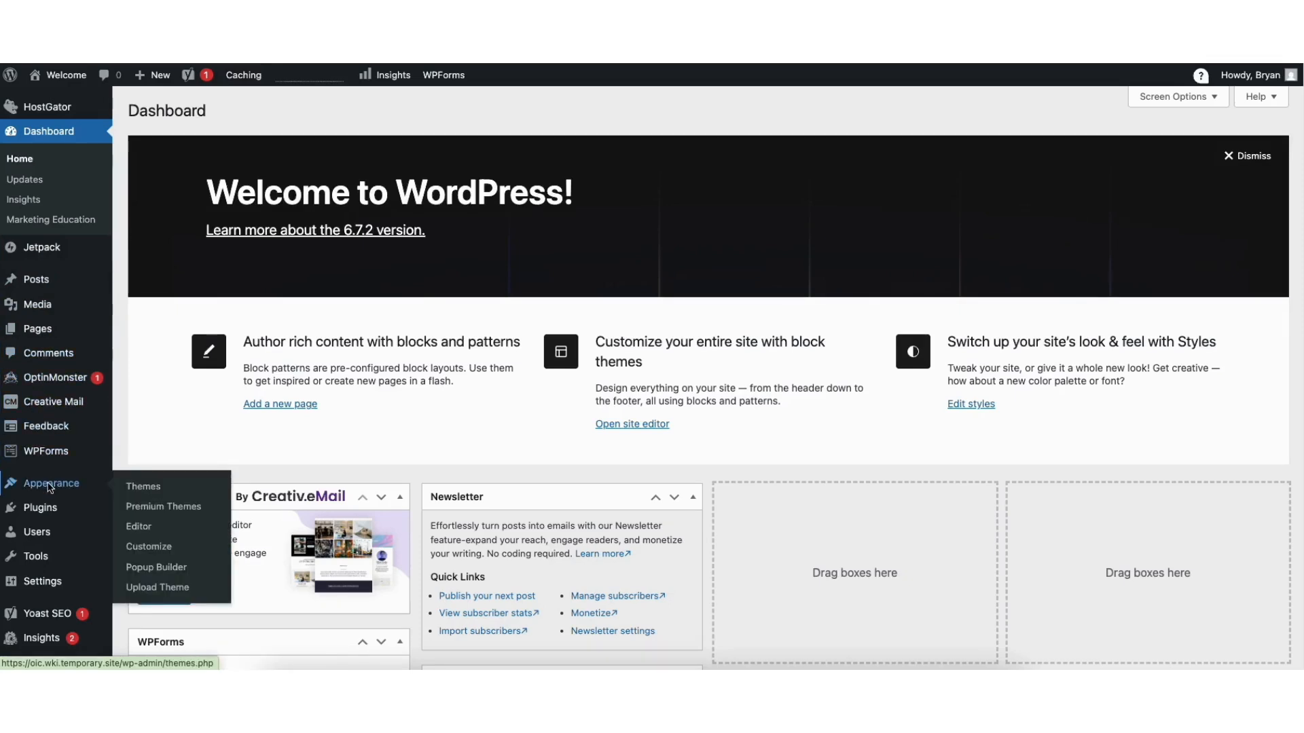
{"action": "left_click", "coordinate": [140, 487]}
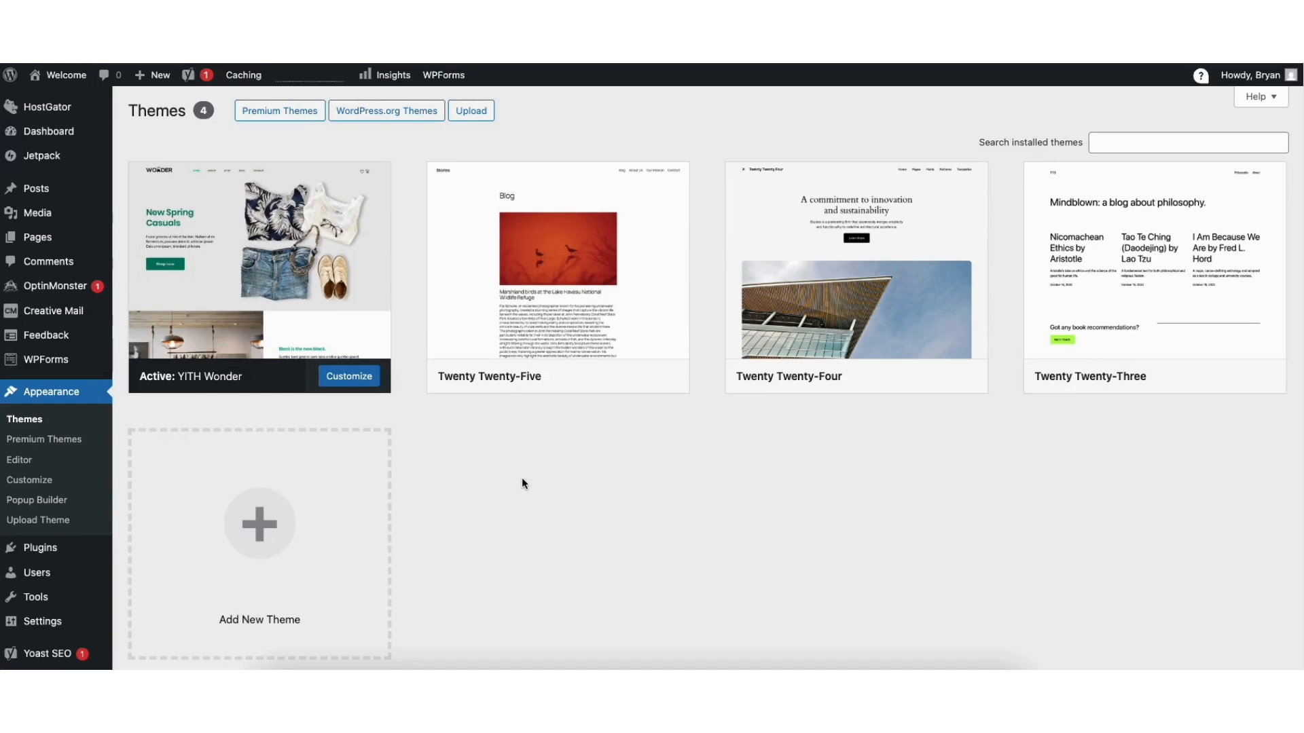
{"action": "left_click", "coordinate": [248, 550]}
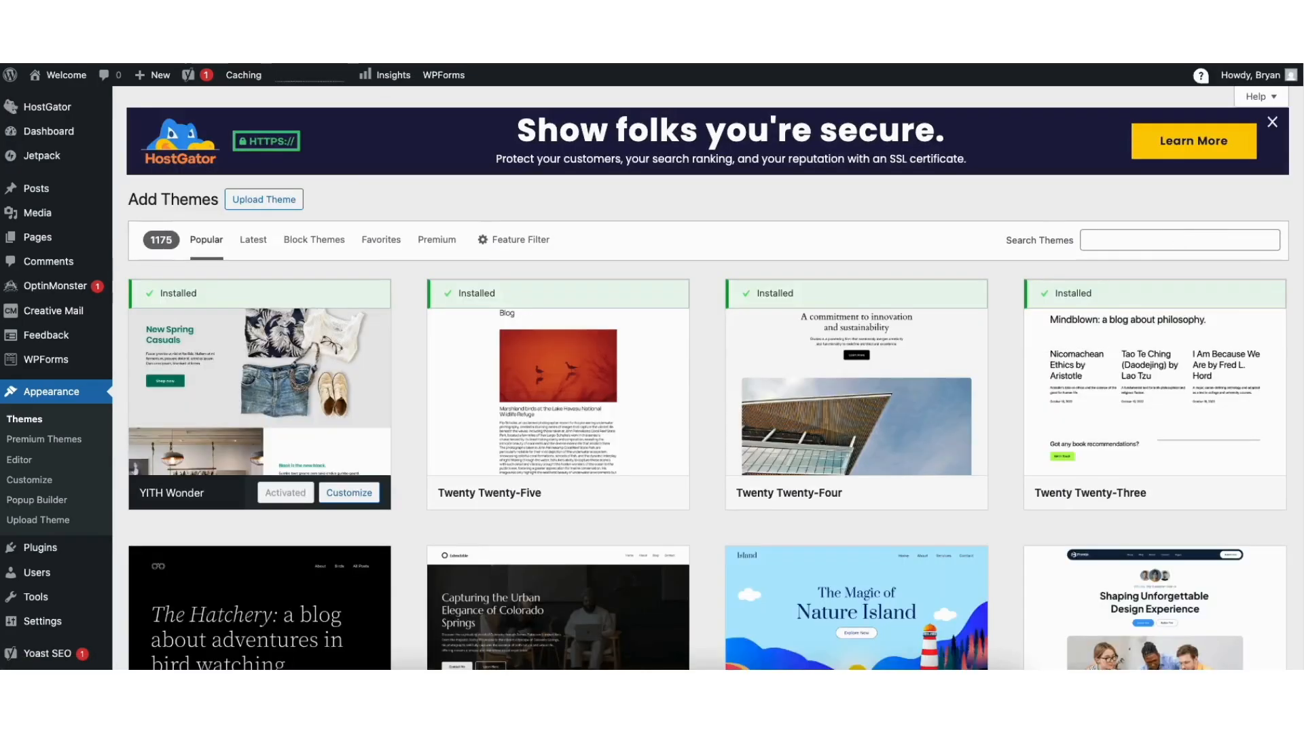
{"action": "scroll", "coordinate": [1299, 182], "scroll_direction": "down", "scroll_amount": 3}
{"action": "scroll", "coordinate": [1299, 182], "scroll_direction": "down", "scroll_amount": 8}
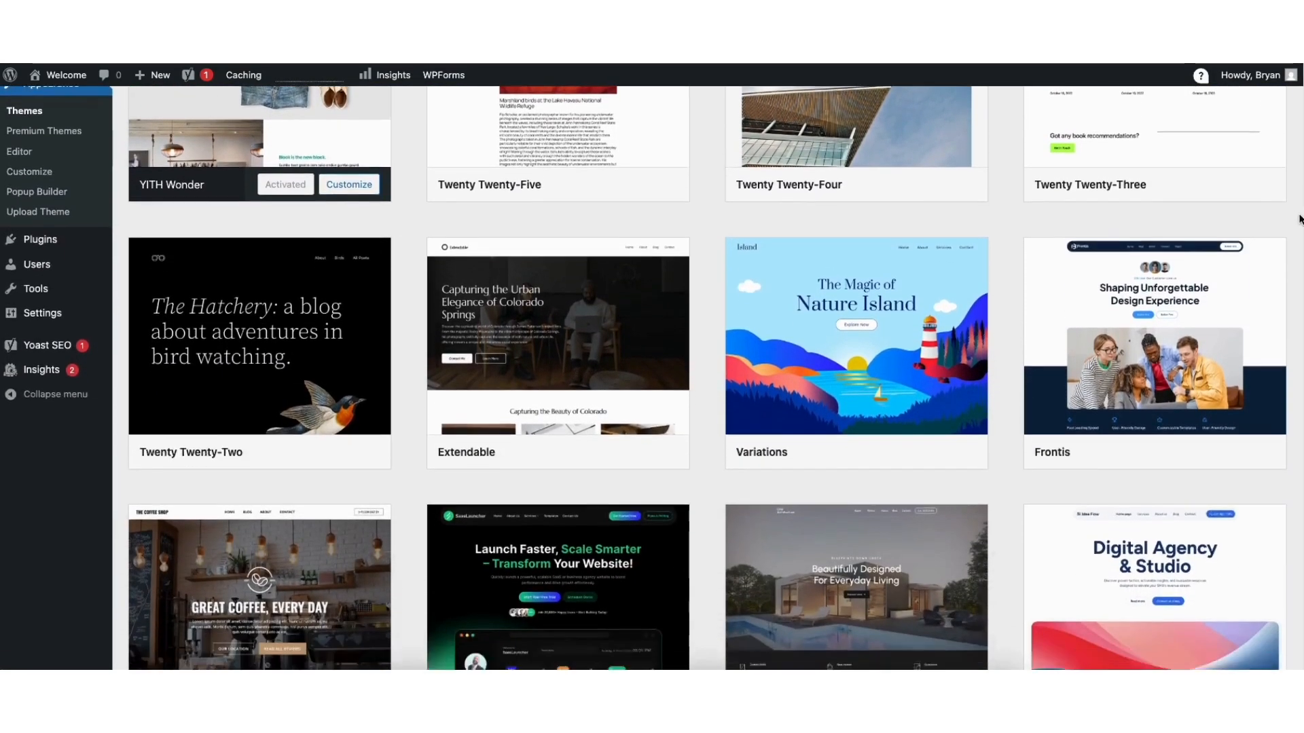
{"action": "scroll", "coordinate": [652, 378], "scroll_direction": "down", "scroll_amount": 5}
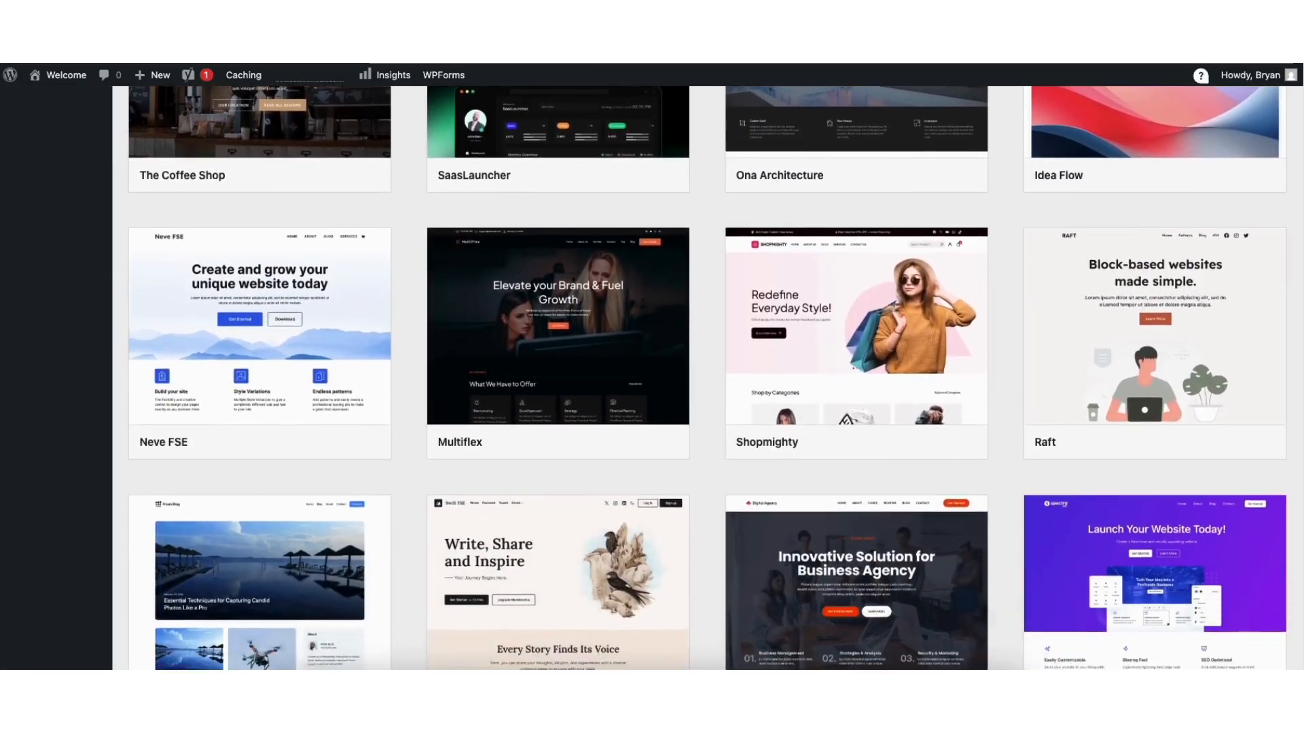
{"action": "scroll", "coordinate": [652, 380], "scroll_direction": "down", "scroll_amount": 6}
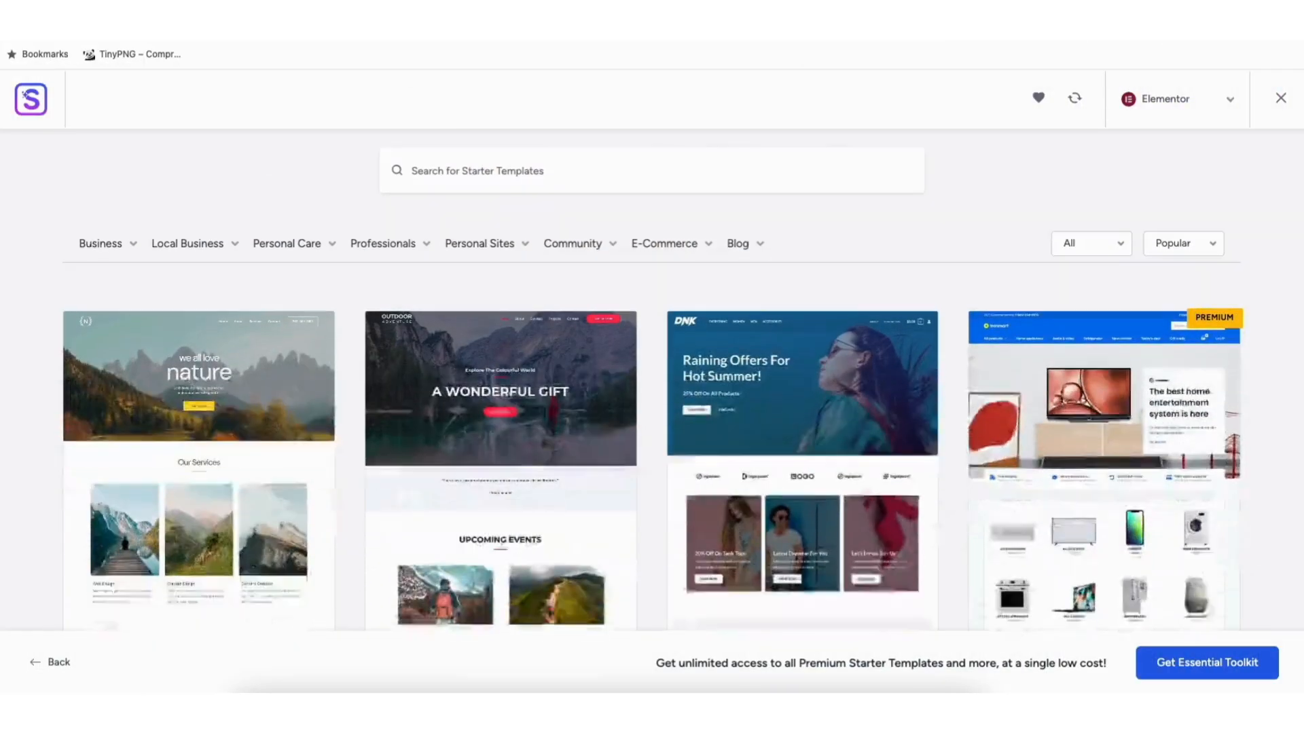
Step: Continue the hero title as "my demo busine" and insert a Heading widget above the benefits paragraph
{"action": "scroll", "coordinate": [652, 380], "scroll_direction": "down", "scroll_amount": 5}
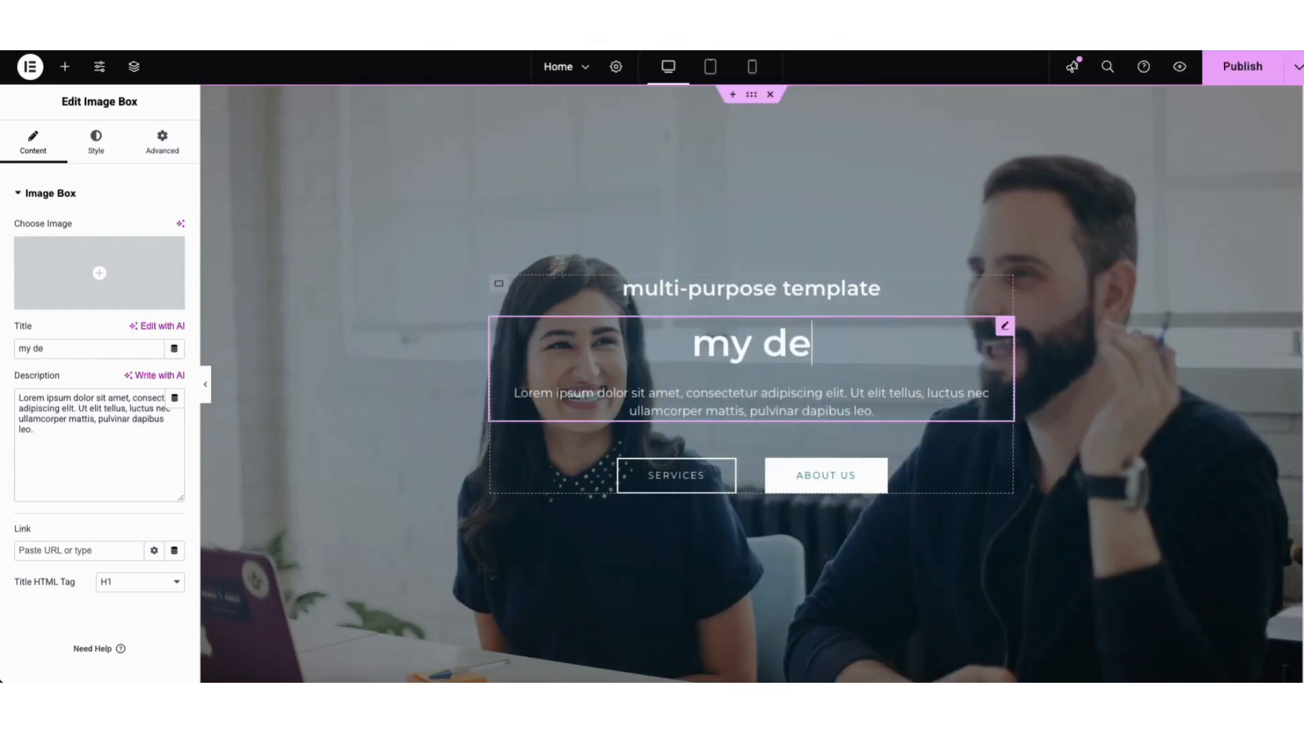
{"action": "type", "text": "mo b"}
{"action": "type", "text": "usine"}
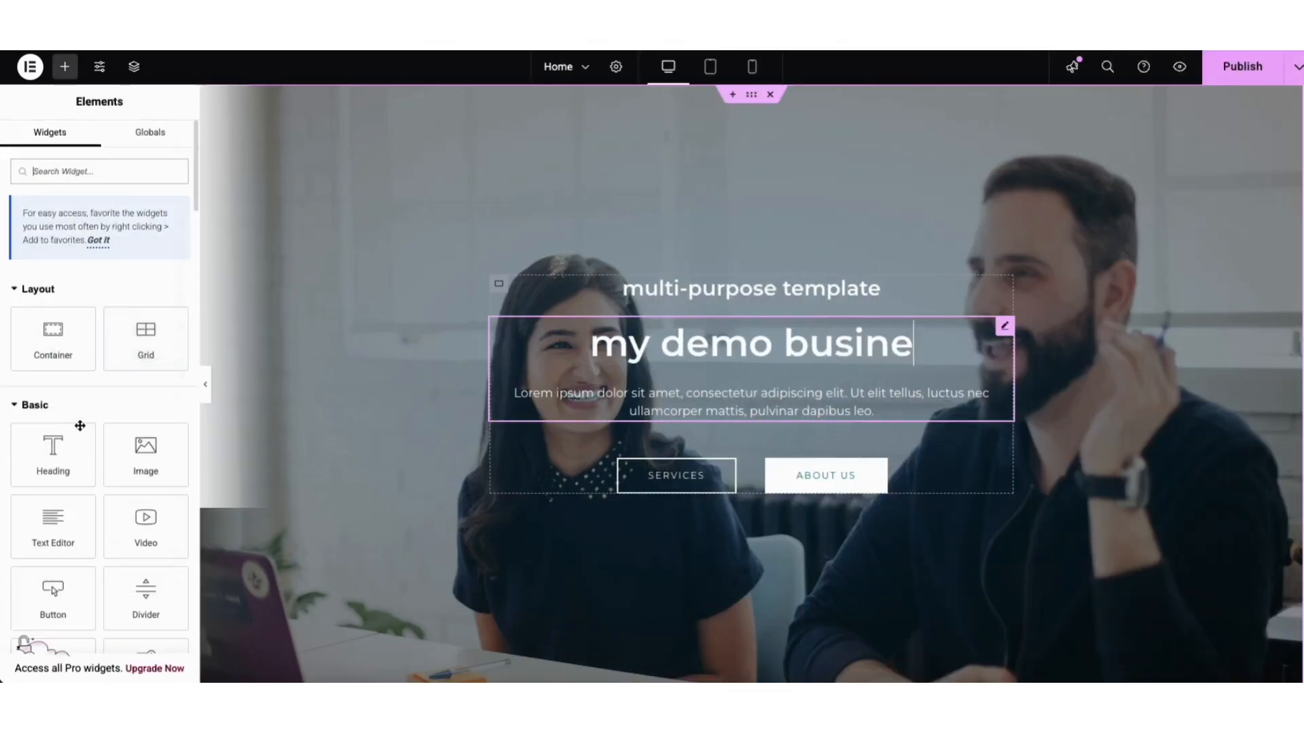
{"action": "left_click_drag", "start_coordinate": [53, 448], "coordinate": [837, 267]}
{"action": "left_click_drag", "start_coordinate": [837, 266], "coordinate": [837, 266]}
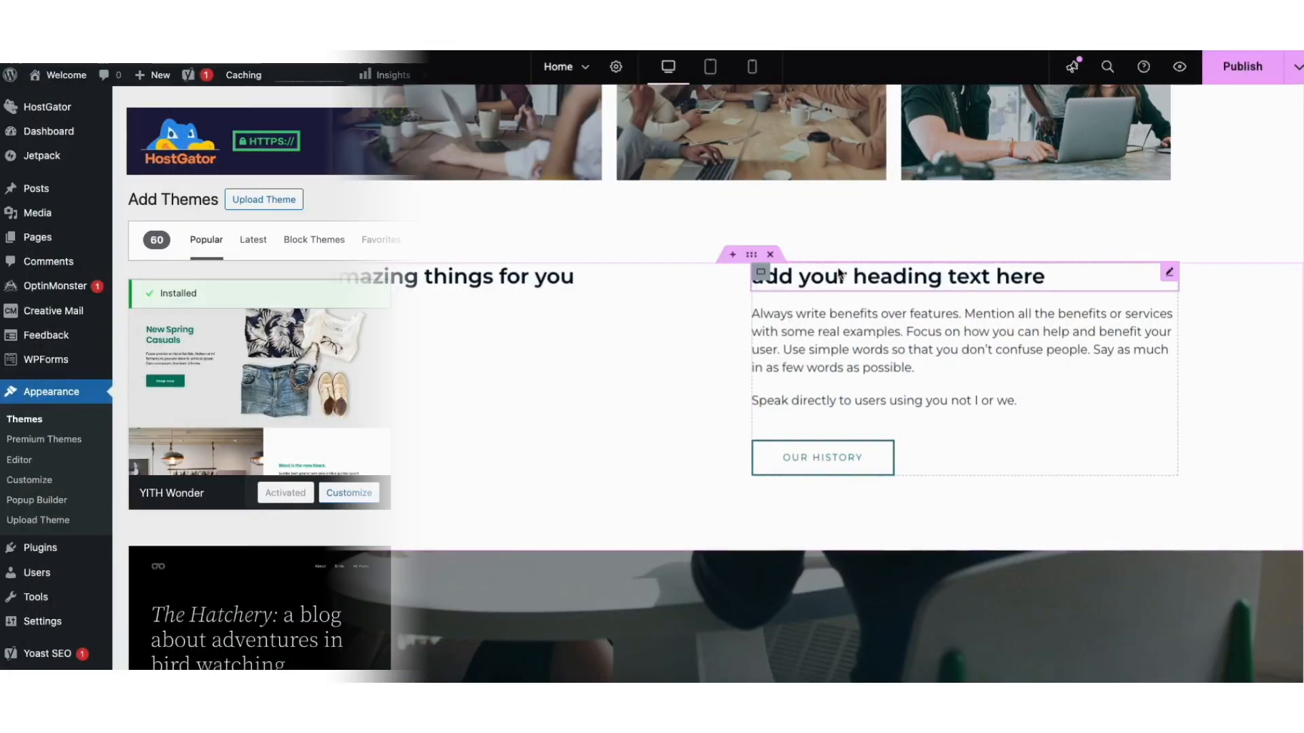
Step: Search the theme library for "astra", then install and activate the Astra theme
{"action": "type", "text": "astra"}
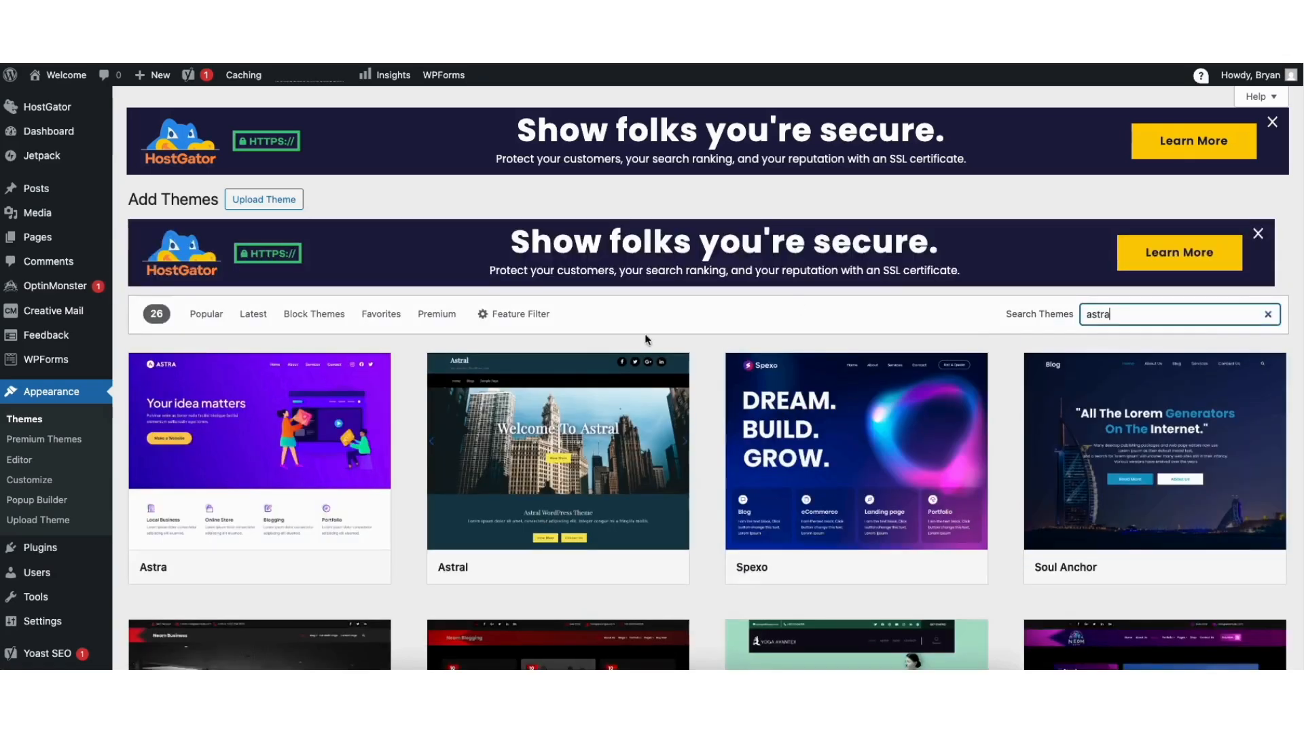
{"action": "mouse_move", "coordinate": [290, 537]}
{"action": "left_click", "coordinate": [299, 569]}
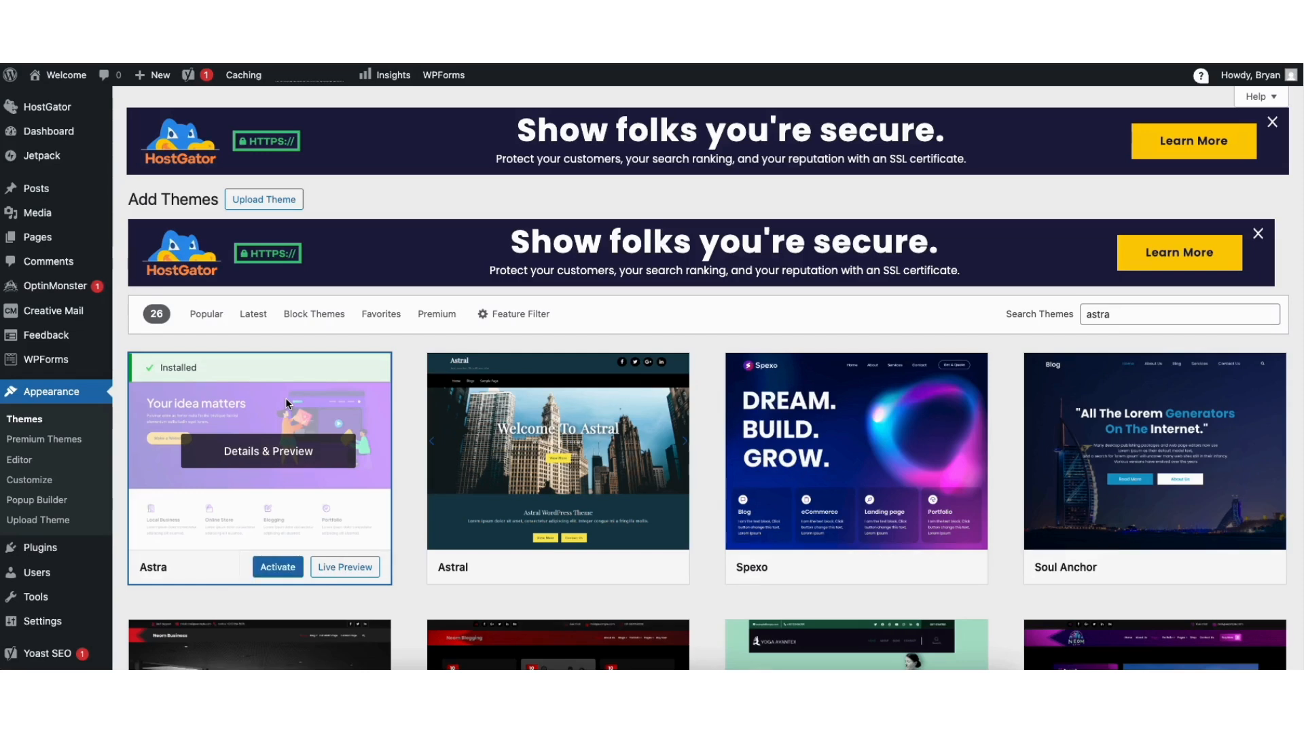
{"action": "left_click", "coordinate": [271, 570]}
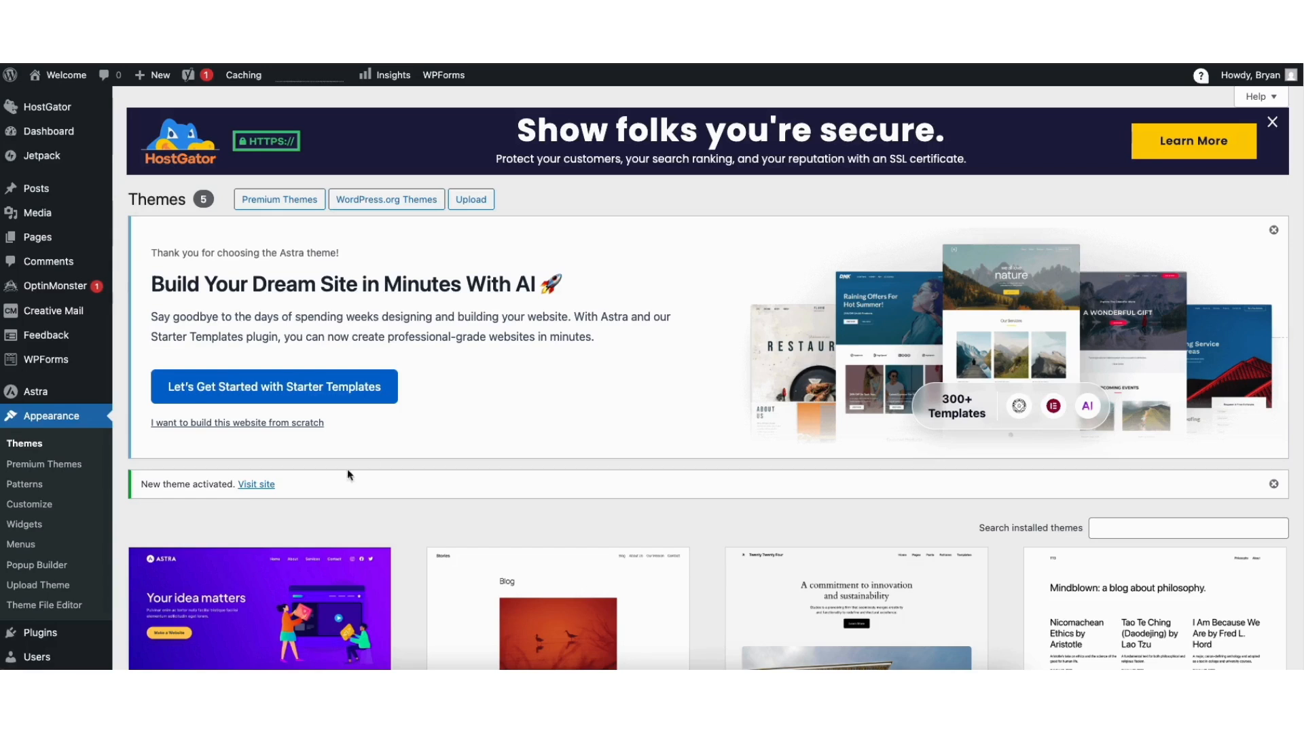
Step: Search the plugin library for "starter templates" and install the Starter Templates plugin for Elementor and WordPress
{"action": "mouse_move", "coordinate": [44, 636]}
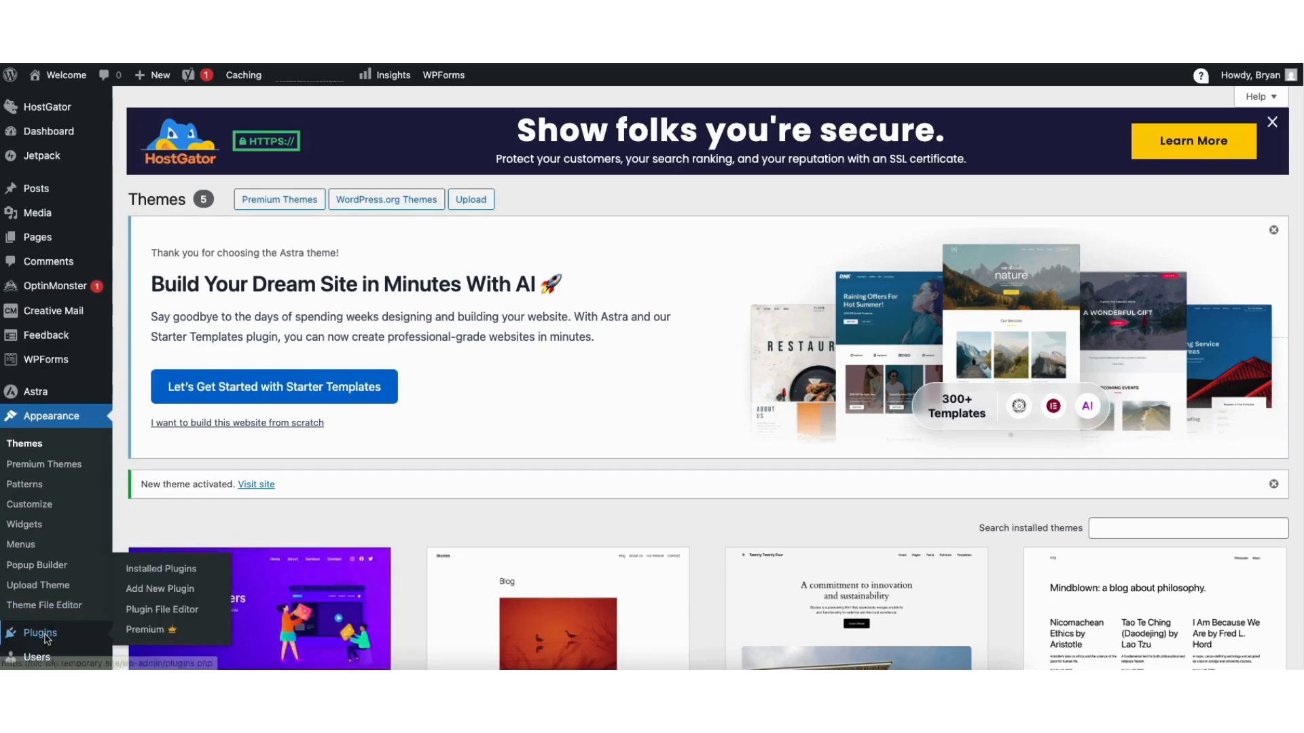
{"action": "left_click", "coordinate": [153, 591]}
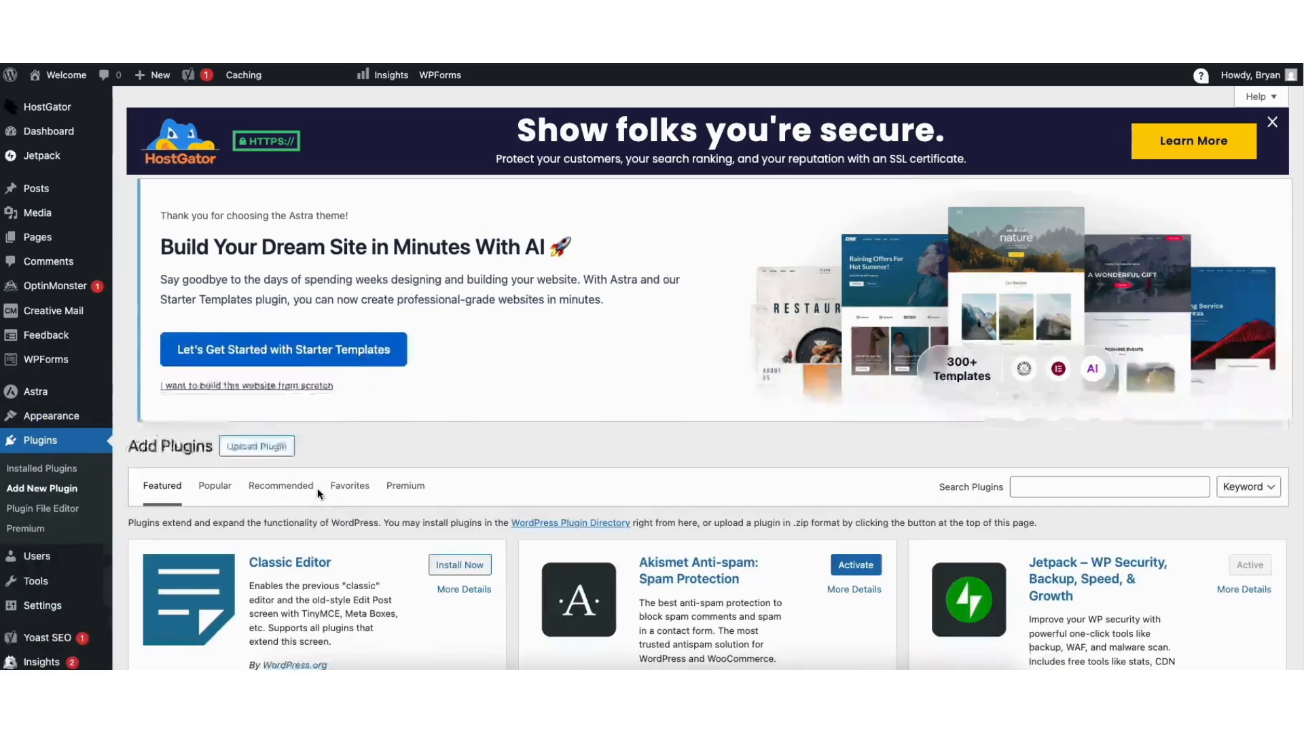
{"action": "scroll", "coordinate": [1183, 267], "scroll_direction": "down", "scroll_amount": 5}
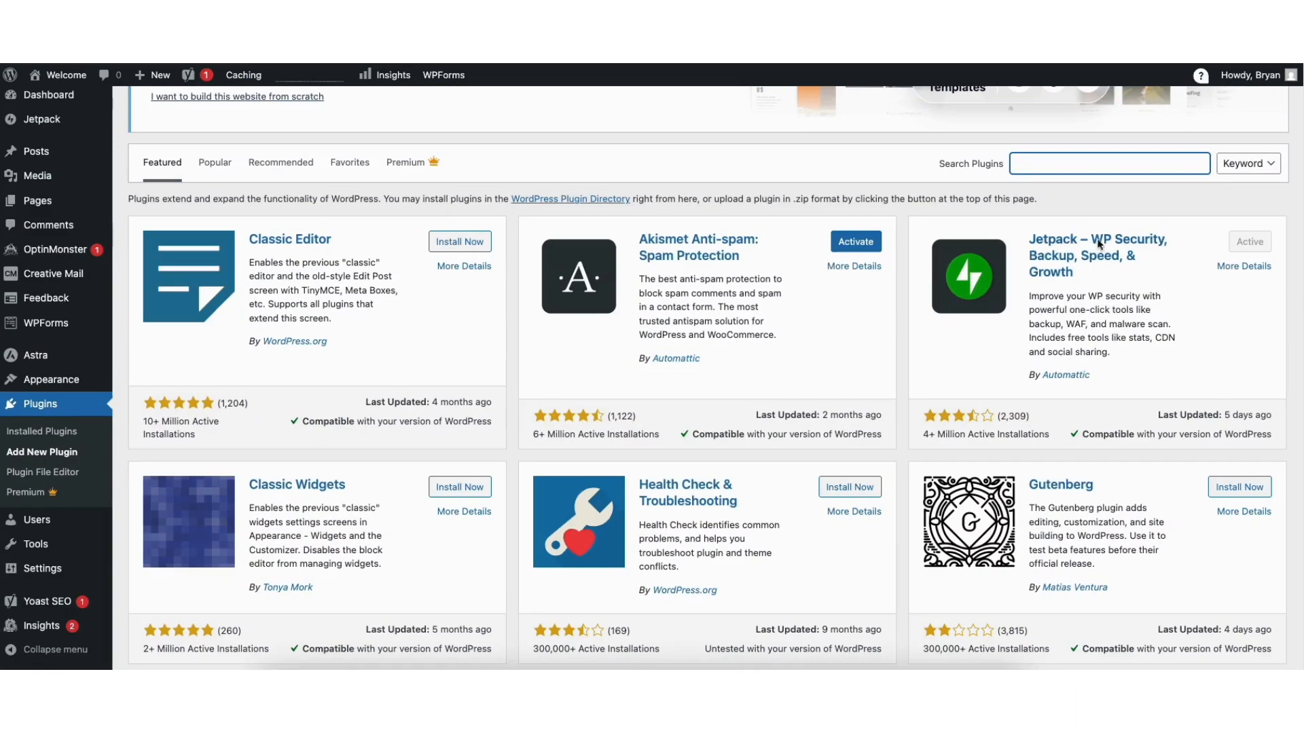
{"action": "type", "text": "starter templates"}
{"action": "scroll", "coordinate": [1049, 217], "scroll_direction": "down", "scroll_amount": 5}
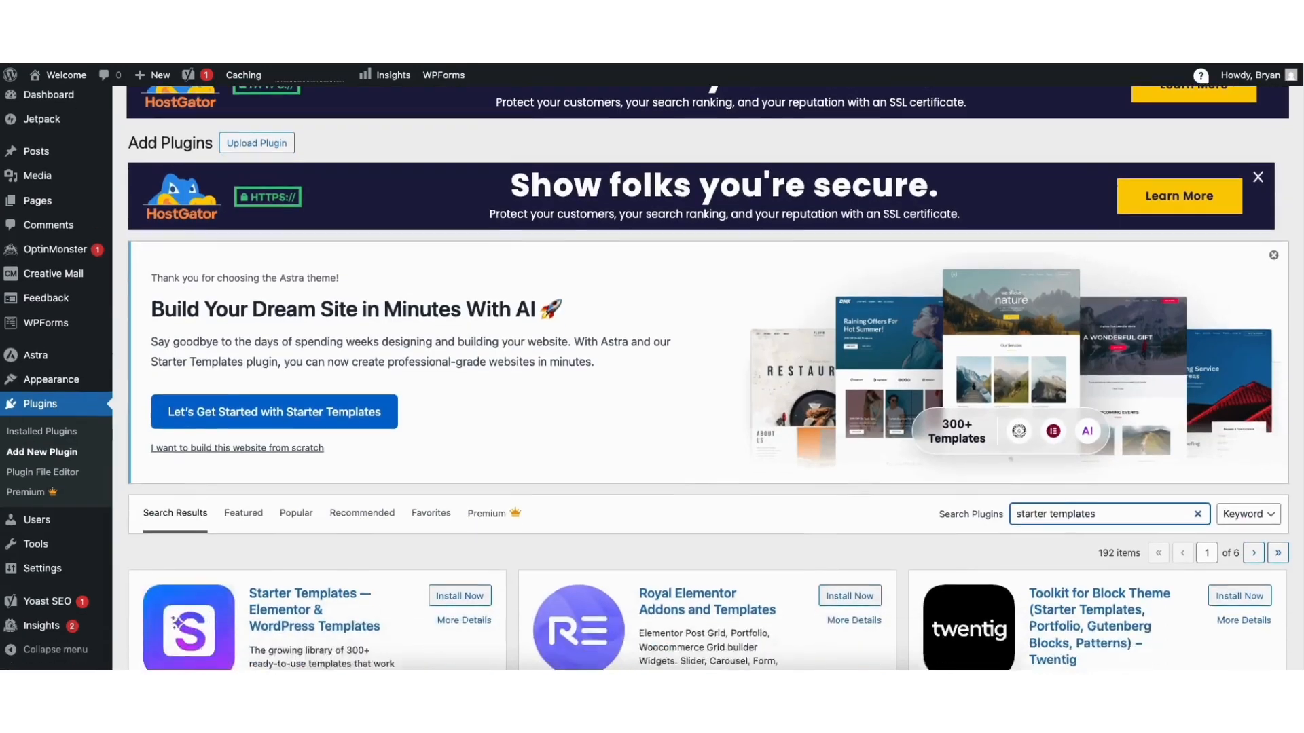
{"action": "left_click", "coordinate": [450, 231]}
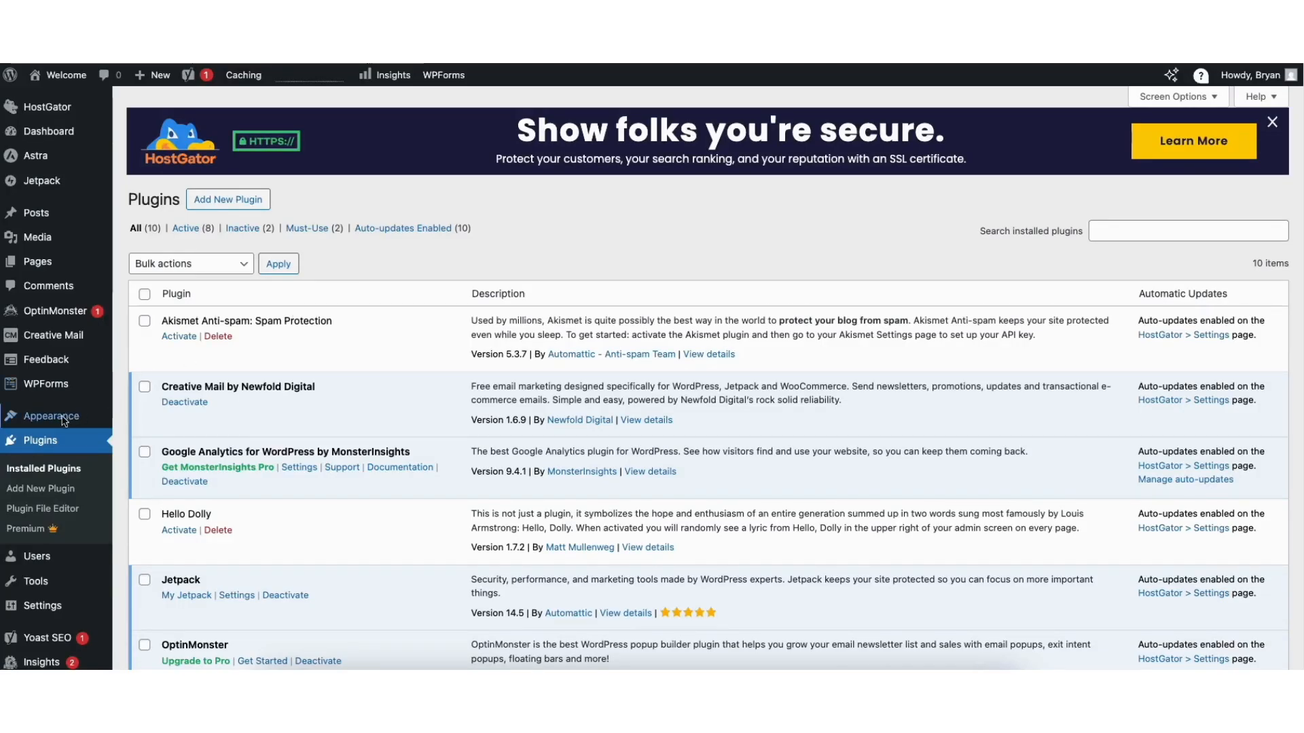
Step: Open the Starter Templates library and choose Elementor as the page builder
{"action": "mouse_move", "coordinate": [50, 421]}
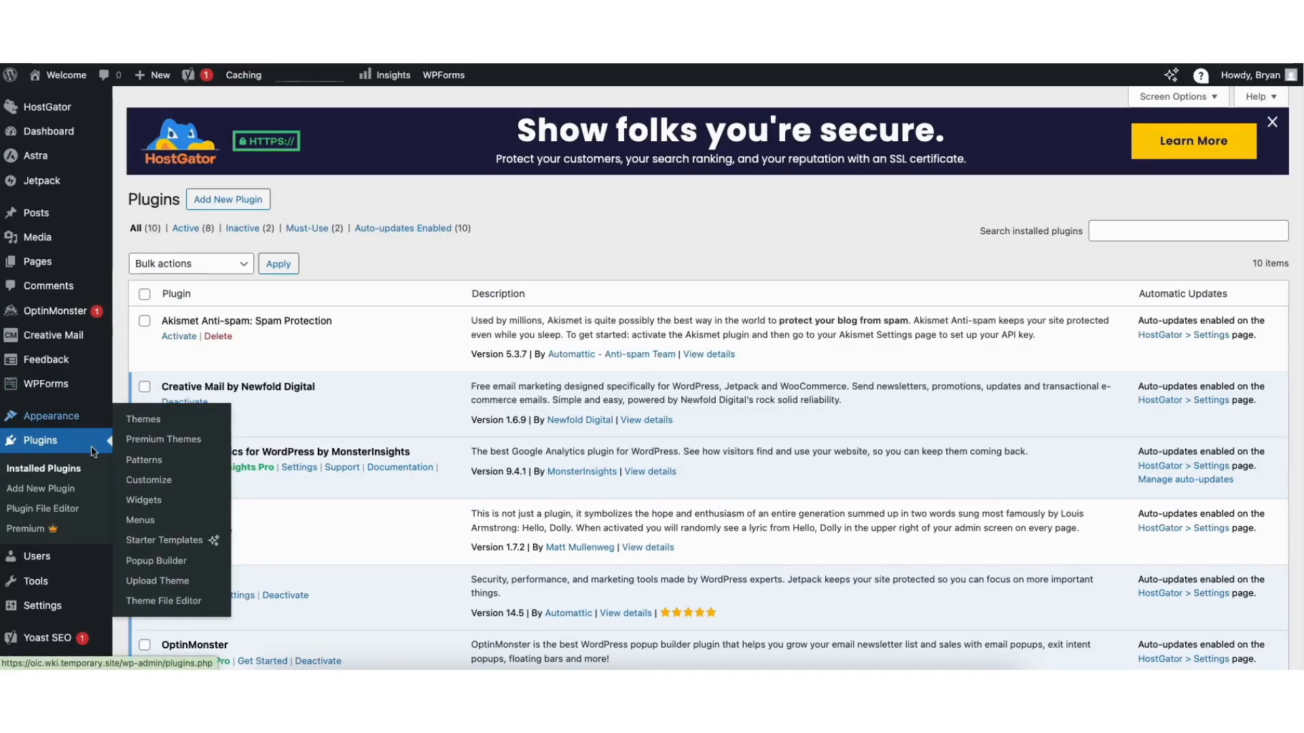
{"action": "left_click", "coordinate": [164, 540]}
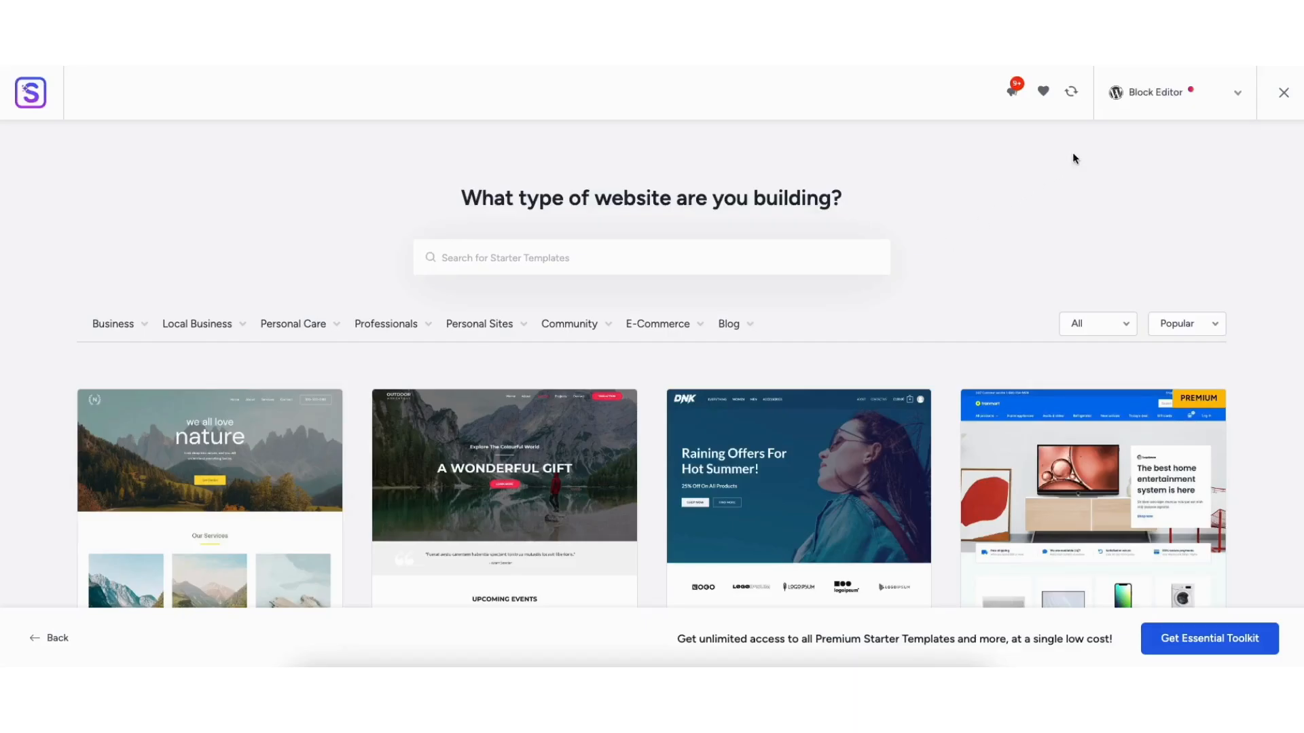
{"action": "left_click", "coordinate": [1151, 98]}
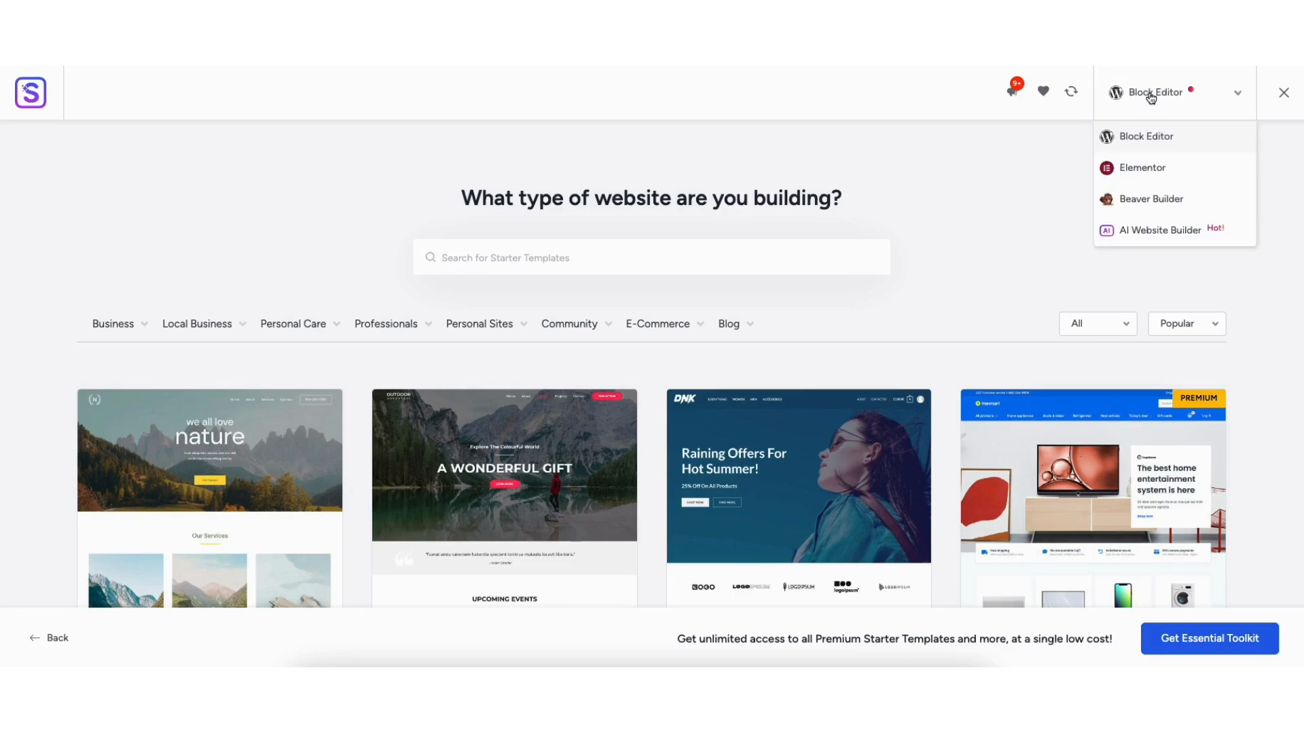
{"action": "left_click", "coordinate": [1136, 170]}
Step: Browse the Elementor starter templates and look through the Business and Professionals template categories
{"action": "scroll", "coordinate": [652, 380], "scroll_direction": "down", "scroll_amount": 6}
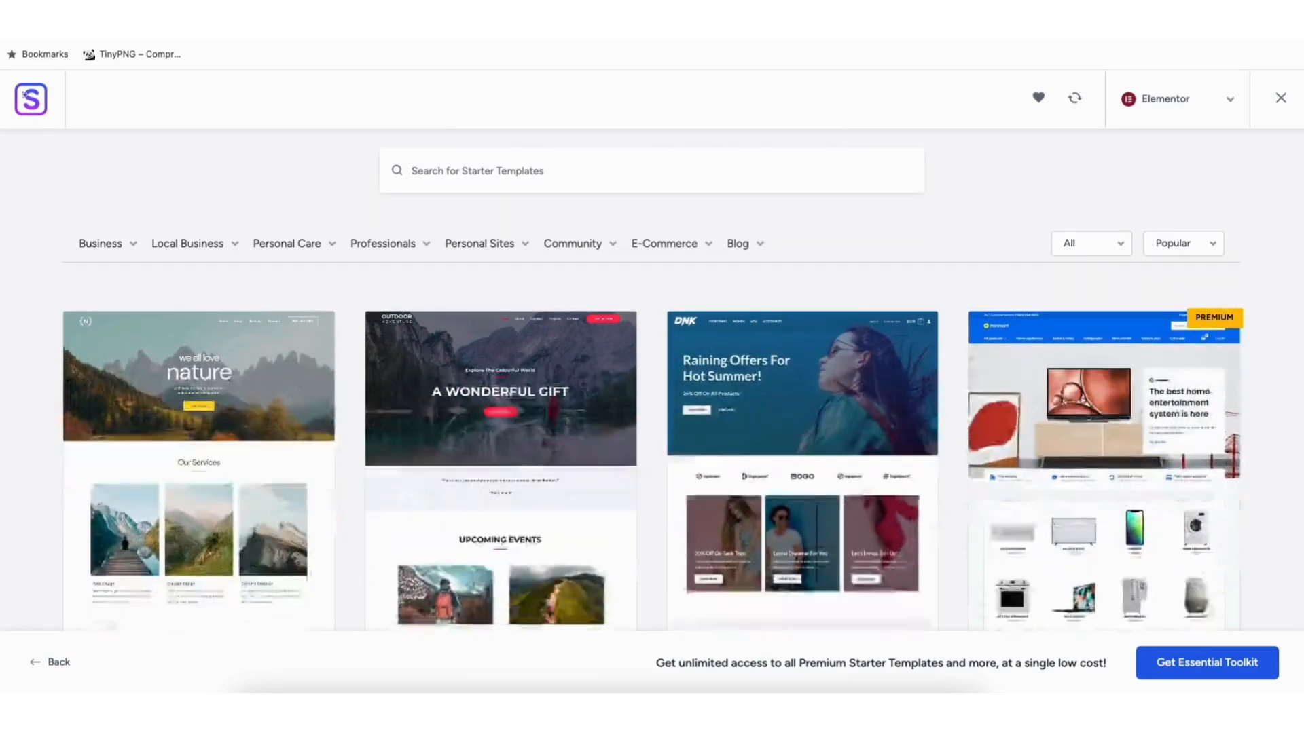
{"action": "scroll", "coordinate": [651, 381], "scroll_direction": "down", "scroll_amount": 10}
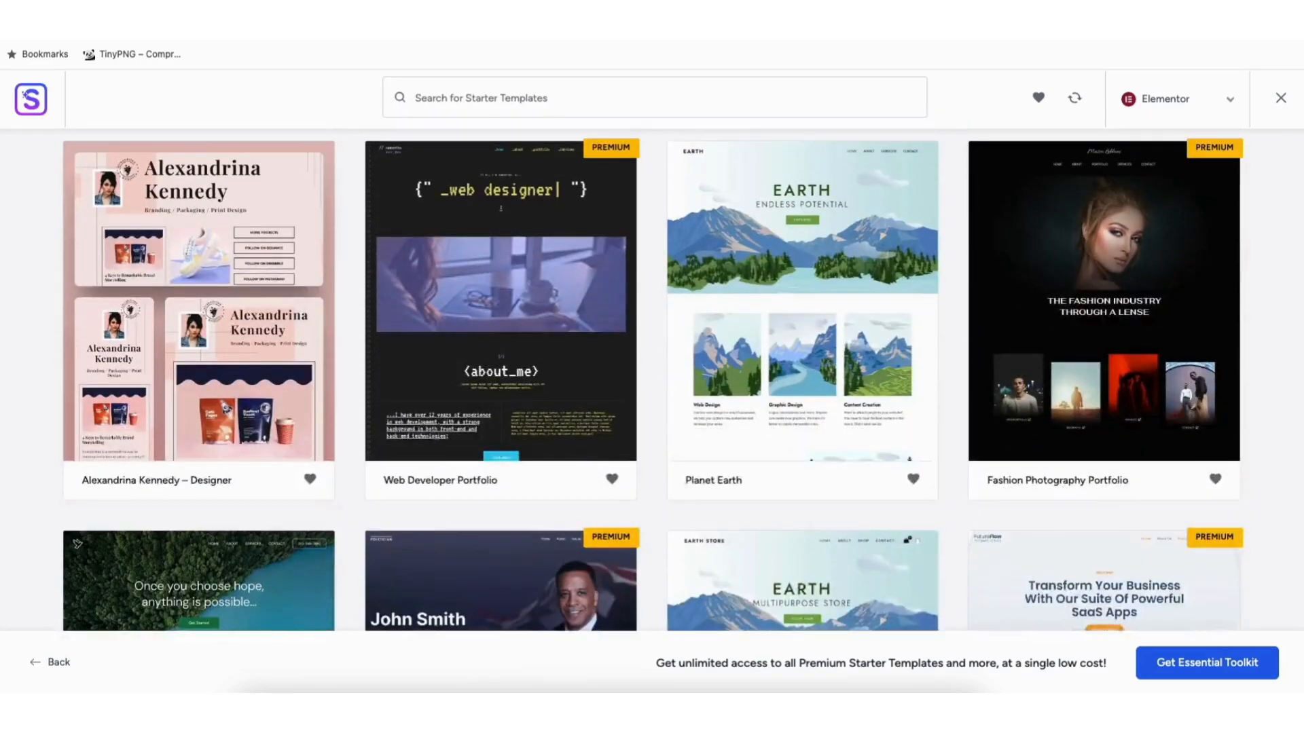
{"action": "scroll", "coordinate": [651, 380], "scroll_direction": "down", "scroll_amount": 10}
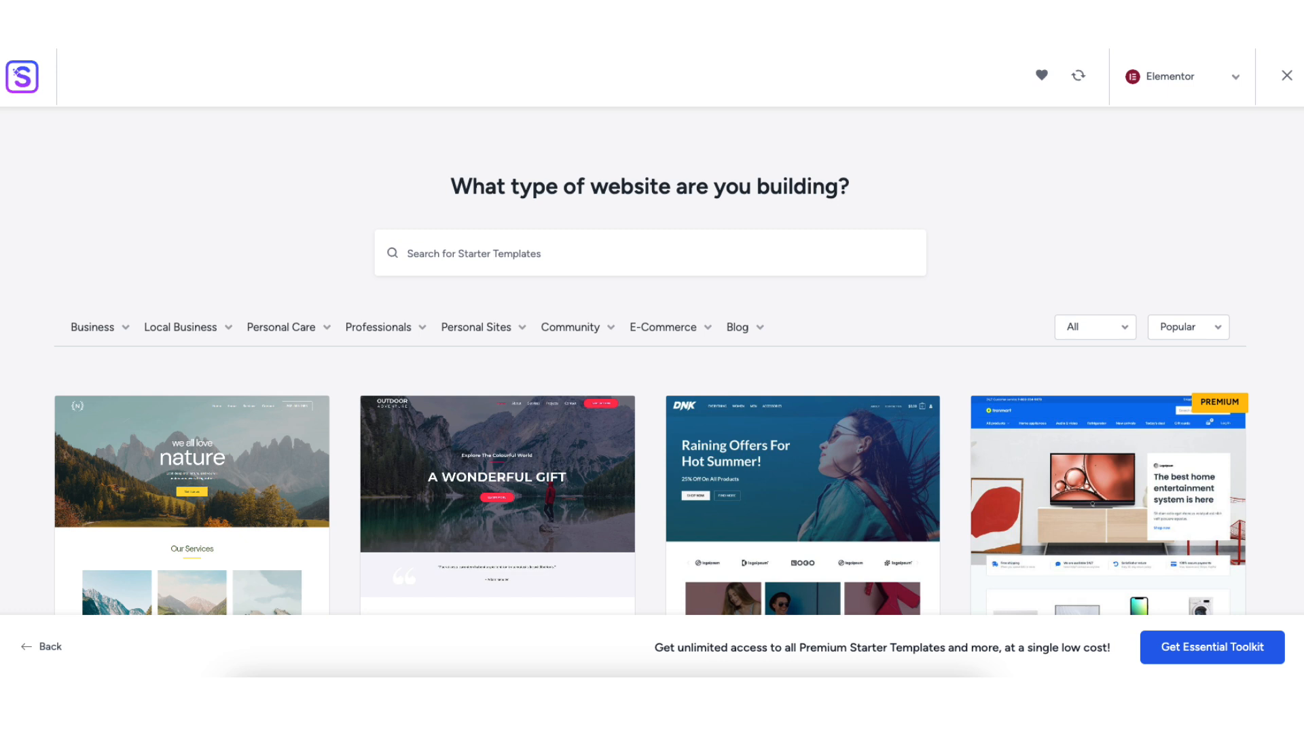
{"action": "mouse_move", "coordinate": [109, 331]}
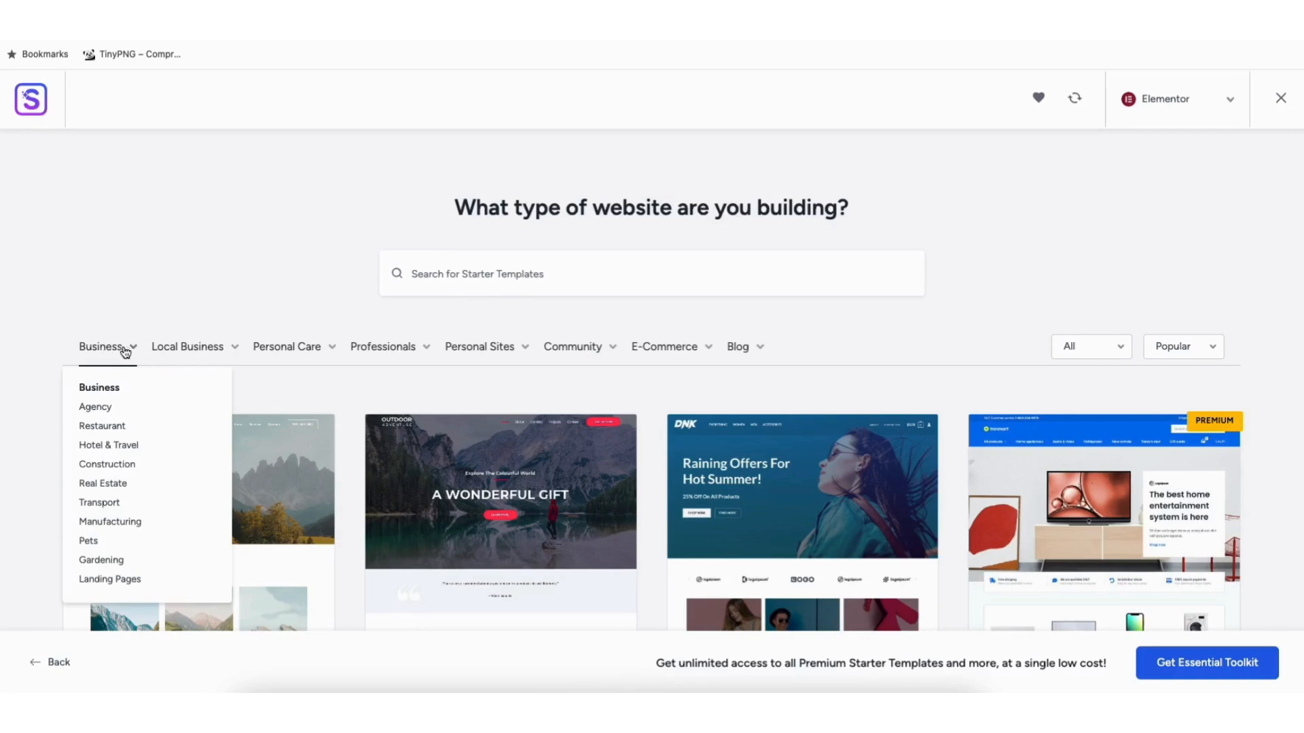
{"action": "mouse_move", "coordinate": [385, 354]}
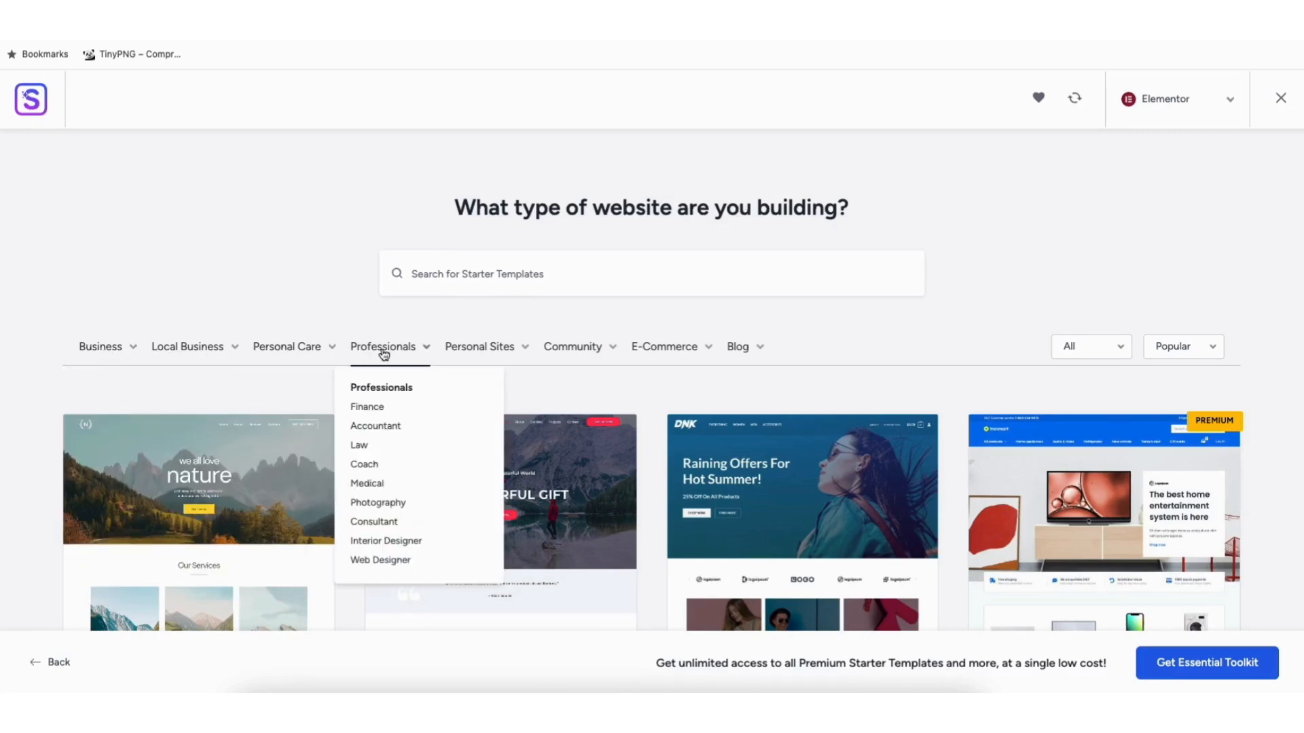
Step: Preview the Love Nature template's page content and close the preview
{"action": "left_click", "coordinate": [190, 500]}
{"action": "scroll", "coordinate": [1286, 136], "scroll_direction": "down", "scroll_amount": 1}
{"action": "left_click_drag", "start_coordinate": [1288, 171], "coordinate": [1276, 347]}
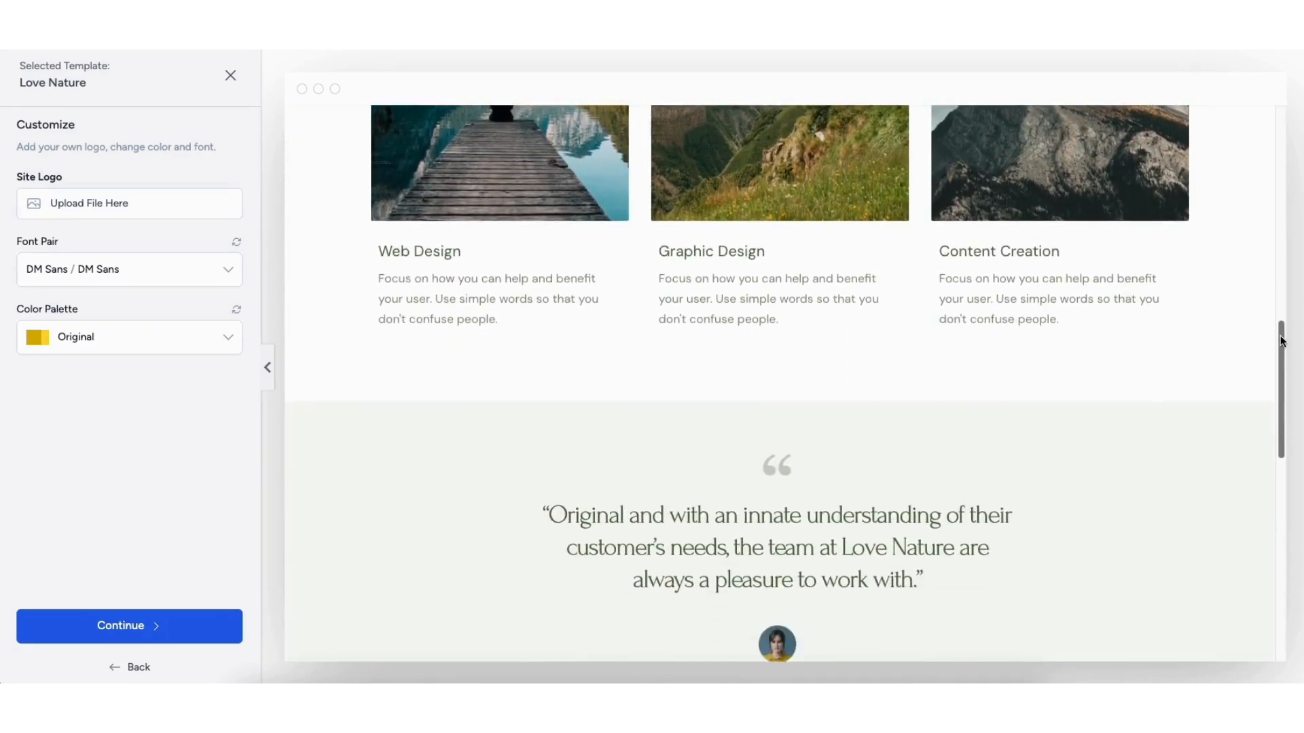
{"action": "left_click", "coordinate": [231, 79]}
Step: Examine the range of free and premium Elementor designs throughout the starter template library
{"action": "scroll", "coordinate": [652, 380], "scroll_direction": "down", "scroll_amount": 6}
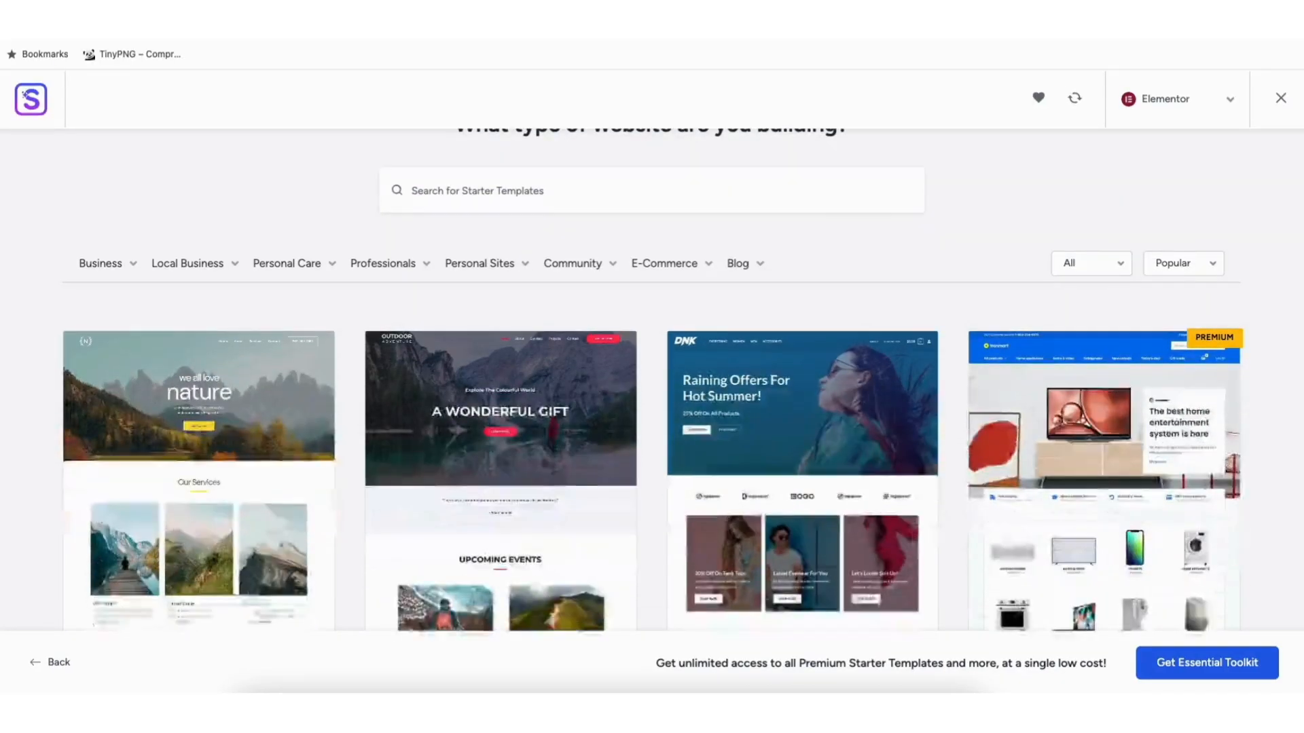
{"action": "scroll", "coordinate": [652, 381], "scroll_direction": "down", "scroll_amount": 11}
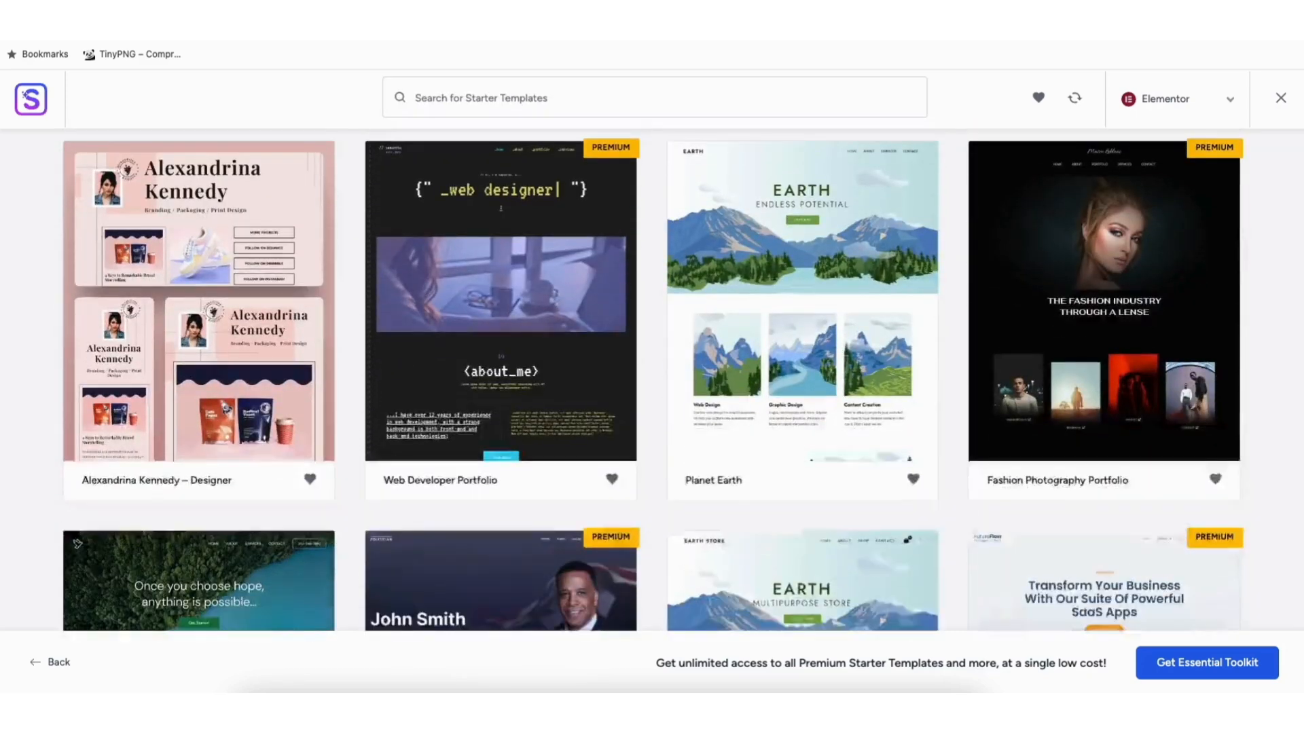
{"action": "scroll", "coordinate": [652, 380], "scroll_direction": "down", "scroll_amount": 8}
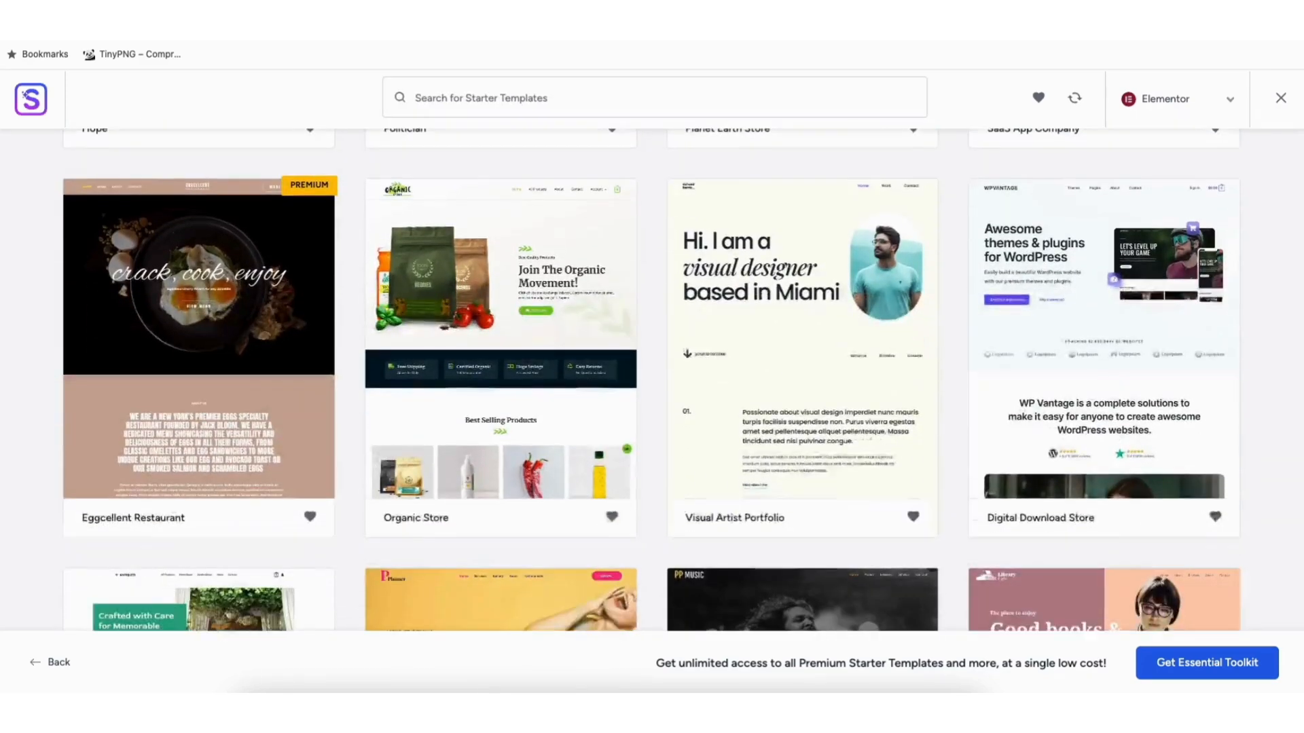
{"action": "scroll", "coordinate": [652, 380], "scroll_direction": "down", "scroll_amount": 12}
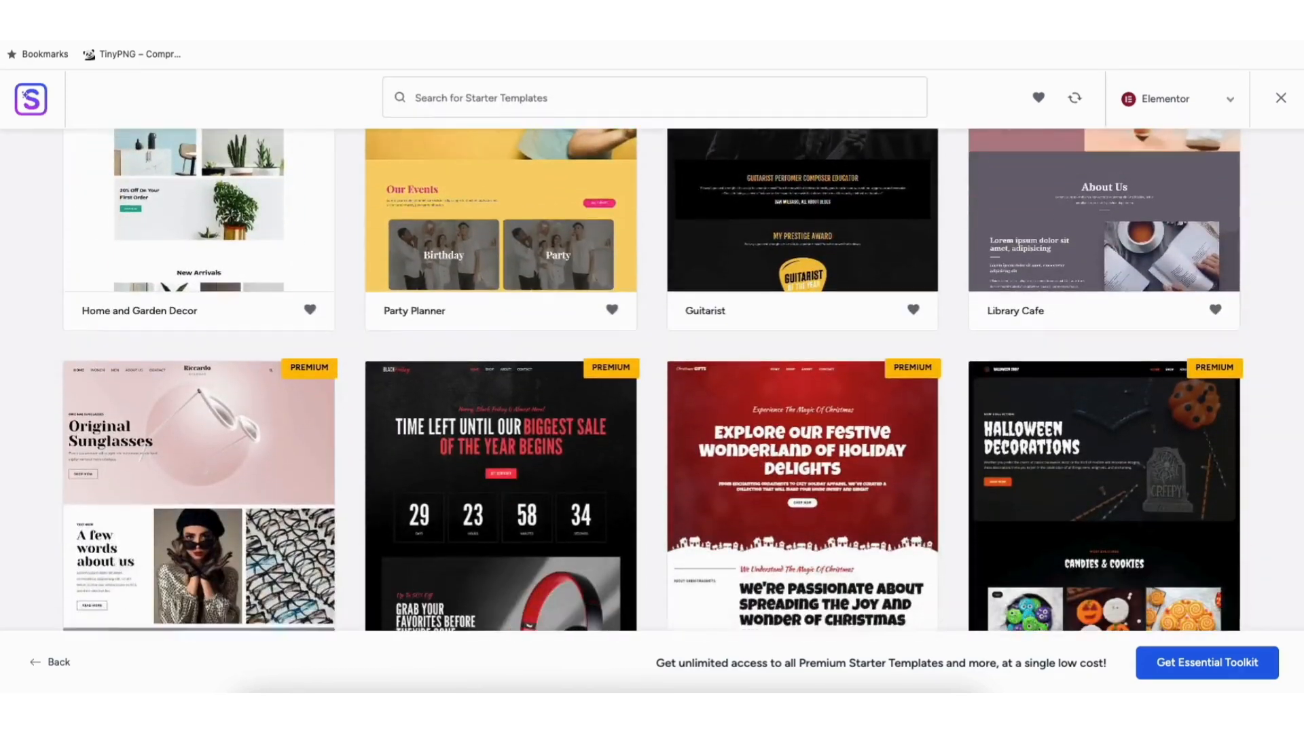
{"action": "scroll", "coordinate": [652, 381], "scroll_direction": "down", "scroll_amount": 10}
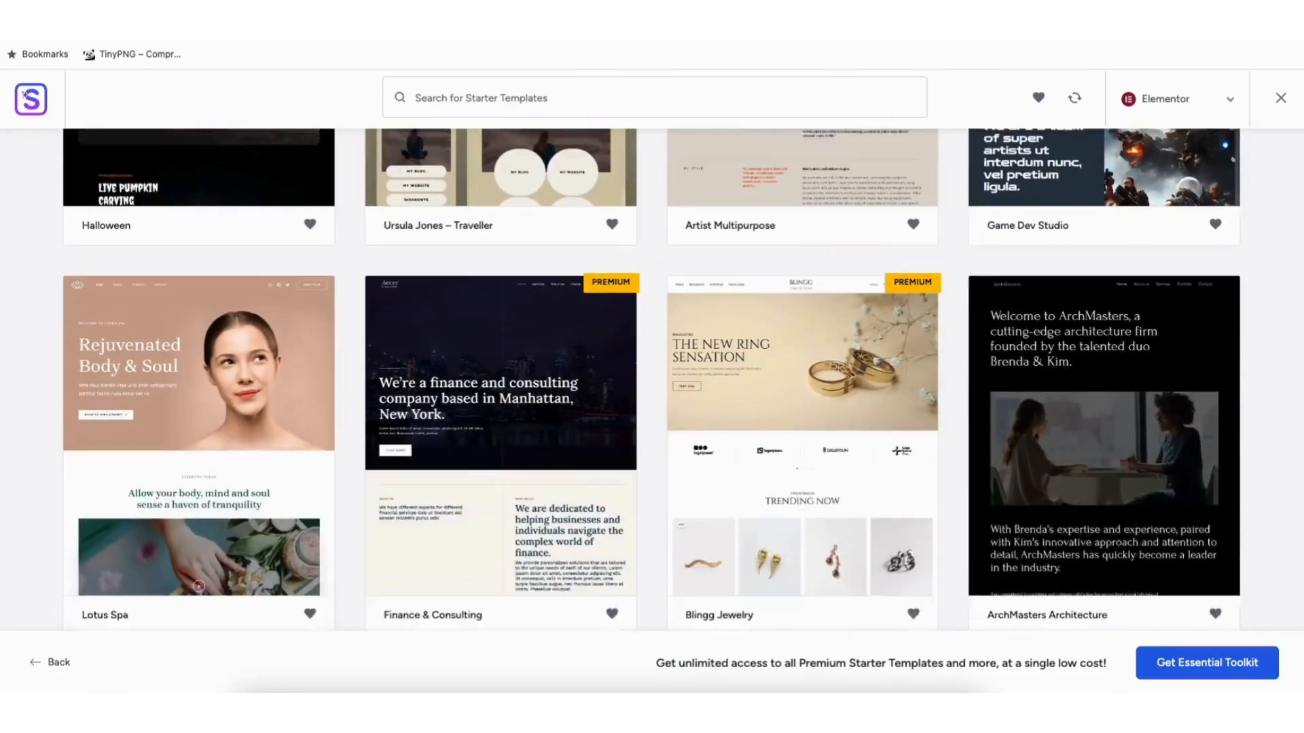
{"action": "scroll", "coordinate": [652, 380], "scroll_direction": "down", "scroll_amount": 9}
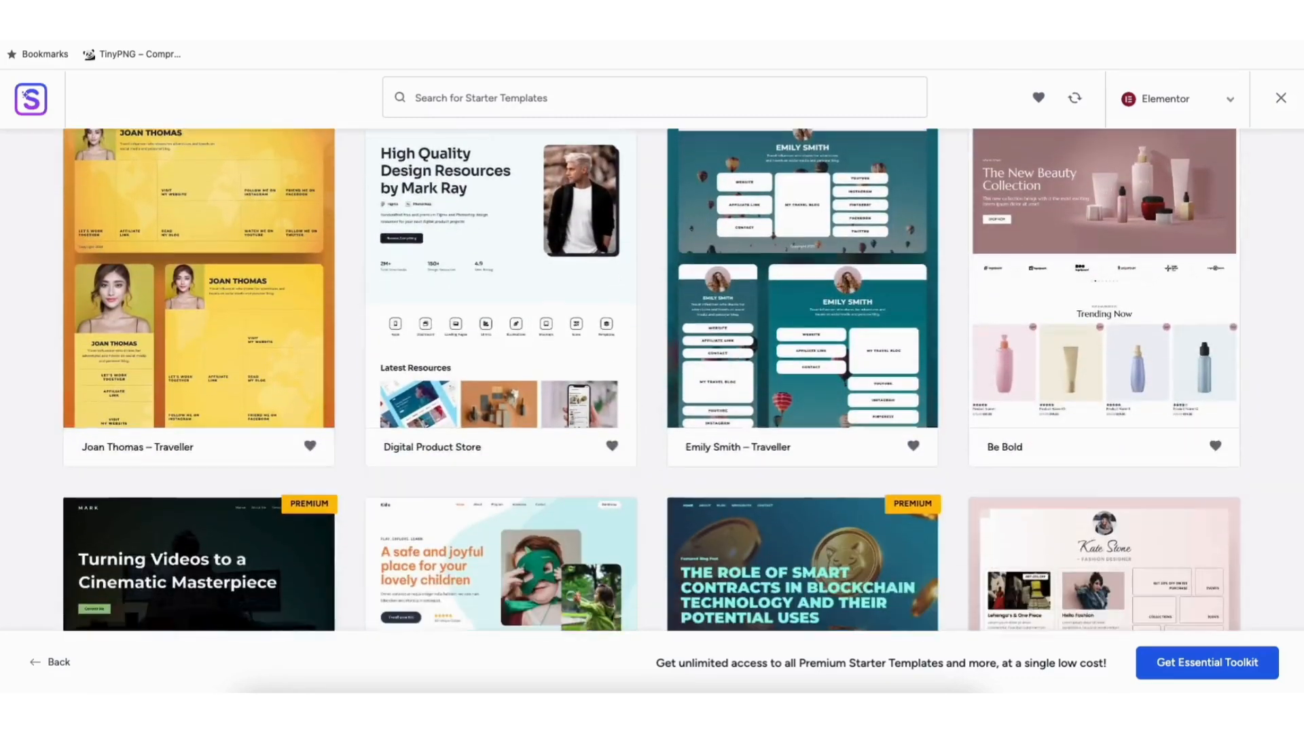
{"action": "scroll", "coordinate": [652, 380], "scroll_direction": "down", "scroll_amount": 8}
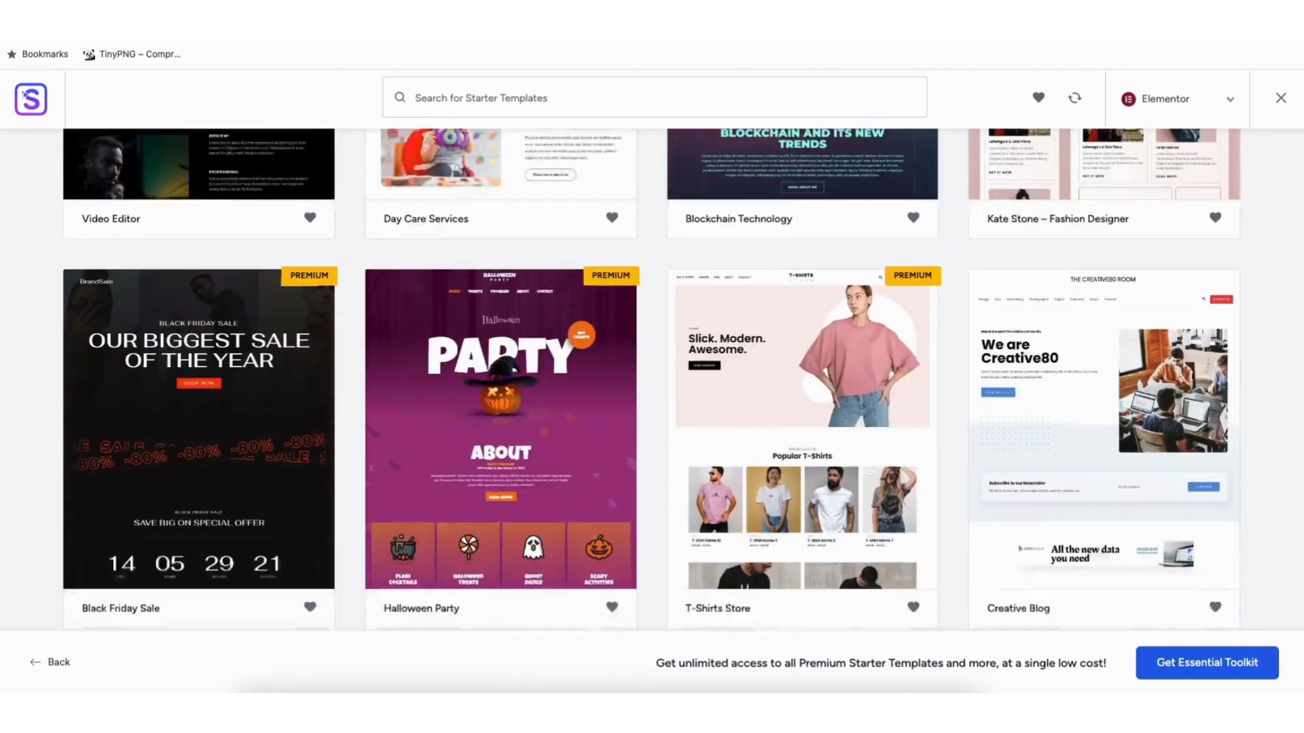
{"action": "scroll", "coordinate": [652, 380], "scroll_direction": "down", "scroll_amount": 8}
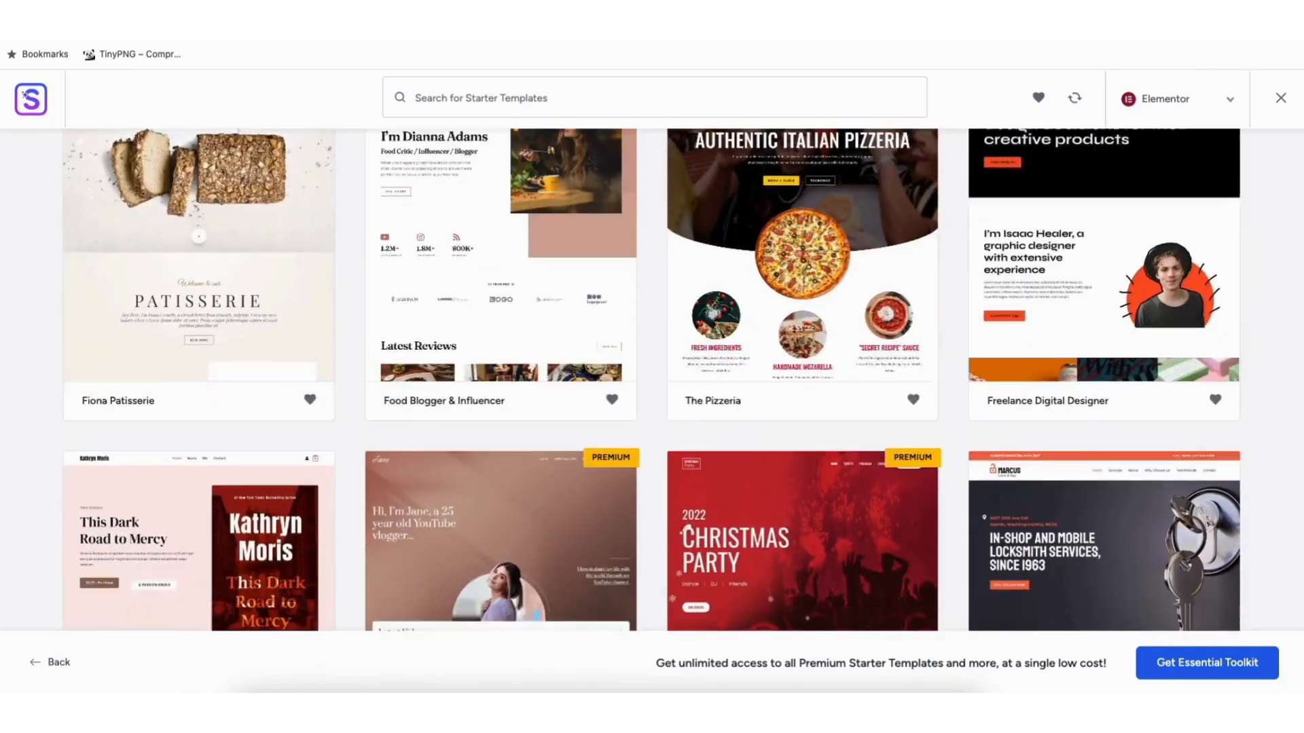
{"action": "scroll", "coordinate": [652, 381], "scroll_direction": "down", "scroll_amount": 8}
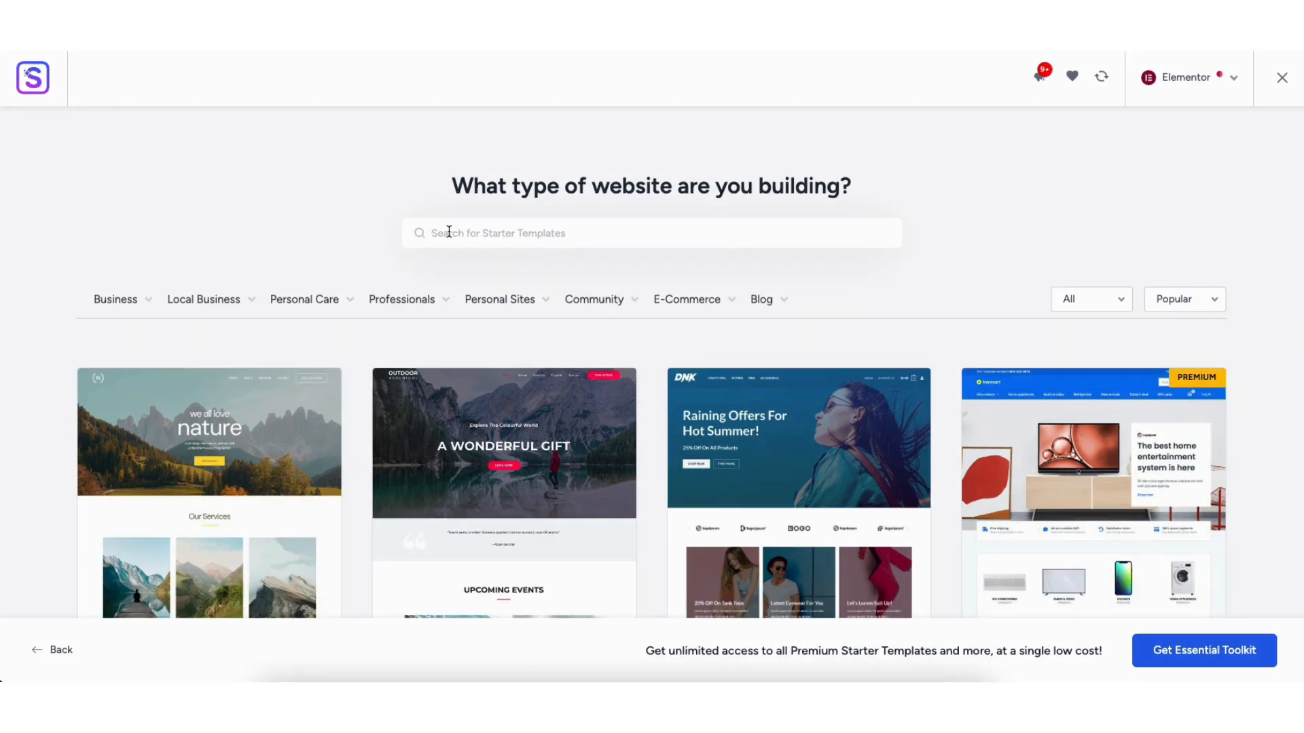
Step: Search the starter templates for "mountain" and select the Mountain template
{"action": "type", "text": "mountain"}
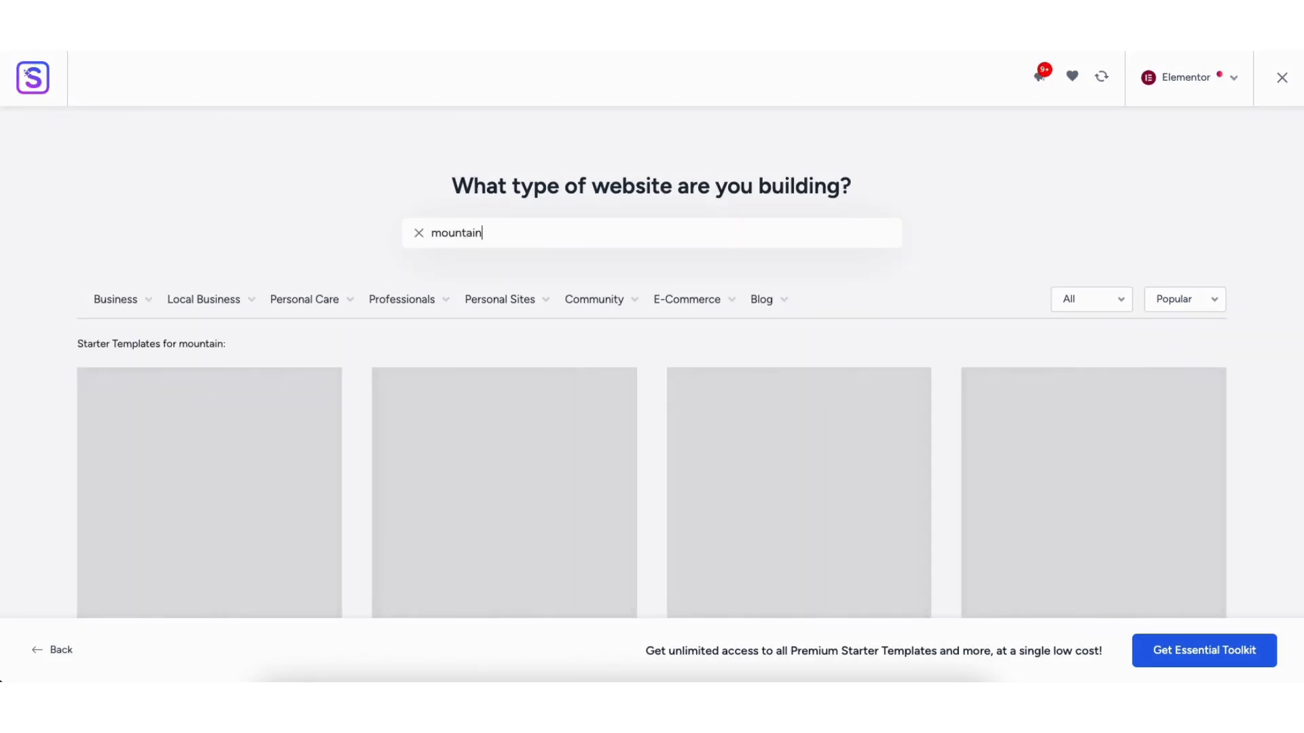
{"action": "scroll", "coordinate": [509, 250], "scroll_direction": "down", "scroll_amount": 3}
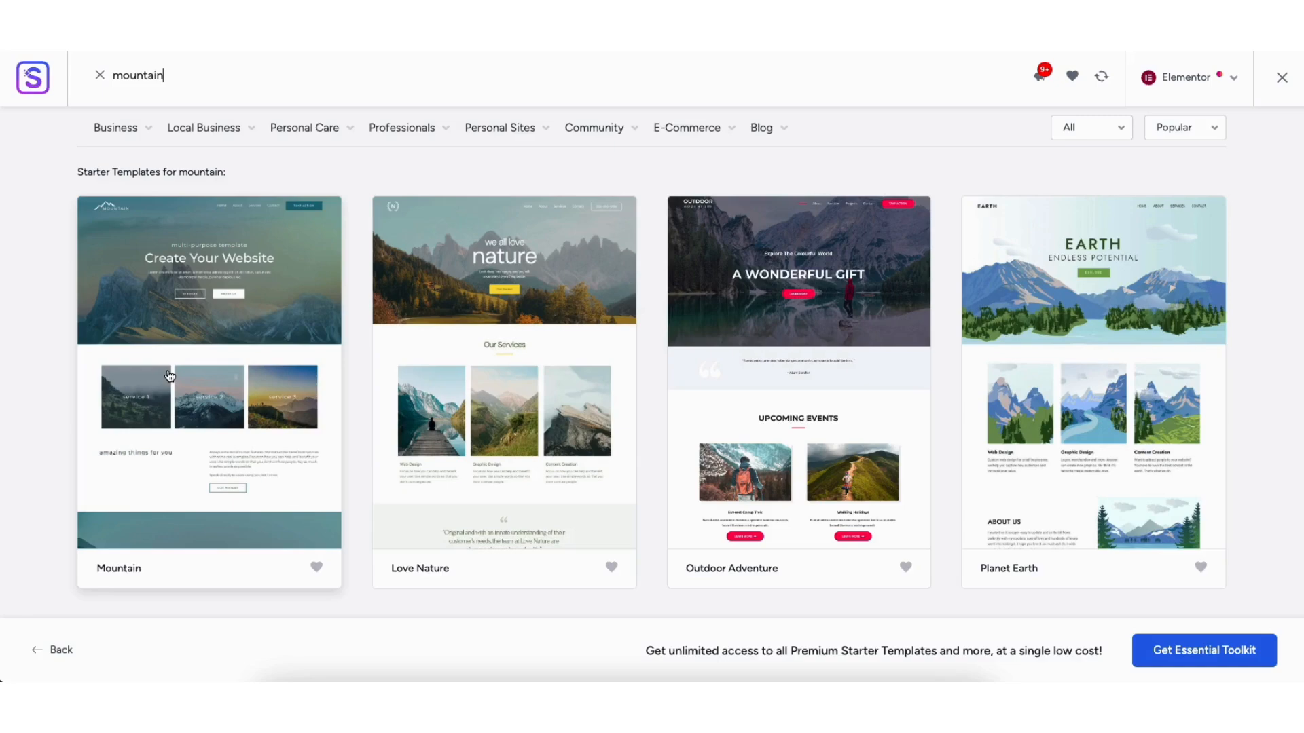
{"action": "left_click", "coordinate": [170, 376]}
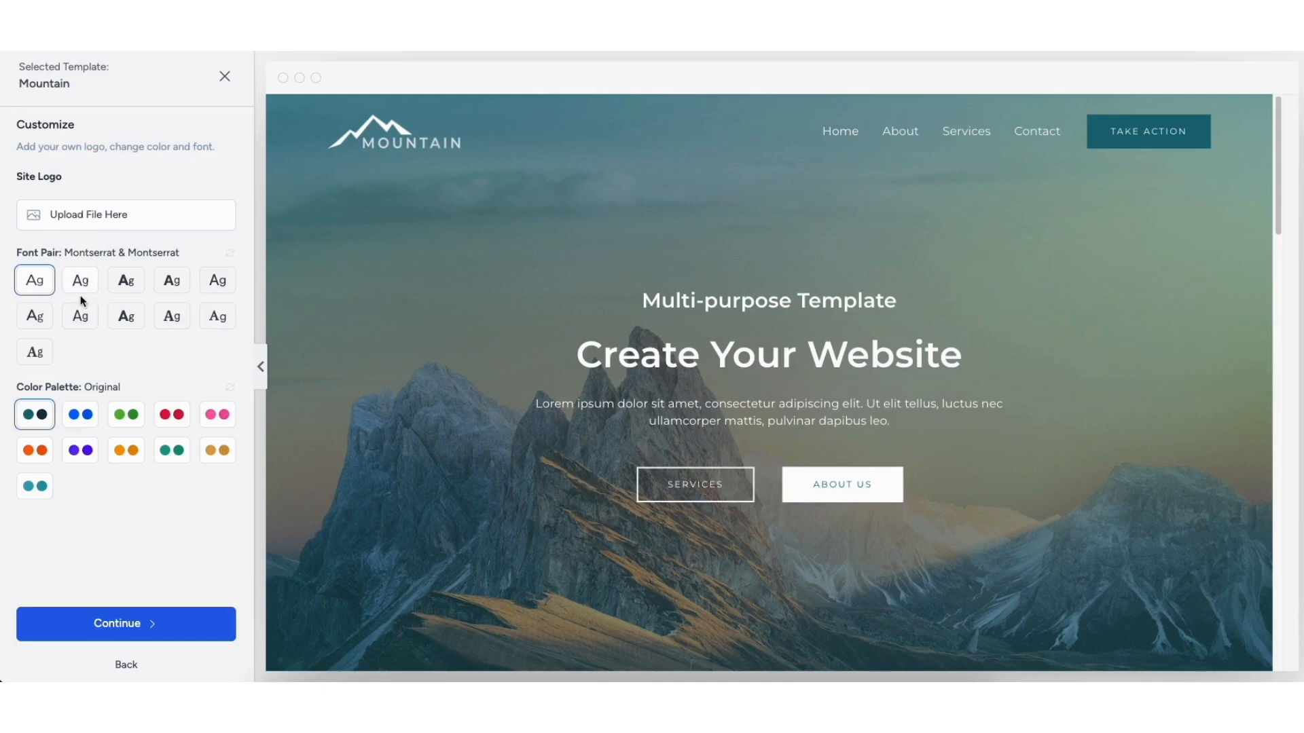
Step: Try the alternative color palettes on the Mountain template and return to the Original palette
{"action": "left_click", "coordinate": [80, 414]}
{"action": "left_click", "coordinate": [125, 415]}
{"action": "left_click", "coordinate": [172, 414]}
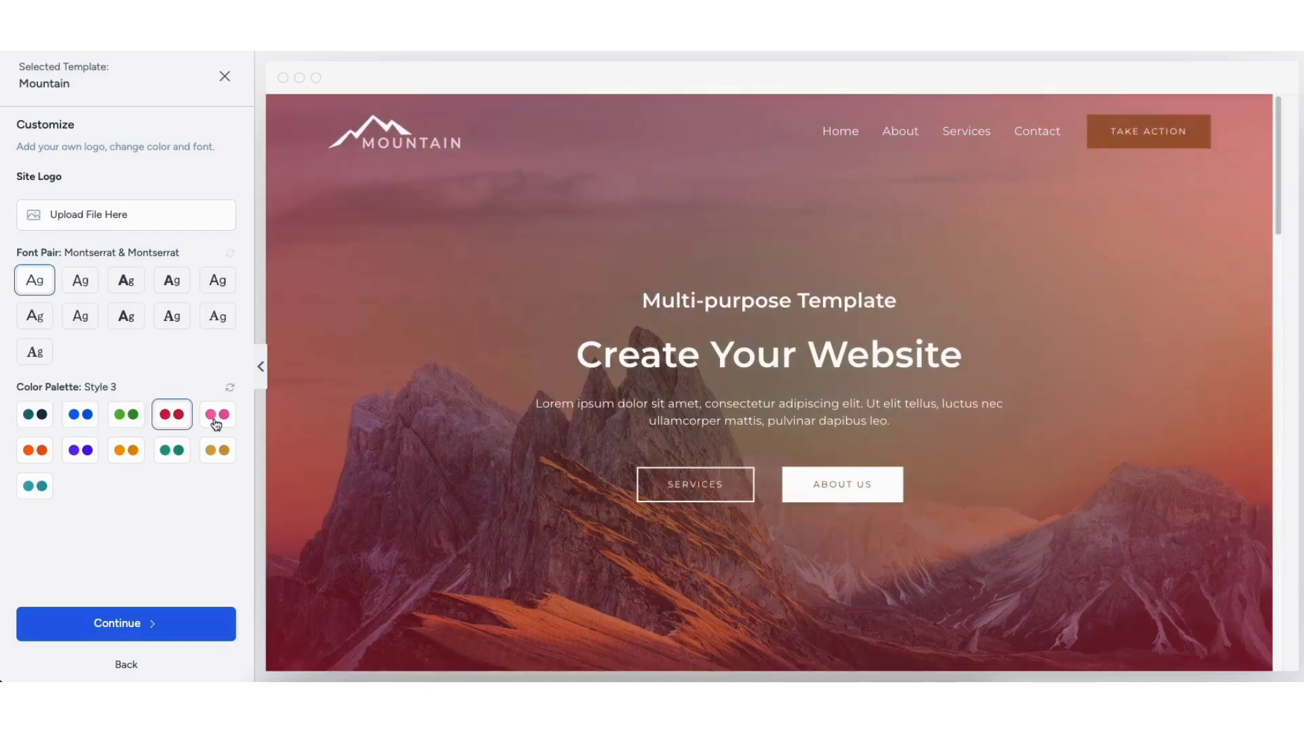
{"action": "left_click", "coordinate": [217, 414]}
{"action": "left_click", "coordinate": [212, 451]}
{"action": "left_click", "coordinate": [172, 450]}
{"action": "left_click", "coordinate": [126, 450]}
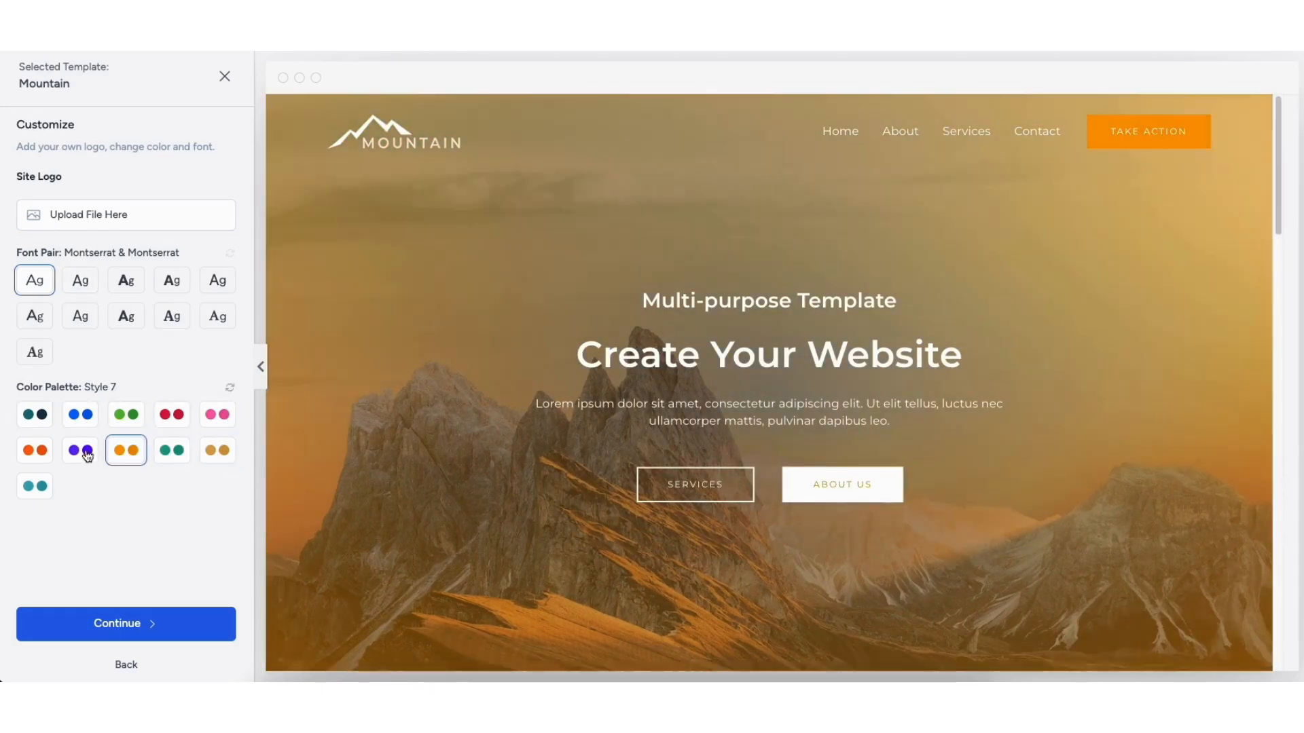
{"action": "left_click", "coordinate": [80, 451]}
{"action": "left_click", "coordinate": [36, 450]}
{"action": "left_click", "coordinate": [35, 486]}
{"action": "left_click", "coordinate": [34, 414]}
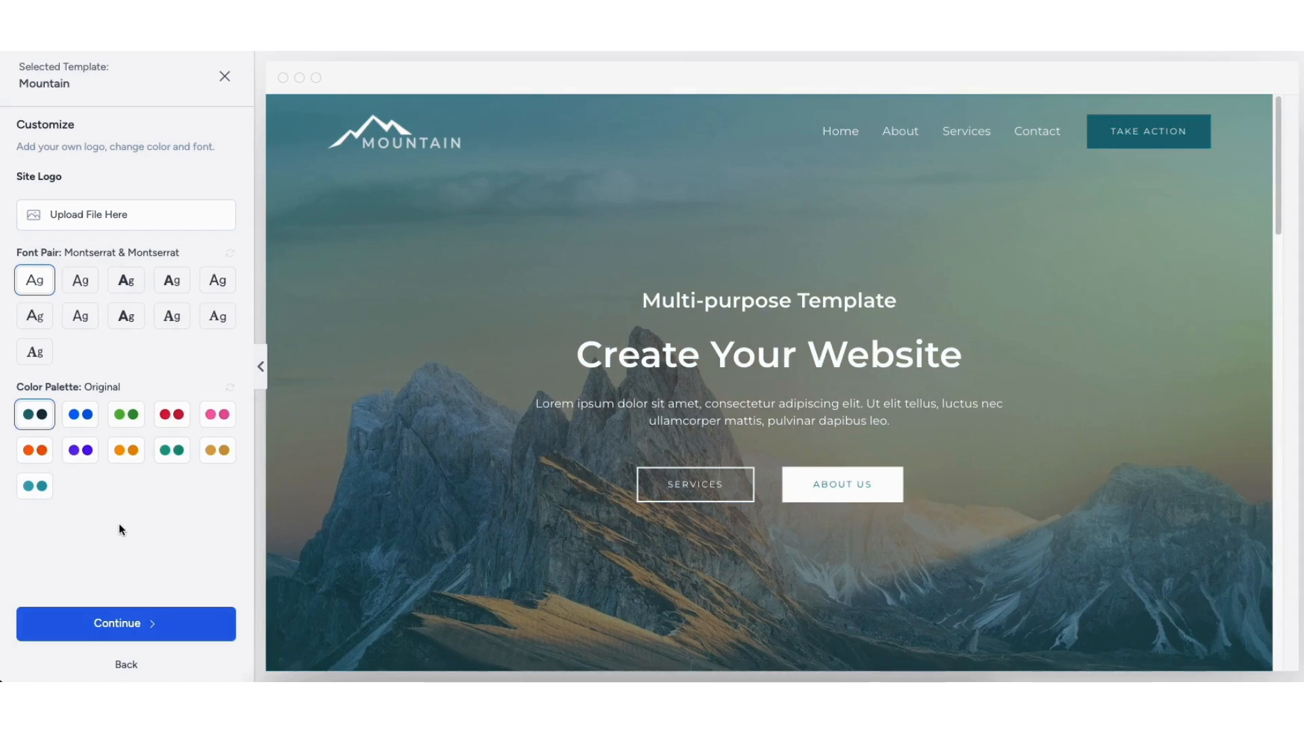
Step: Skip the optional website features and build the site from the Mountain template with all import options enabled
{"action": "left_click", "coordinate": [135, 624]}
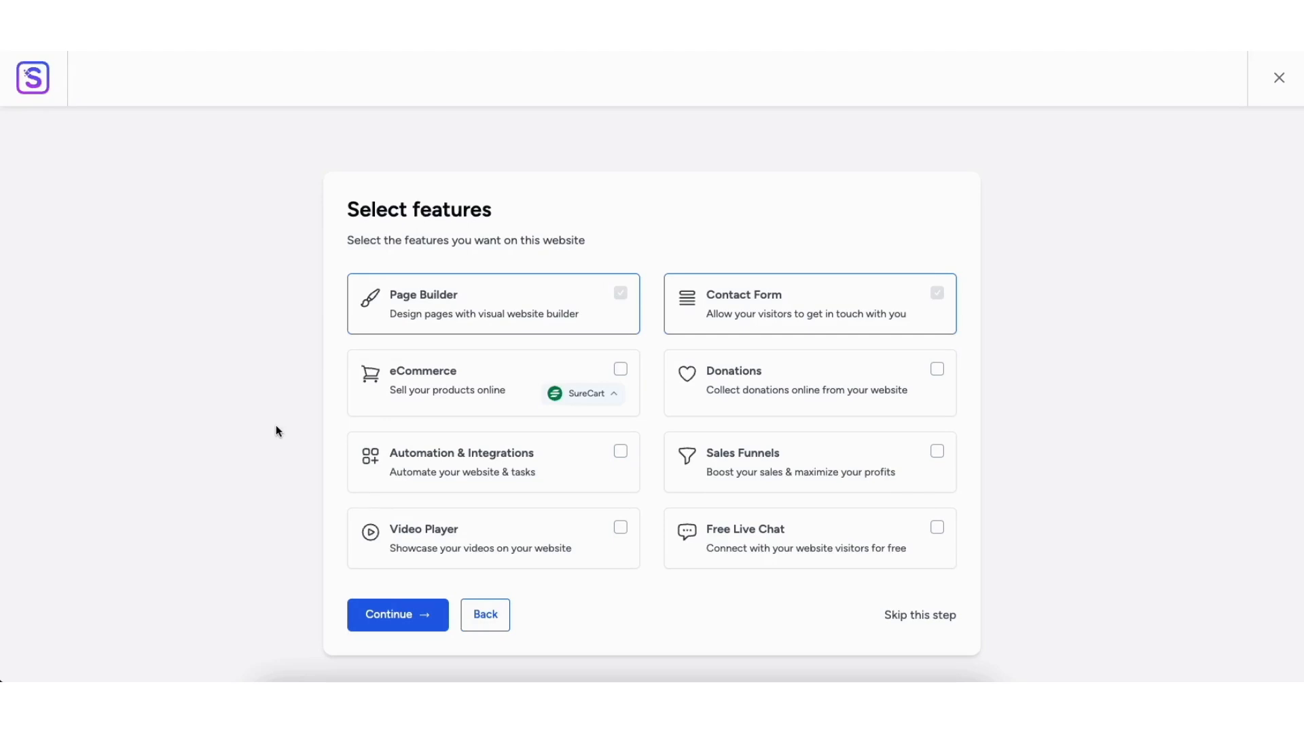
{"action": "left_click", "coordinate": [621, 370]}
{"action": "left_click", "coordinate": [620, 370]}
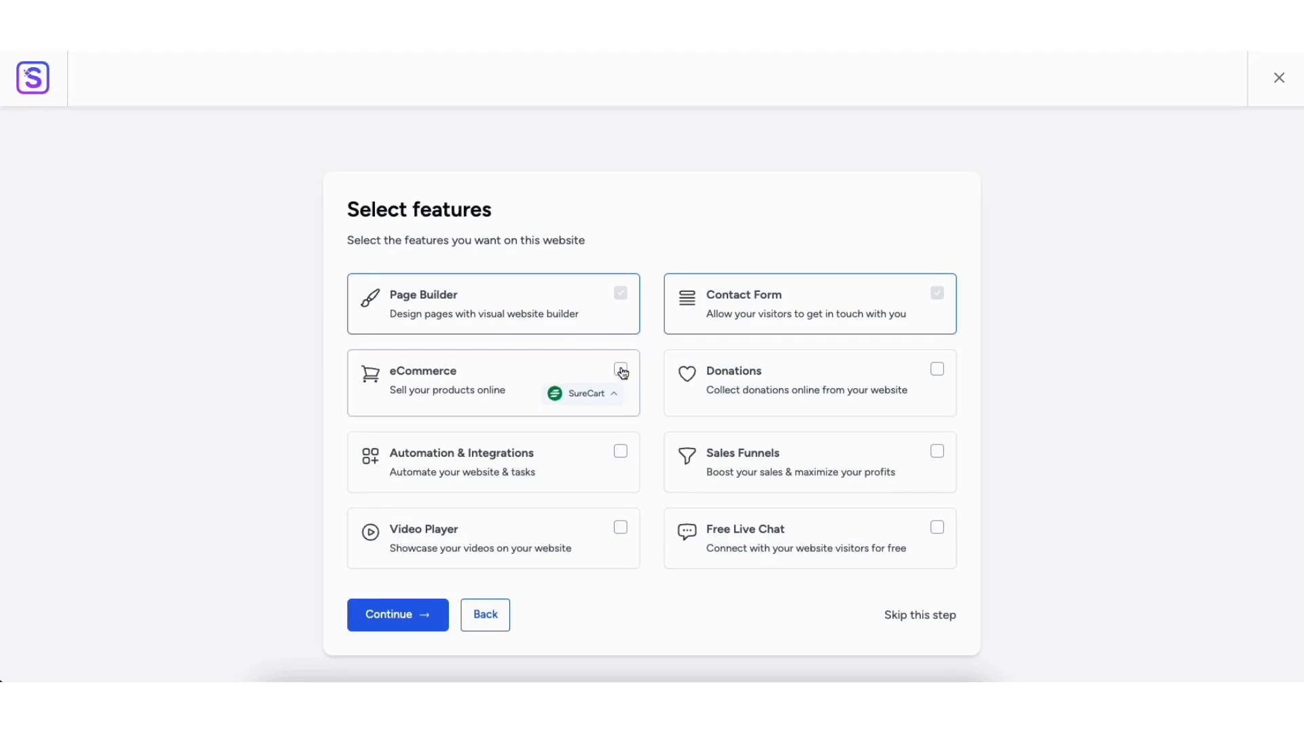
{"action": "left_click", "coordinate": [907, 617]}
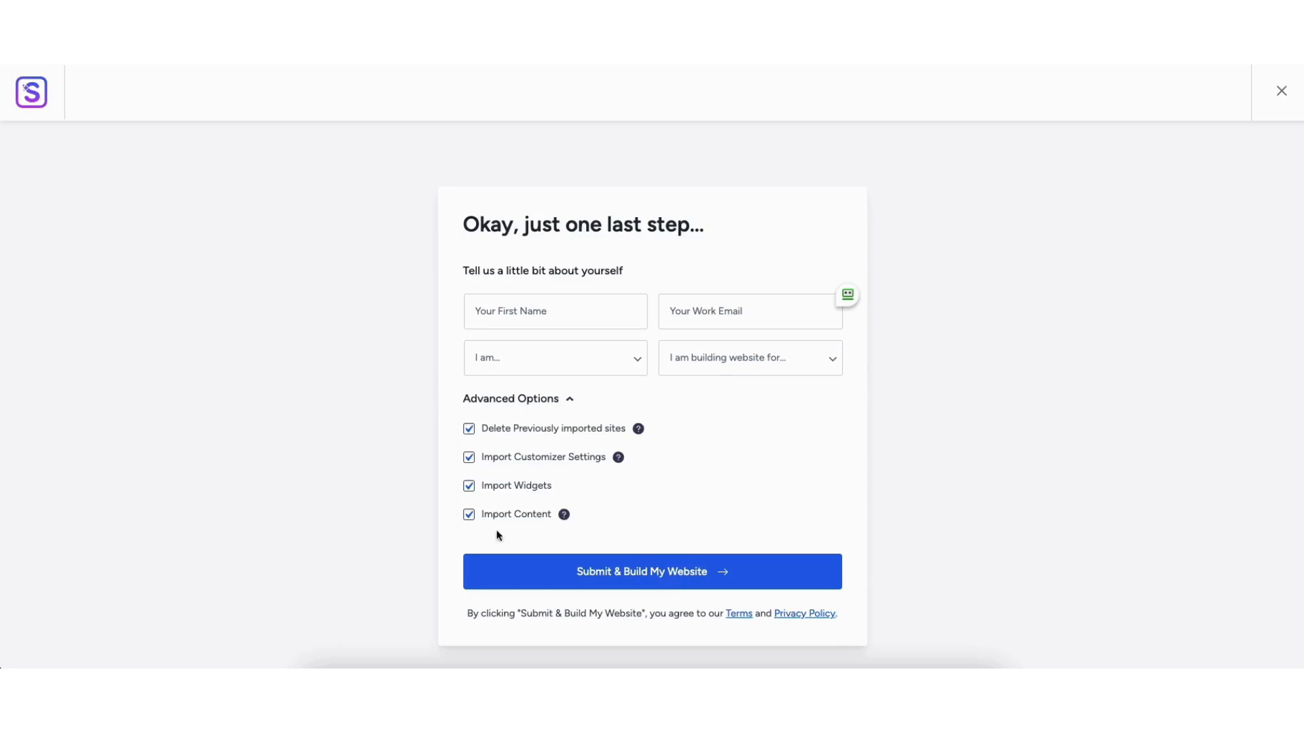
{"action": "left_click", "coordinate": [638, 571]}
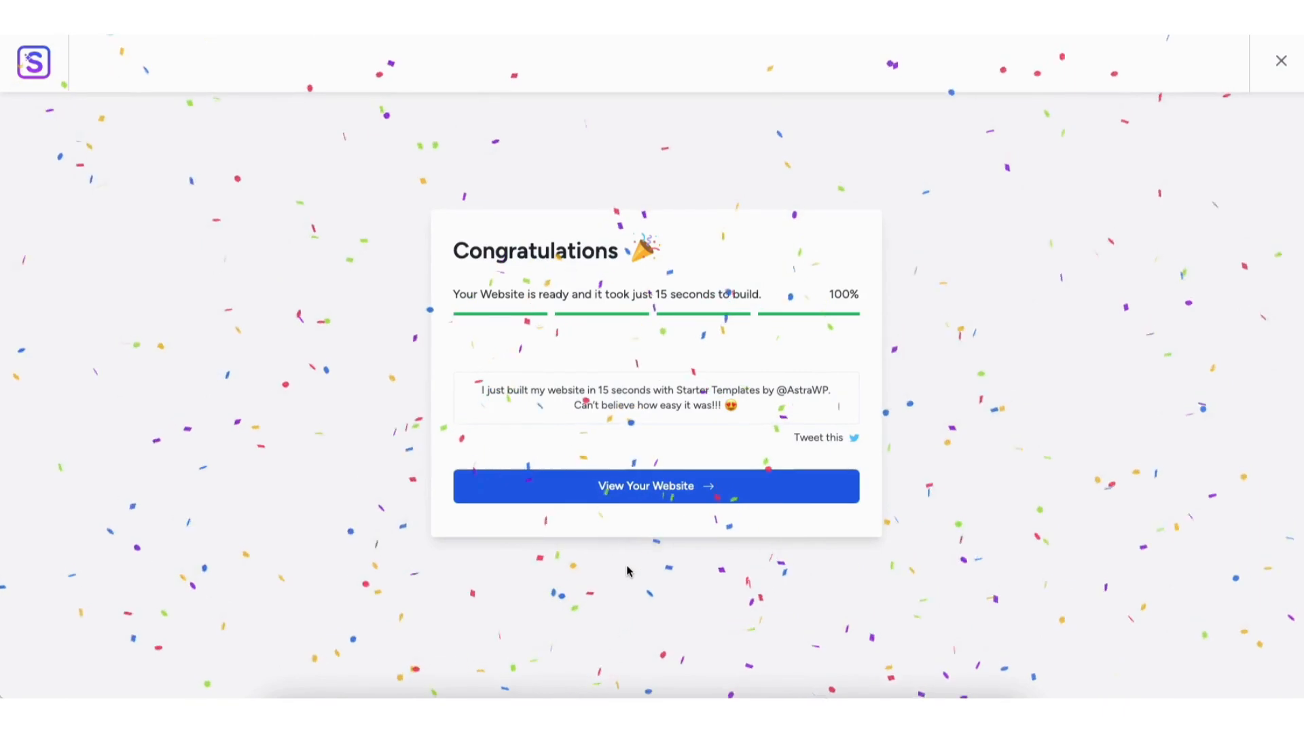
Step: View the newly built website and examine its homepage sections from the hero to the call to action
{"action": "left_click", "coordinate": [630, 495]}
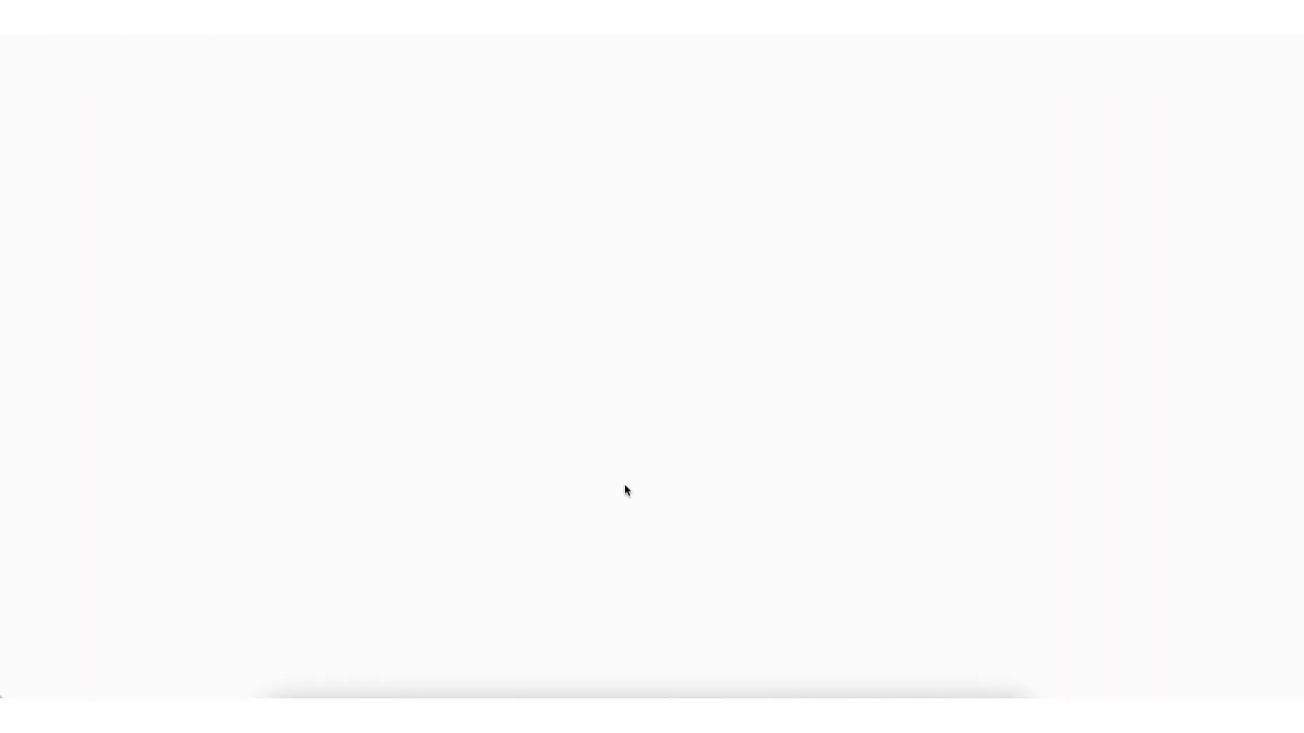
{"action": "scroll", "coordinate": [624, 491], "scroll_direction": "down", "scroll_amount": 5}
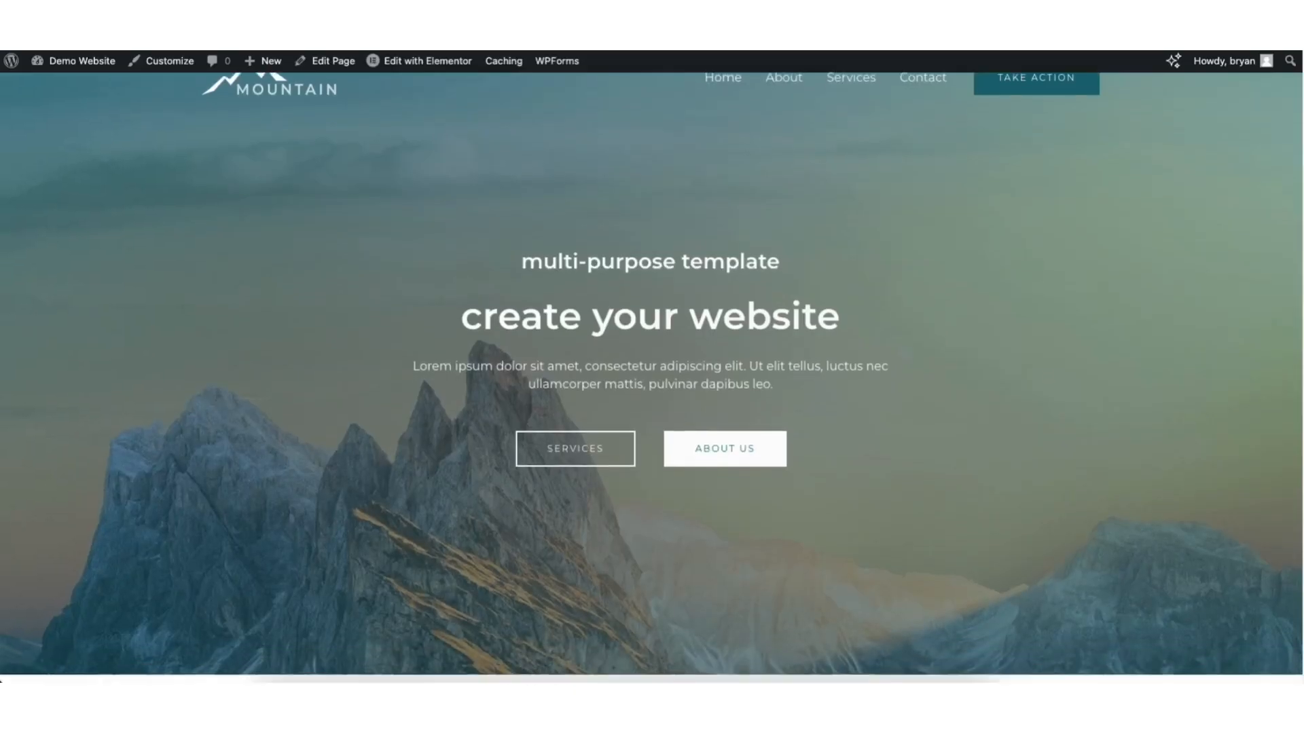
{"action": "scroll", "coordinate": [652, 377], "scroll_direction": "down", "scroll_amount": 10}
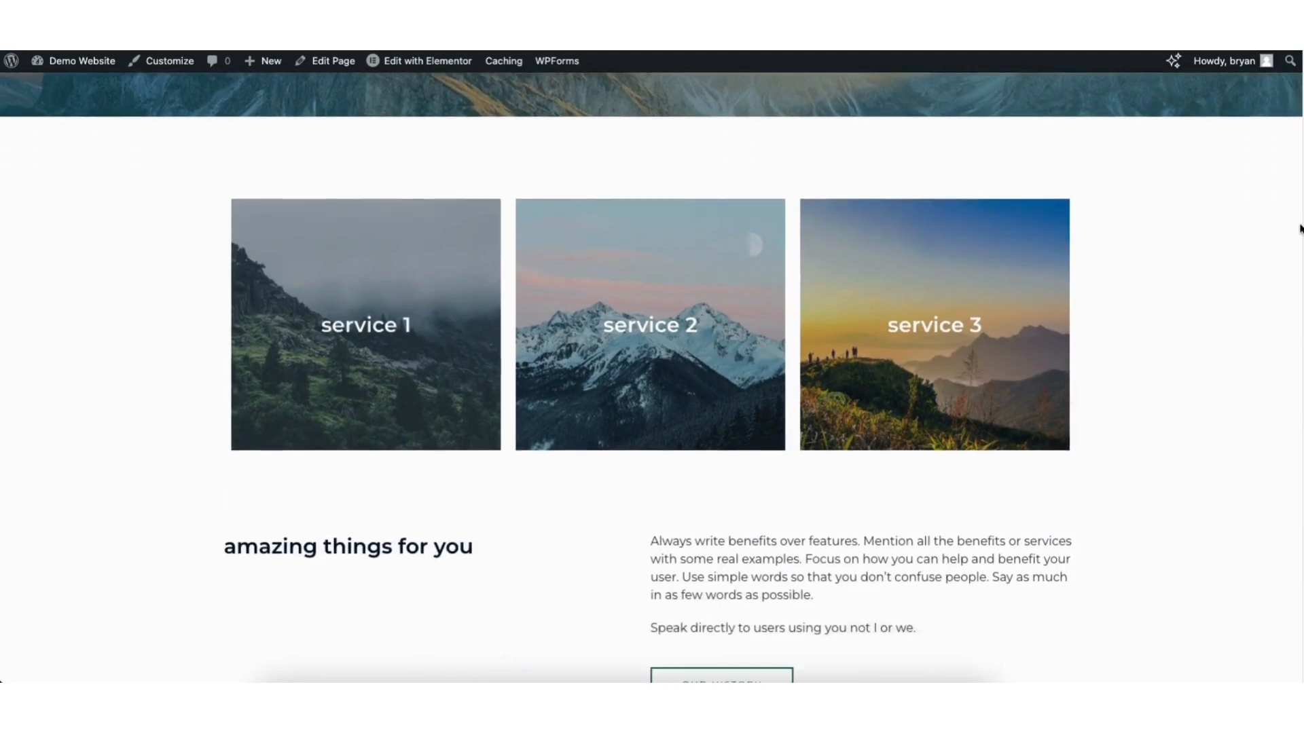
{"action": "scroll", "coordinate": [1269, 423], "scroll_direction": "down", "scroll_amount": 8}
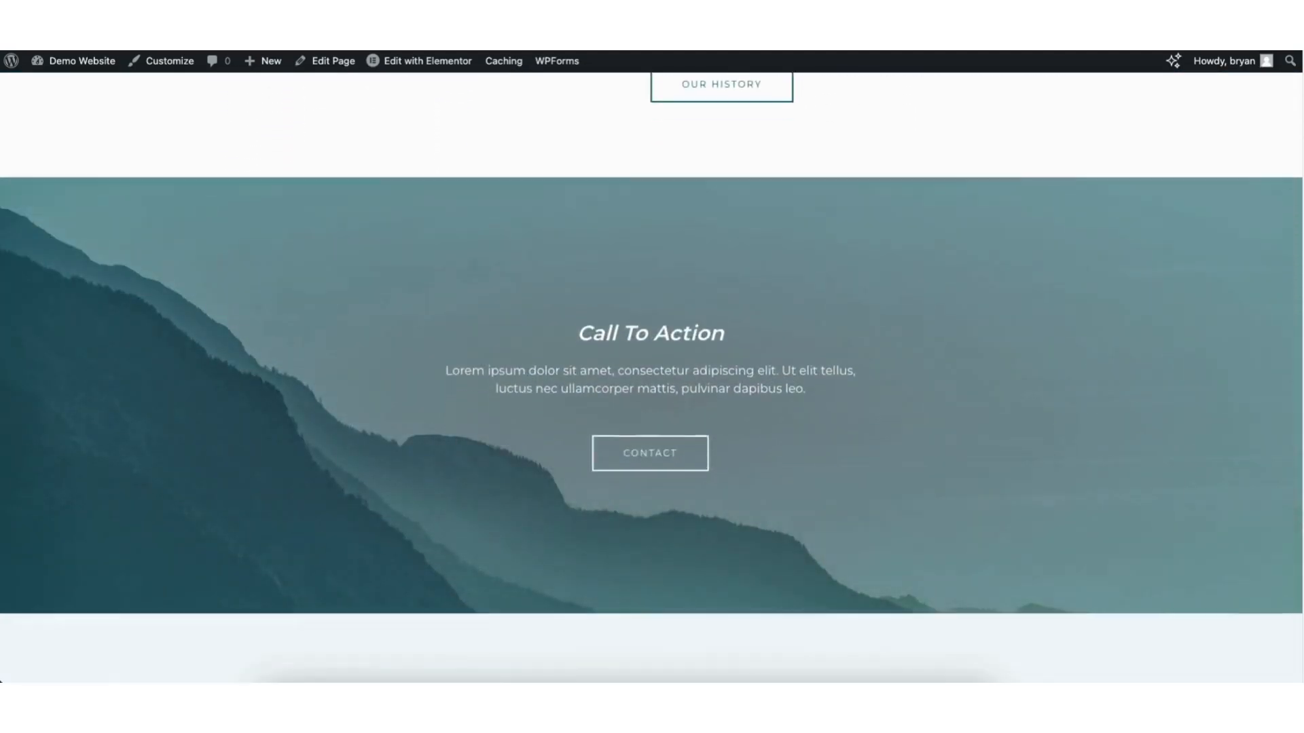
Step: Open the homepage in the Elementor editor and change the hero title to "my demo business website."
{"action": "mouse_move", "coordinate": [413, 61]}
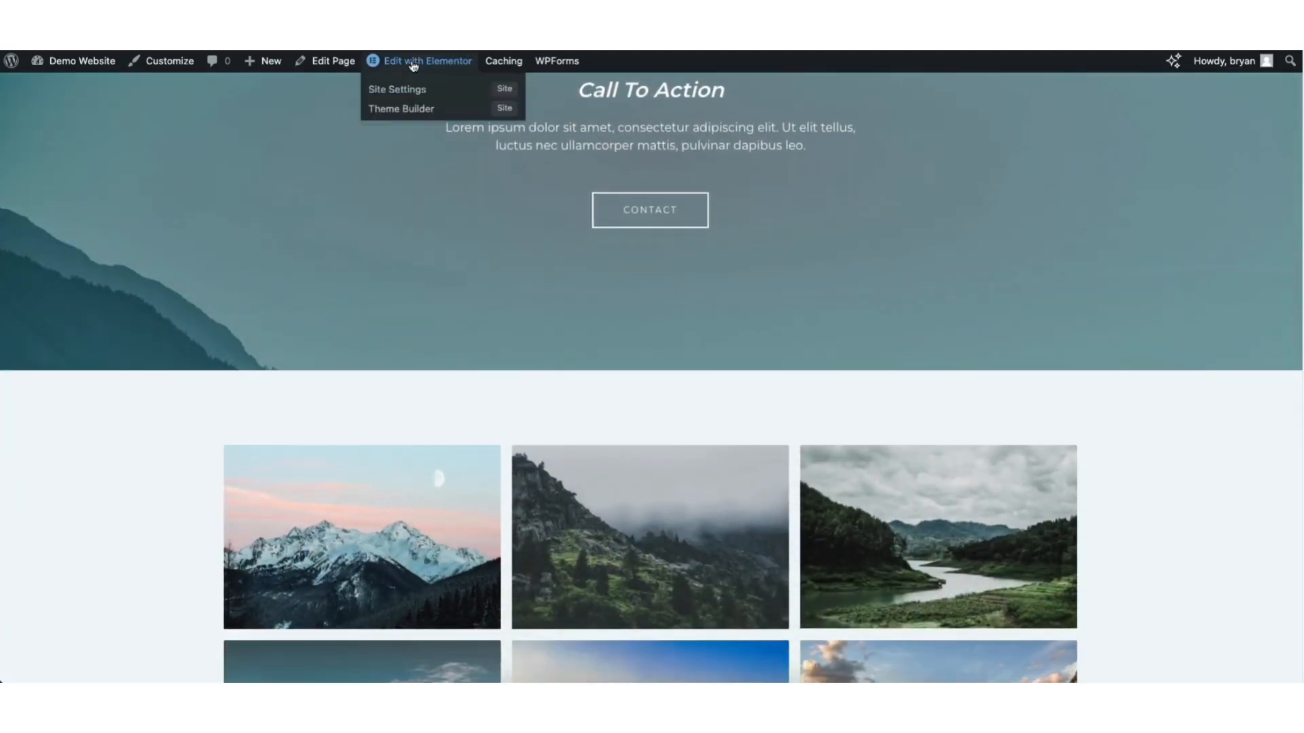
{"action": "left_click", "coordinate": [413, 63]}
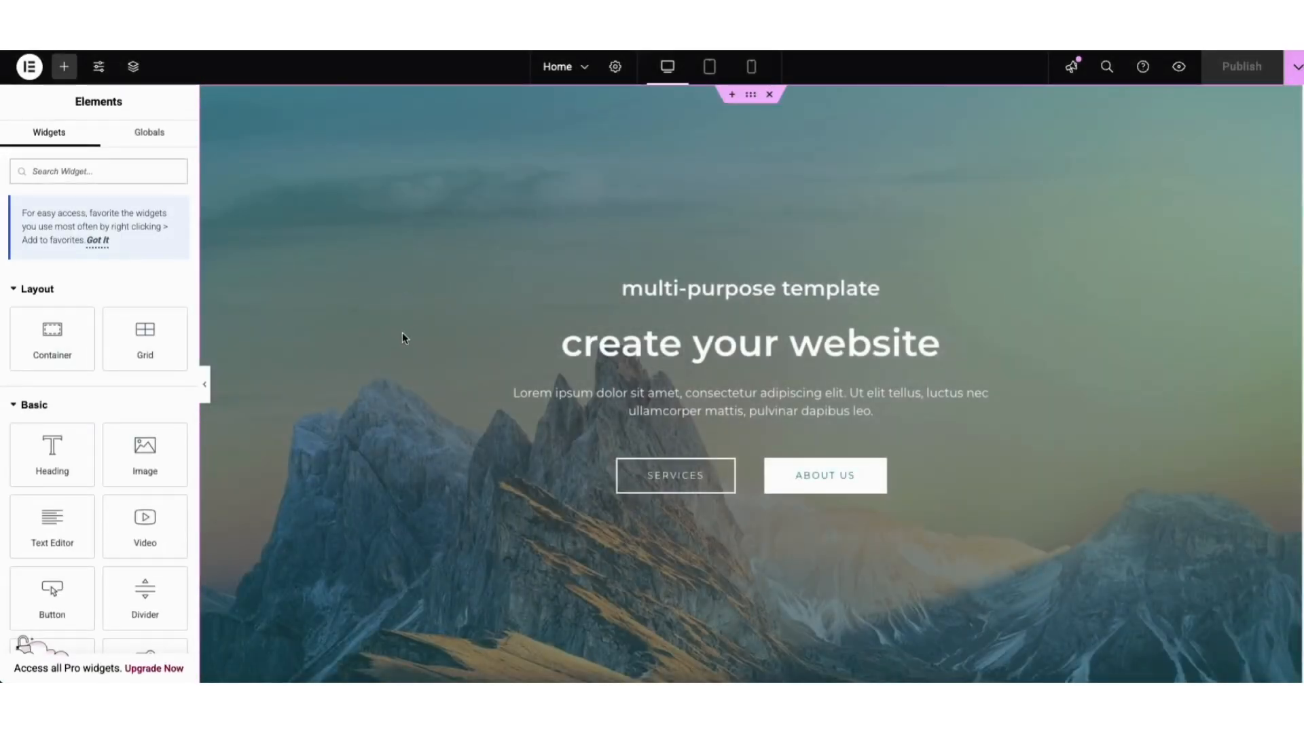
{"action": "left_click", "coordinate": [574, 345]}
{"action": "left_click_drag", "start_coordinate": [574, 345], "coordinate": [949, 342]}
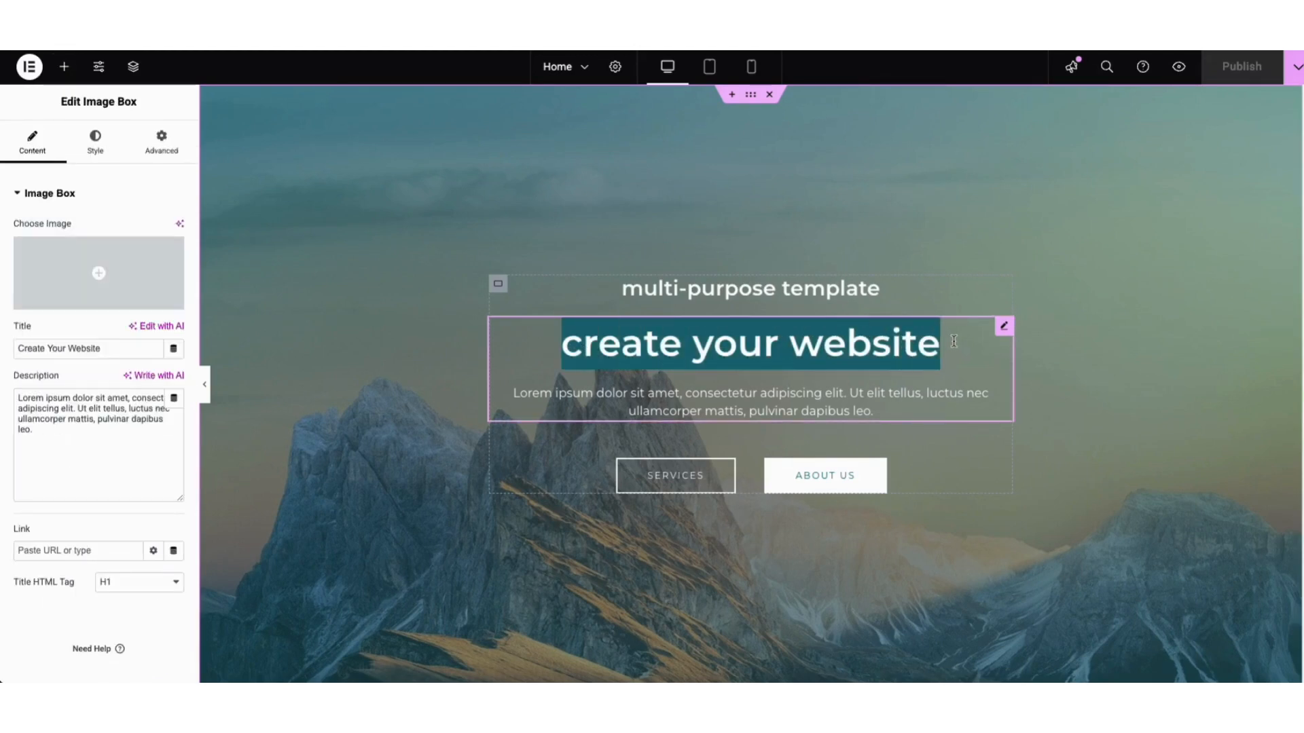
{"action": "type", "text": "my demo bus"}
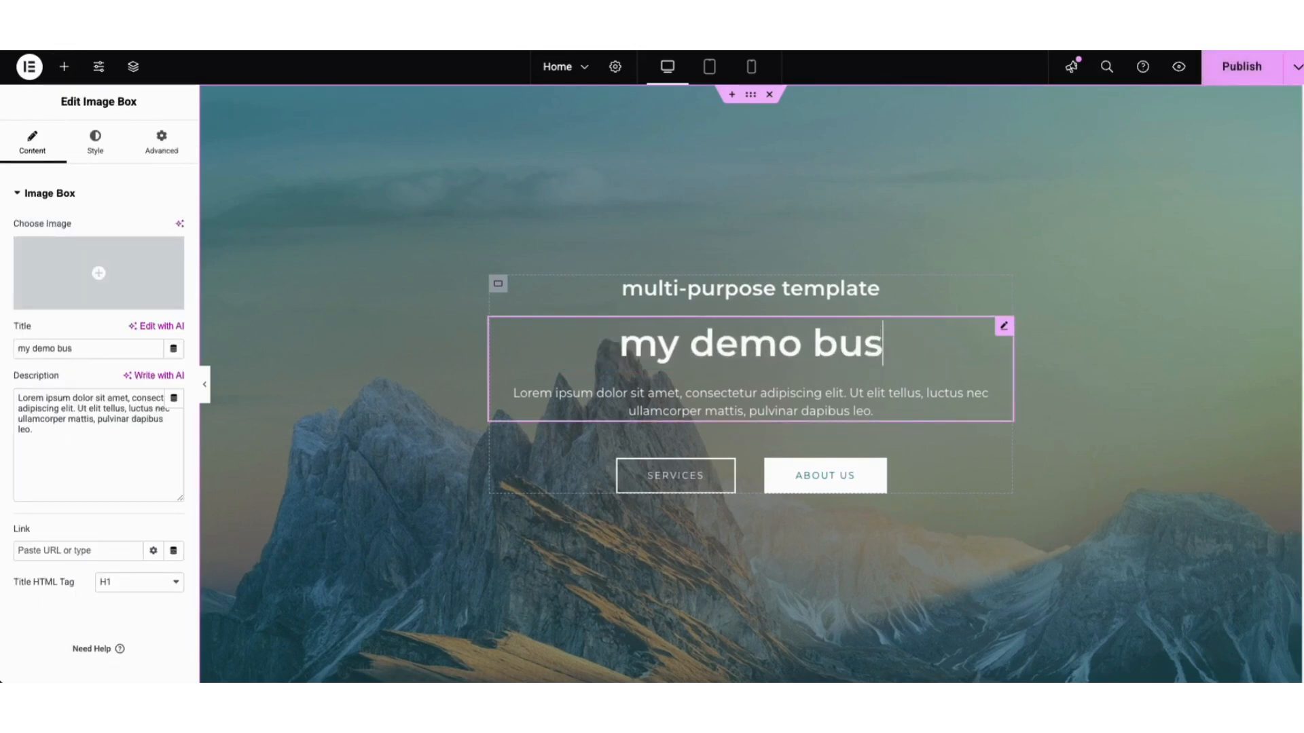
{"action": "type", "text": "iness website."}
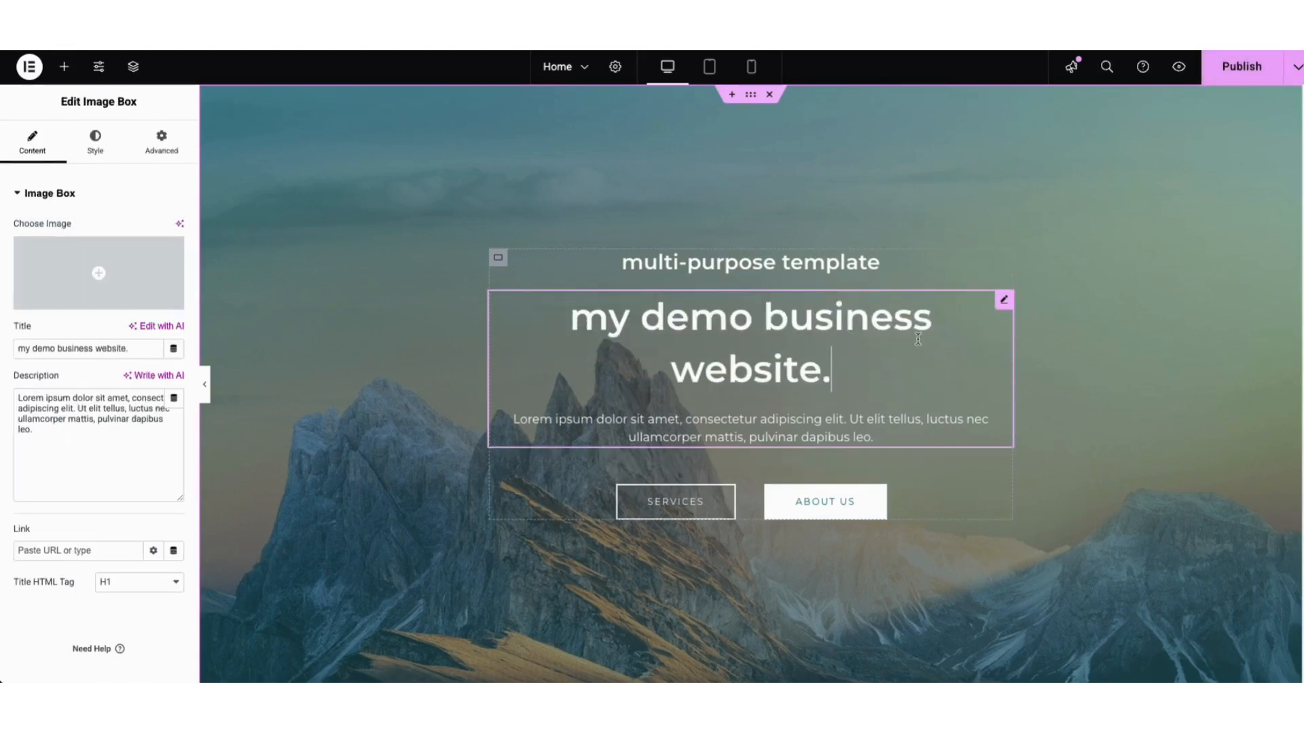
Step: Examine the hero title's style options, including its typography settings and the available font families
{"action": "left_click", "coordinate": [95, 142]}
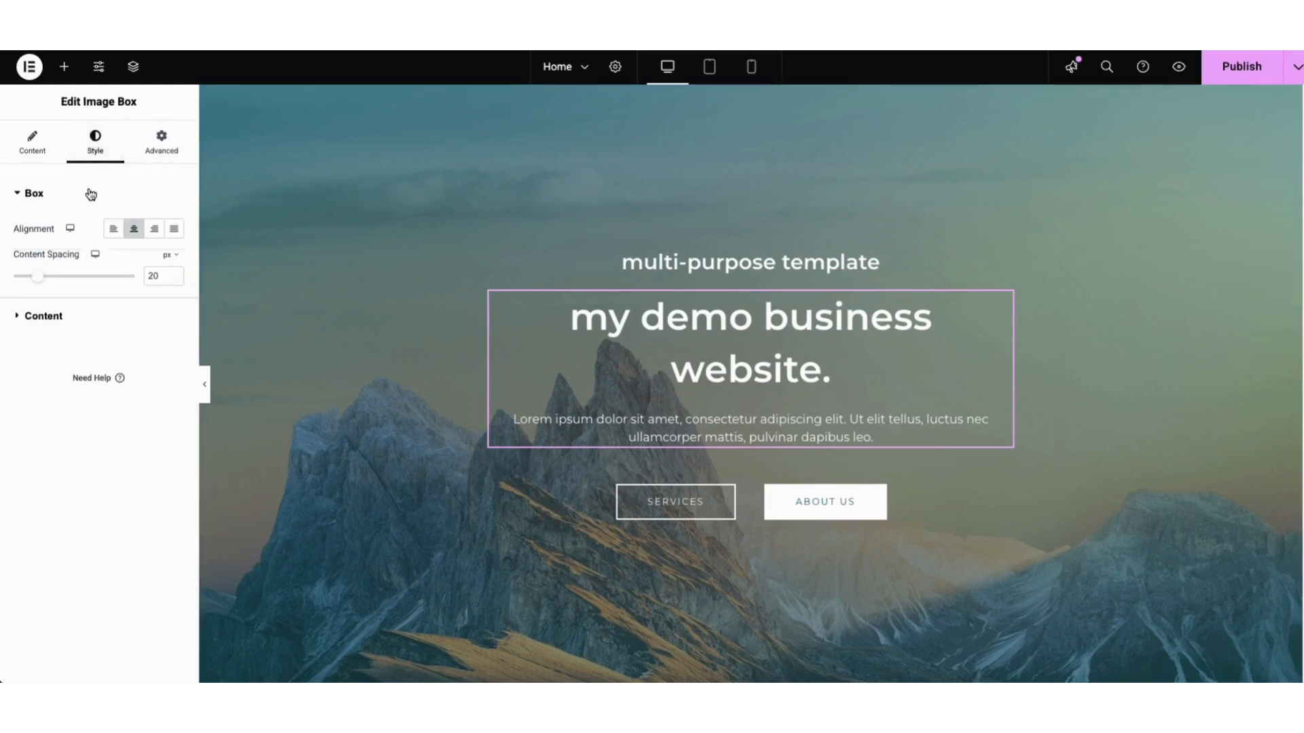
{"action": "left_click", "coordinate": [49, 316]}
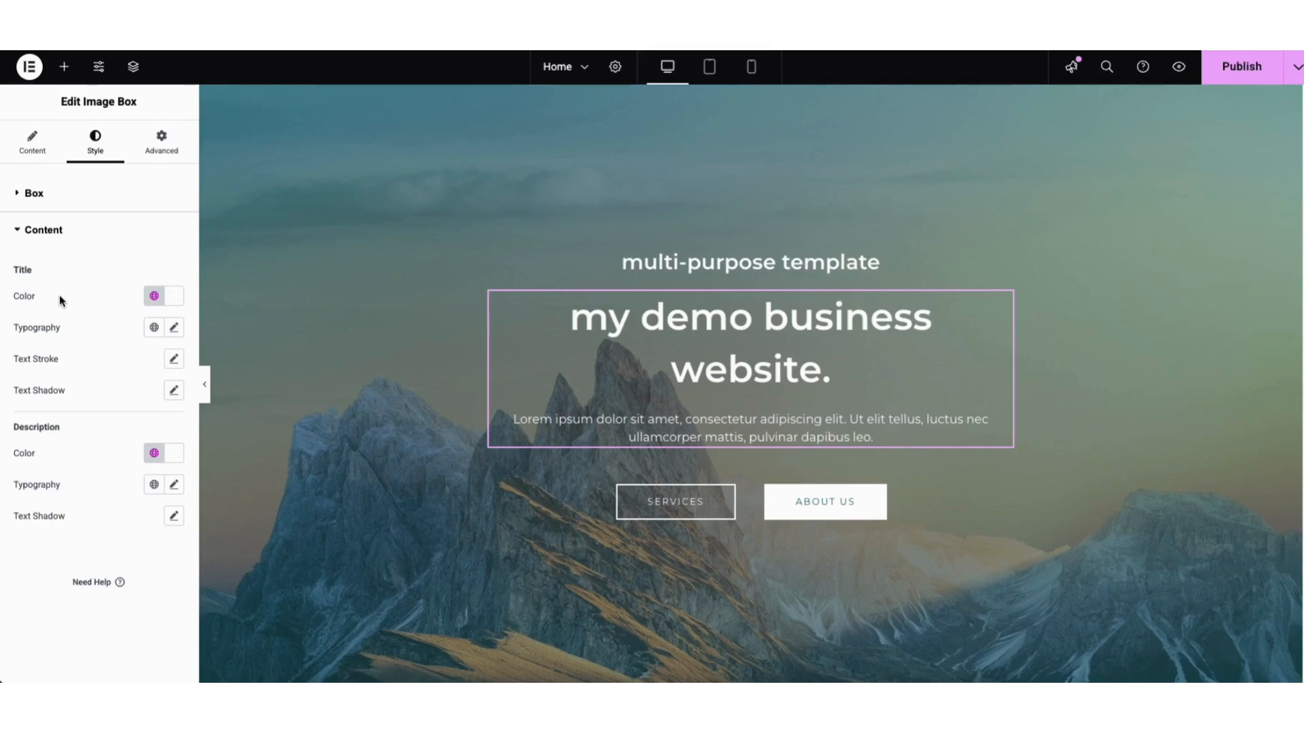
{"action": "left_click", "coordinate": [175, 328]}
{"action": "left_click", "coordinate": [165, 398]}
{"action": "left_click_drag", "start_coordinate": [170, 440], "coordinate": [172, 454]}
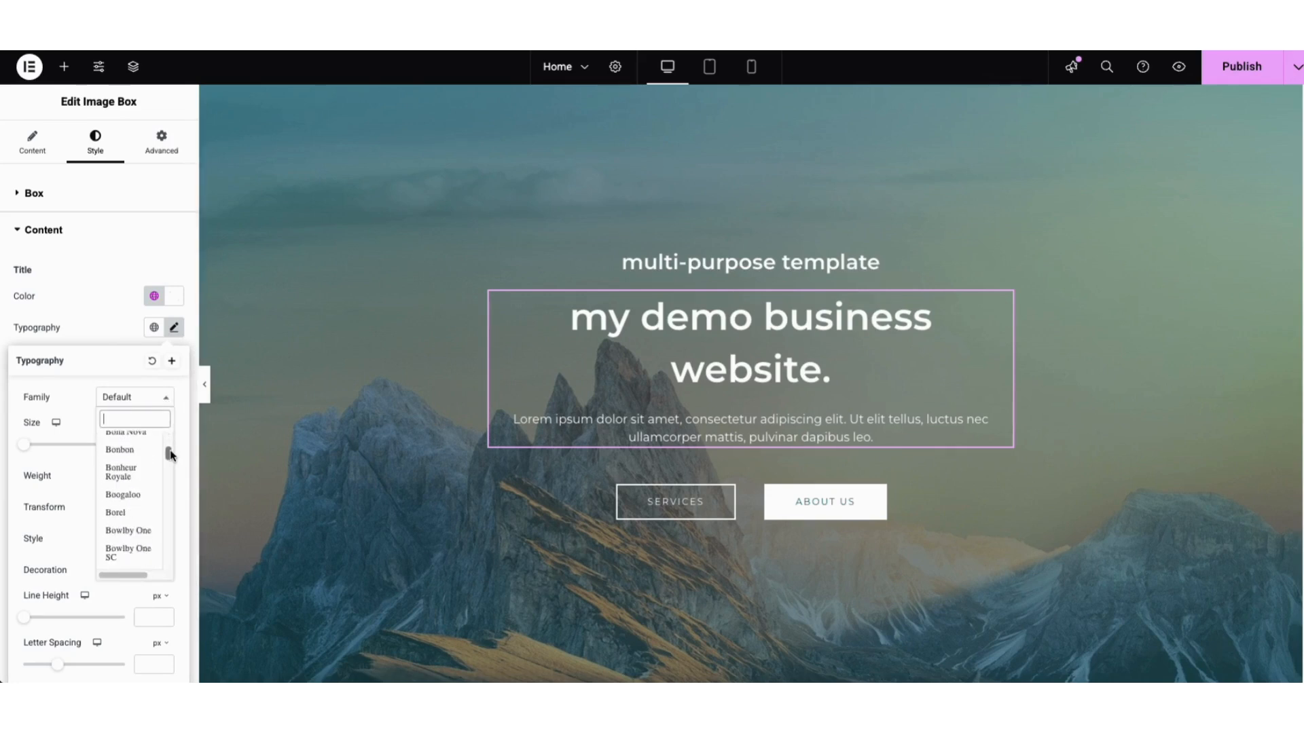
{"action": "left_click", "coordinate": [79, 406]}
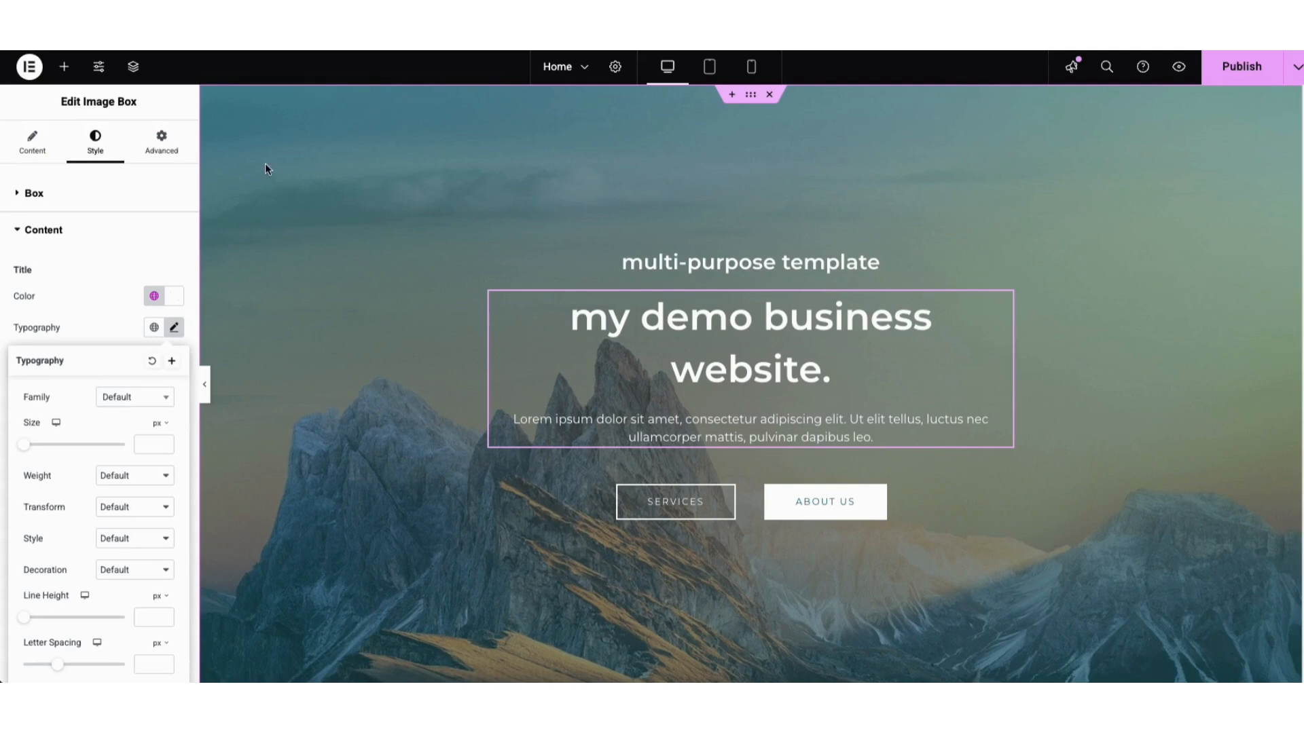
Step: Replace the hero container's background image with the media library photo of a smiling woman and bearded man seated at a table
{"action": "right_click", "coordinate": [317, 190]}
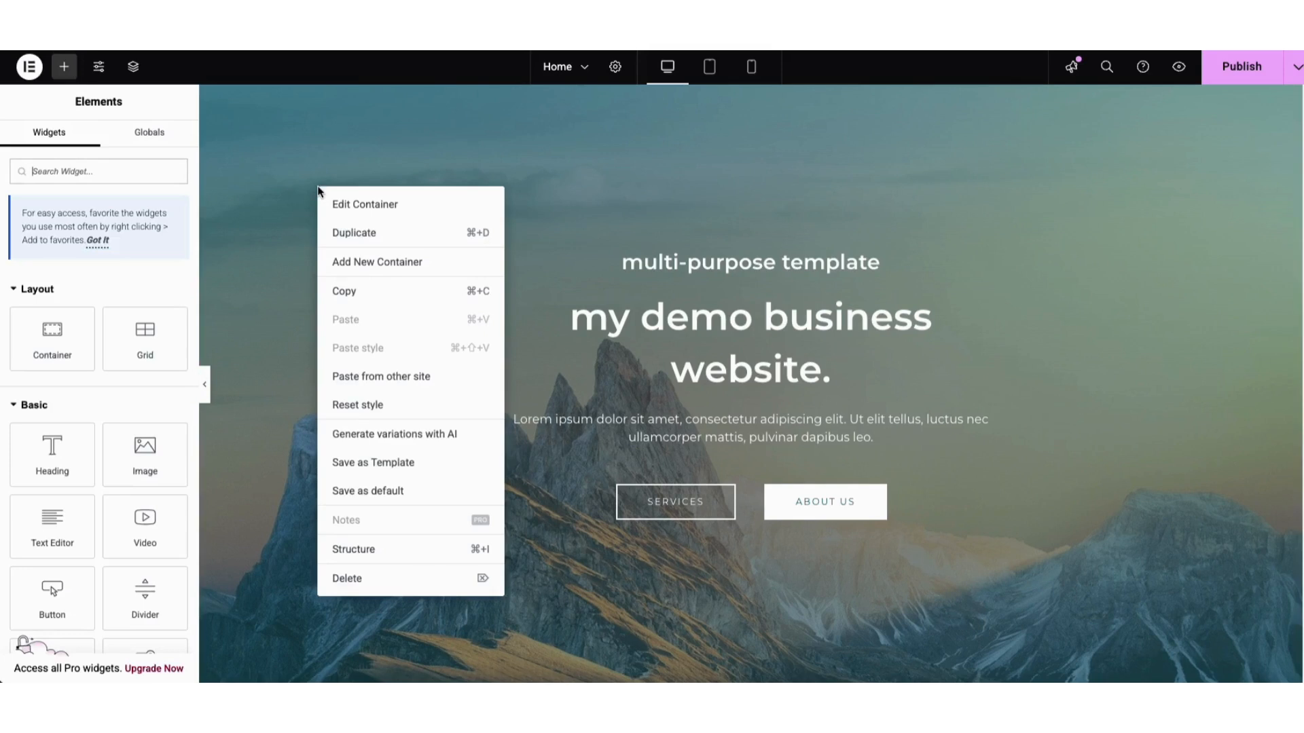
{"action": "left_click", "coordinate": [347, 206]}
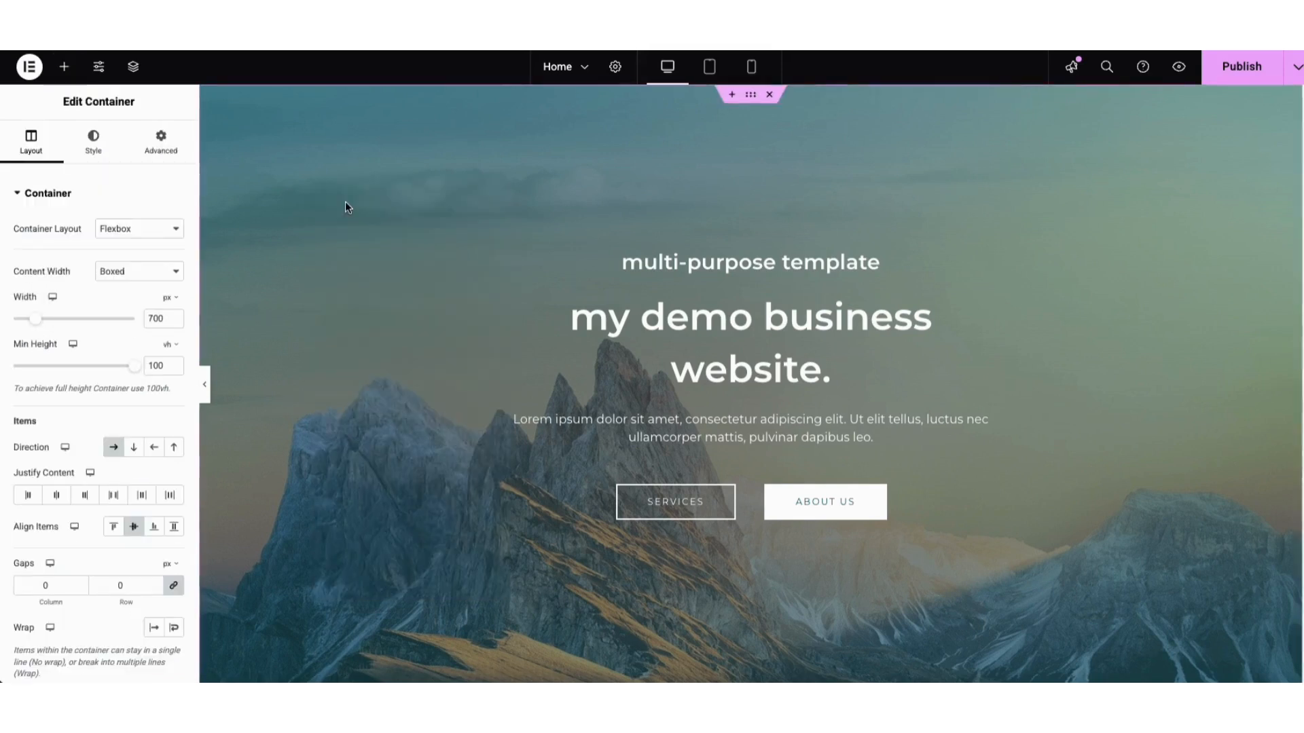
{"action": "left_click", "coordinate": [90, 147]}
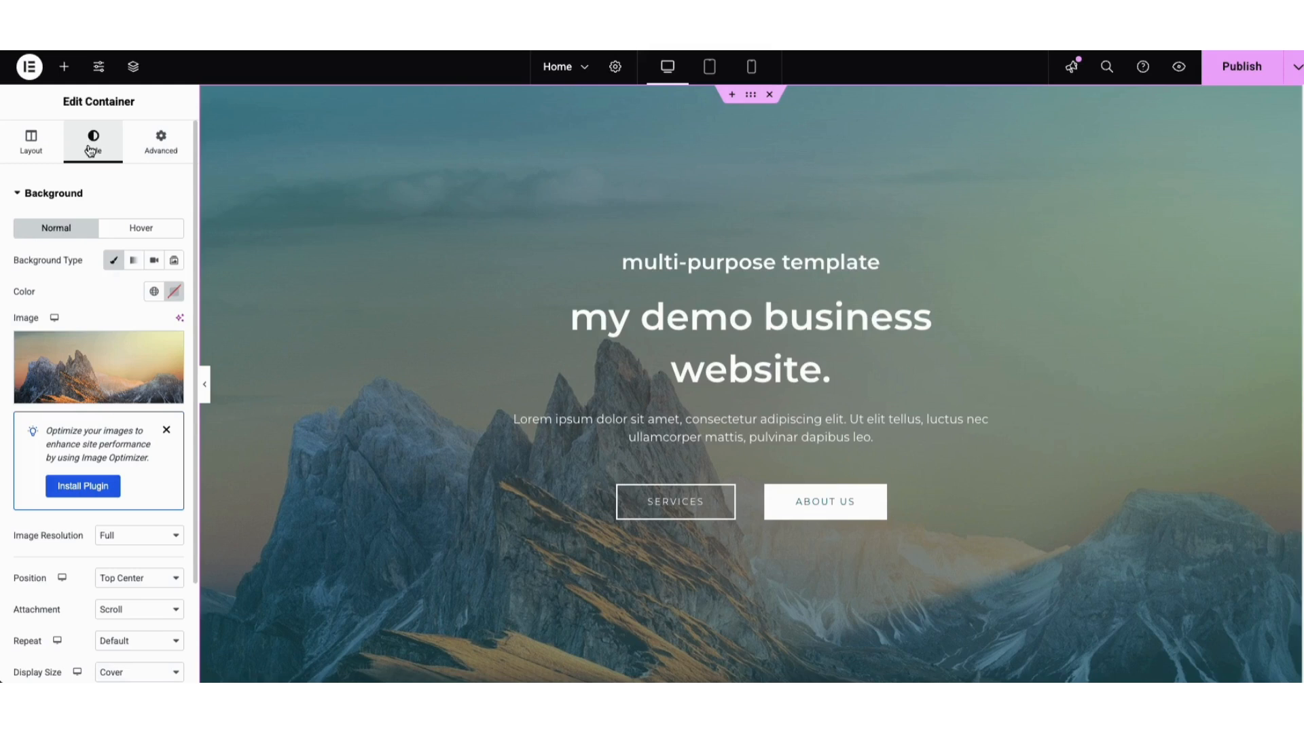
{"action": "mouse_move", "coordinate": [105, 381]}
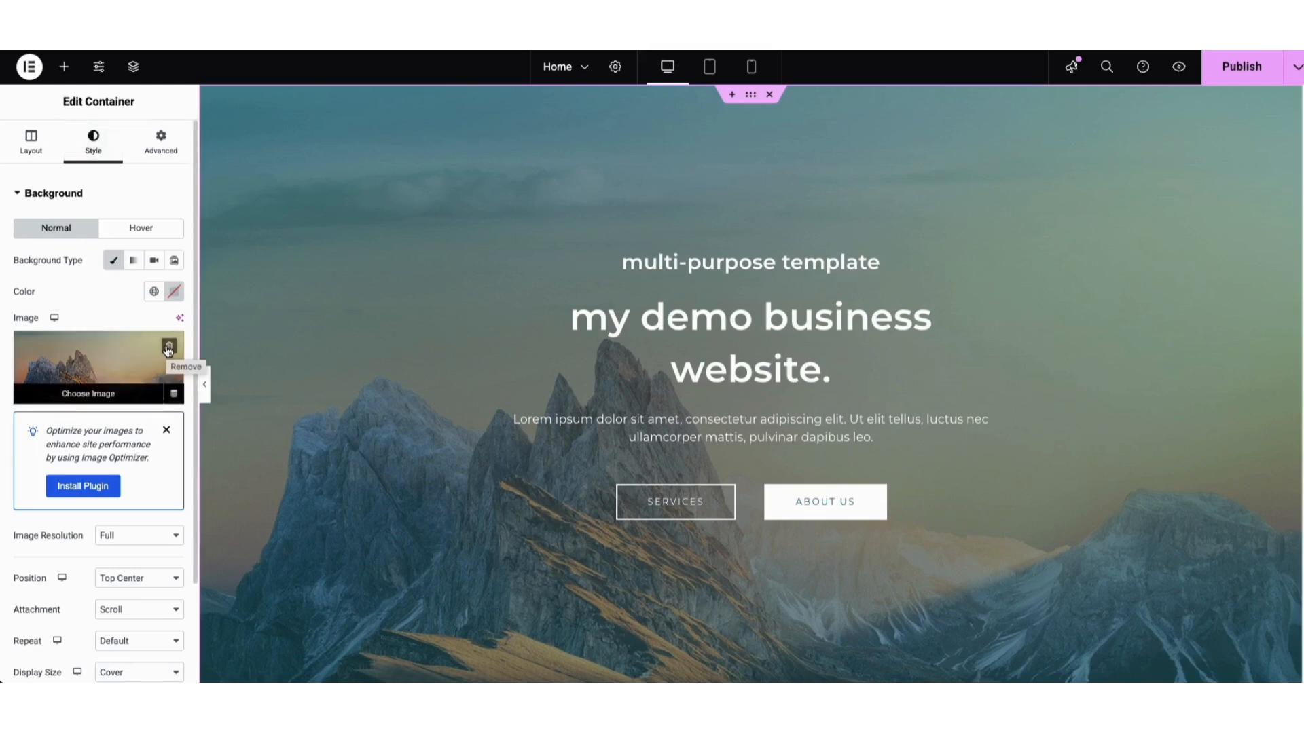
{"action": "left_click", "coordinate": [82, 385]}
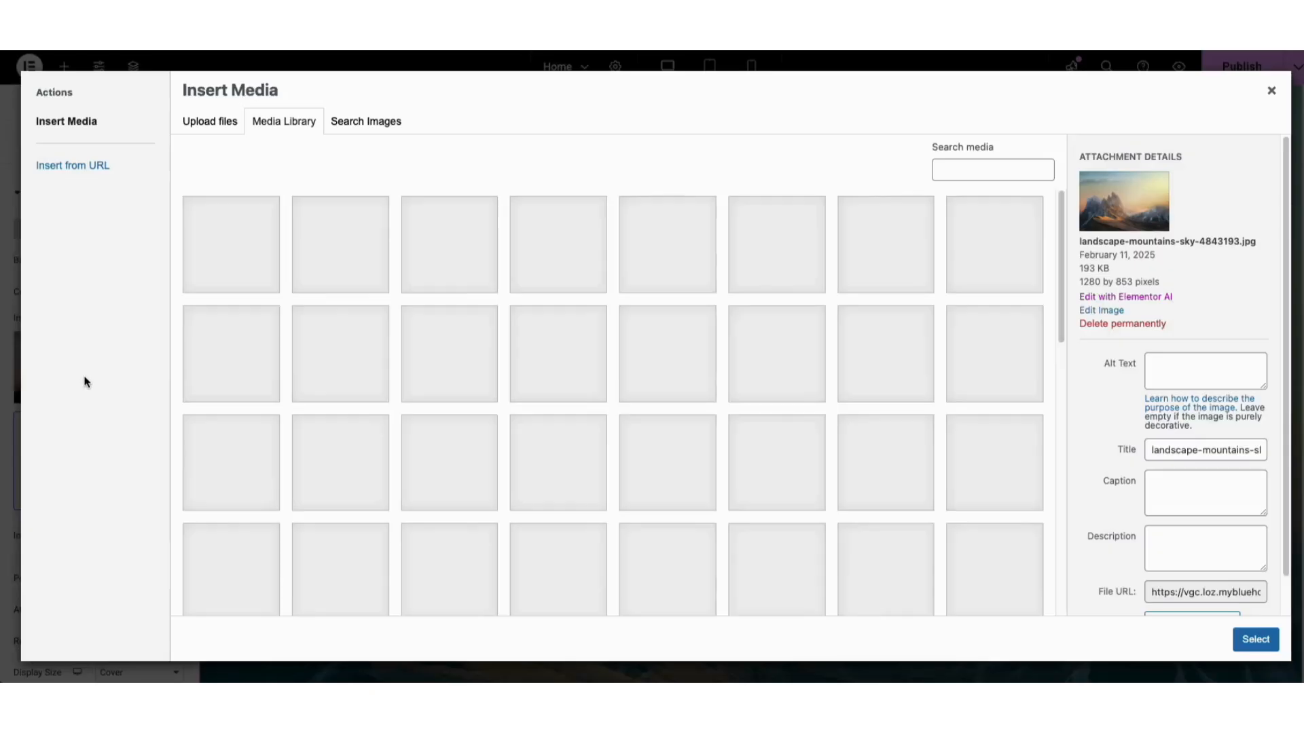
{"action": "left_click", "coordinate": [204, 125]}
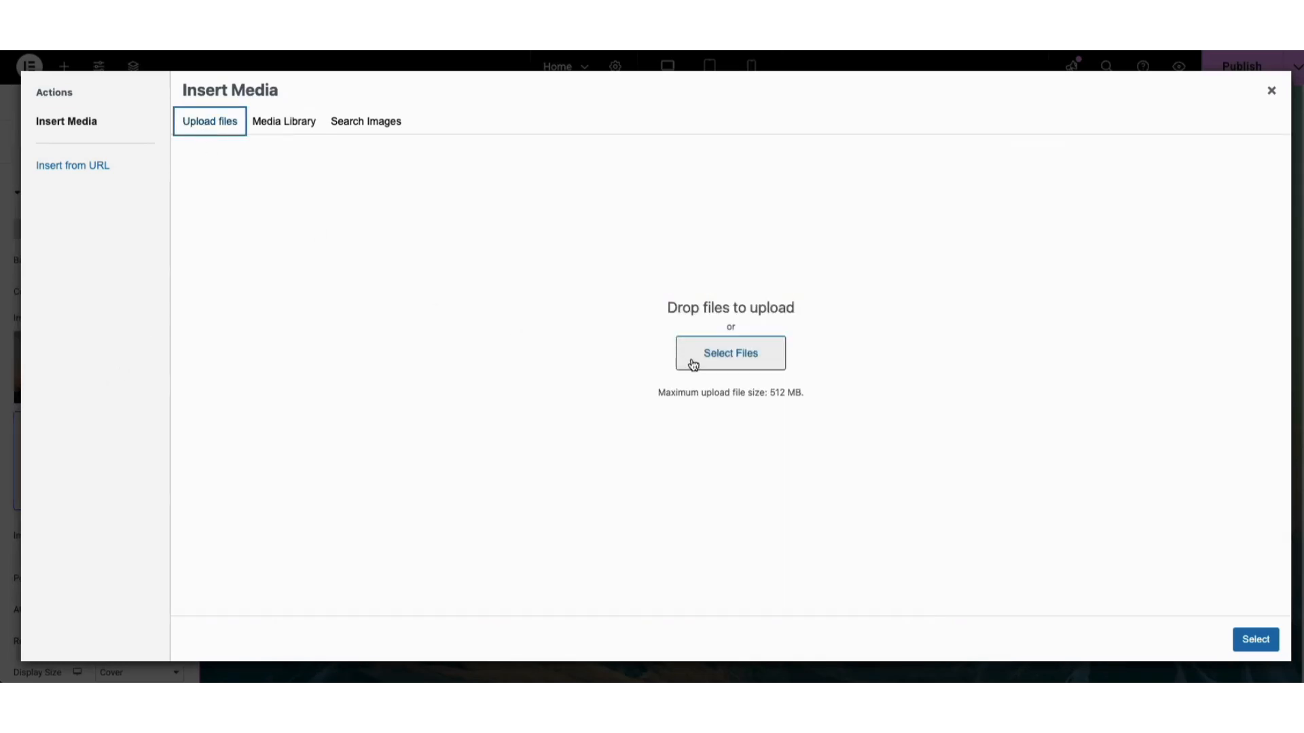
{"action": "left_click", "coordinate": [299, 129]}
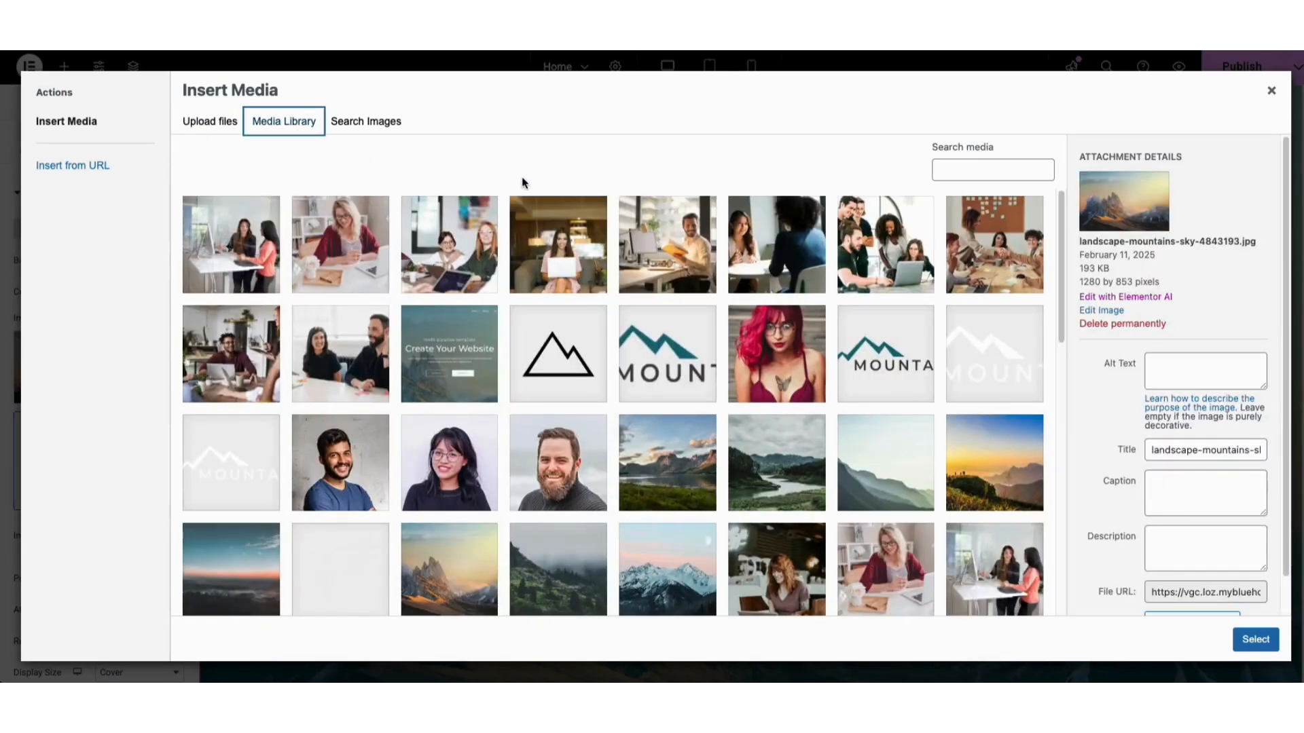
{"action": "left_click", "coordinate": [343, 357]}
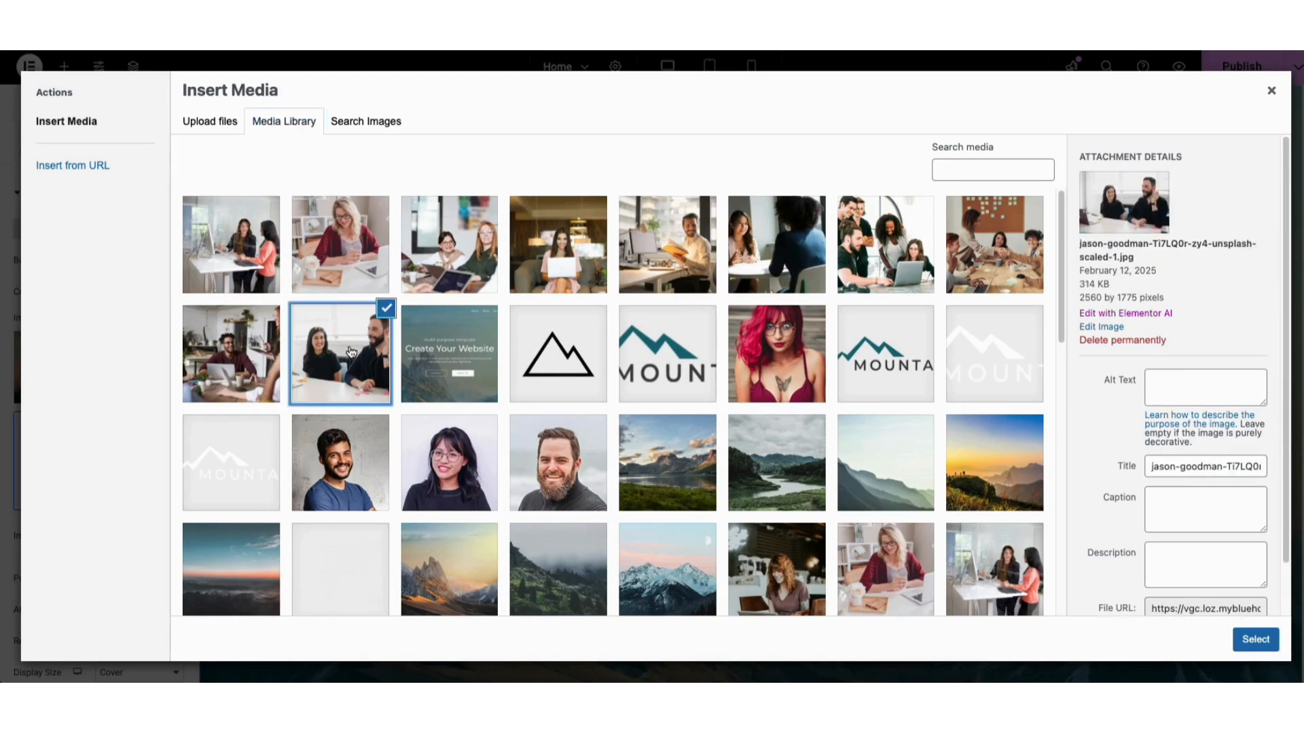
{"action": "left_click", "coordinate": [1256, 639]}
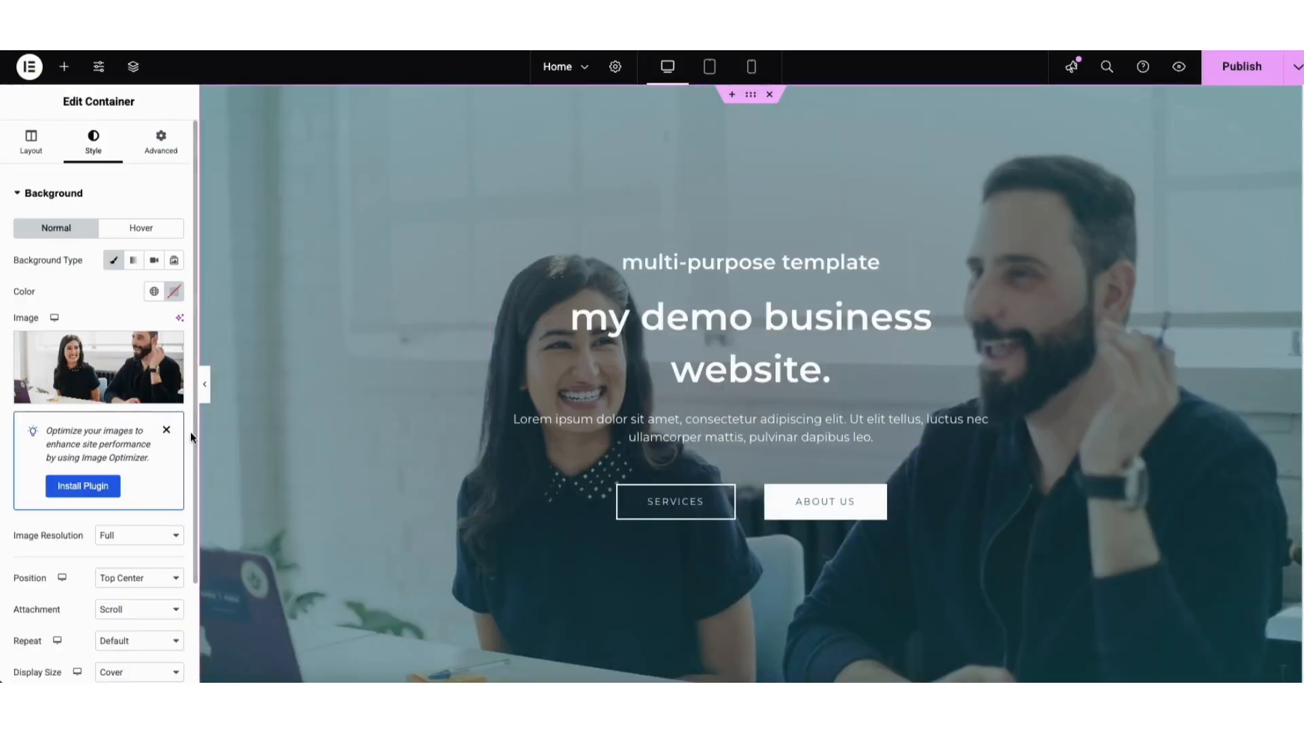
Step: Adjust the hero background overlay by shifting its first gradient color to a slightly more saturated dark blue and setting the opacity to 0.56
{"action": "scroll", "coordinate": [190, 432], "scroll_direction": "down", "scroll_amount": 2}
{"action": "scroll", "coordinate": [203, 535], "scroll_direction": "down", "scroll_amount": 1}
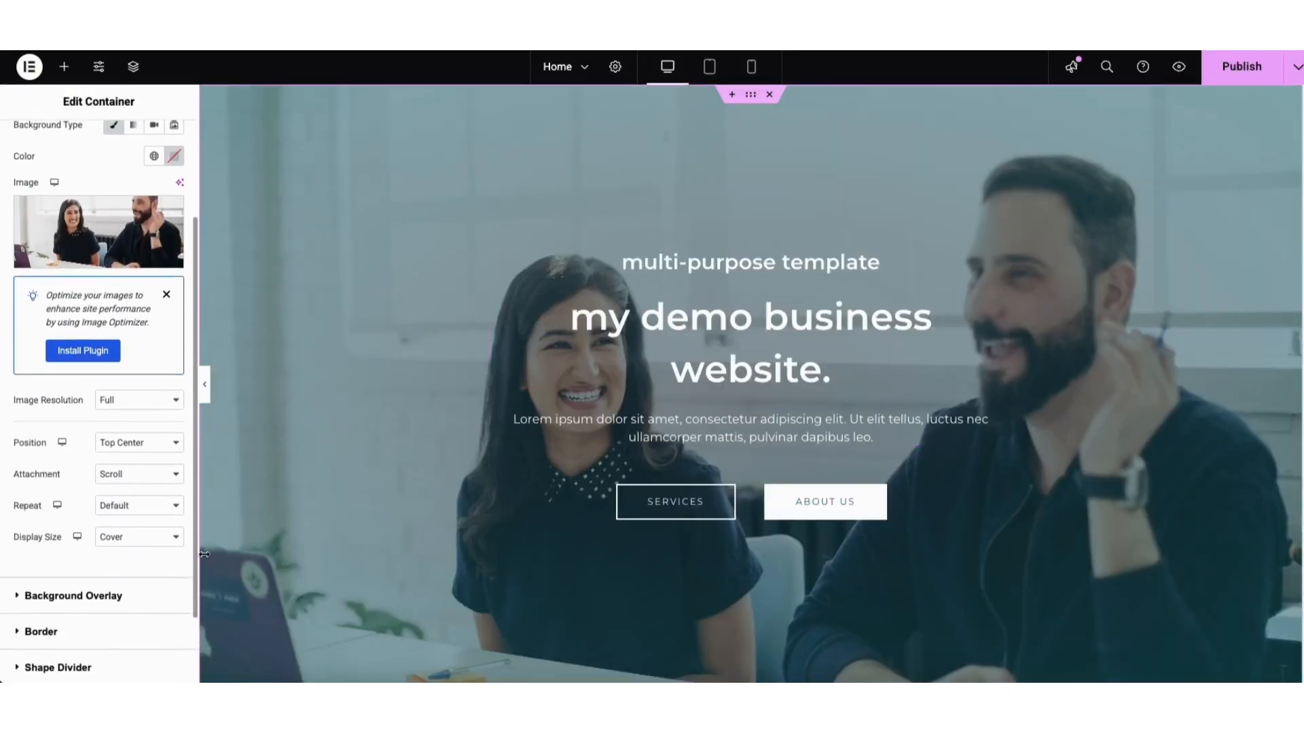
{"action": "scroll", "coordinate": [203, 558], "scroll_direction": "down", "scroll_amount": 1}
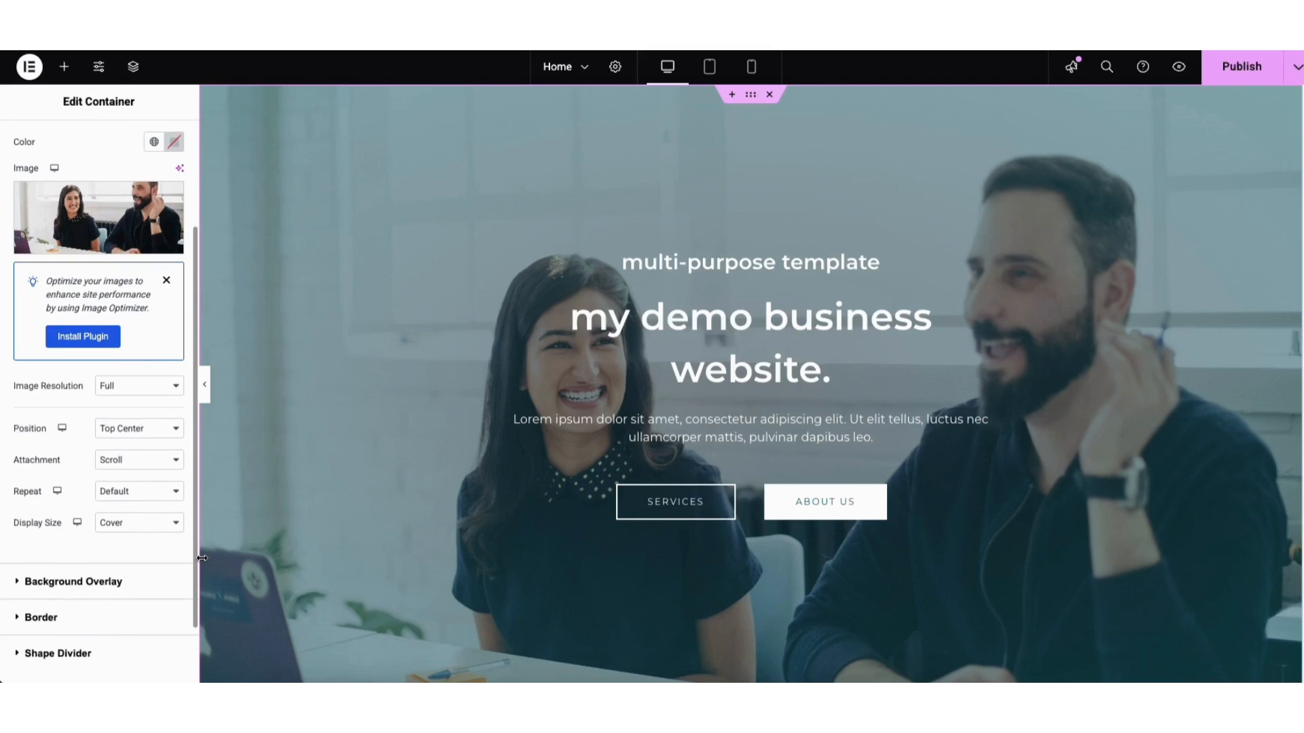
{"action": "scroll", "coordinate": [111, 573], "scroll_direction": "down", "scroll_amount": 1}
{"action": "left_click", "coordinate": [103, 570]}
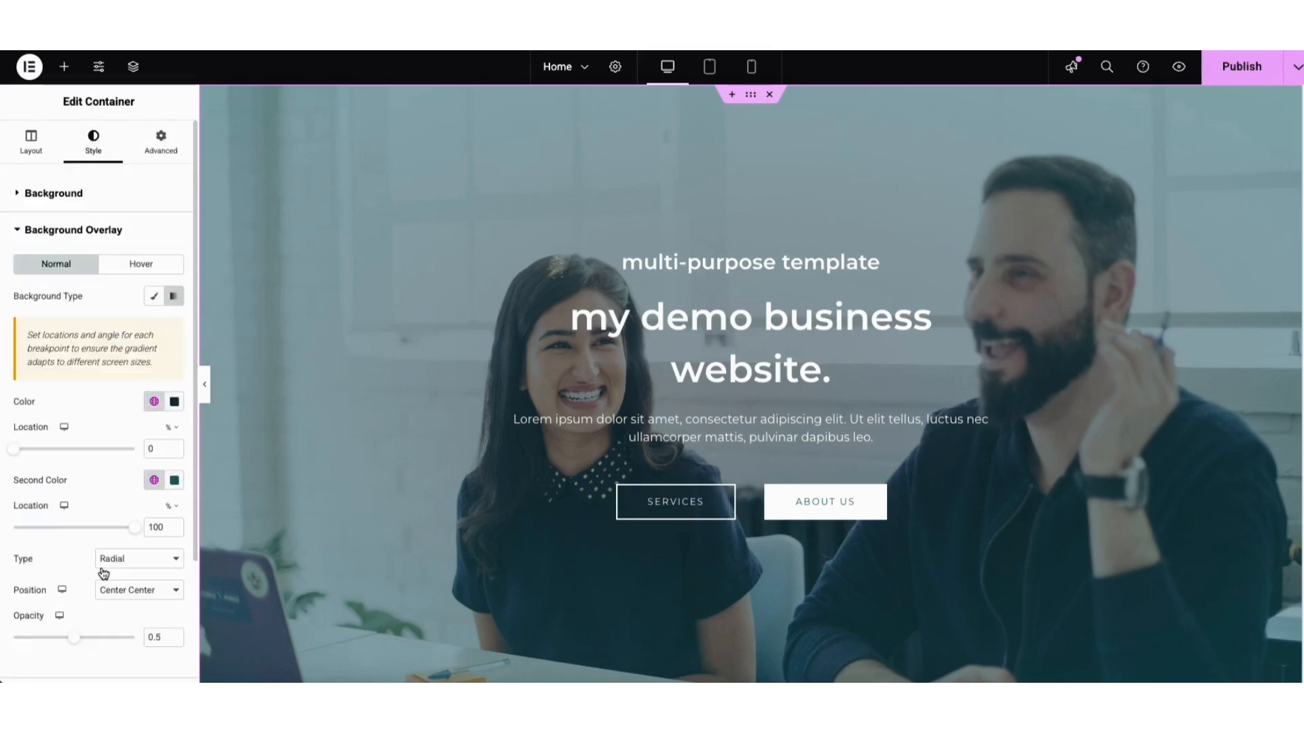
{"action": "left_click", "coordinate": [174, 402]}
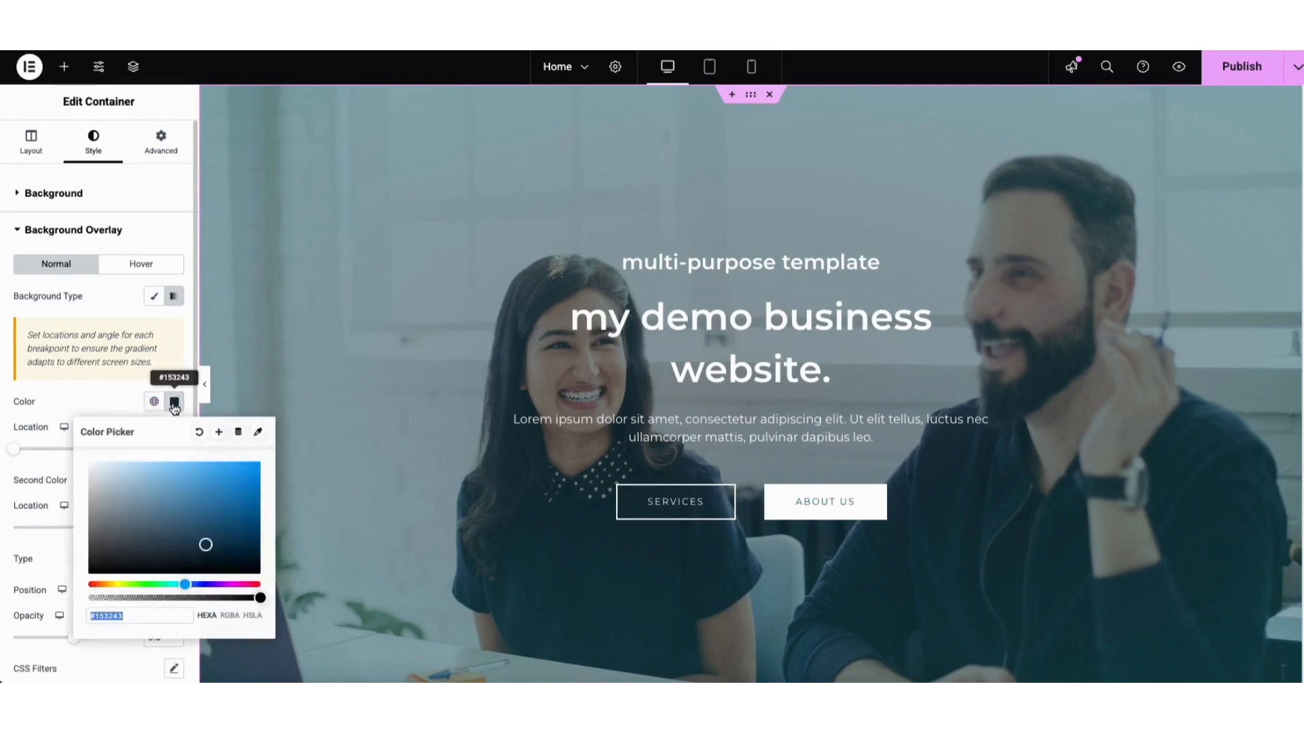
{"action": "mouse_move", "coordinate": [206, 543]}
{"action": "left_mouse_down"}
{"action": "mouse_move", "coordinate": [235, 486]}
{"action": "mouse_move", "coordinate": [215, 544]}
{"action": "left_mouse_up"}
{"action": "left_click", "coordinate": [63, 558]}
{"action": "mouse_move", "coordinate": [74, 637]}
{"action": "left_mouse_down"}
{"action": "mouse_move", "coordinate": [44, 642]}
{"action": "mouse_move", "coordinate": [128, 645]}
{"action": "mouse_move", "coordinate": [84, 648]}
{"action": "left_mouse_up"}
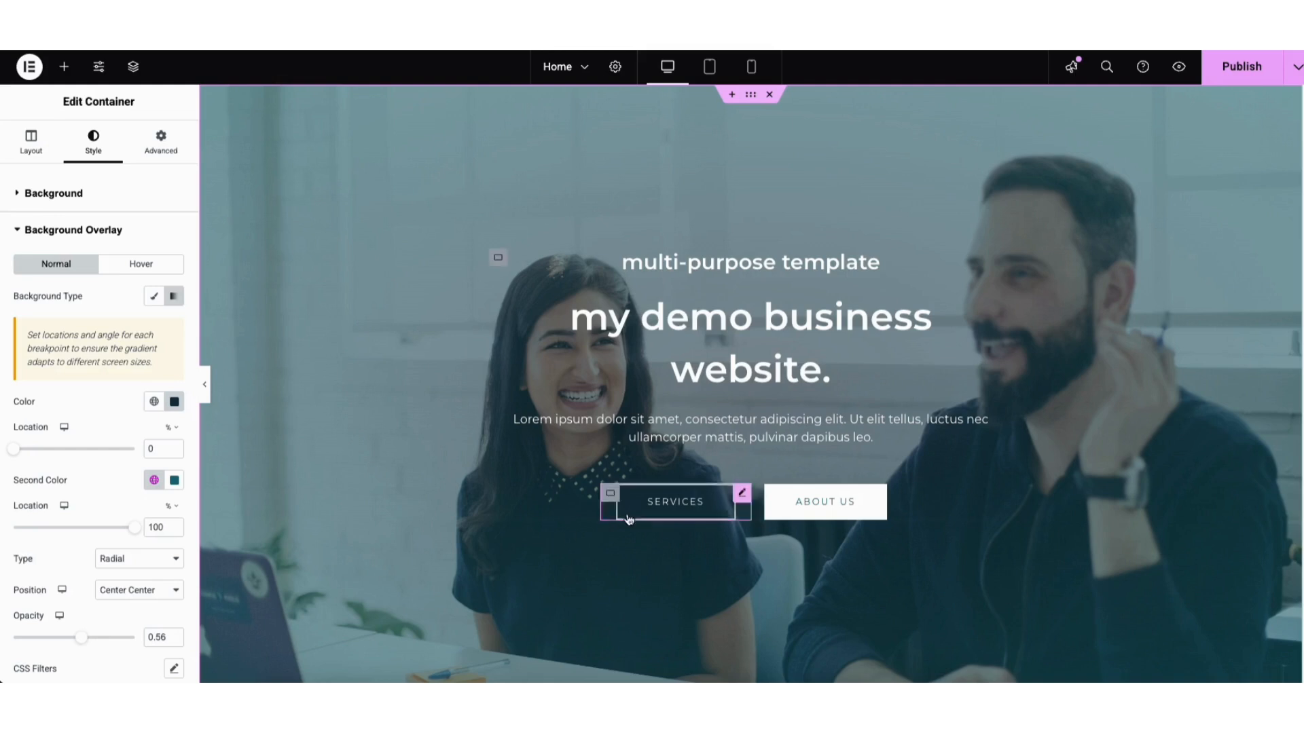
Step: Examine the Services button's text, link and icon options, then its normal and hover style settings
{"action": "left_click", "coordinate": [649, 508]}
{"action": "left_click_drag", "start_coordinate": [97, 260], "coordinate": [142, 260]}
{"action": "left_click", "coordinate": [44, 306]}
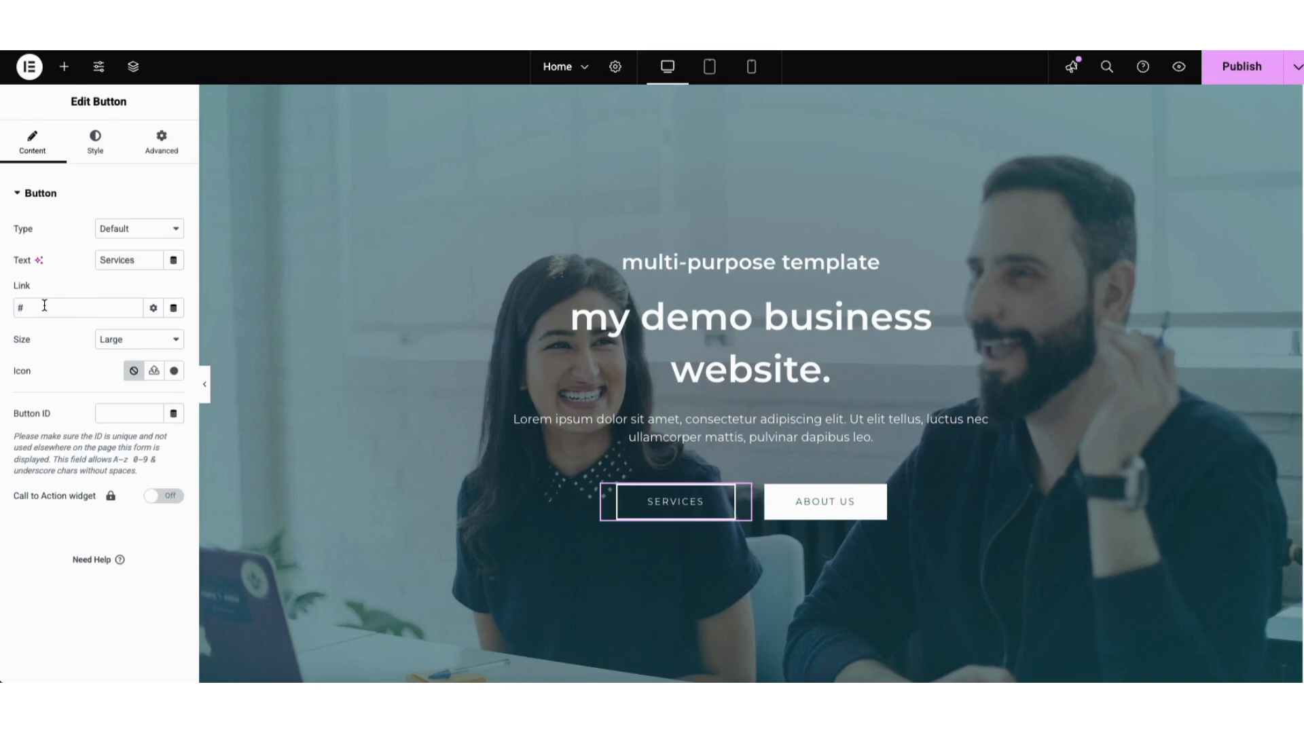
{"action": "left_click", "coordinate": [153, 309]}
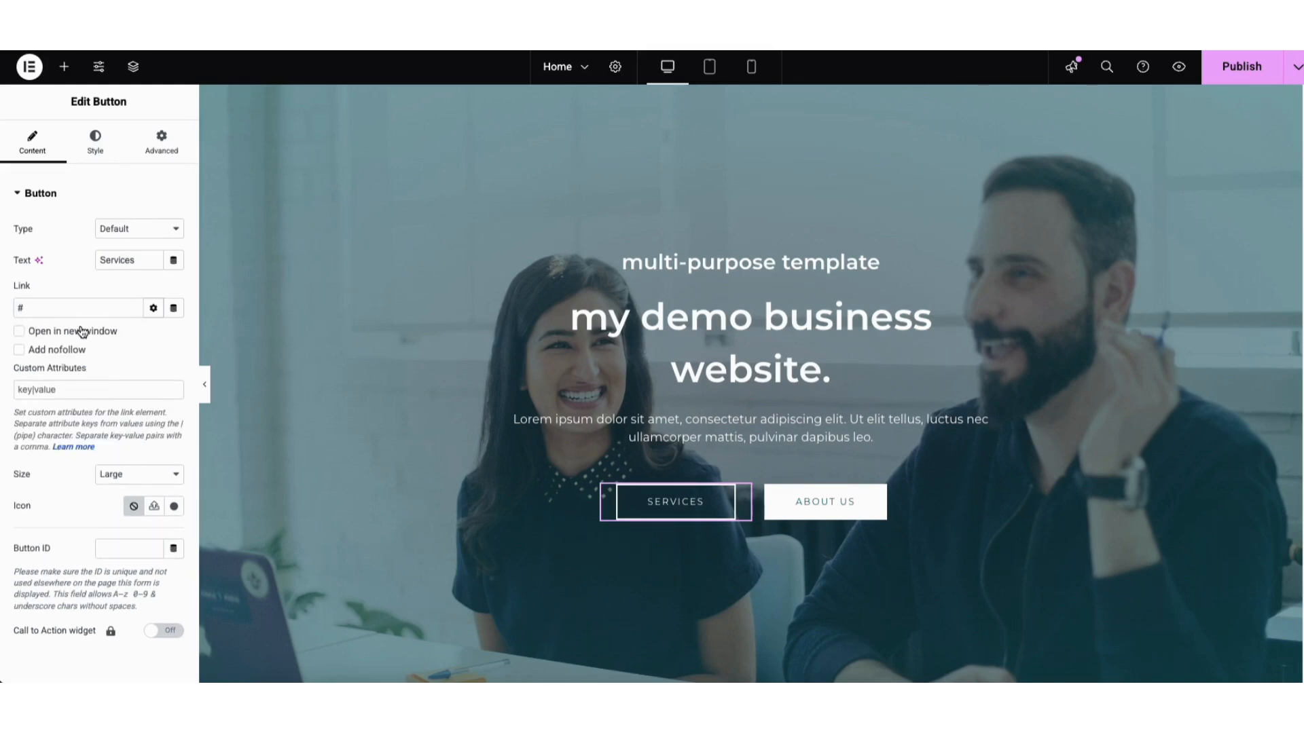
{"action": "left_click", "coordinate": [150, 310]}
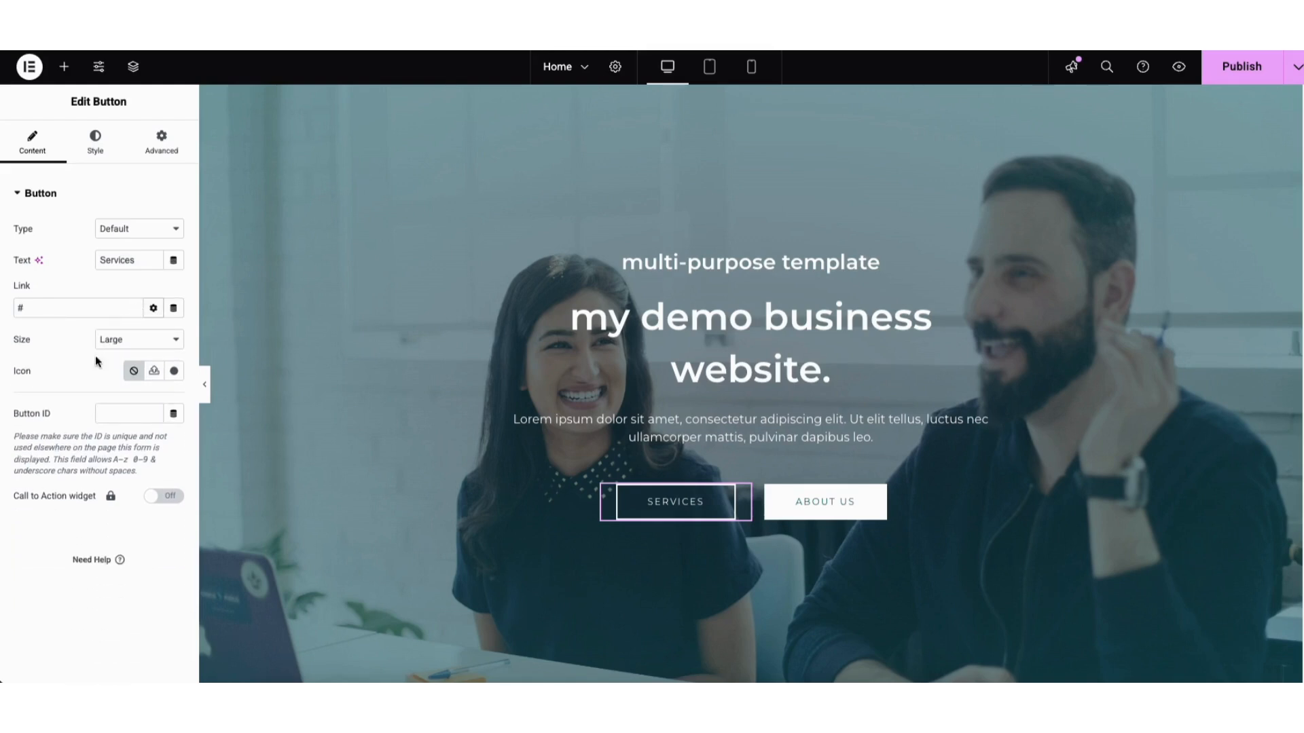
{"action": "left_click", "coordinate": [174, 371]}
{"action": "scroll", "coordinate": [1052, 183], "scroll_direction": "down", "scroll_amount": 1}
{"action": "scroll", "coordinate": [1053, 183], "scroll_direction": "down", "scroll_amount": 10}
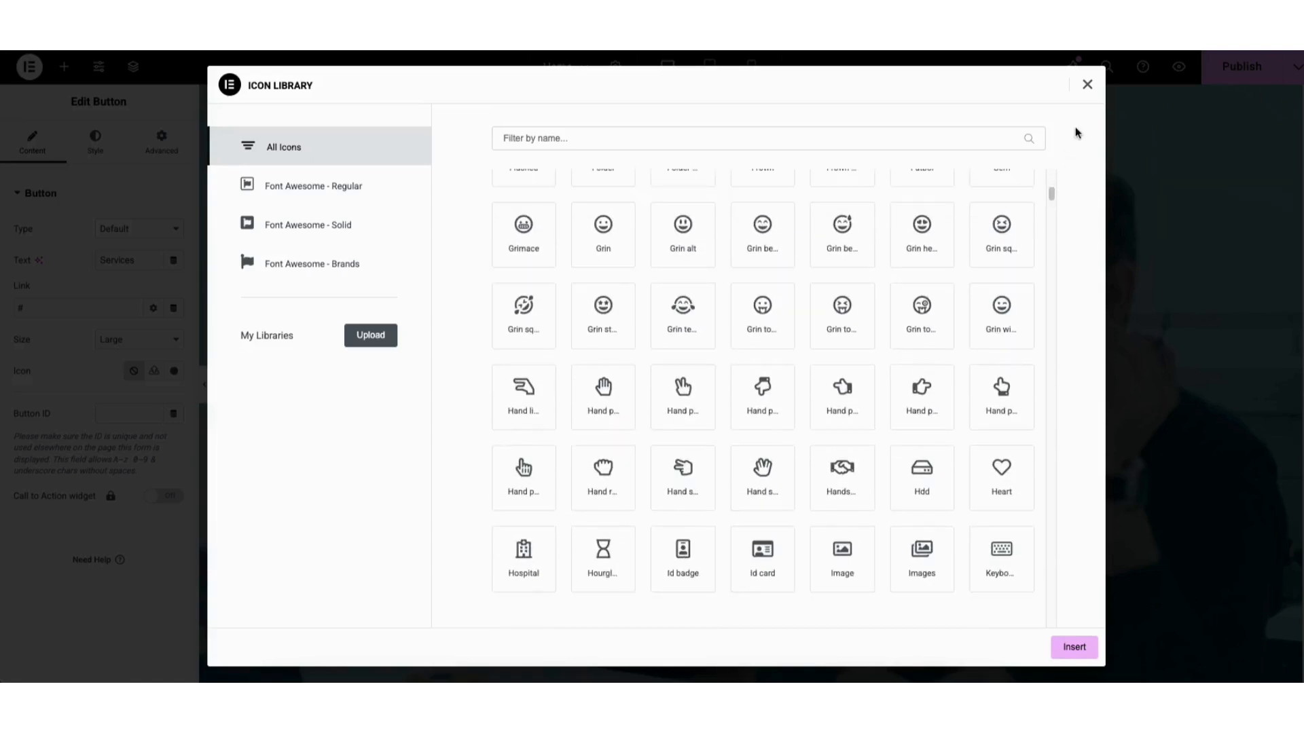
{"action": "left_click", "coordinate": [1089, 85]}
{"action": "left_click", "coordinate": [95, 140]}
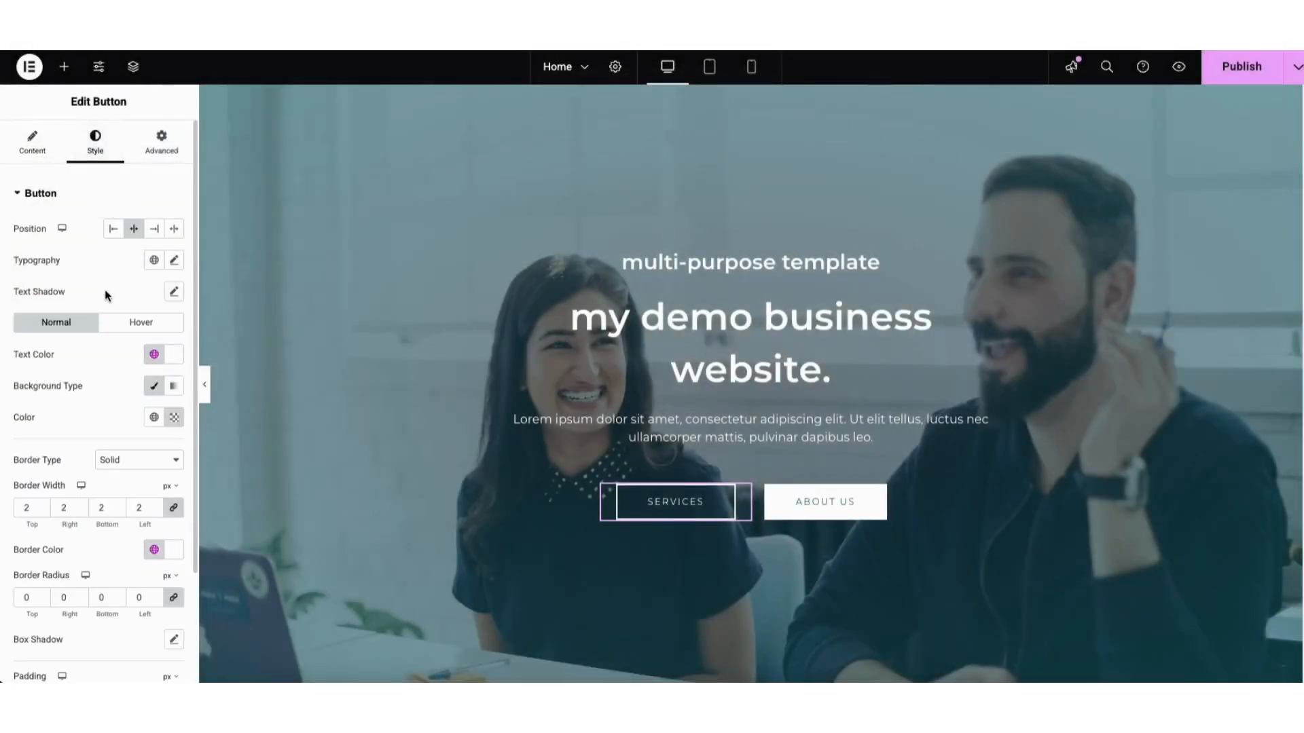
{"action": "left_click", "coordinate": [112, 331]}
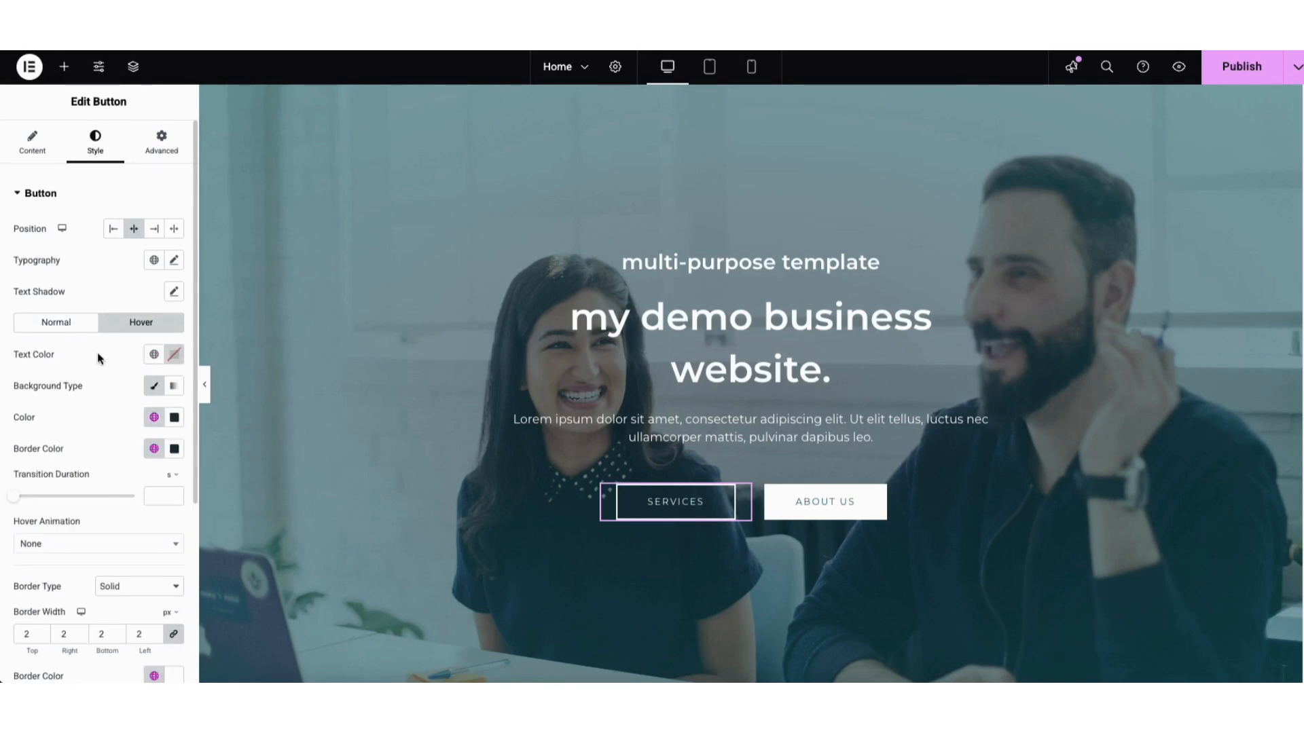
Step: Delete the About Us button from the hero and move the Services button directly beneath the description text
{"action": "right_click", "coordinate": [795, 504]}
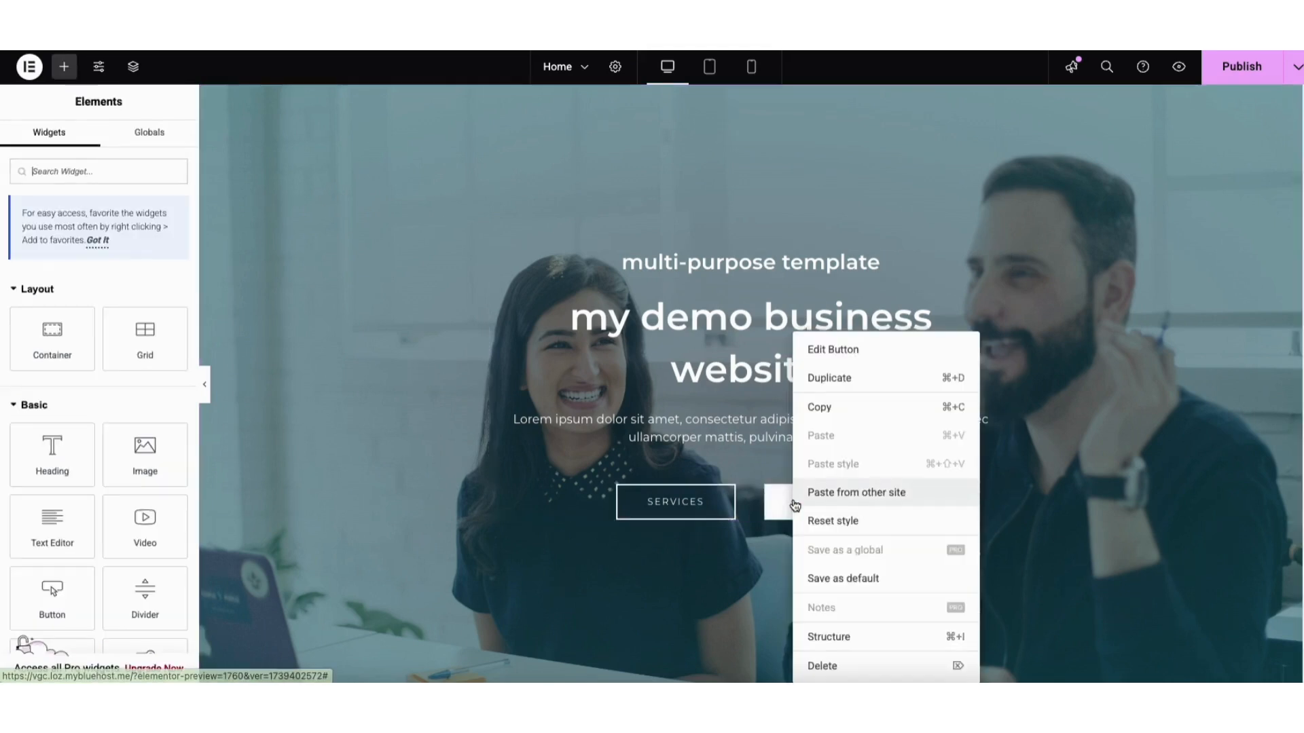
{"action": "left_click", "coordinate": [830, 667]}
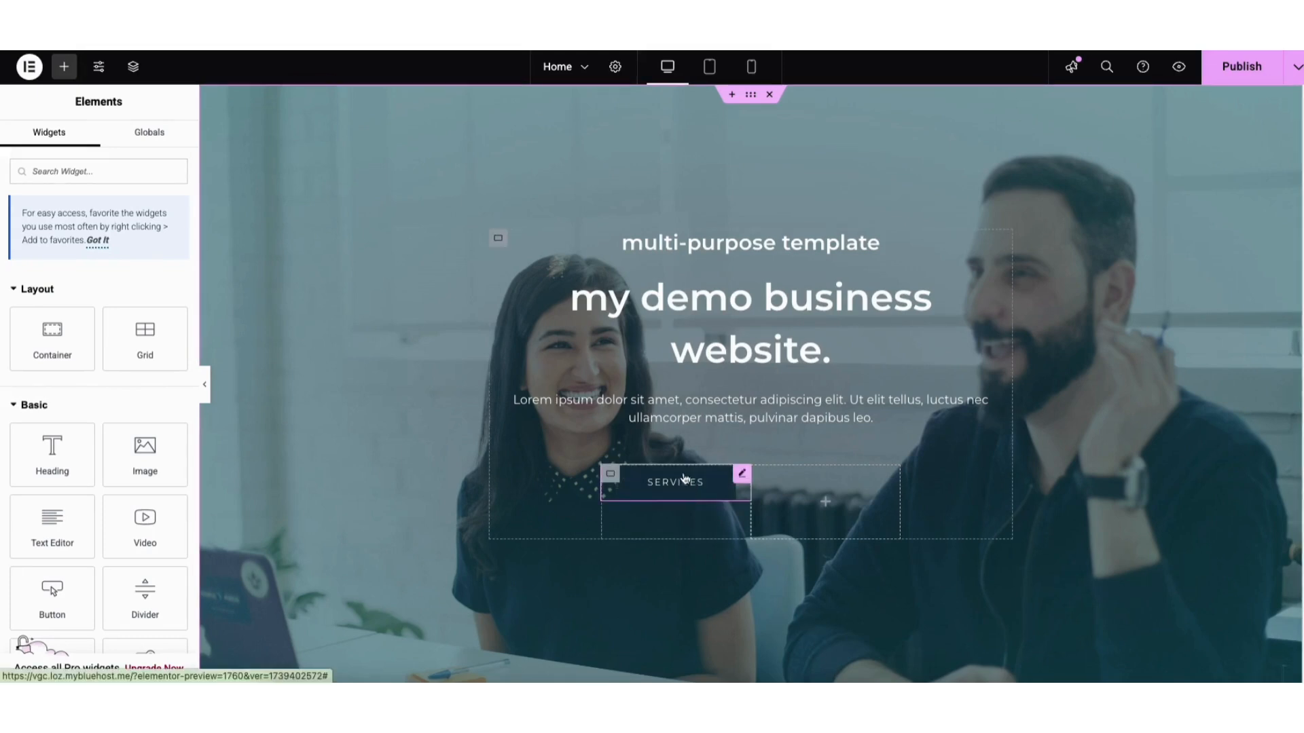
{"action": "left_click_drag", "start_coordinate": [684, 477], "coordinate": [747, 417]}
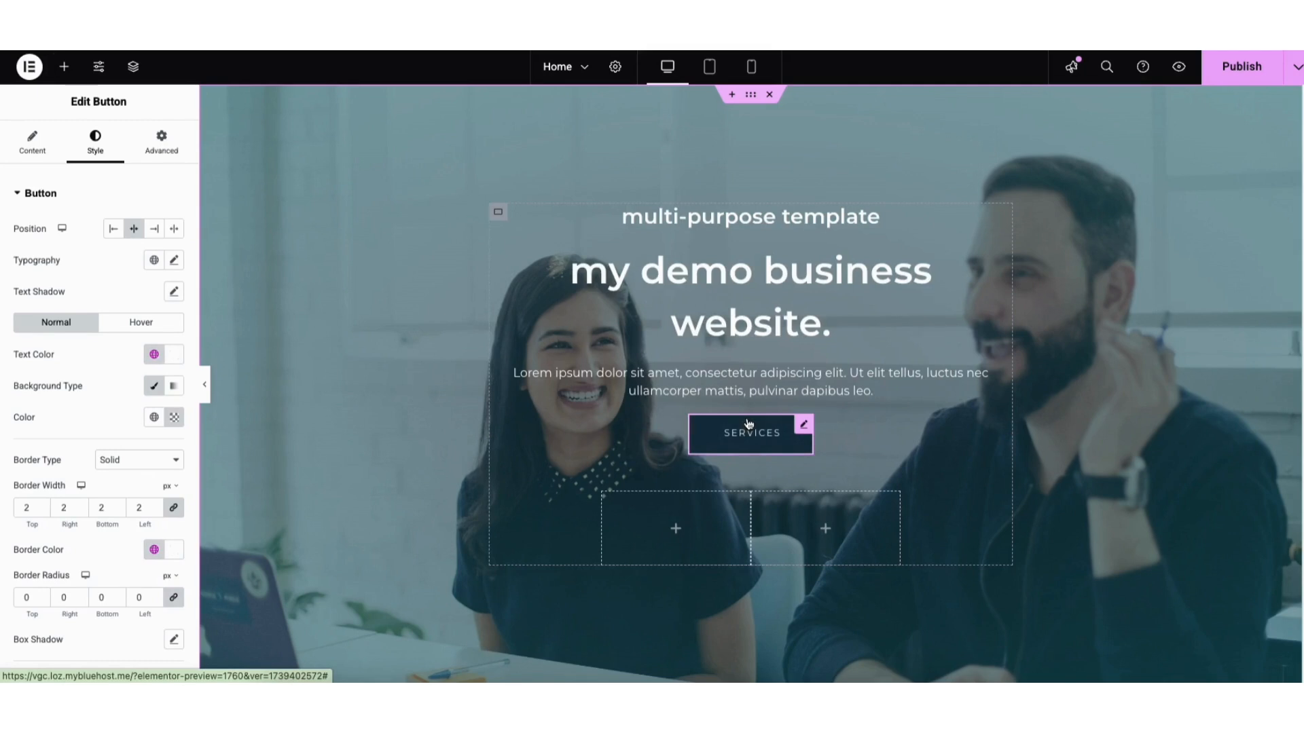
Step: Delete the empty containers left below the Services button in the hero section
{"action": "right_click", "coordinate": [681, 507]}
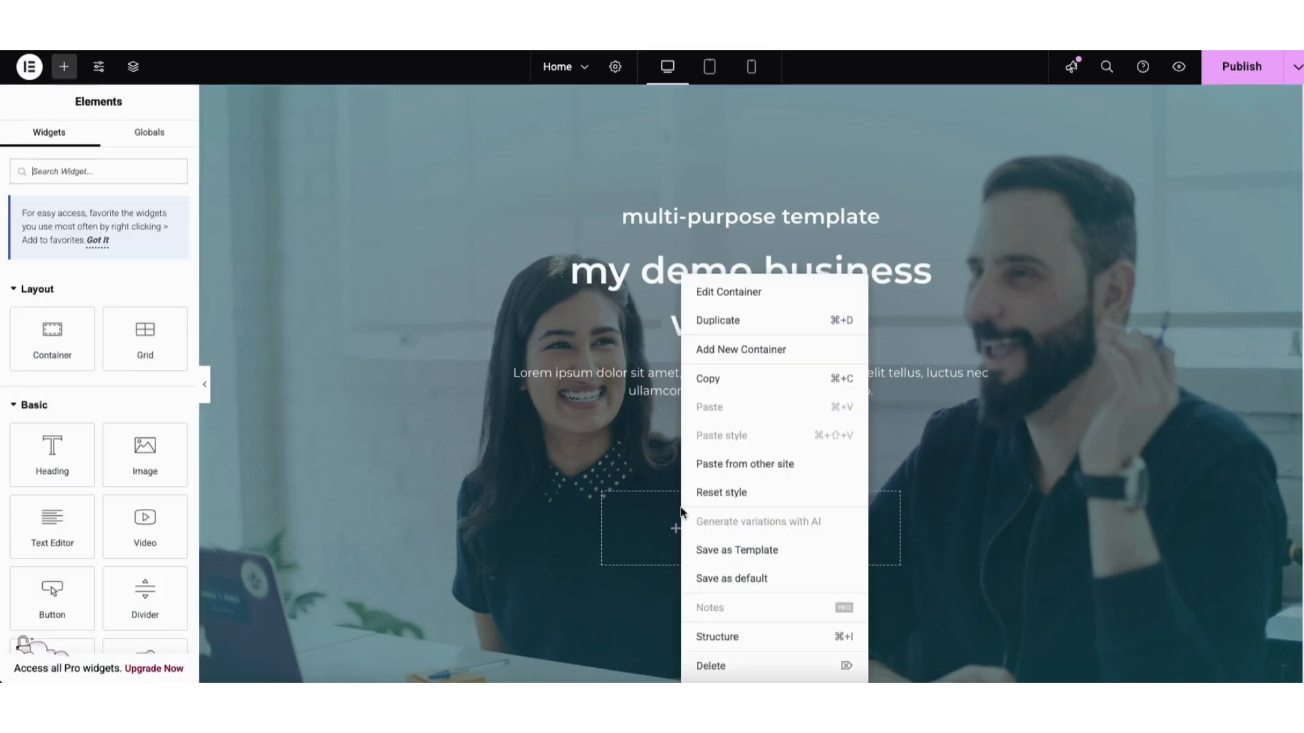
{"action": "left_click", "coordinate": [710, 664]}
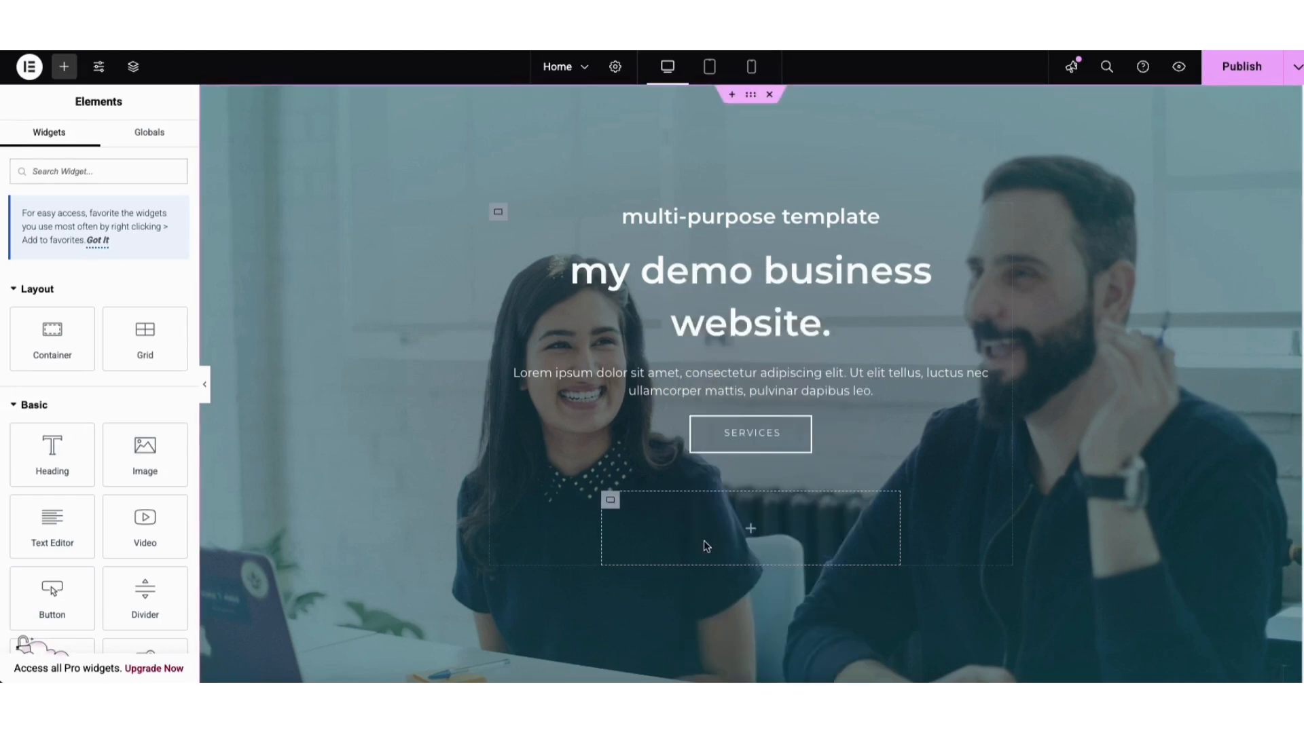
{"action": "right_click", "coordinate": [682, 520]}
{"action": "left_click", "coordinate": [710, 664]}
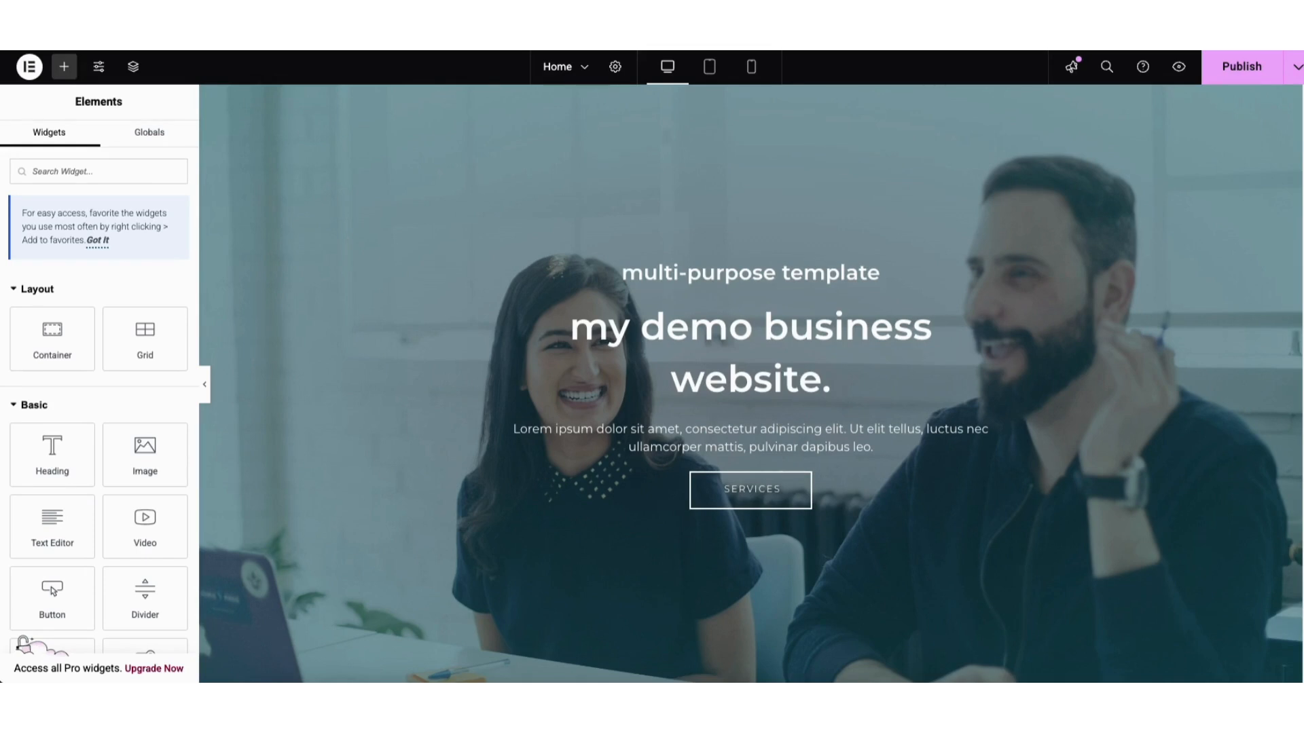
Step: Open the benefits paragraph beside the "amazing things for you" heading for text editing
{"action": "scroll", "coordinate": [1272, 276], "scroll_direction": "down", "scroll_amount": 15}
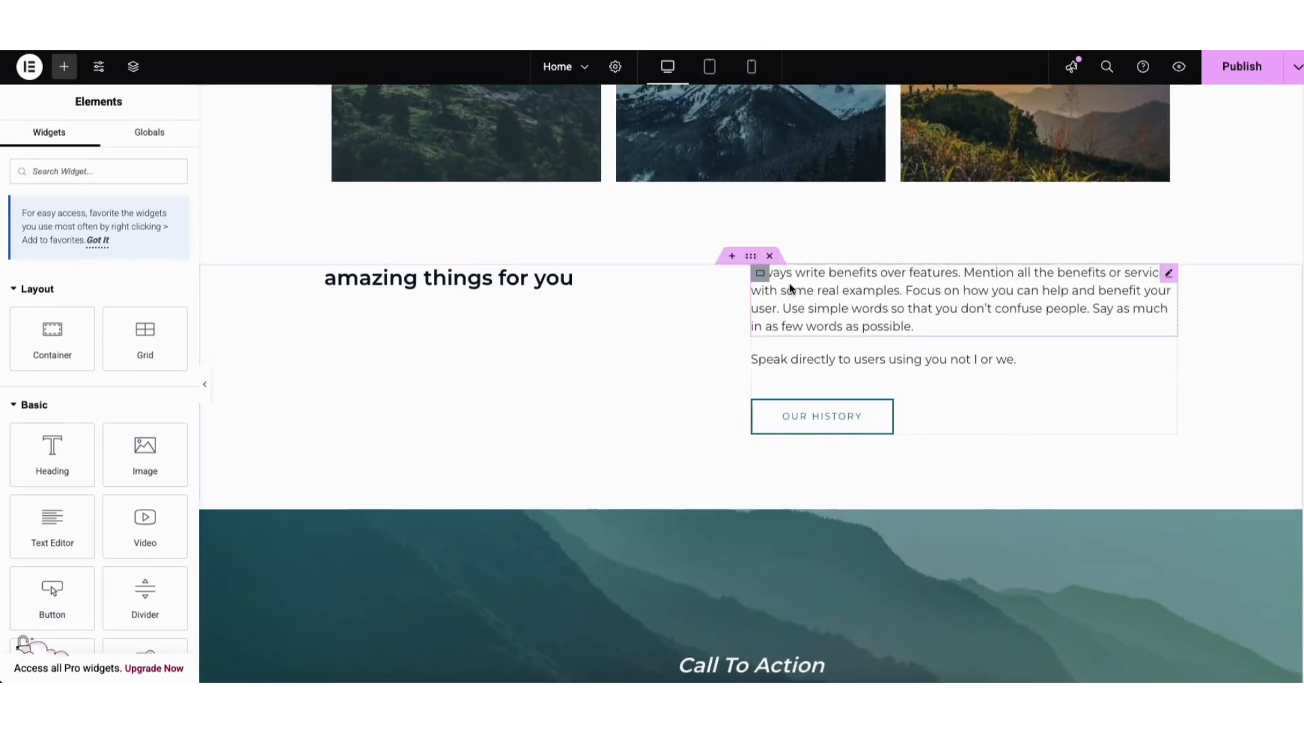
{"action": "left_click_drag", "start_coordinate": [1168, 273], "coordinate": [906, 403]}
{"action": "mouse_move", "coordinate": [1166, 374]}
{"action": "left_mouse_down"}
{"action": "mouse_move", "coordinate": [1053, 260]}
{"action": "mouse_move", "coordinate": [1057, 272]}
{"action": "left_mouse_up"}
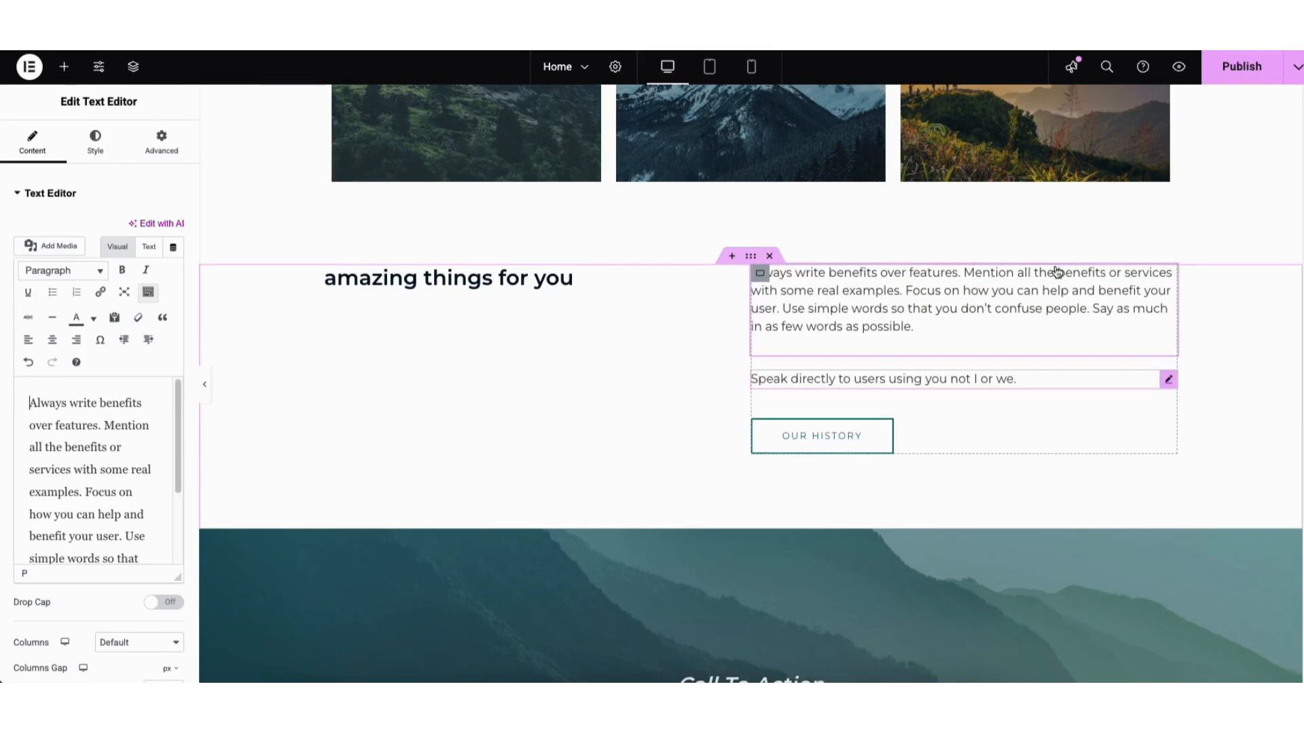
Step: Place a Heading widget beneath the "amazing things for you" heading and delete that new widget again
{"action": "left_click", "coordinate": [65, 68]}
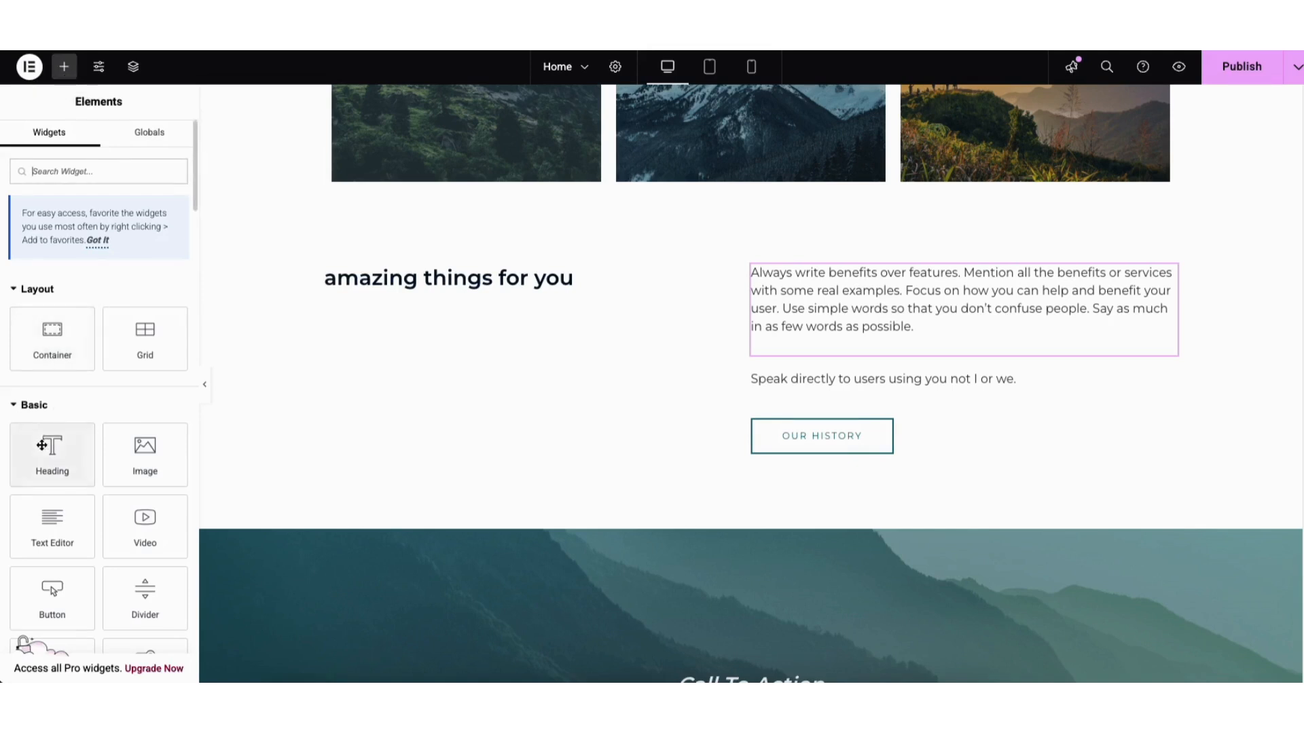
{"action": "left_click_drag", "start_coordinate": [46, 458], "coordinate": [487, 292]}
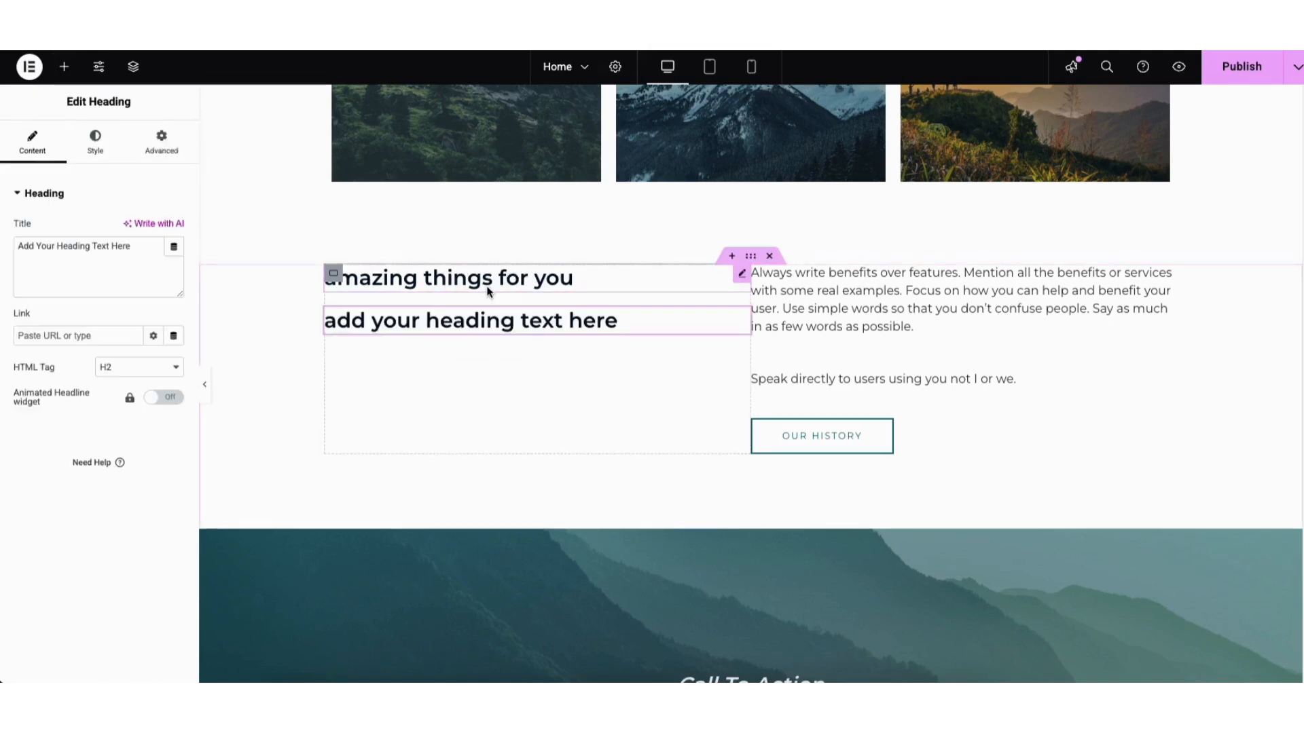
{"action": "right_click", "coordinate": [460, 322]}
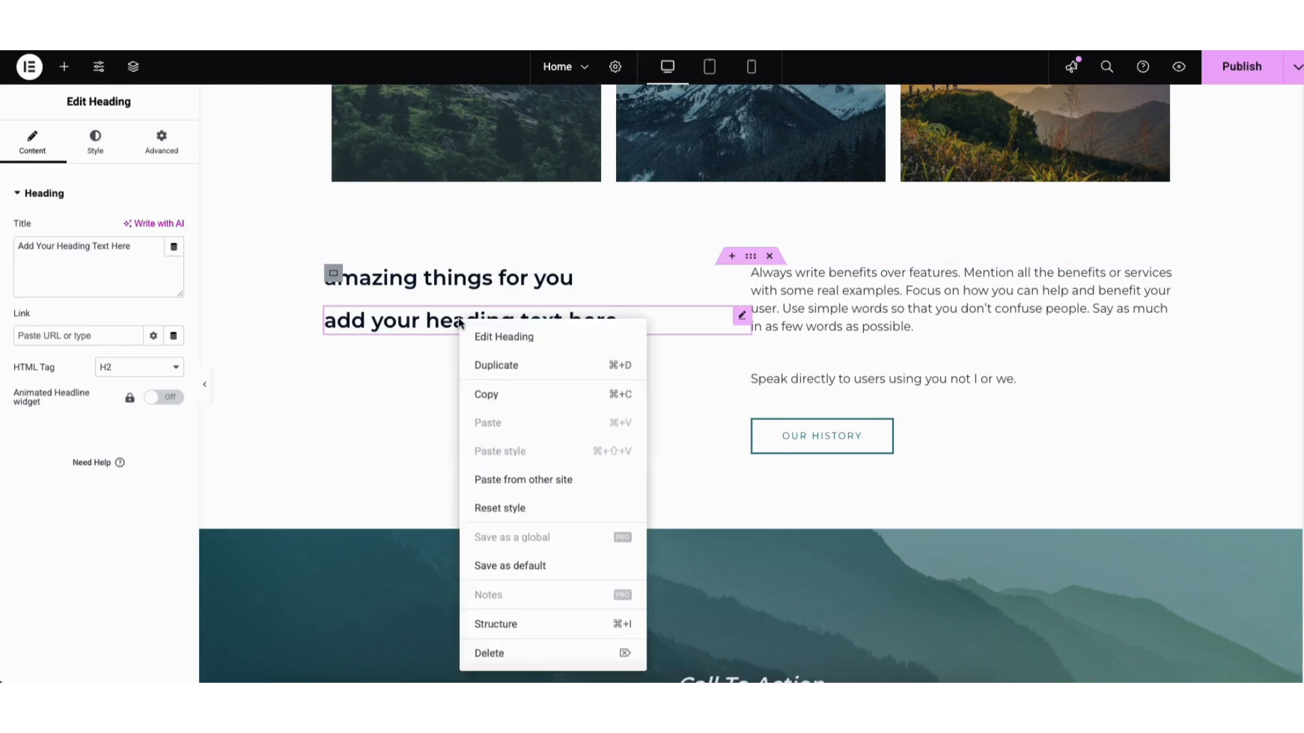
{"action": "left_click", "coordinate": [500, 656]}
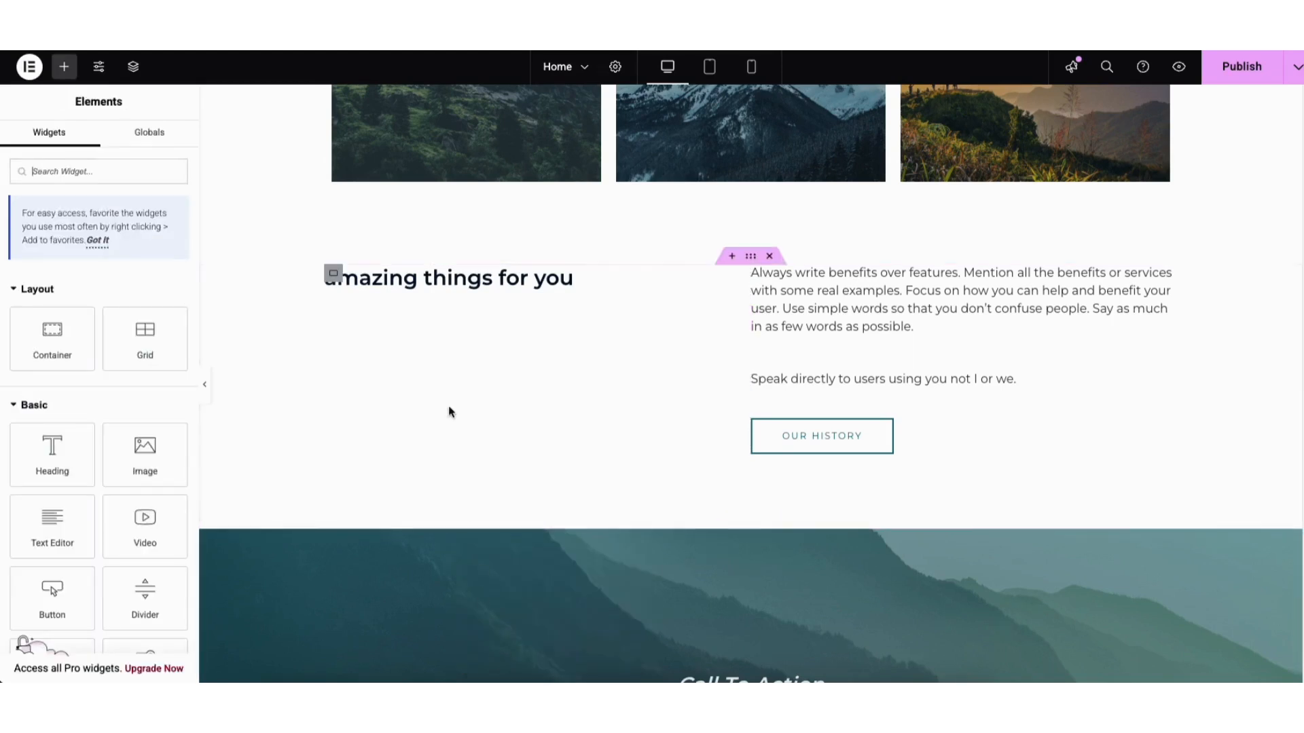
Step: Duplicate the "Amazing Things for You" heading directly below the original
{"action": "right_click", "coordinate": [448, 282]}
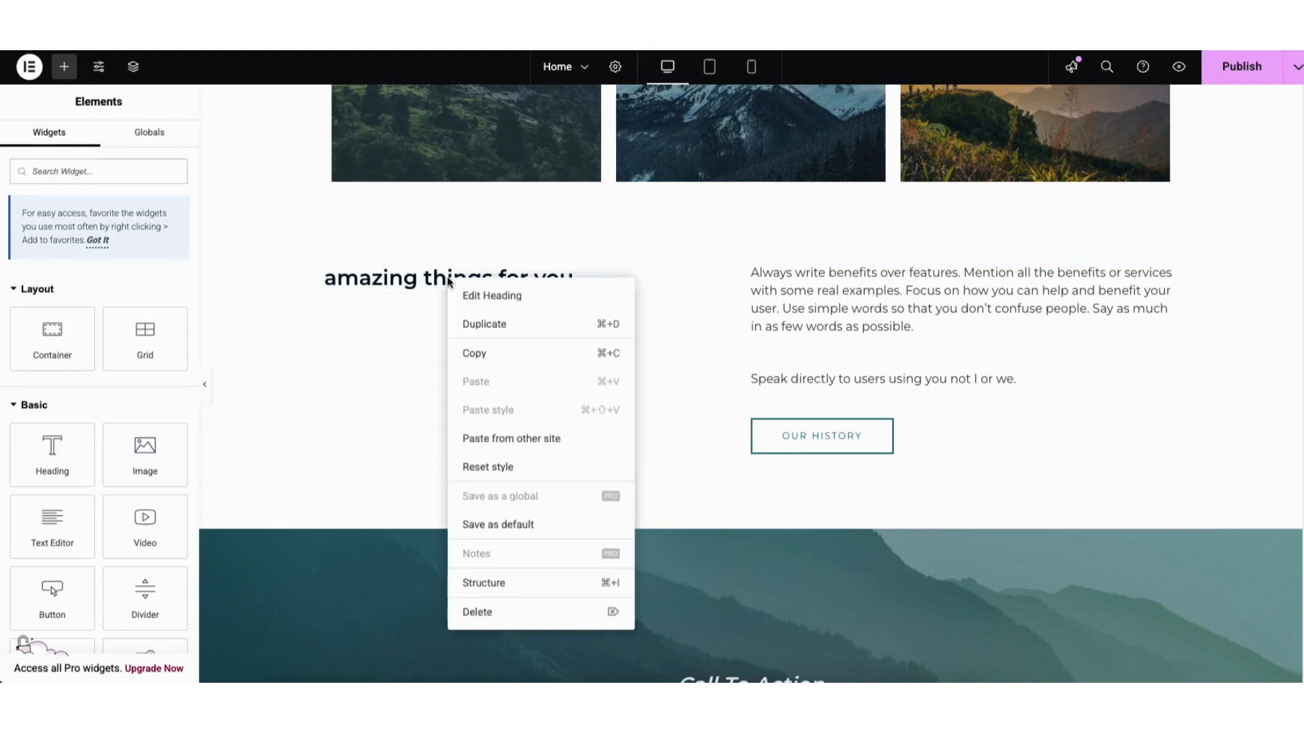
{"action": "left_click", "coordinate": [479, 325]}
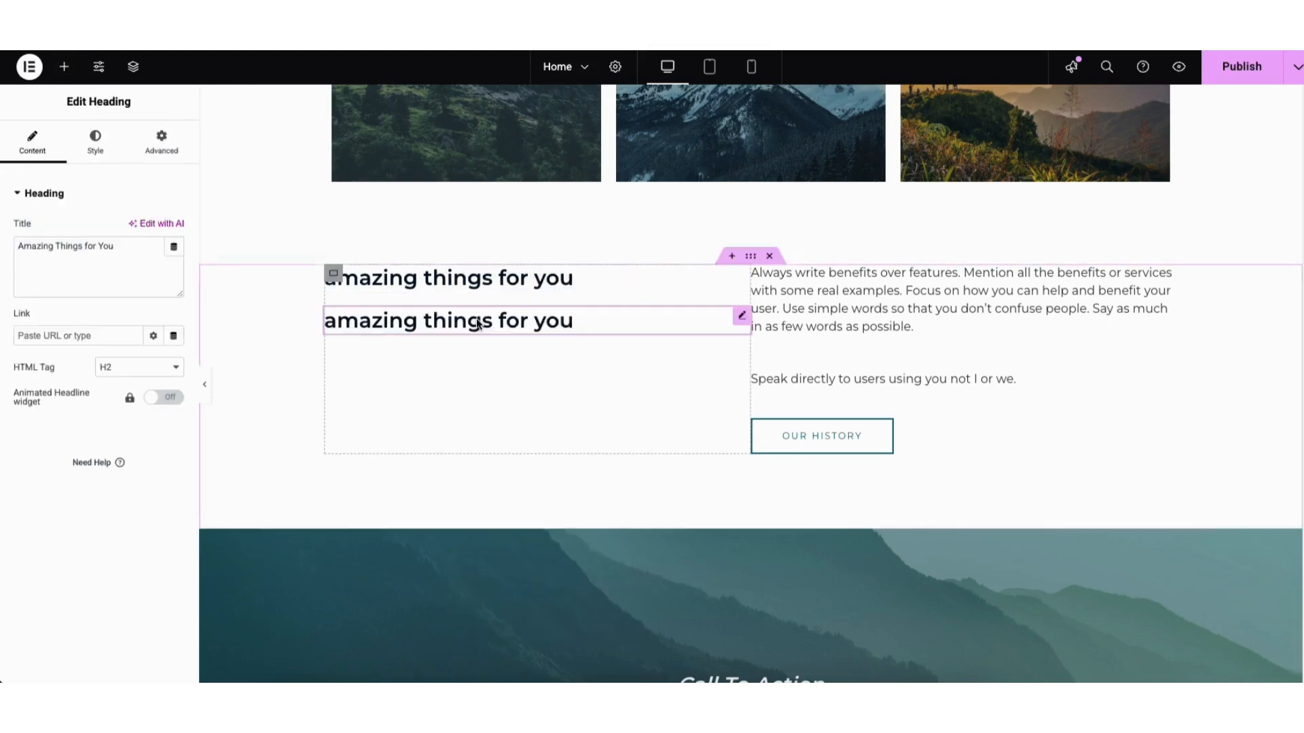
Step: Examine the service 1 container's layout settings and its background image style options
{"action": "scroll", "coordinate": [1291, 228], "scroll_direction": "up", "scroll_amount": 5}
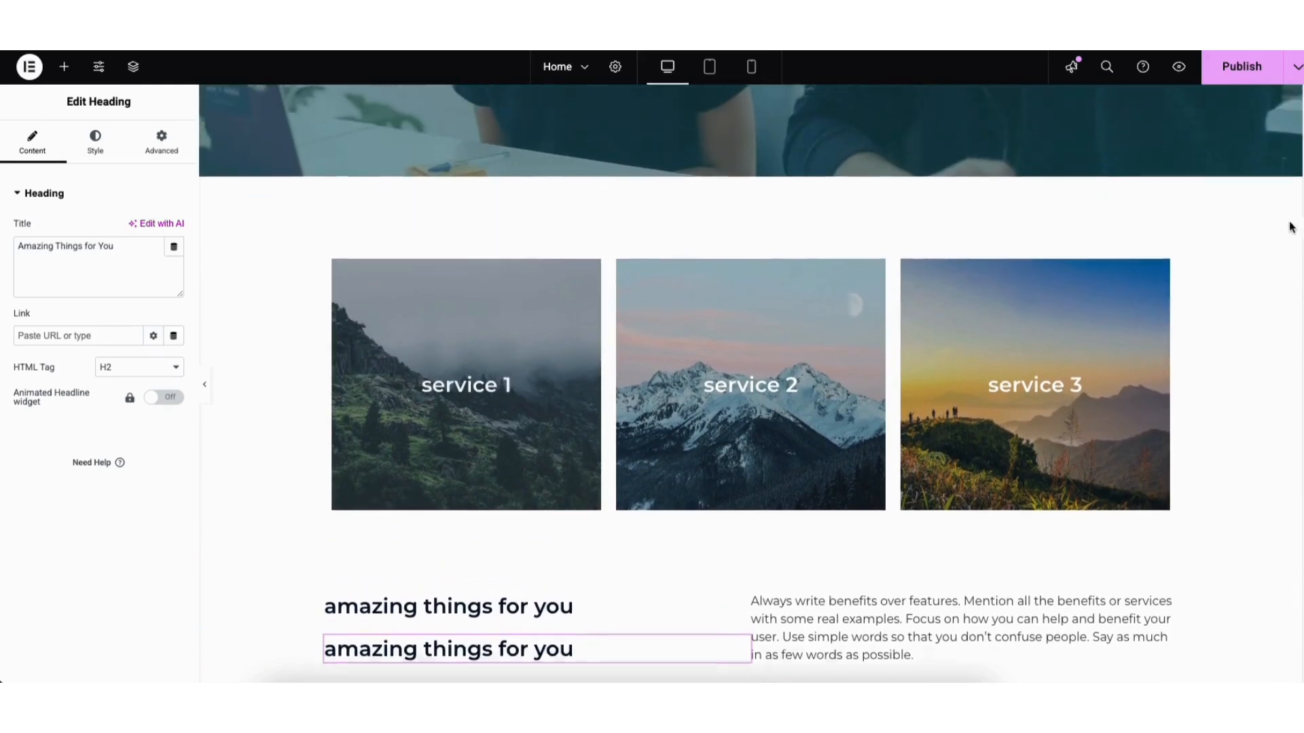
{"action": "scroll", "coordinate": [1291, 228], "scroll_direction": "up", "scroll_amount": 2}
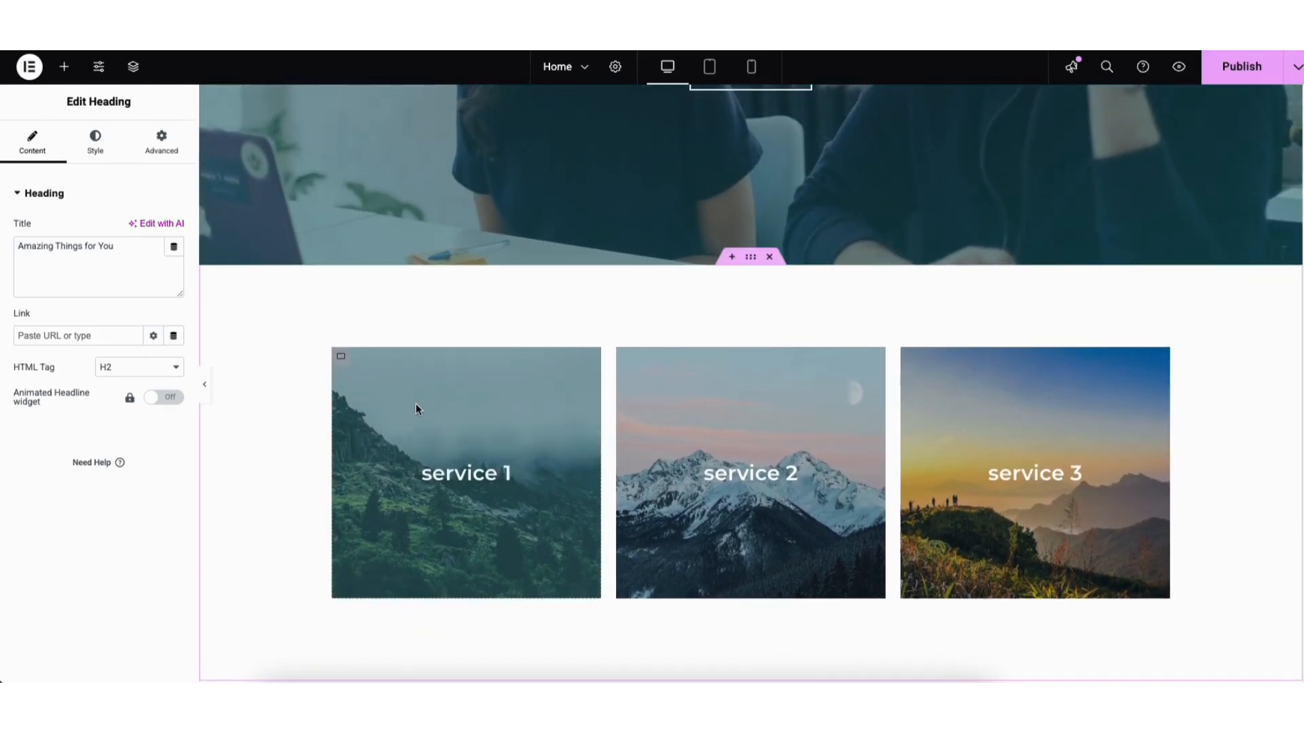
{"action": "left_click", "coordinate": [342, 360]}
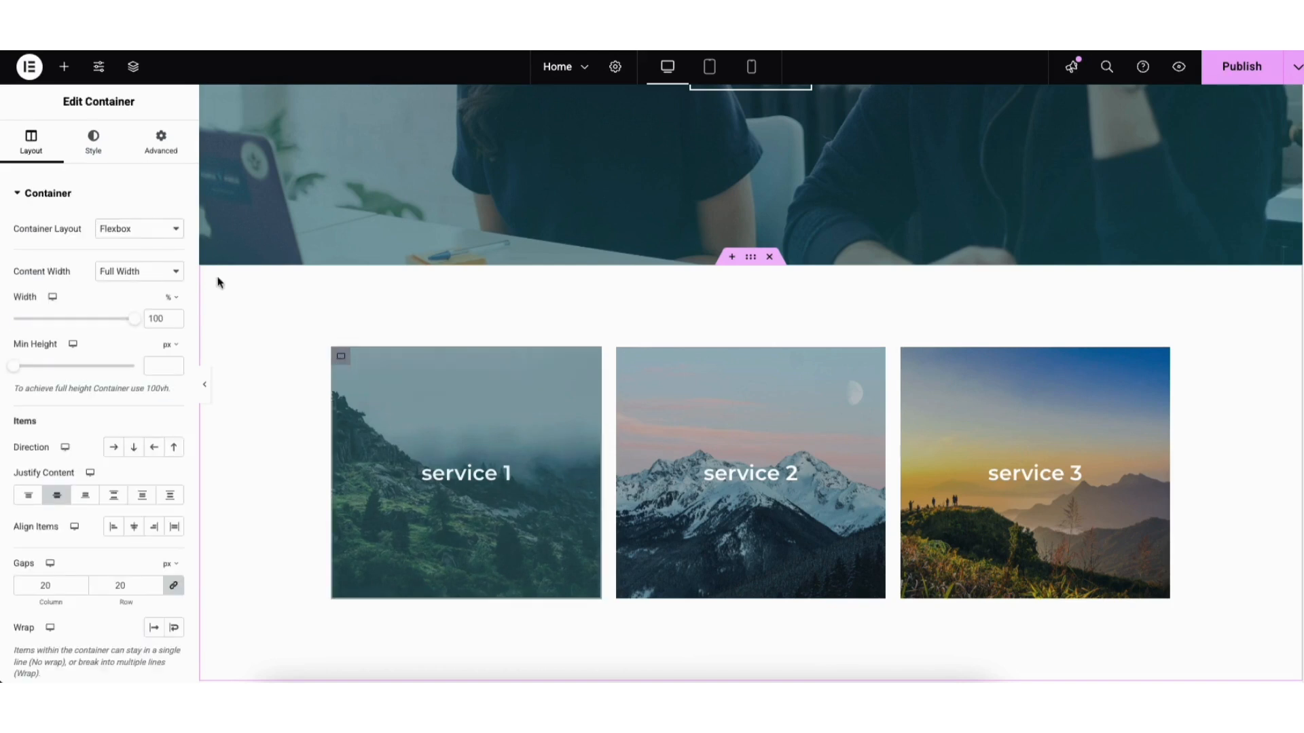
{"action": "left_click", "coordinate": [90, 147]}
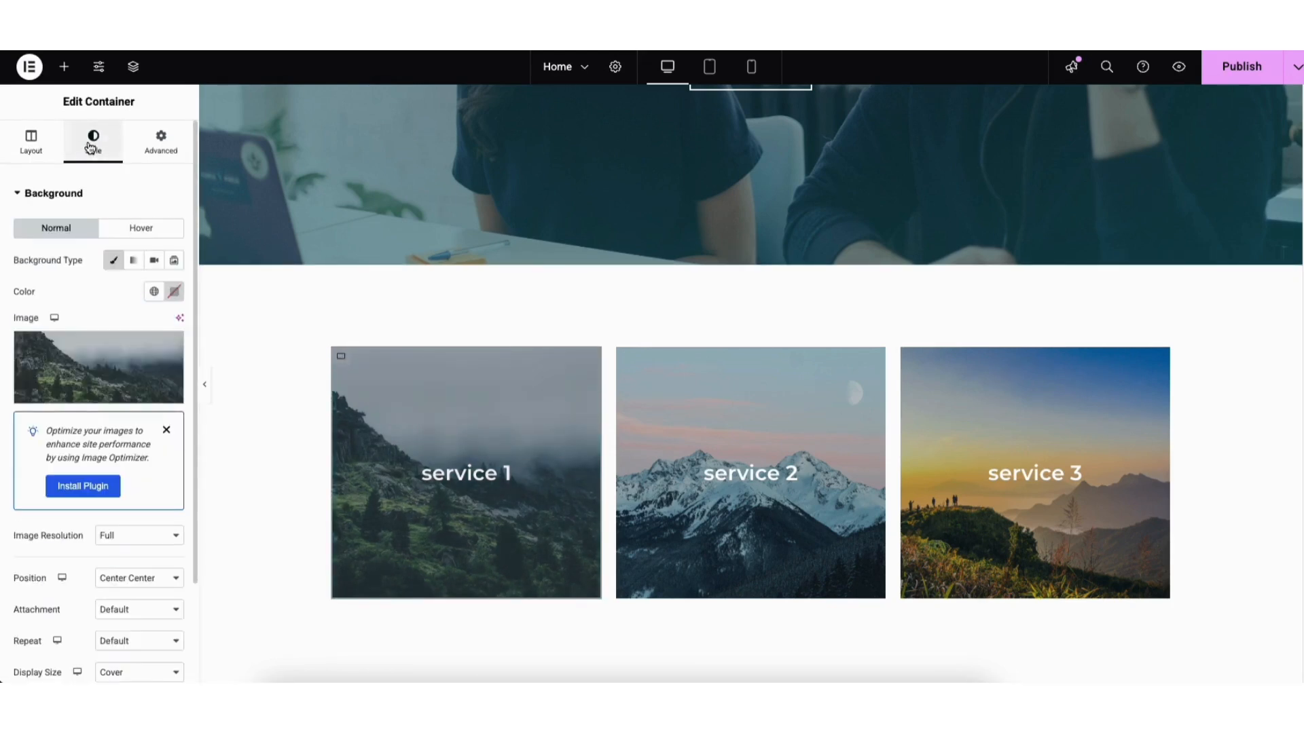
{"action": "mouse_move", "coordinate": [94, 368]}
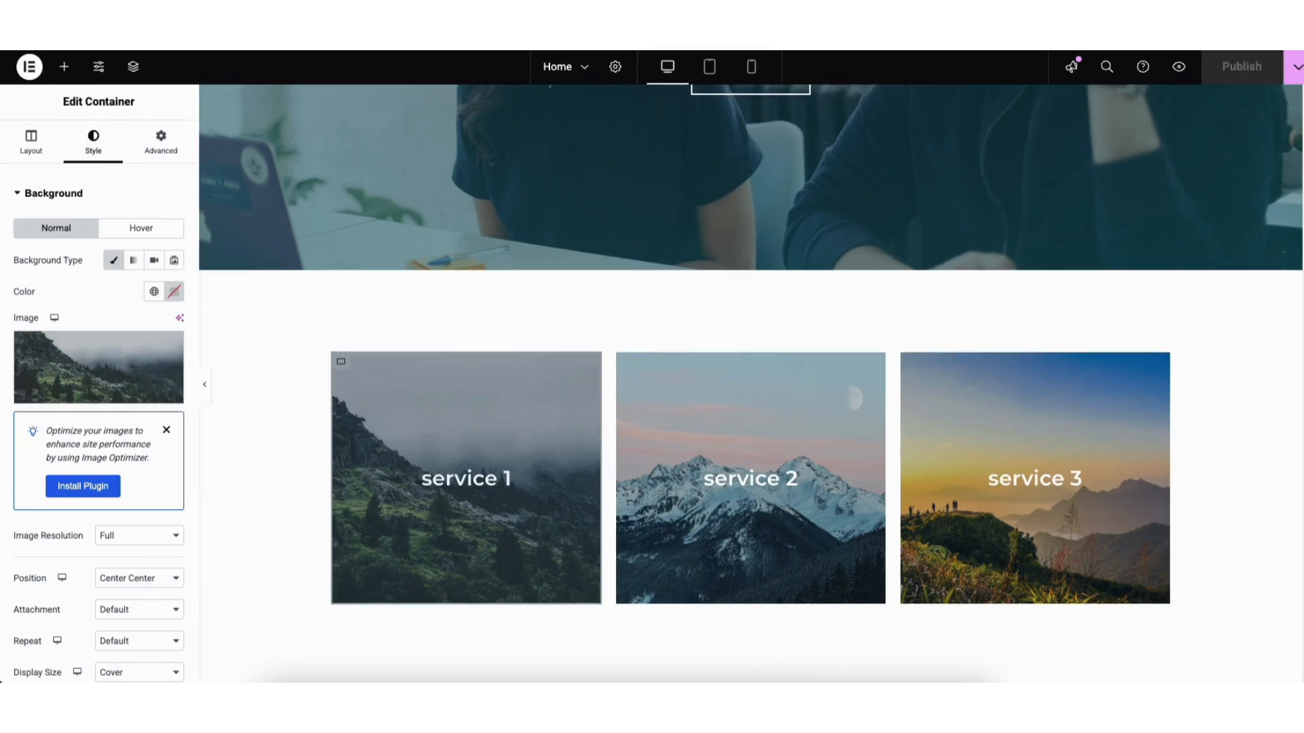
Step: Import the three-card image block with Feature One, Two and Three from the starter templates library into the empty area above the footer
{"action": "scroll", "coordinate": [1289, 534], "scroll_direction": "down", "scroll_amount": 20}
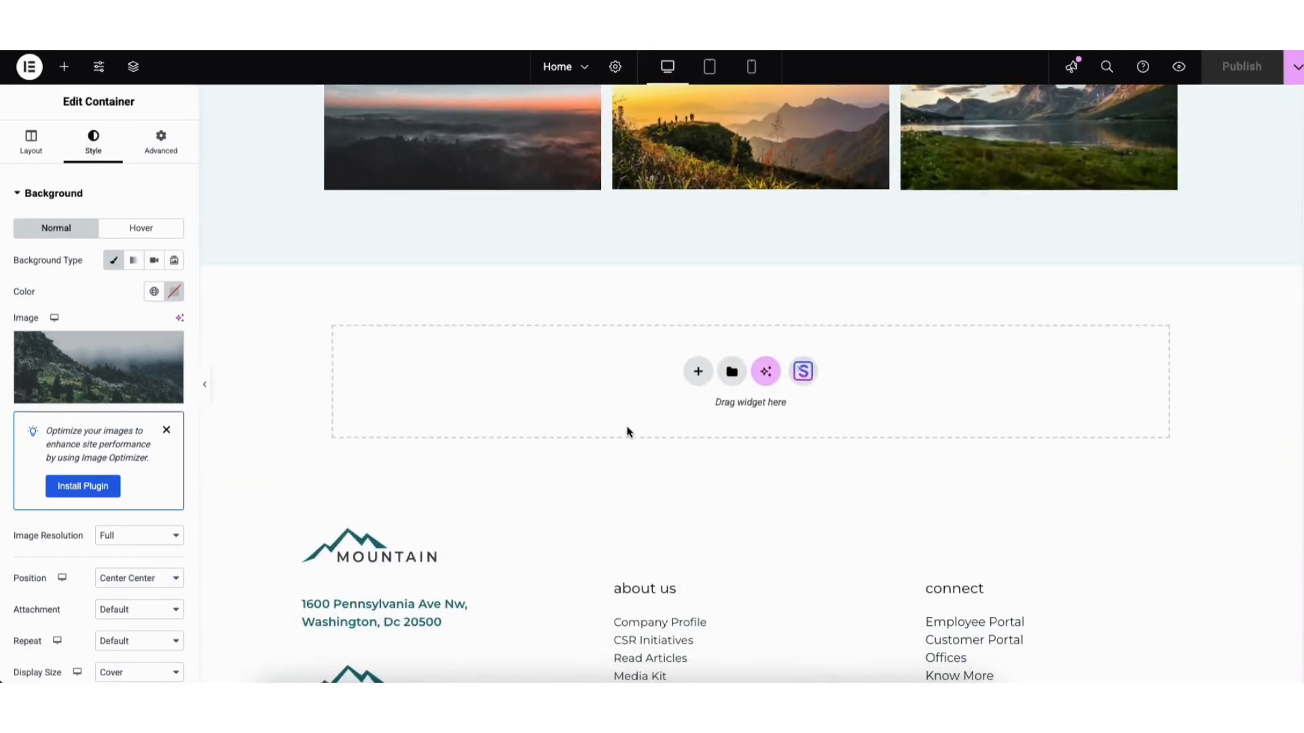
{"action": "left_click", "coordinate": [802, 374]}
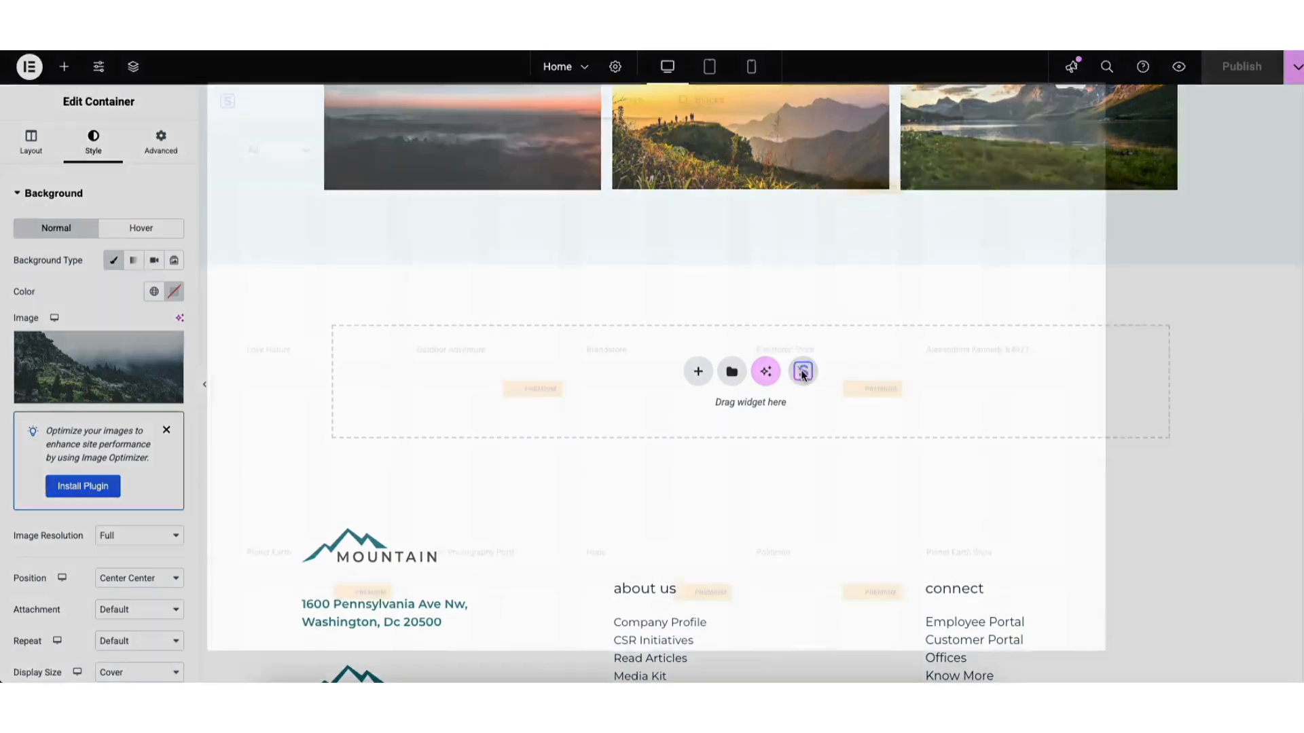
{"action": "left_click", "coordinate": [706, 107]}
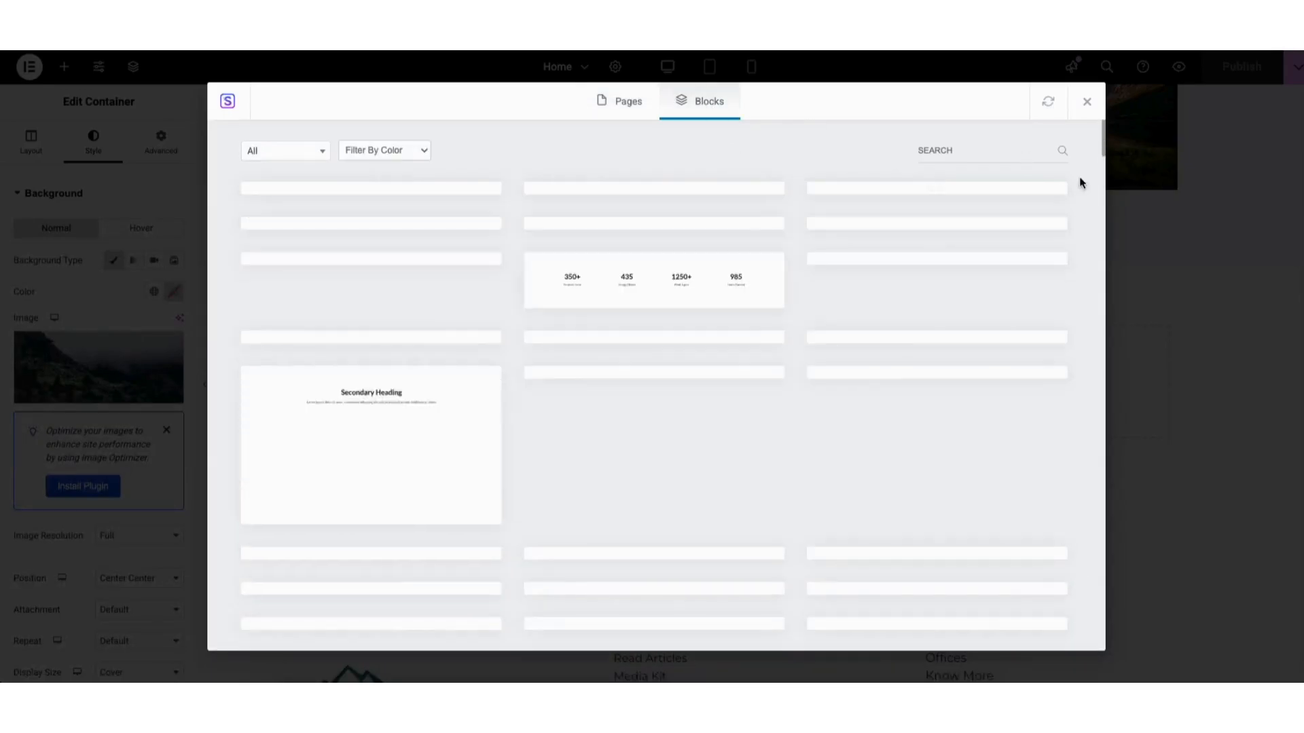
{"action": "left_click_drag", "start_coordinate": [1104, 128], "coordinate": [1080, 98]}
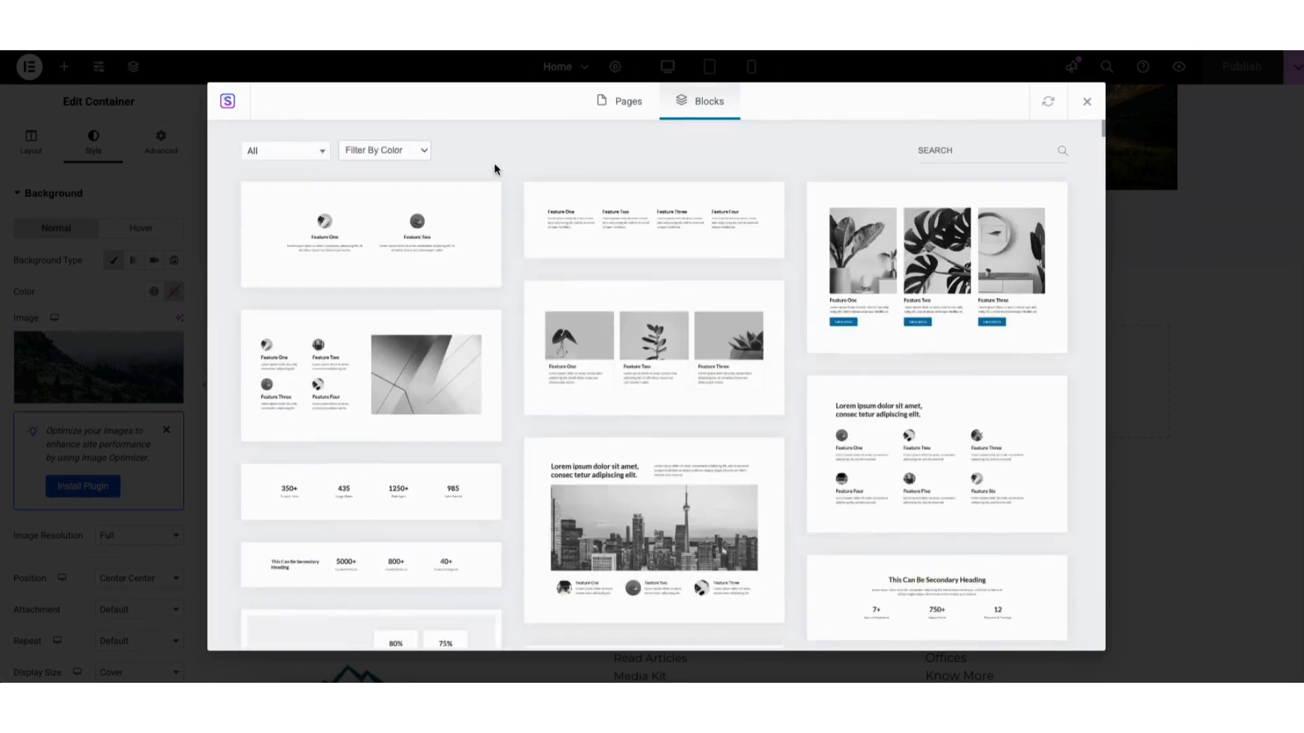
{"action": "left_click", "coordinate": [302, 152]}
{"action": "left_click_drag", "start_coordinate": [326, 204], "coordinate": [337, 300]}
{"action": "left_click", "coordinate": [592, 147]}
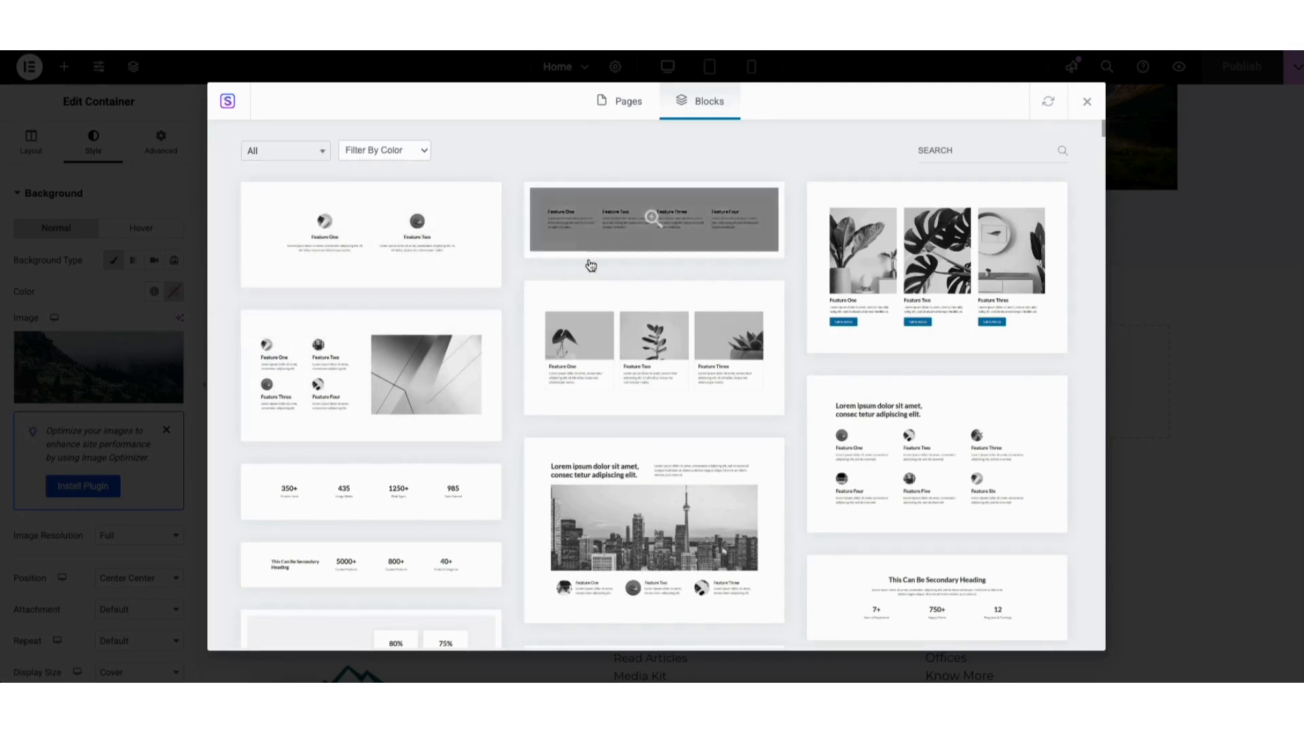
{"action": "left_click", "coordinate": [595, 359]}
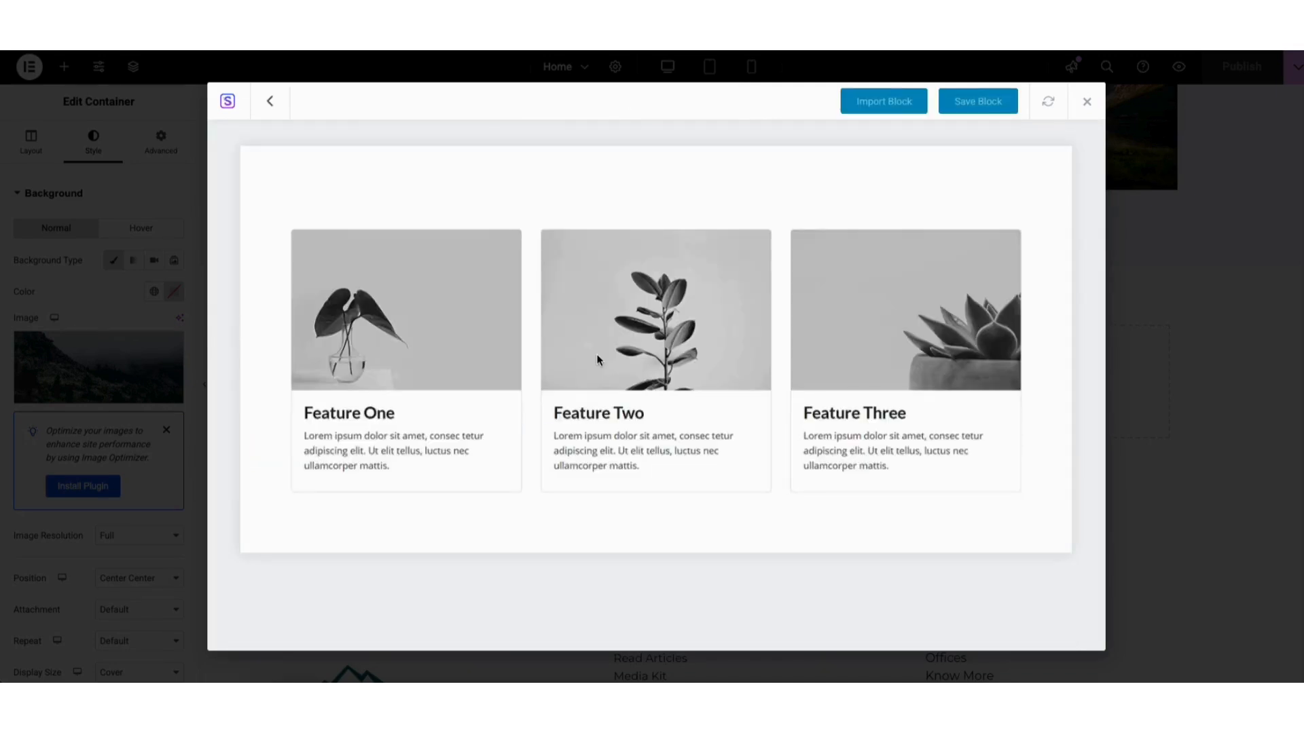
{"action": "left_click", "coordinate": [863, 101]}
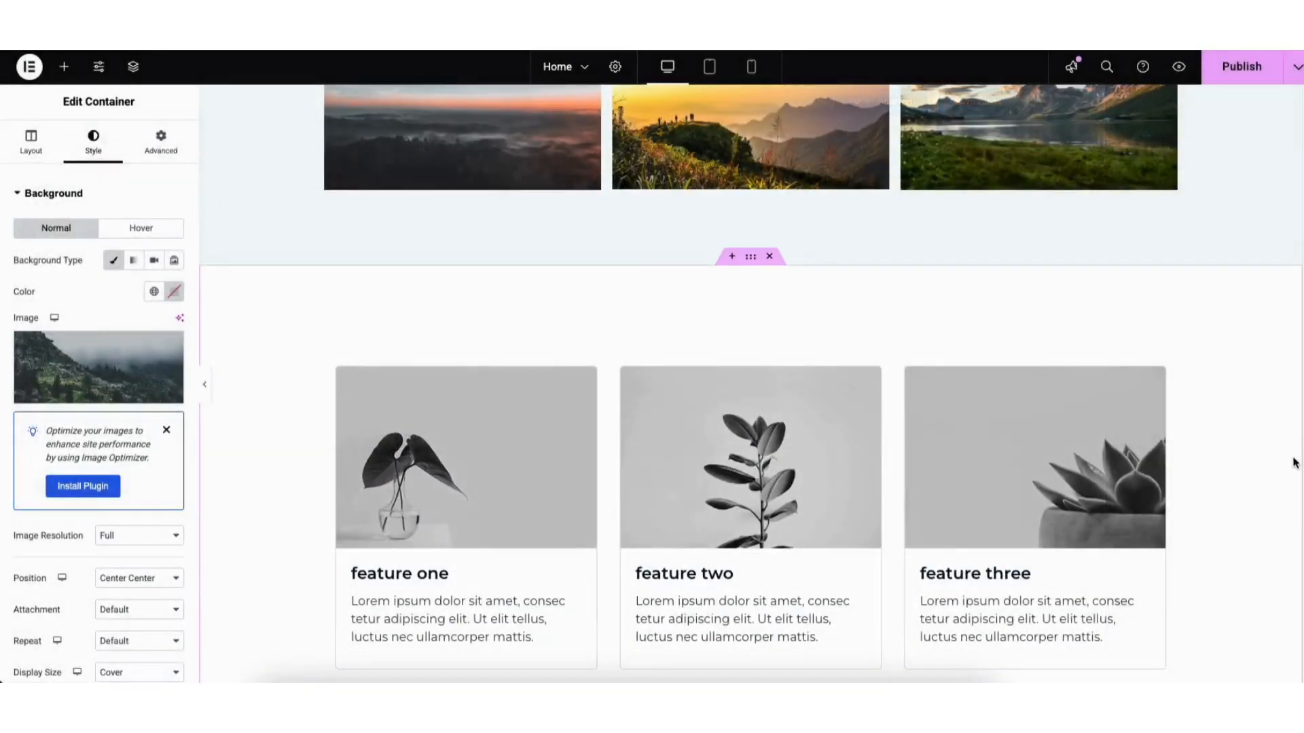
Step: Examine the imported feature section's layout settings and its background color style options
{"action": "left_click_drag", "start_coordinate": [1302, 476], "coordinate": [1301, 512]}
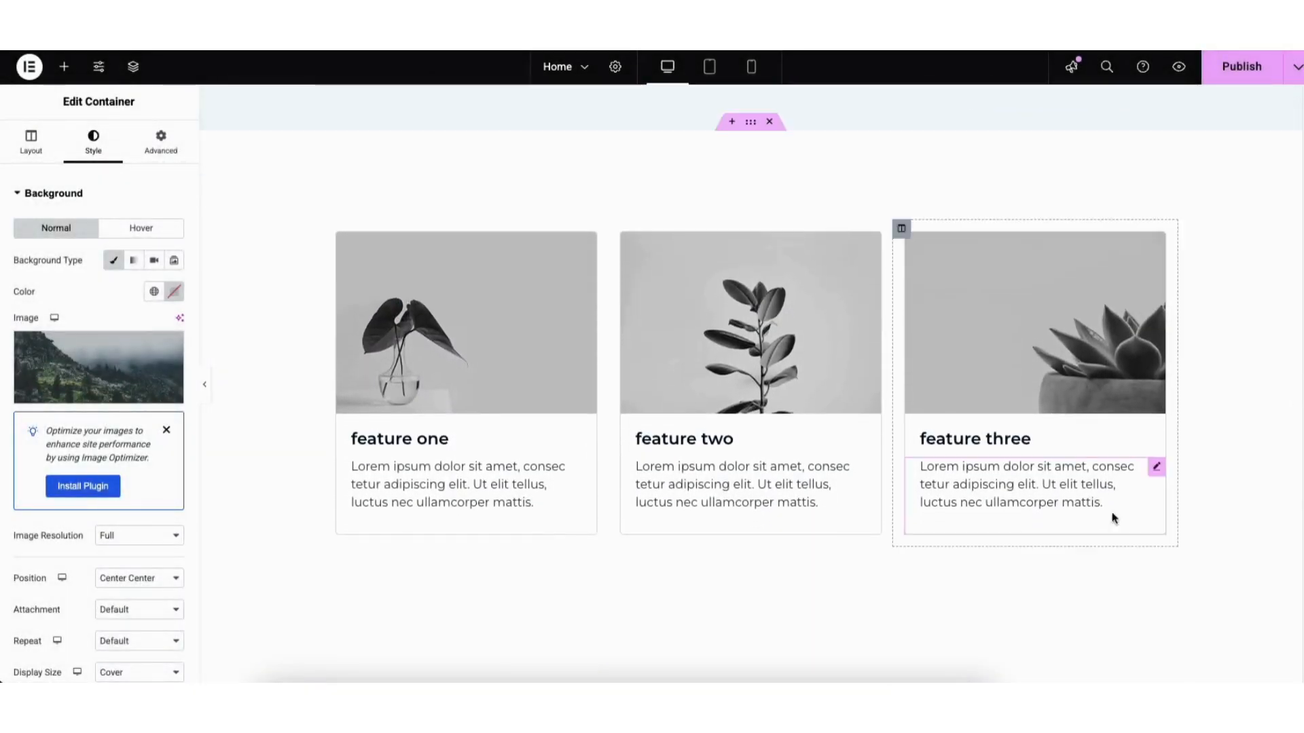
{"action": "right_click", "coordinate": [268, 200]}
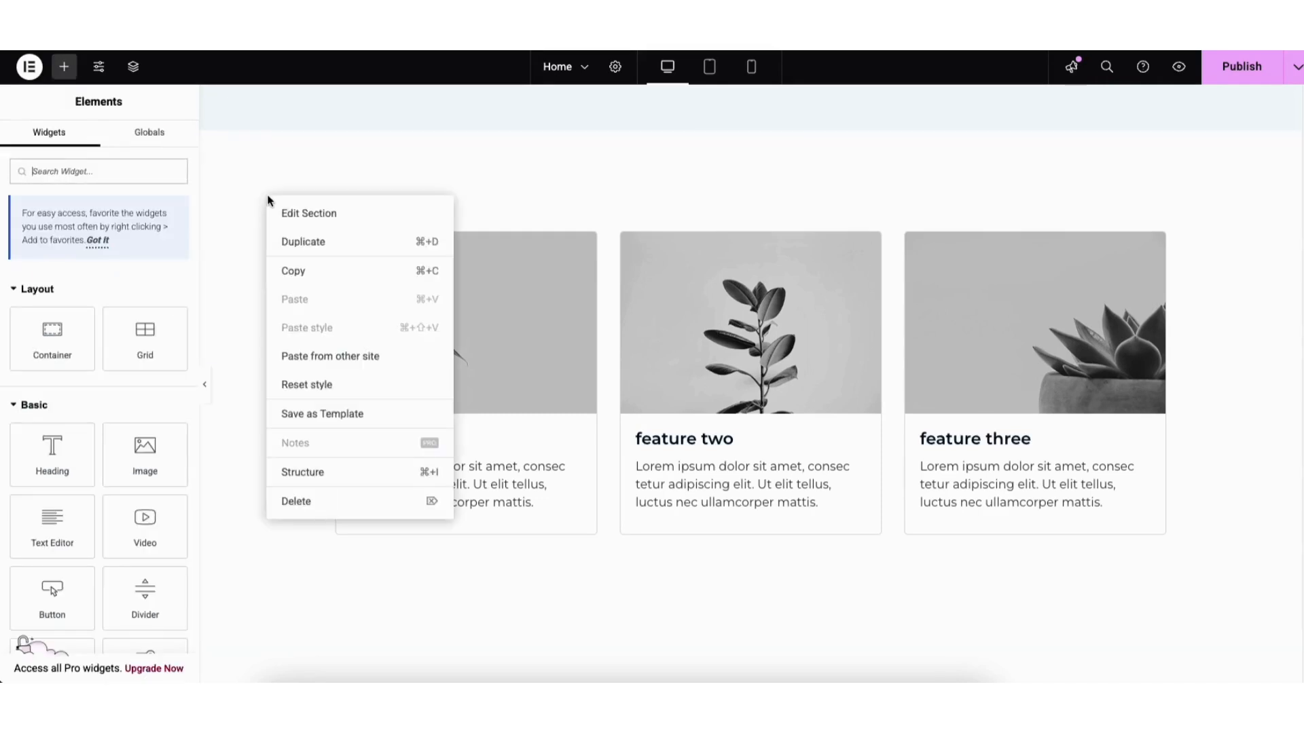
{"action": "left_click", "coordinate": [317, 215]}
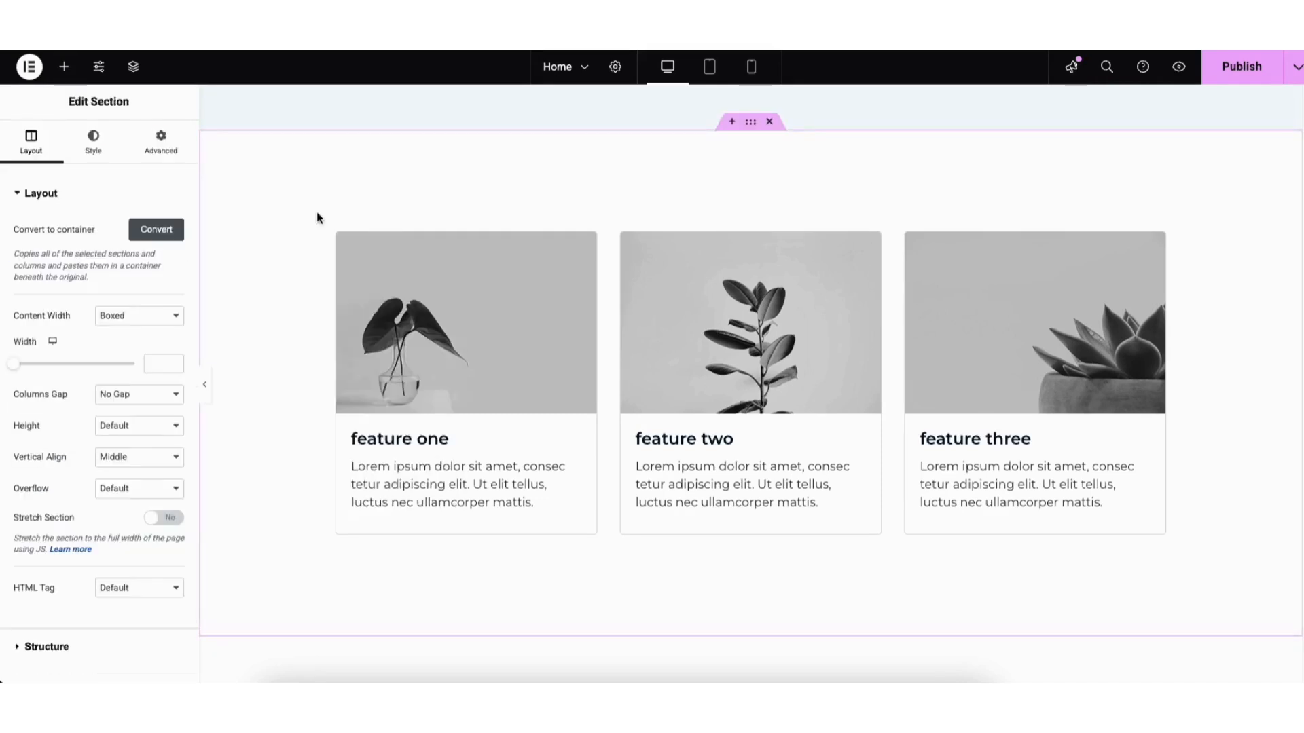
{"action": "left_click", "coordinate": [93, 144]}
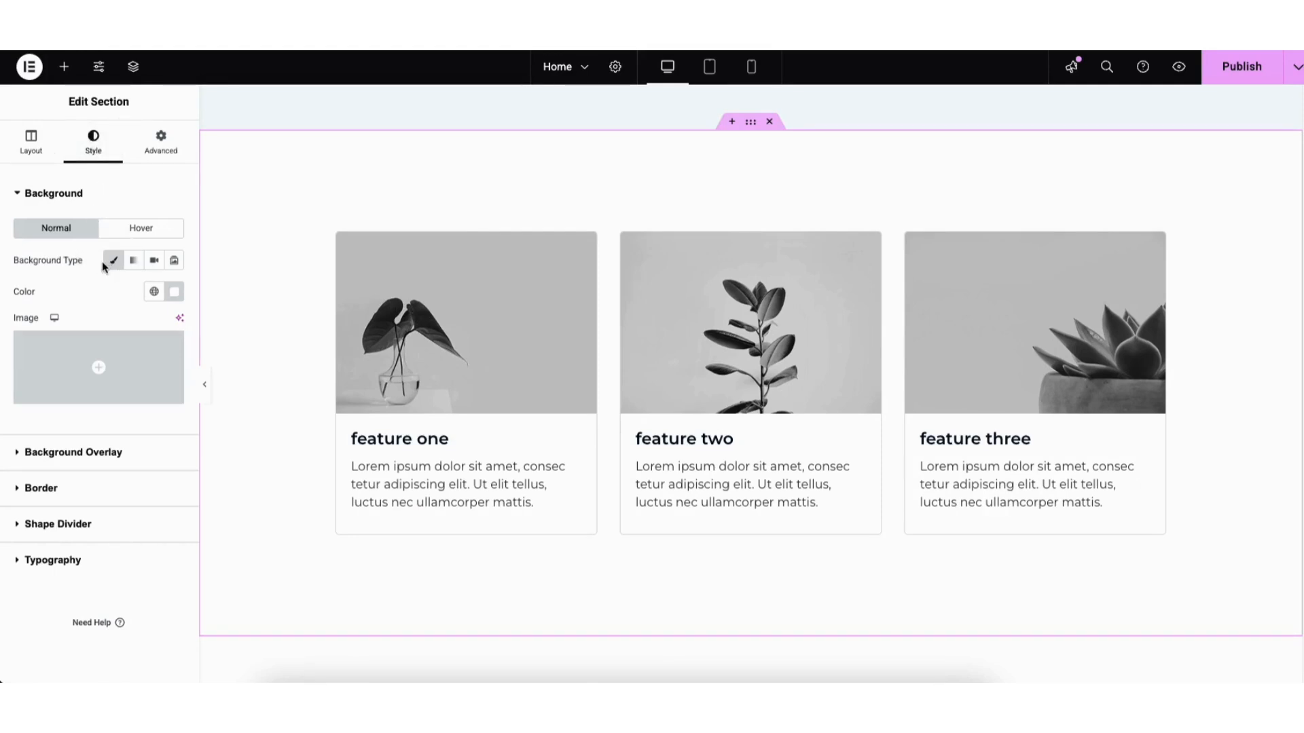
{"action": "left_click", "coordinate": [176, 293]}
{"action": "left_click_drag", "start_coordinate": [184, 363], "coordinate": [97, 347]}
{"action": "left_click", "coordinate": [253, 222]}
Step: Insert a three-column flexbox container with a wide middle column above the feature cards section
{"action": "left_click", "coordinate": [731, 125]}
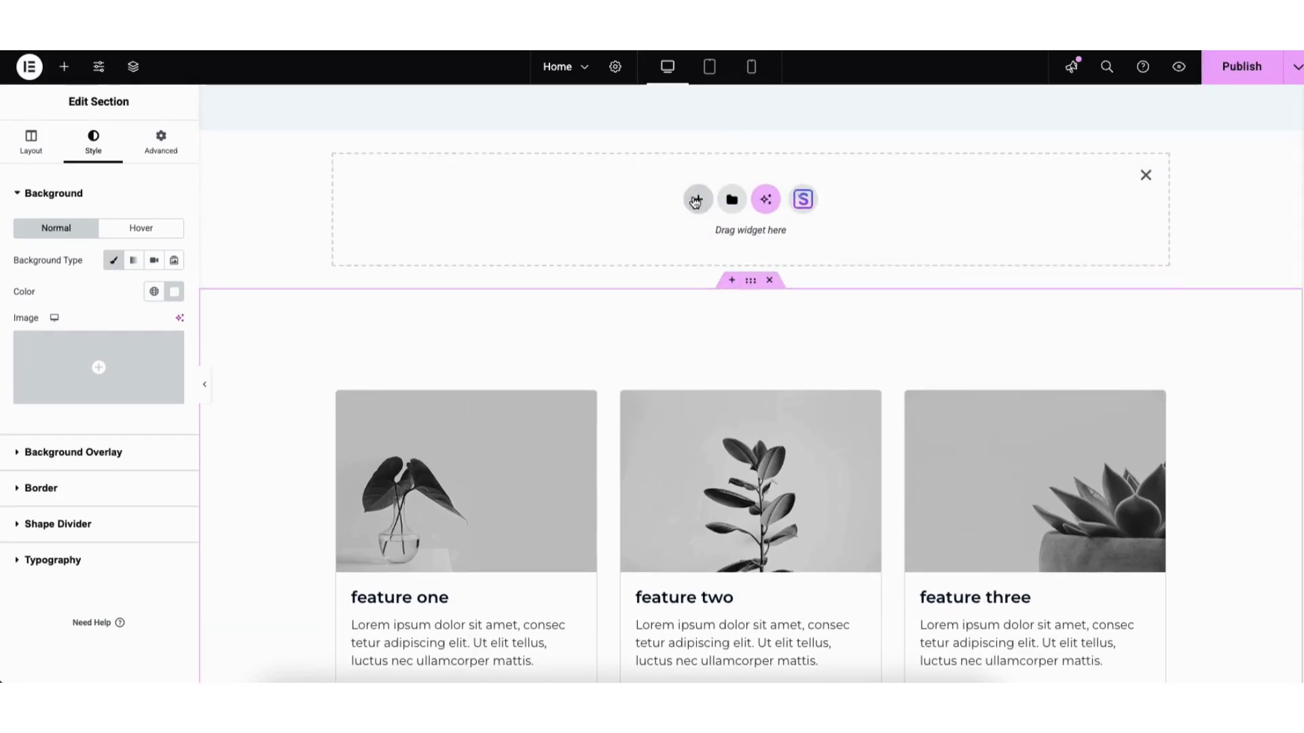
{"action": "left_click", "coordinate": [695, 200]}
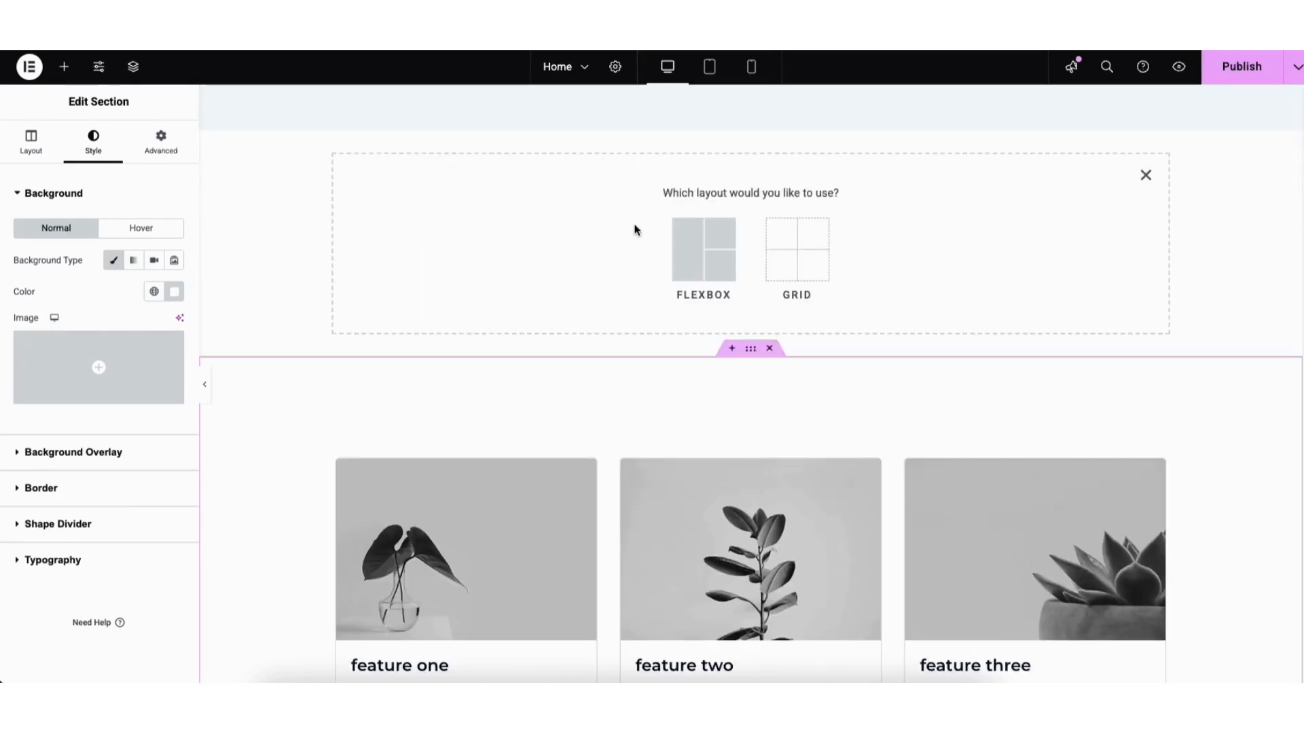
{"action": "left_click", "coordinate": [689, 252]}
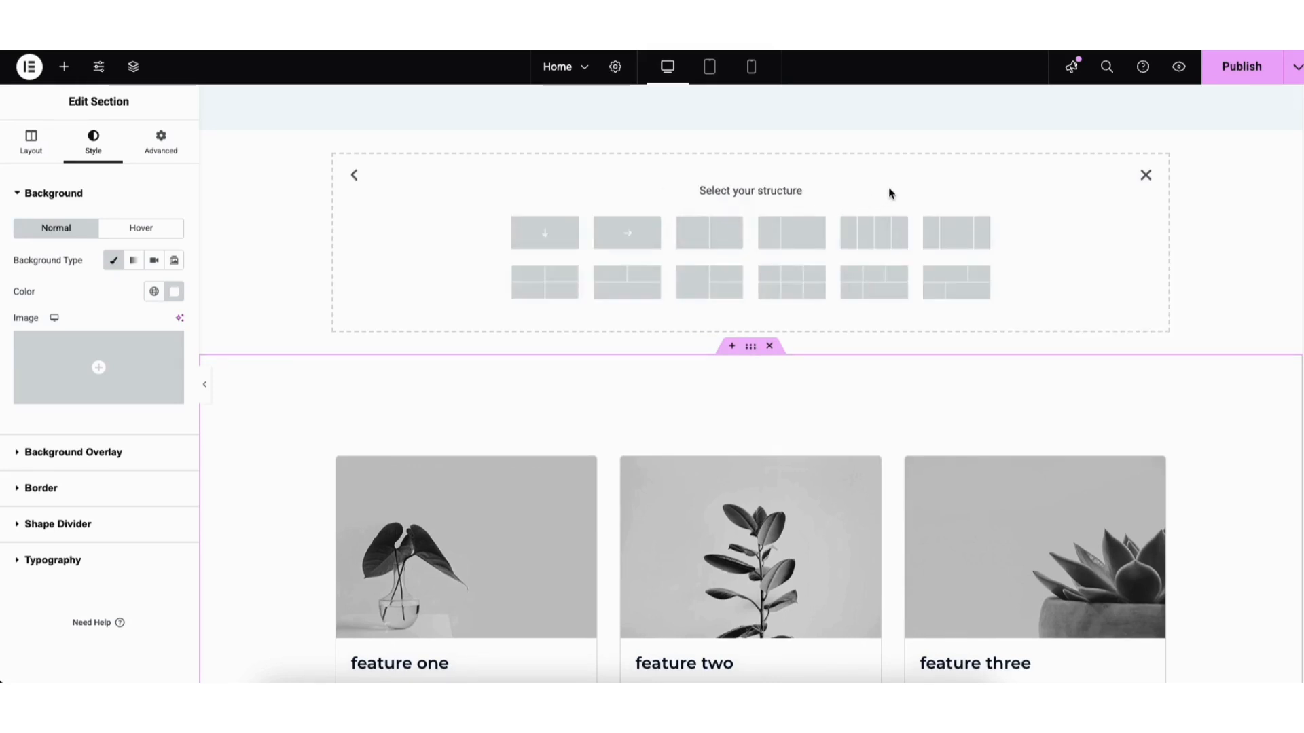
{"action": "left_click", "coordinate": [953, 239]}
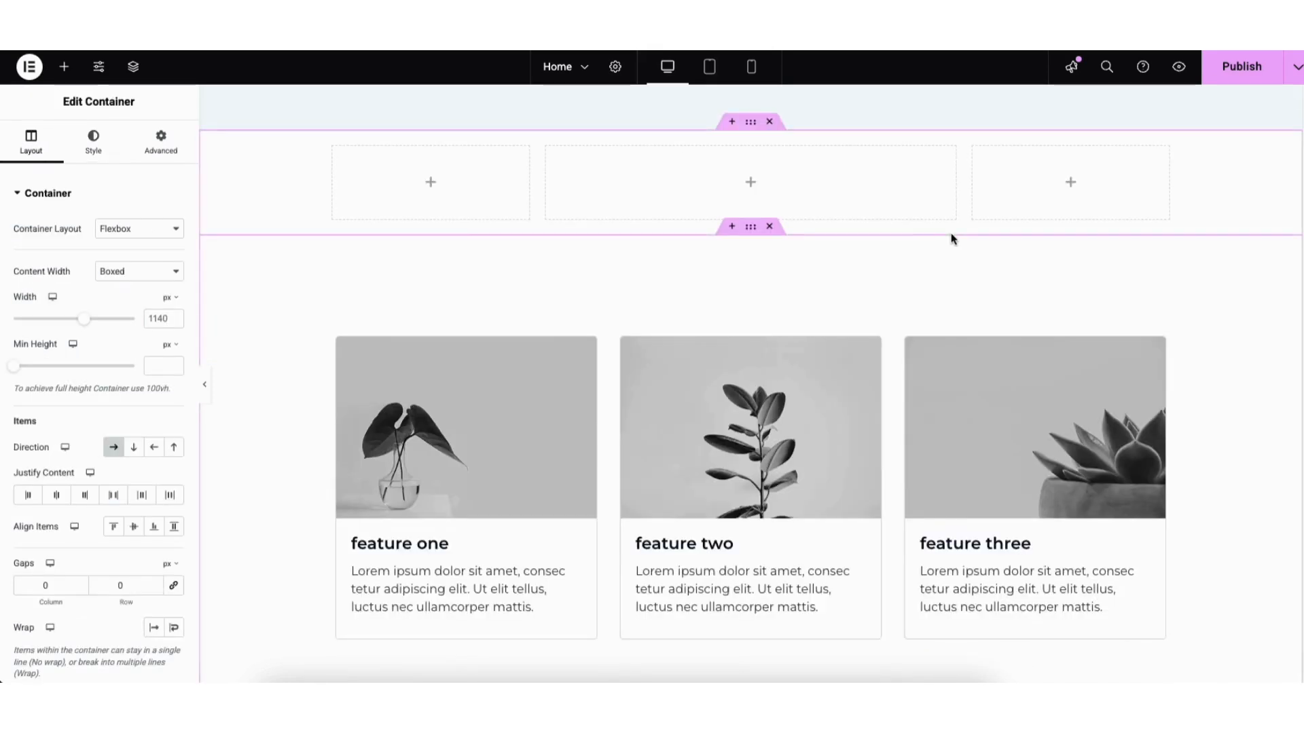
Step: Place a Heading widget in the new container's middle column and delete the whole container
{"action": "left_click", "coordinate": [65, 68]}
{"action": "left_click_drag", "start_coordinate": [55, 442], "coordinate": [717, 195]}
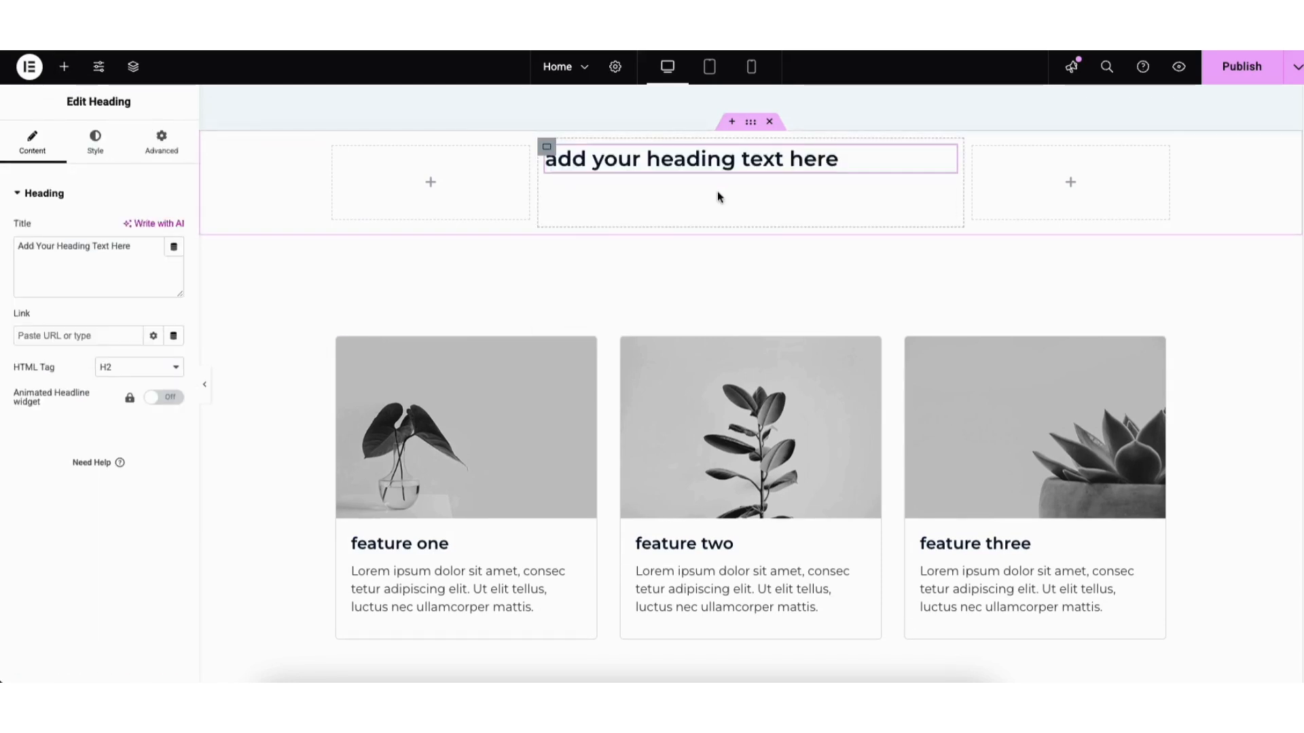
{"action": "left_click", "coordinate": [771, 123]}
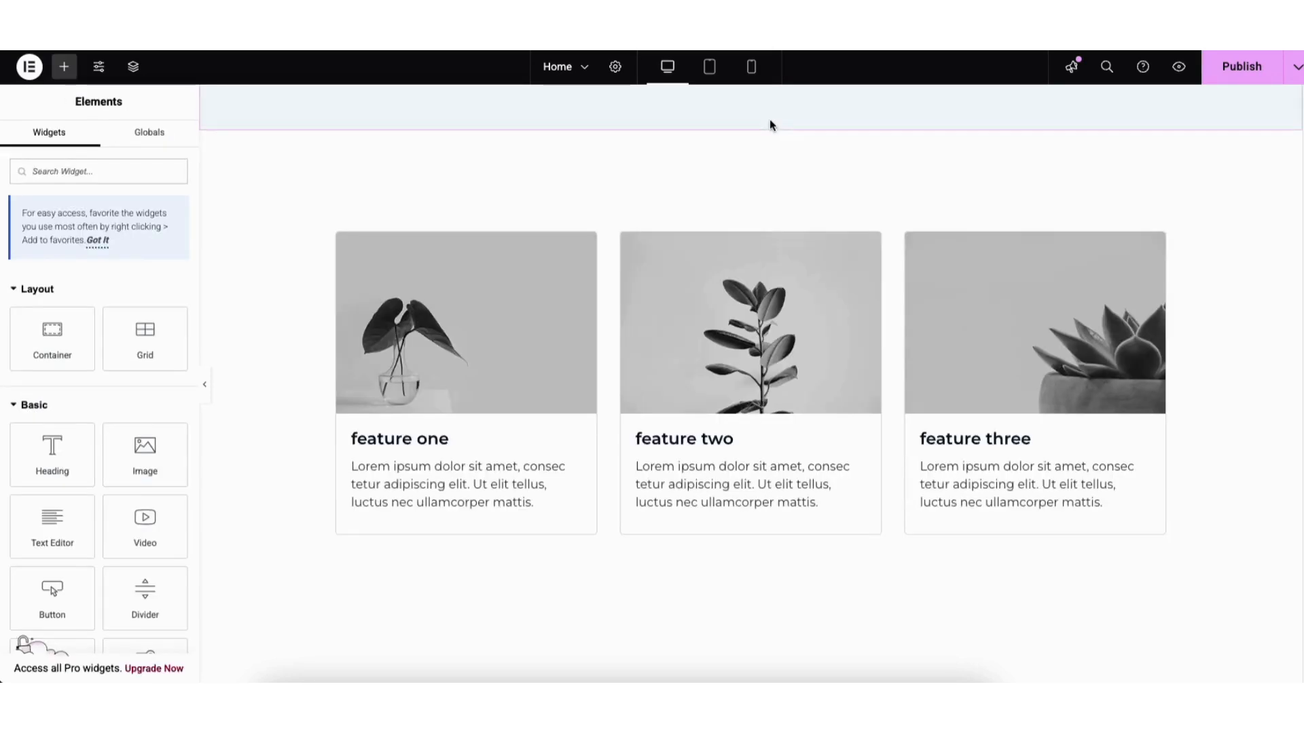
Step: Examine the page's additional publishing options for saving a draft, saving as a template and viewing the page
{"action": "scroll", "coordinate": [1032, 353], "scroll_direction": "up", "scroll_amount": 1}
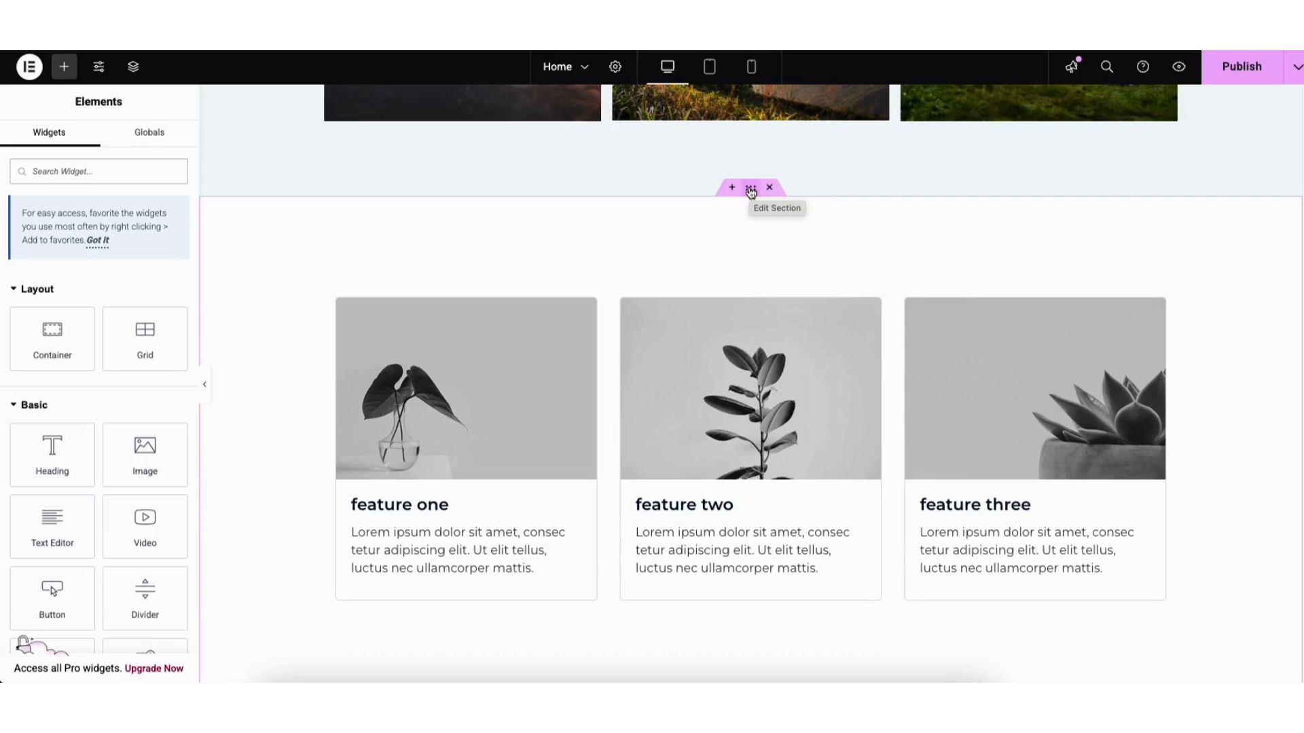
{"action": "left_click_drag", "start_coordinate": [750, 192], "coordinate": [670, 177]}
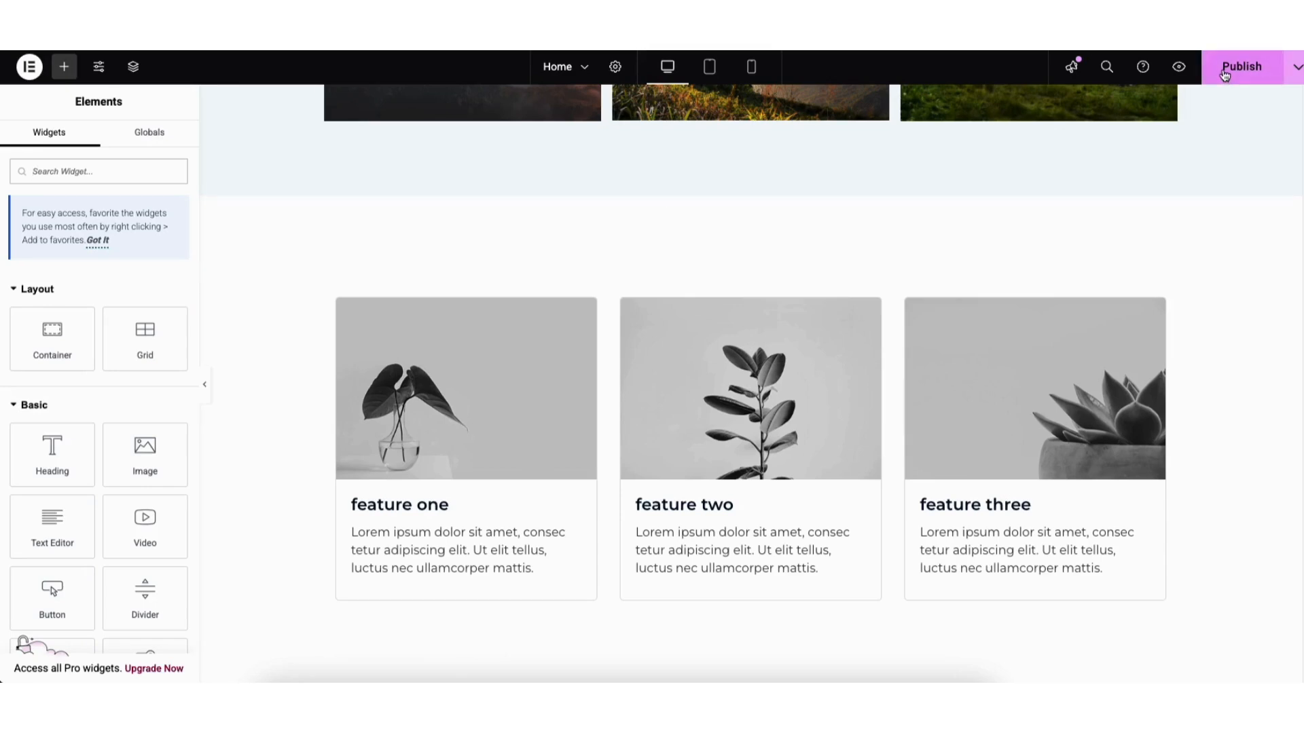
{"action": "left_click", "coordinate": [1296, 73]}
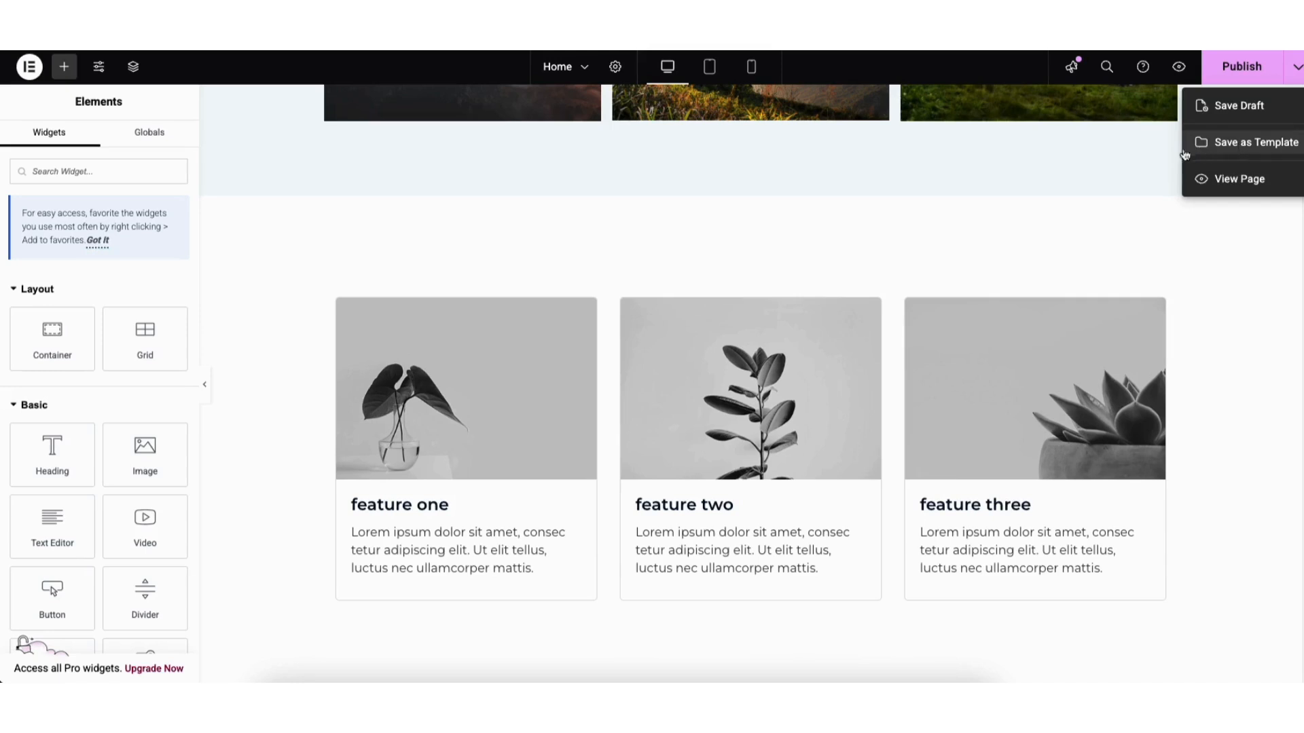
{"action": "left_click", "coordinate": [1163, 158]}
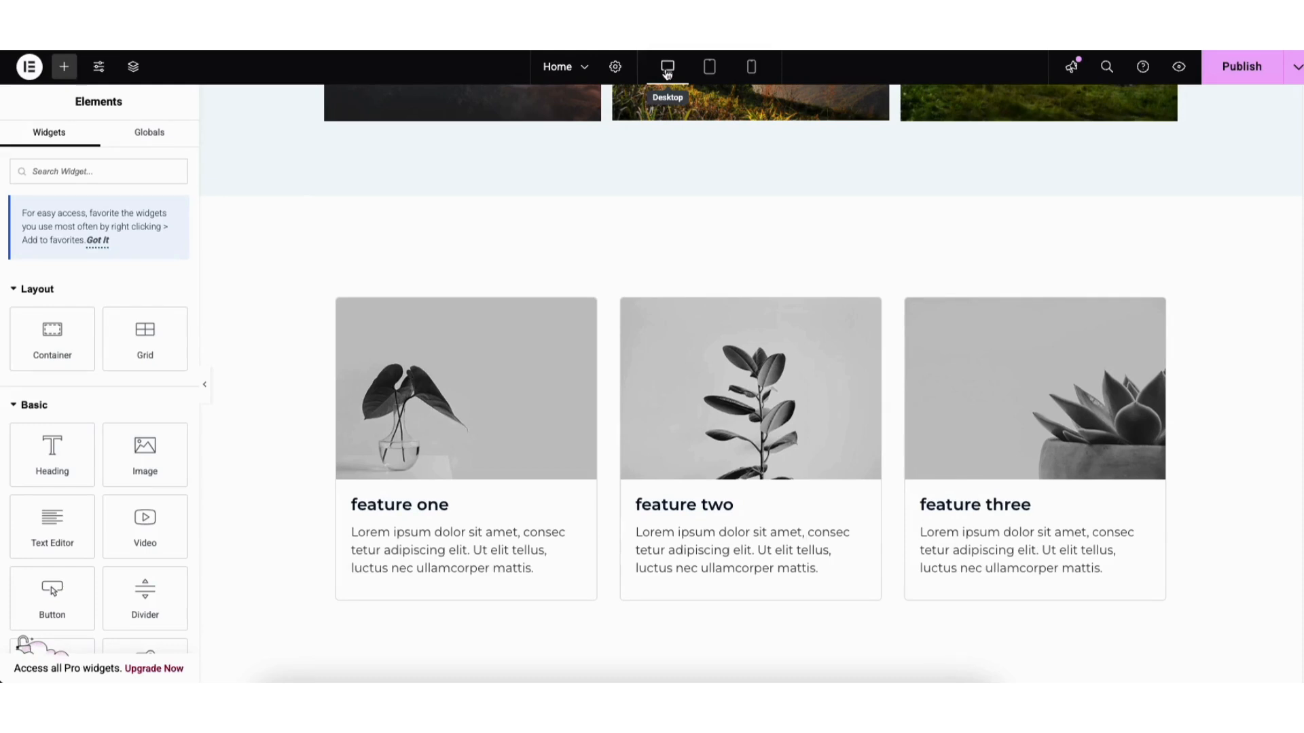
Step: Preview the homepage in the tablet layout and switch the preview to mobile portrait
{"action": "left_click", "coordinate": [709, 66]}
{"action": "left_click_drag", "start_coordinate": [1044, 540], "coordinate": [957, 84]}
{"action": "left_click", "coordinate": [751, 66]}
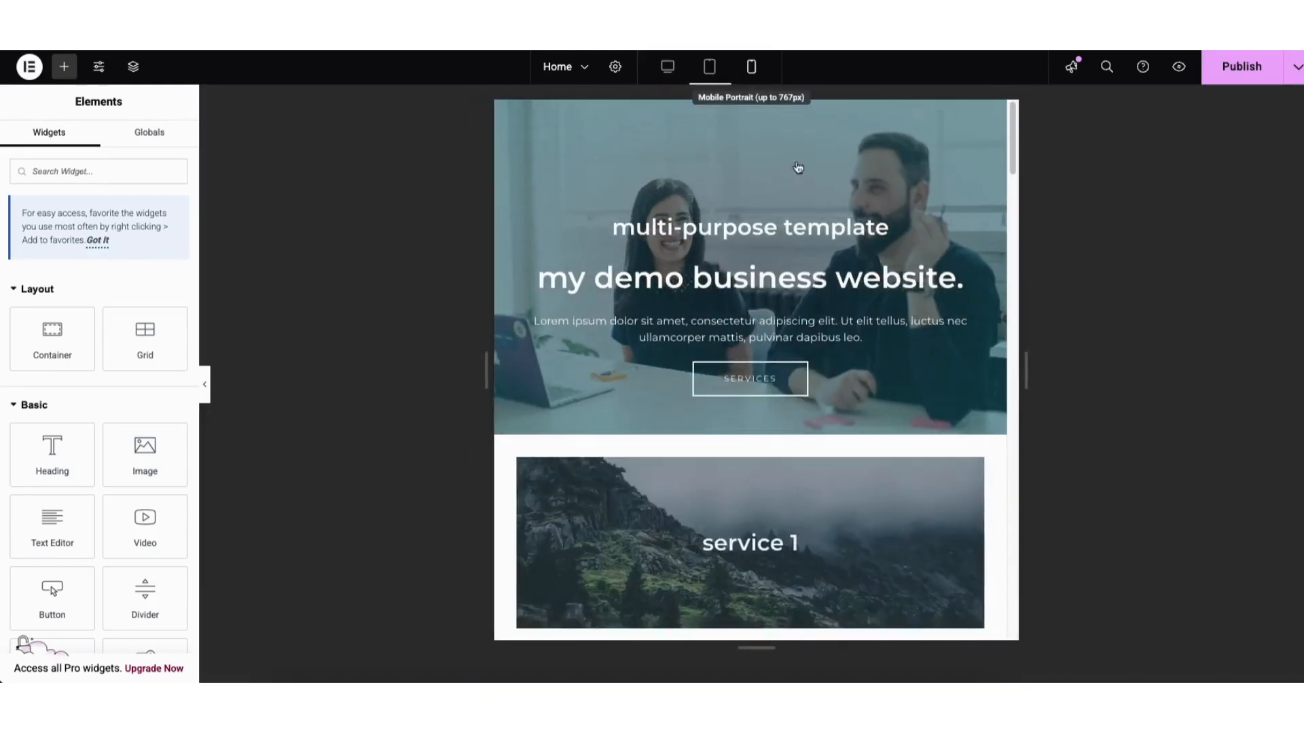
Step: Return the homepage preview to the desktop layout and look over the Elementor site settings
{"action": "left_click_drag", "start_coordinate": [889, 135], "coordinate": [730, 89]}
{"action": "left_click", "coordinate": [667, 65]}
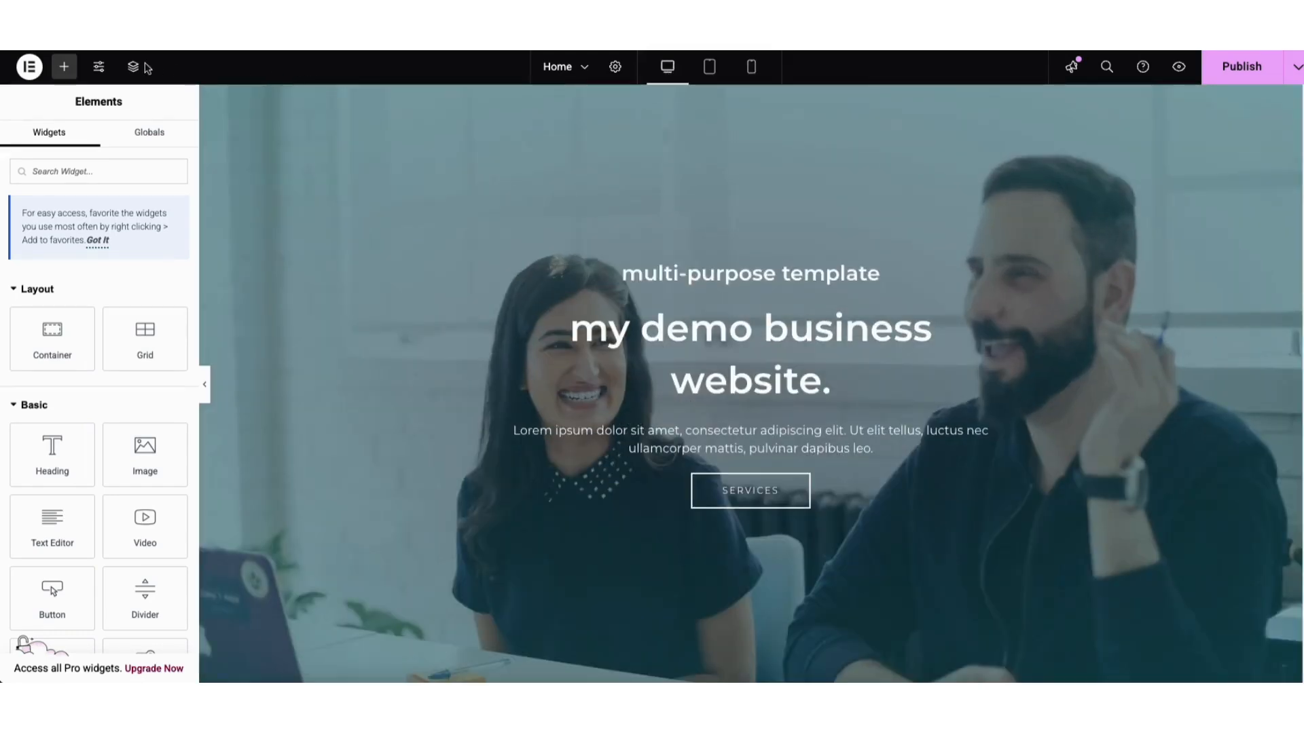
{"action": "left_click", "coordinate": [99, 67]}
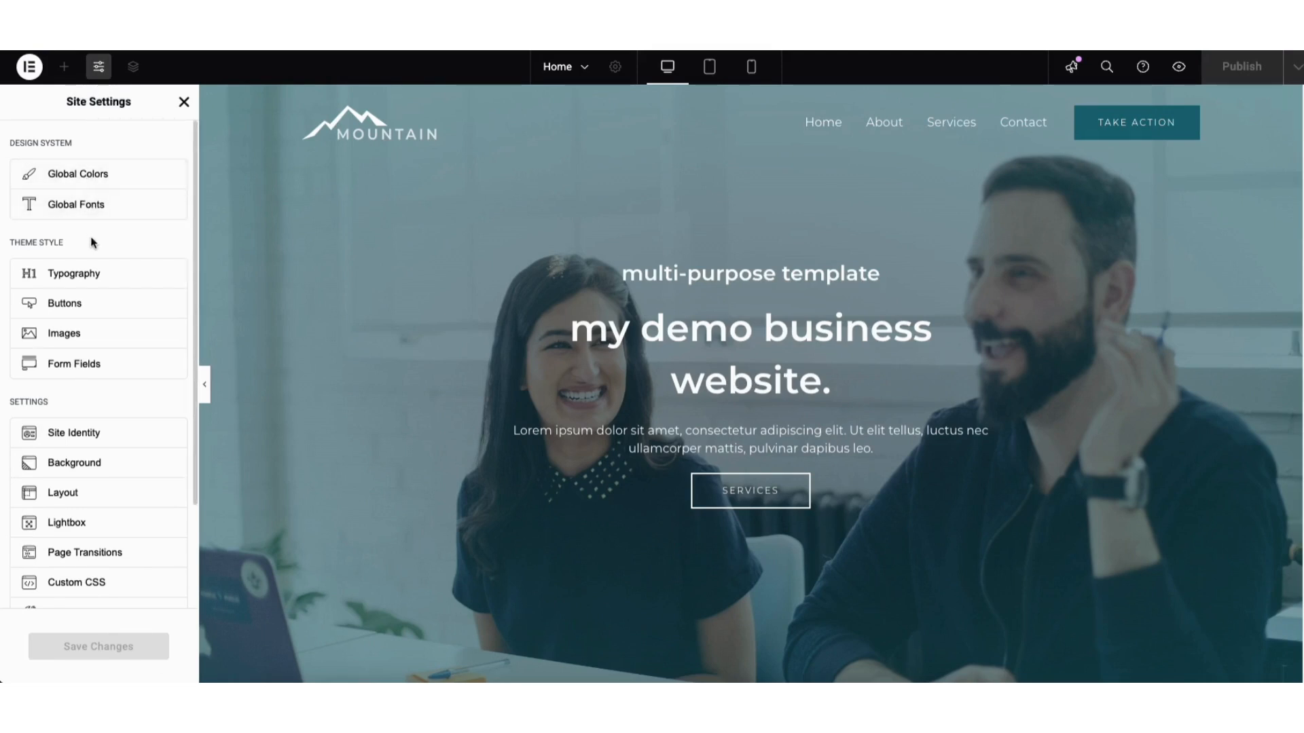
{"action": "left_click", "coordinate": [184, 102]}
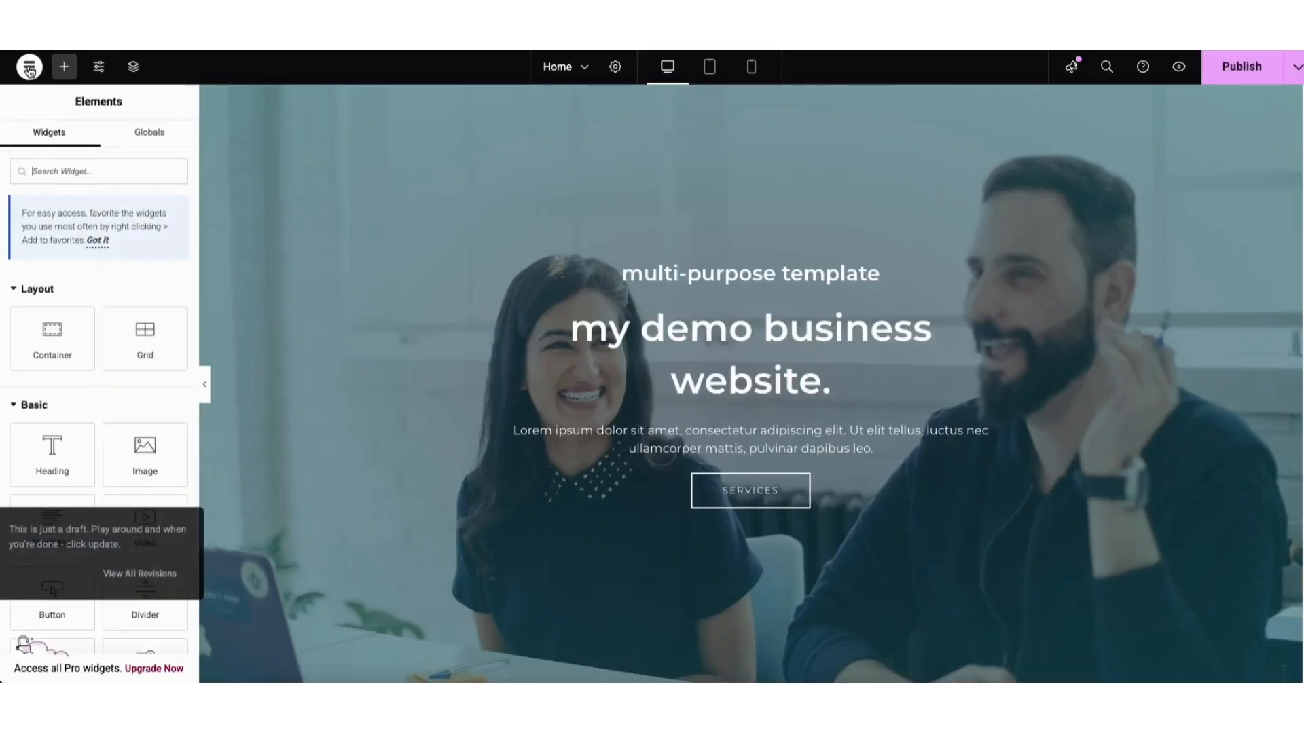
Step: Check the homepage's action history and saved revisions, and exit the editor to WordPress
{"action": "left_click", "coordinate": [29, 67]}
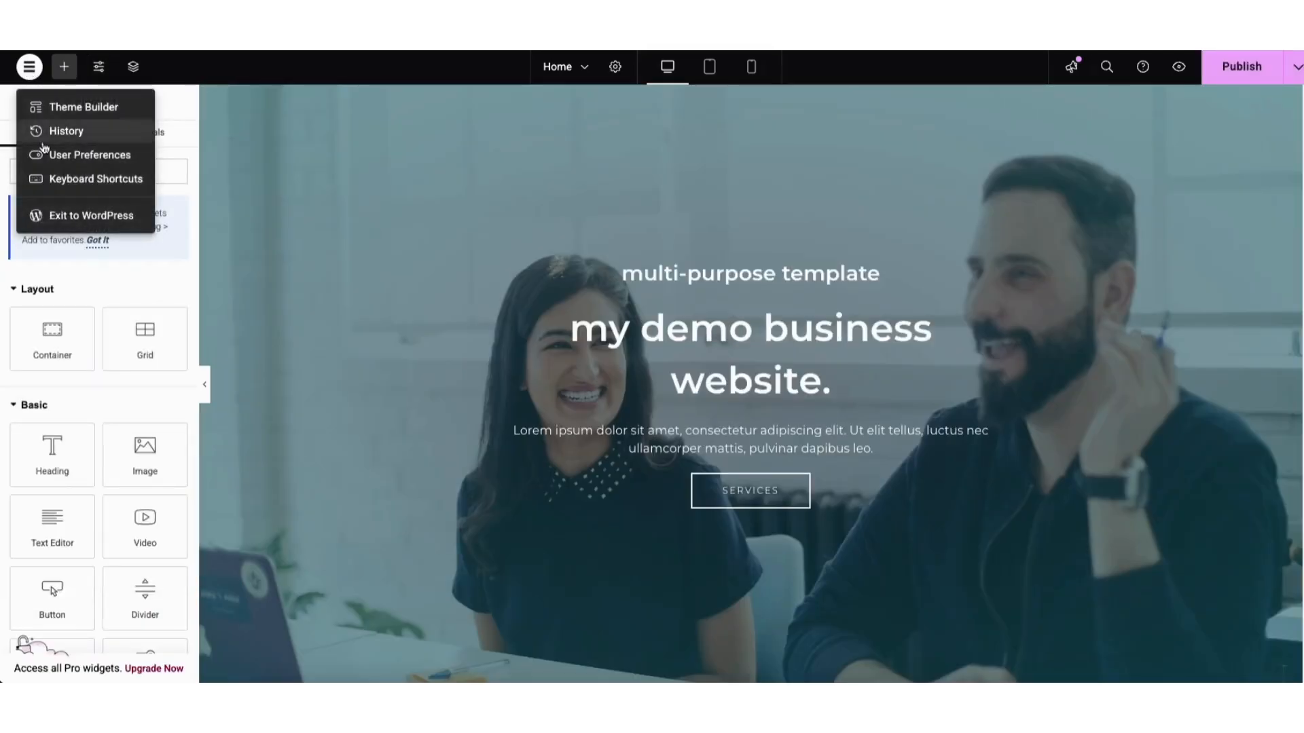
{"action": "left_click", "coordinate": [67, 131]}
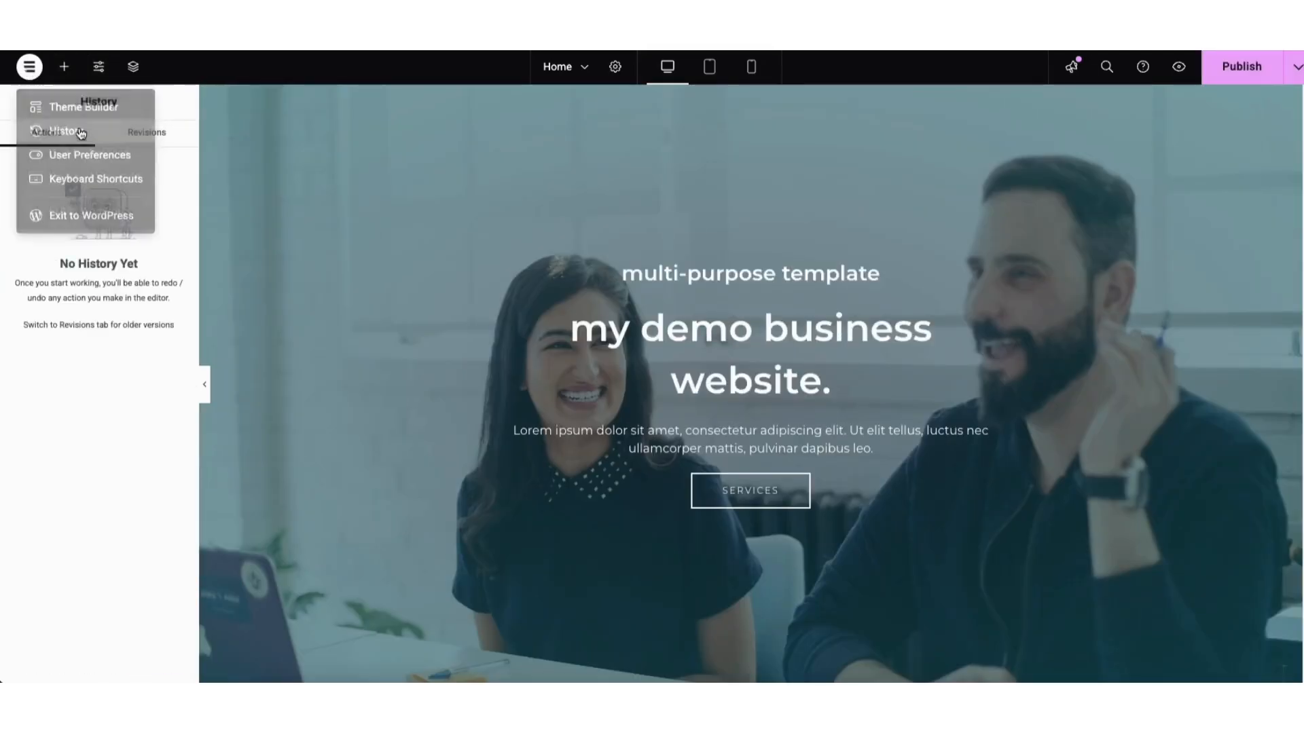
{"action": "left_click", "coordinate": [148, 136]}
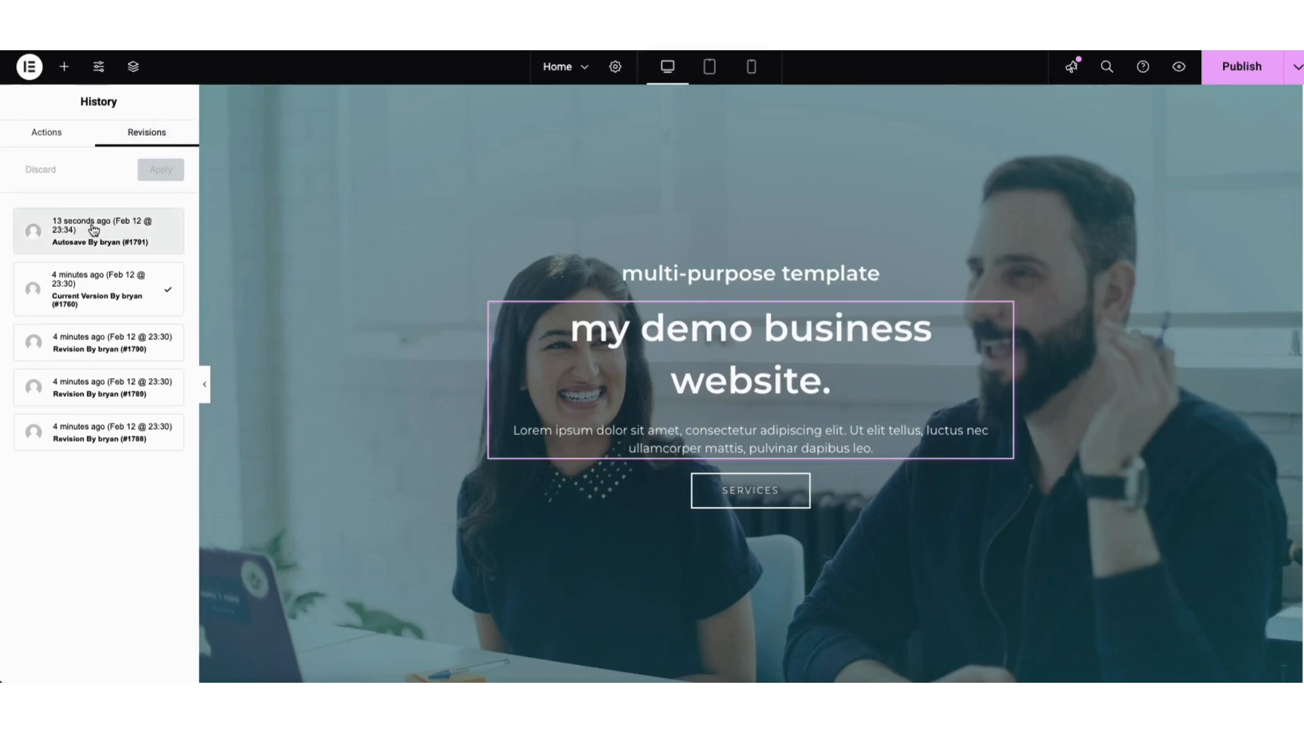
{"action": "mouse_move", "coordinate": [94, 230]}
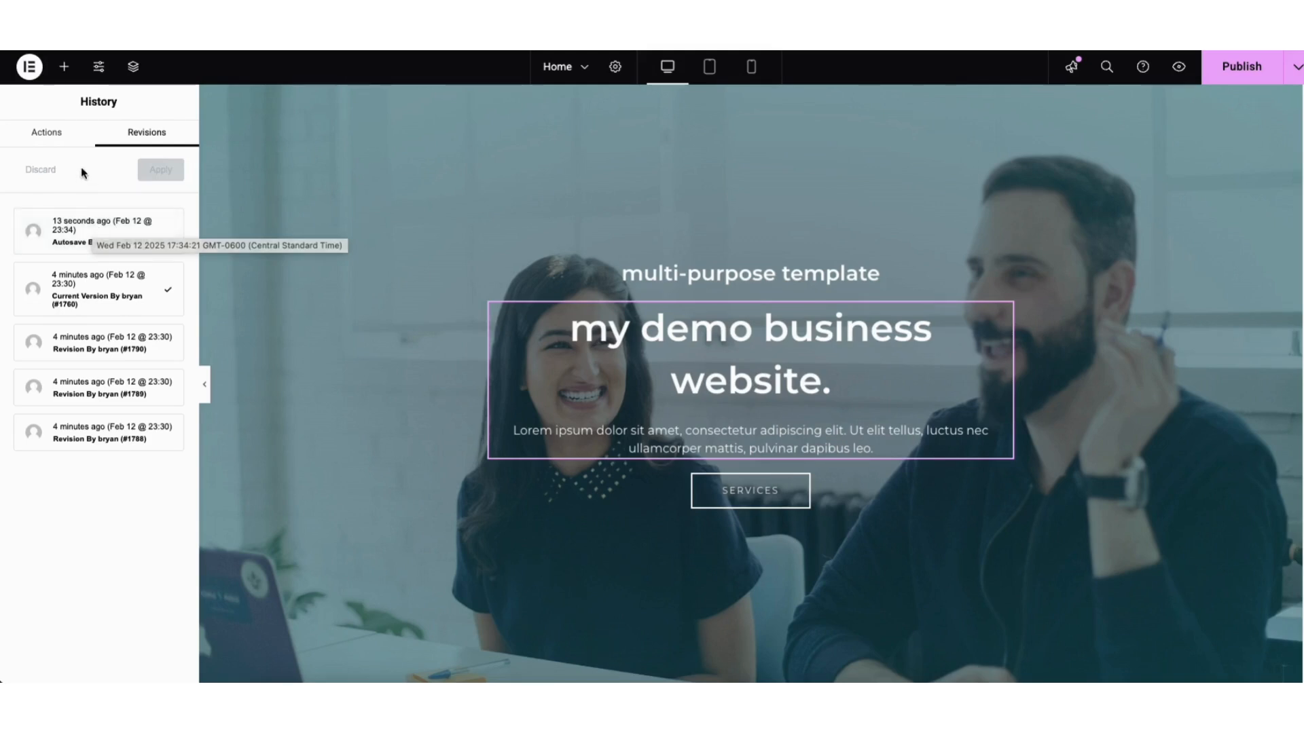
{"action": "left_click", "coordinate": [28, 68]}
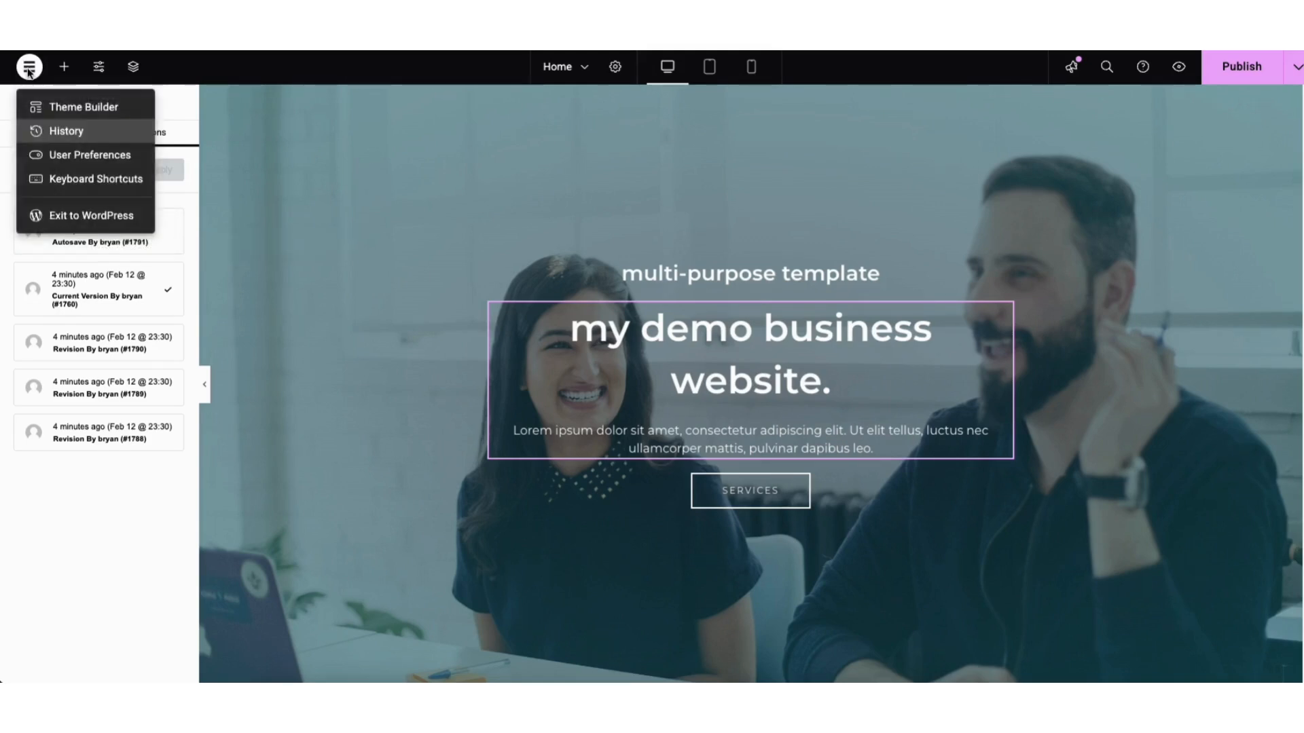
{"action": "left_click", "coordinate": [70, 219]}
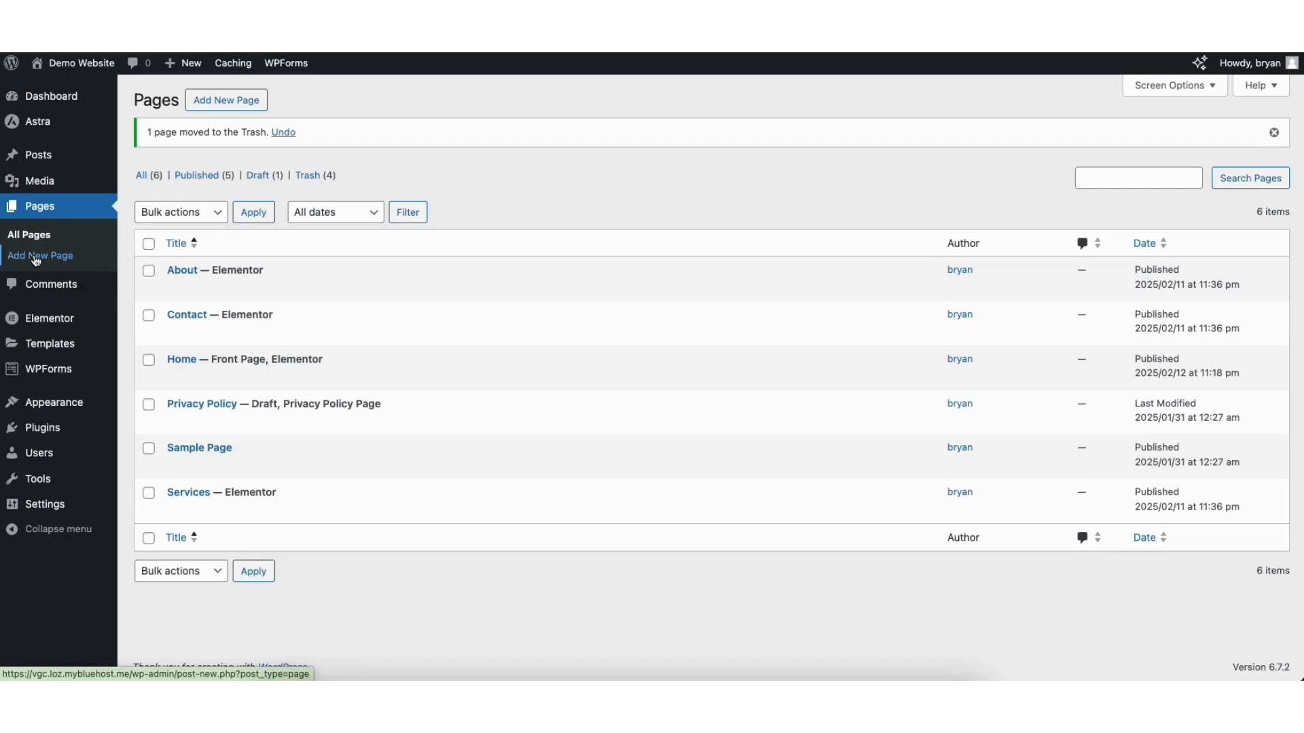
Step: Review the site's full page list, its media library and its list of posts
{"action": "left_click", "coordinate": [30, 237]}
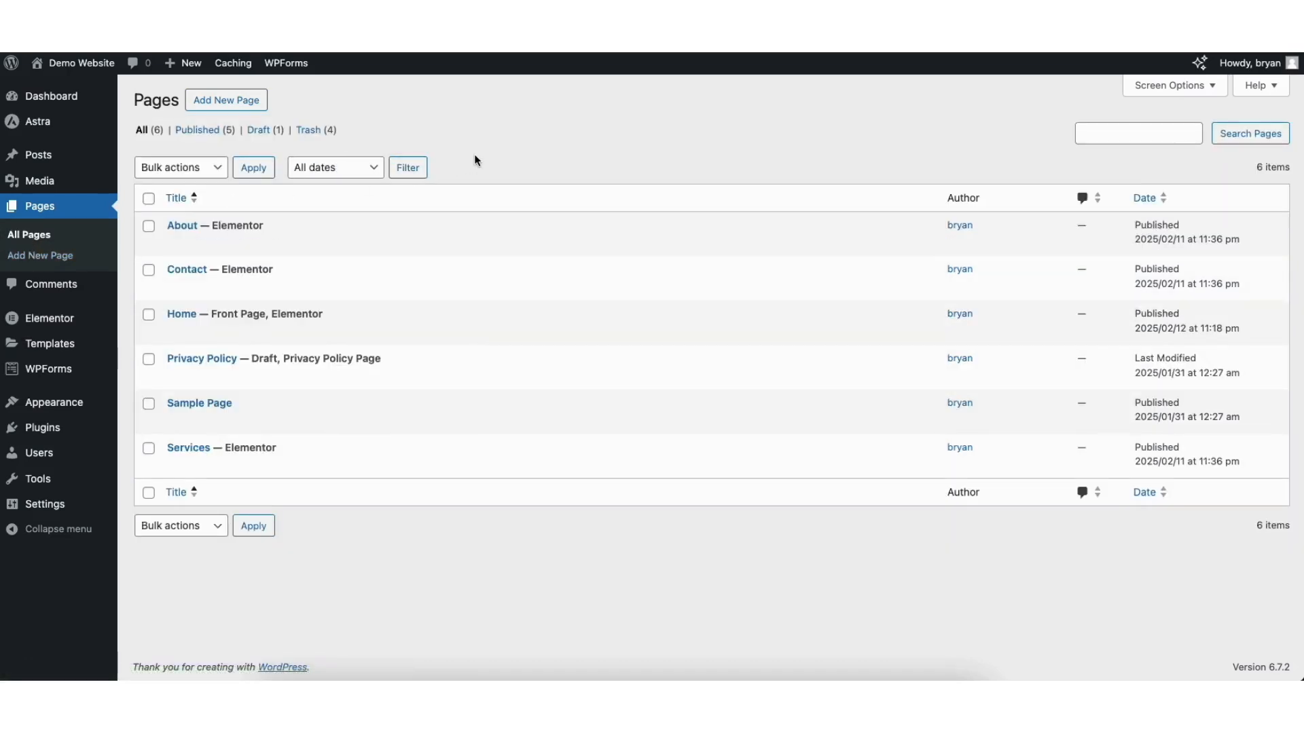
{"action": "mouse_move", "coordinate": [42, 164]}
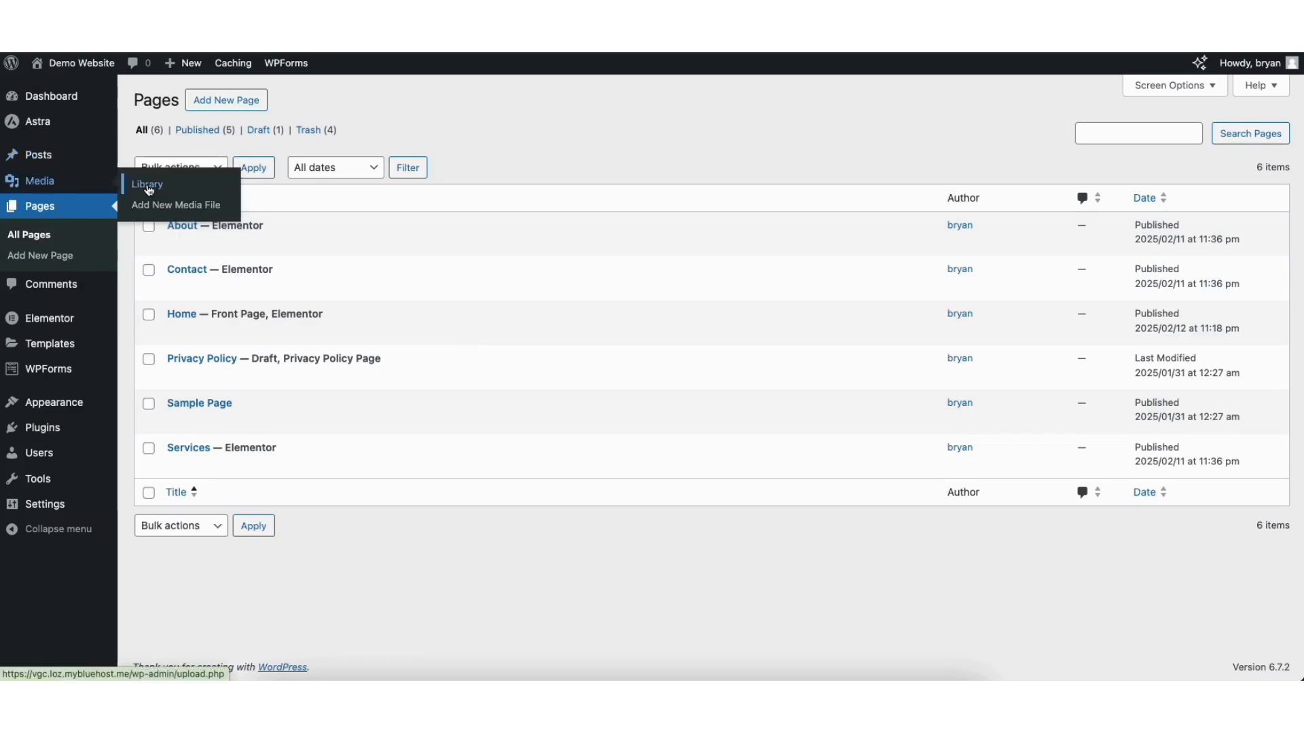
{"action": "left_click", "coordinate": [149, 190]}
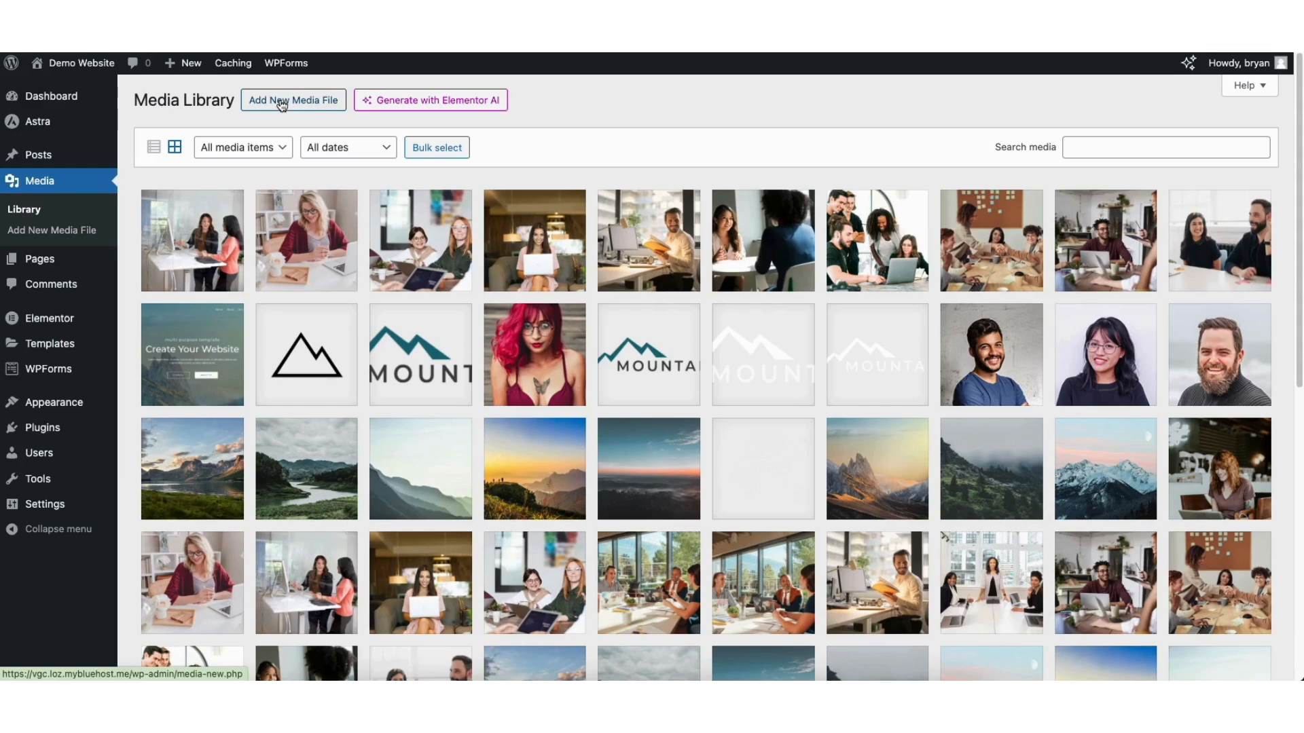
{"action": "mouse_move", "coordinate": [45, 160]}
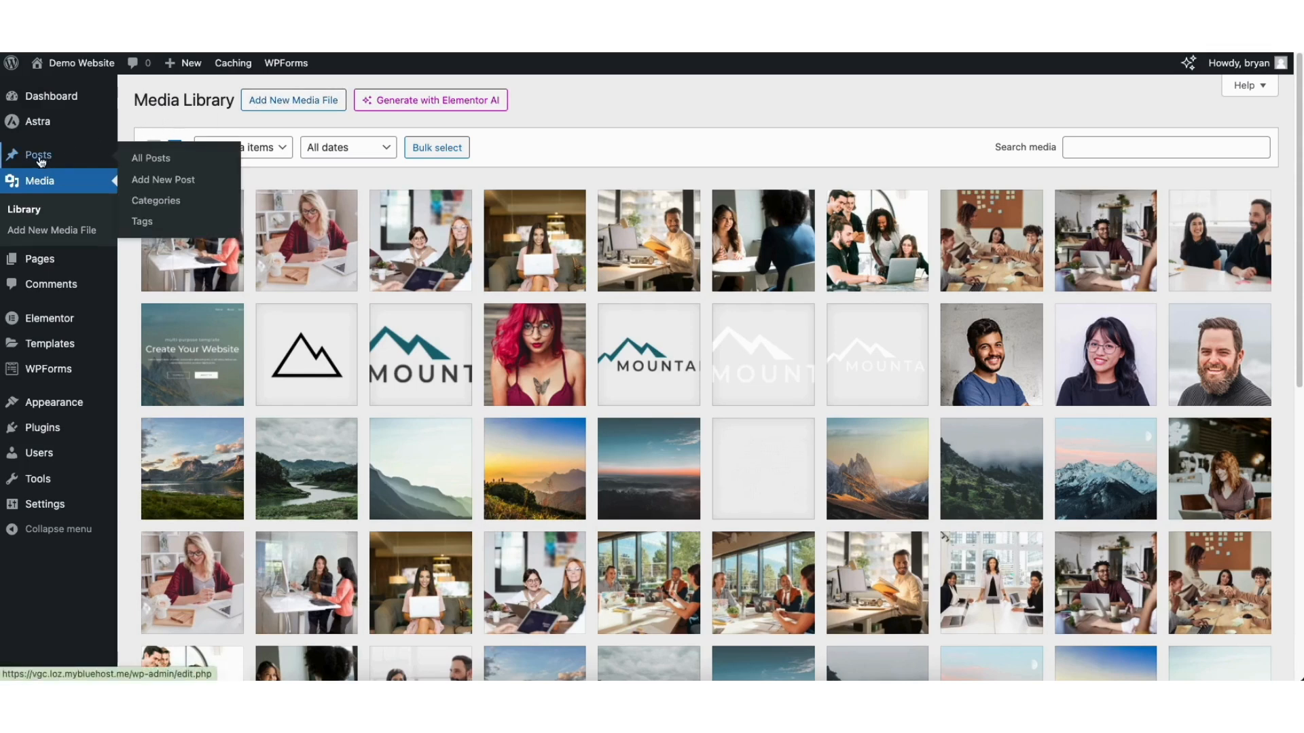
{"action": "left_click", "coordinate": [155, 163]}
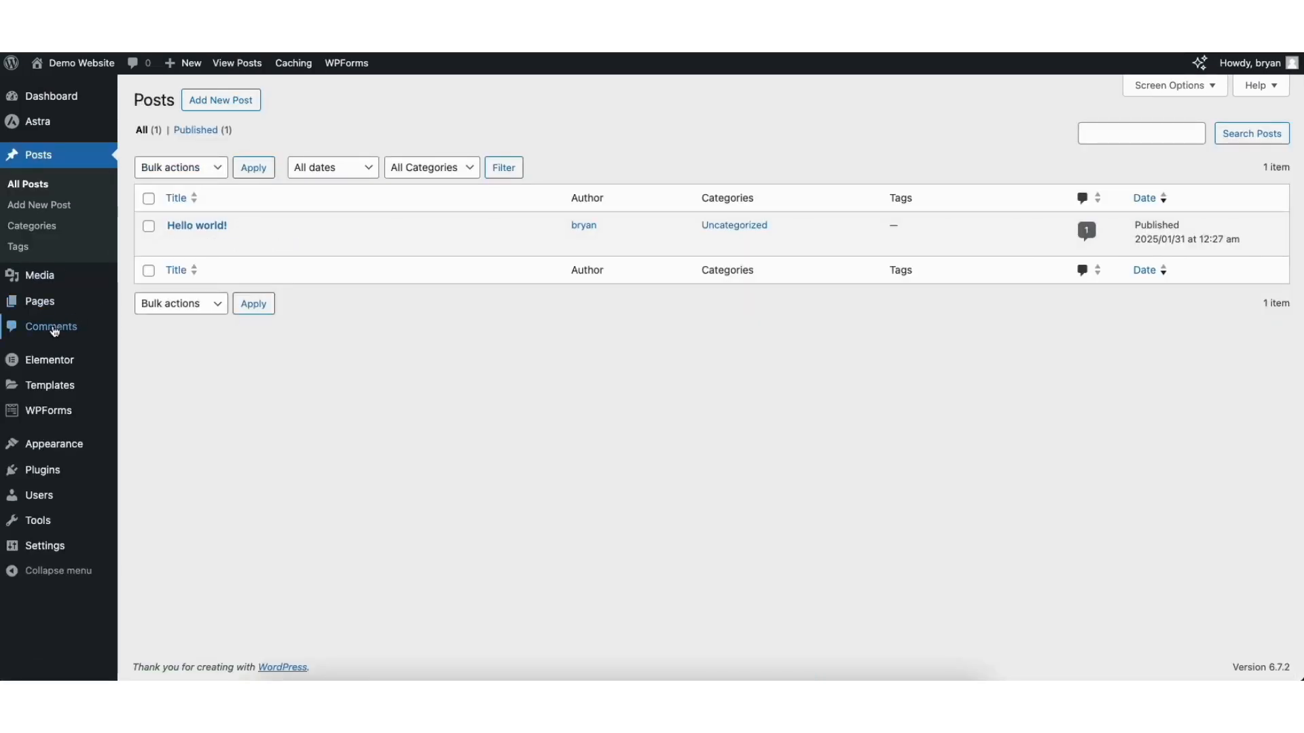
Step: Review the site's comments and view the featured plugins available to add
{"action": "left_click", "coordinate": [54, 329]}
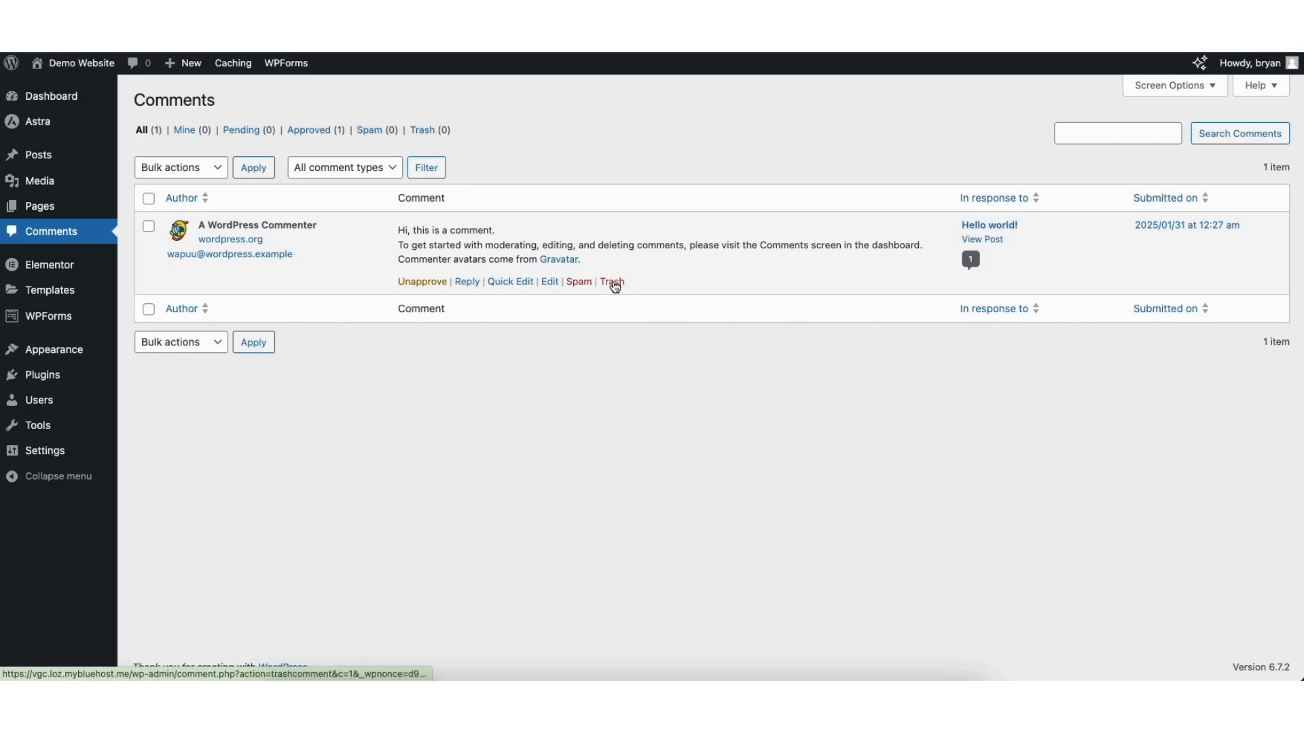
{"action": "mouse_move", "coordinate": [43, 381]}
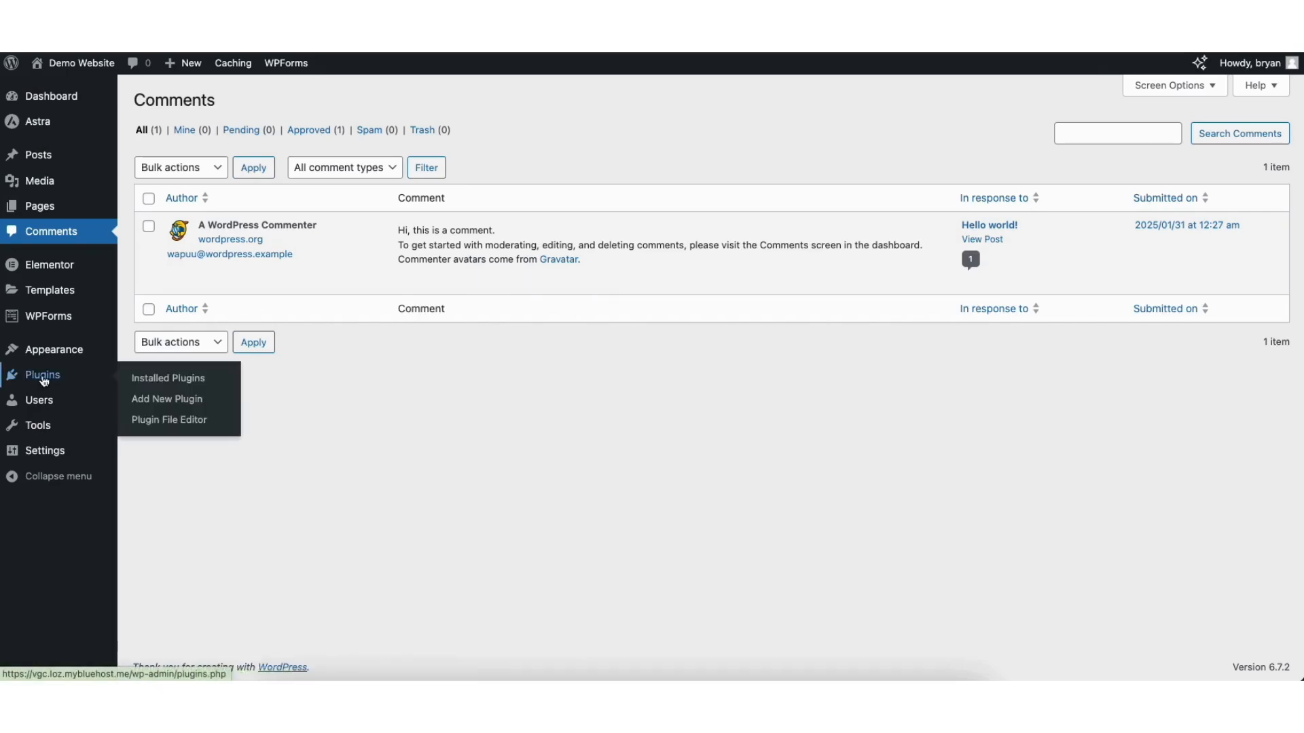
{"action": "left_click", "coordinate": [167, 399]}
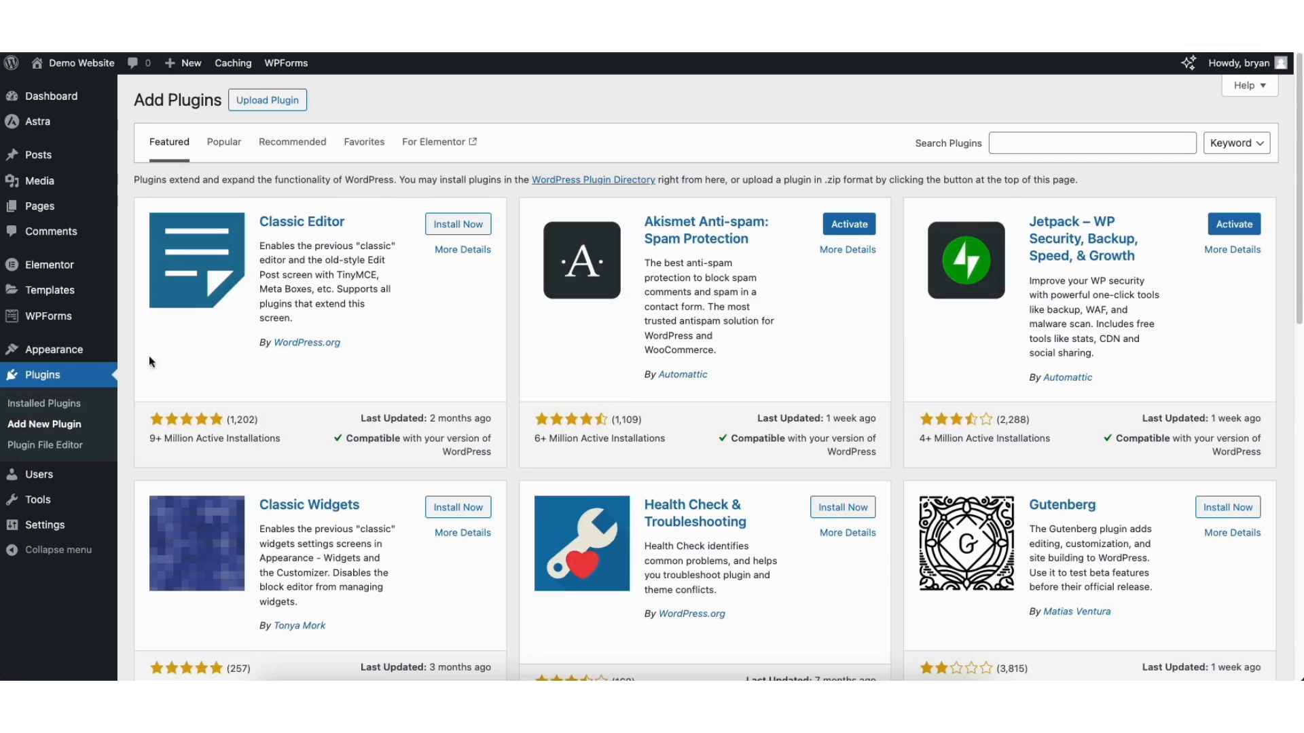
Step: Load the Navigation (Primary Menu) menu for editing in the site's menu settings
{"action": "mouse_move", "coordinate": [49, 357]}
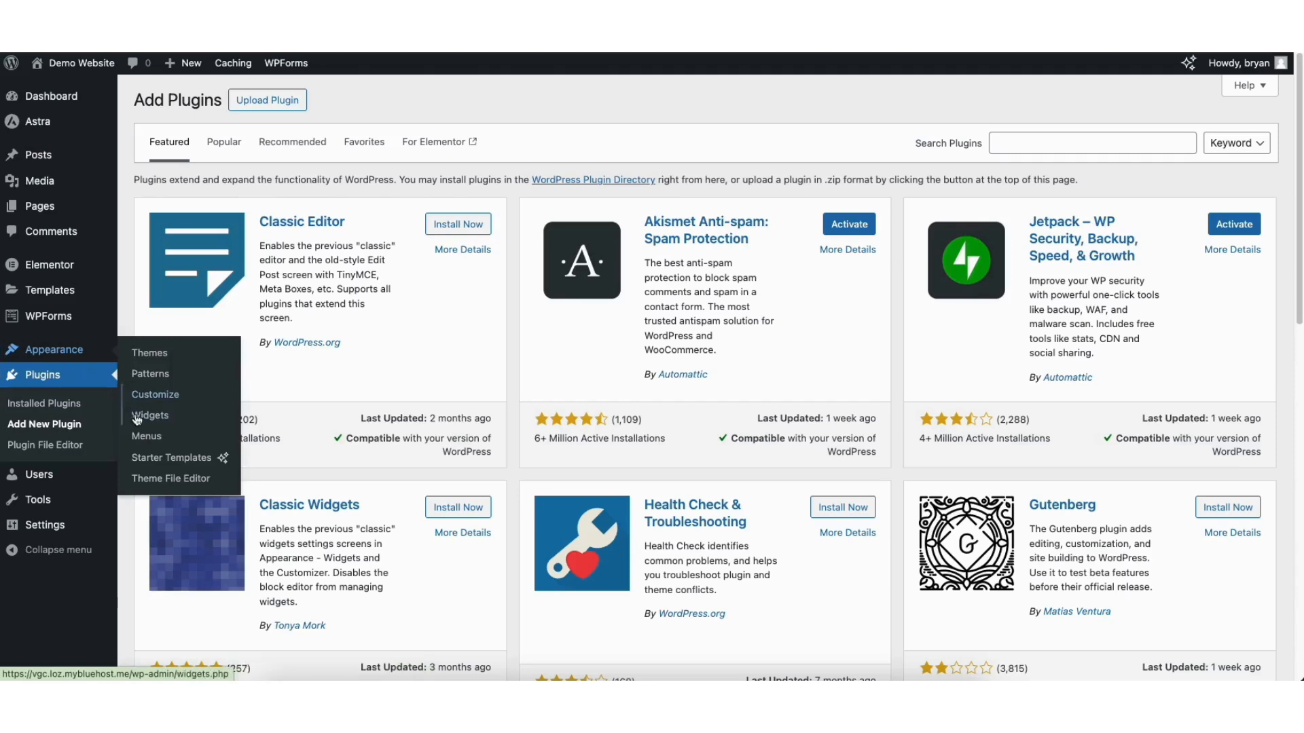
{"action": "left_click", "coordinate": [145, 438]}
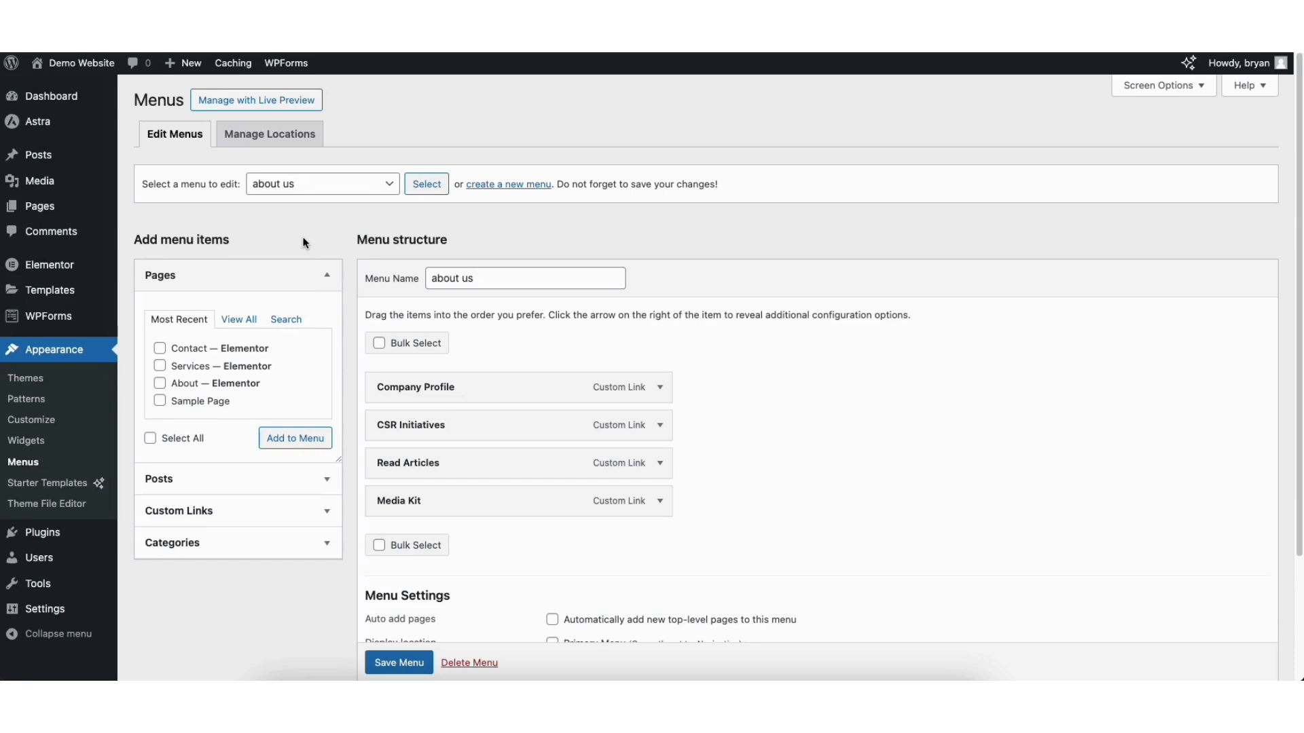
{"action": "left_click", "coordinate": [311, 185]}
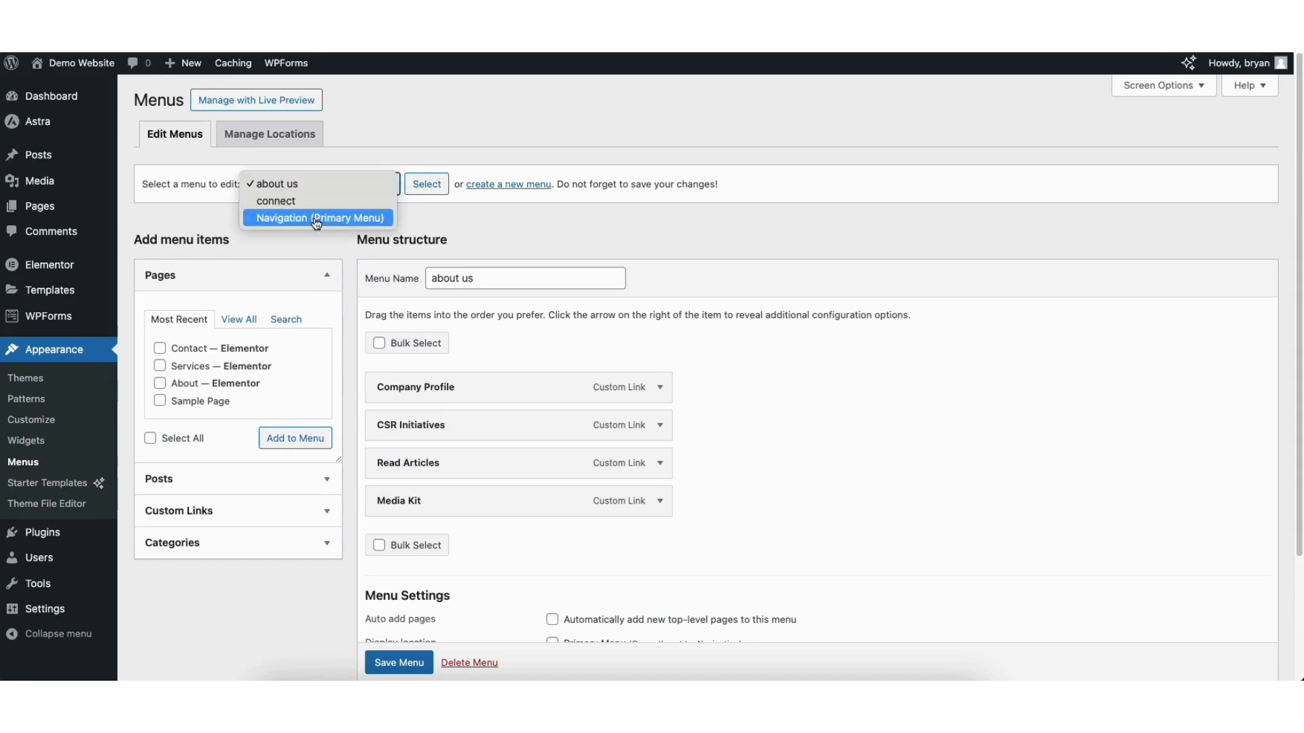
{"action": "left_click", "coordinate": [316, 218]}
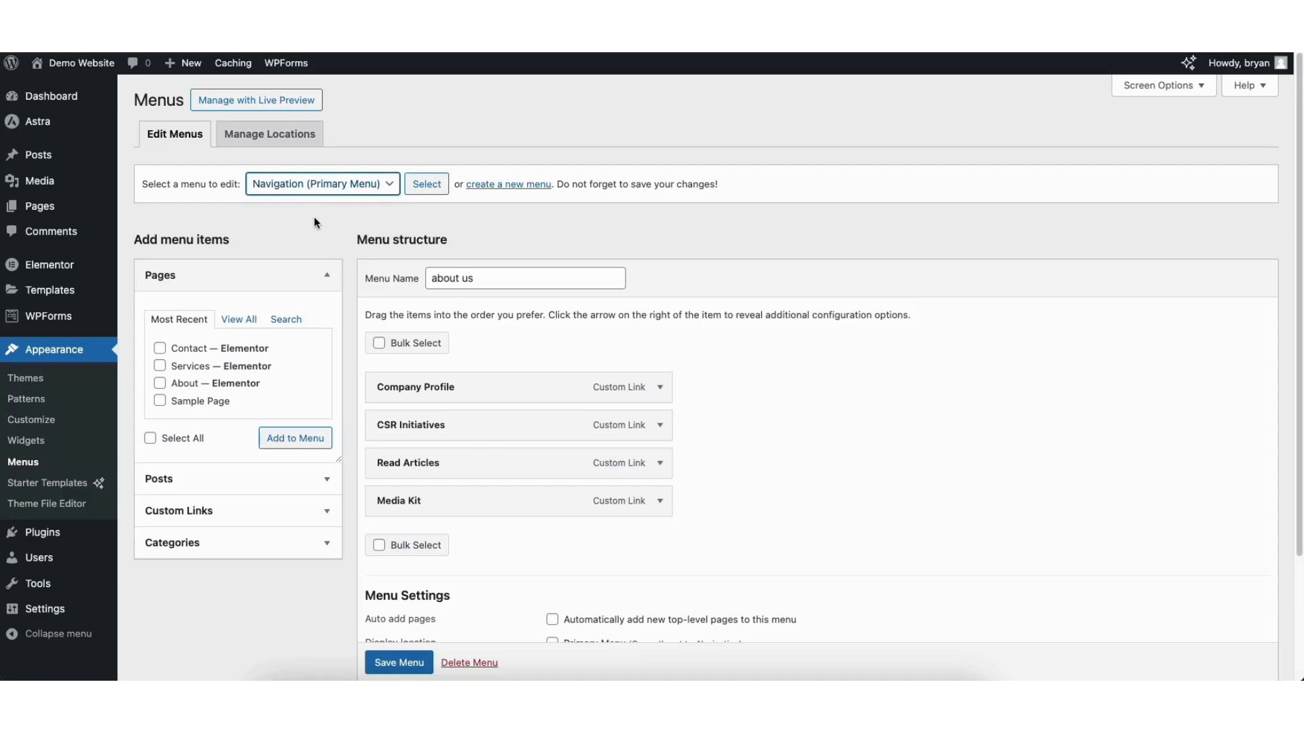
{"action": "left_click", "coordinate": [425, 186]}
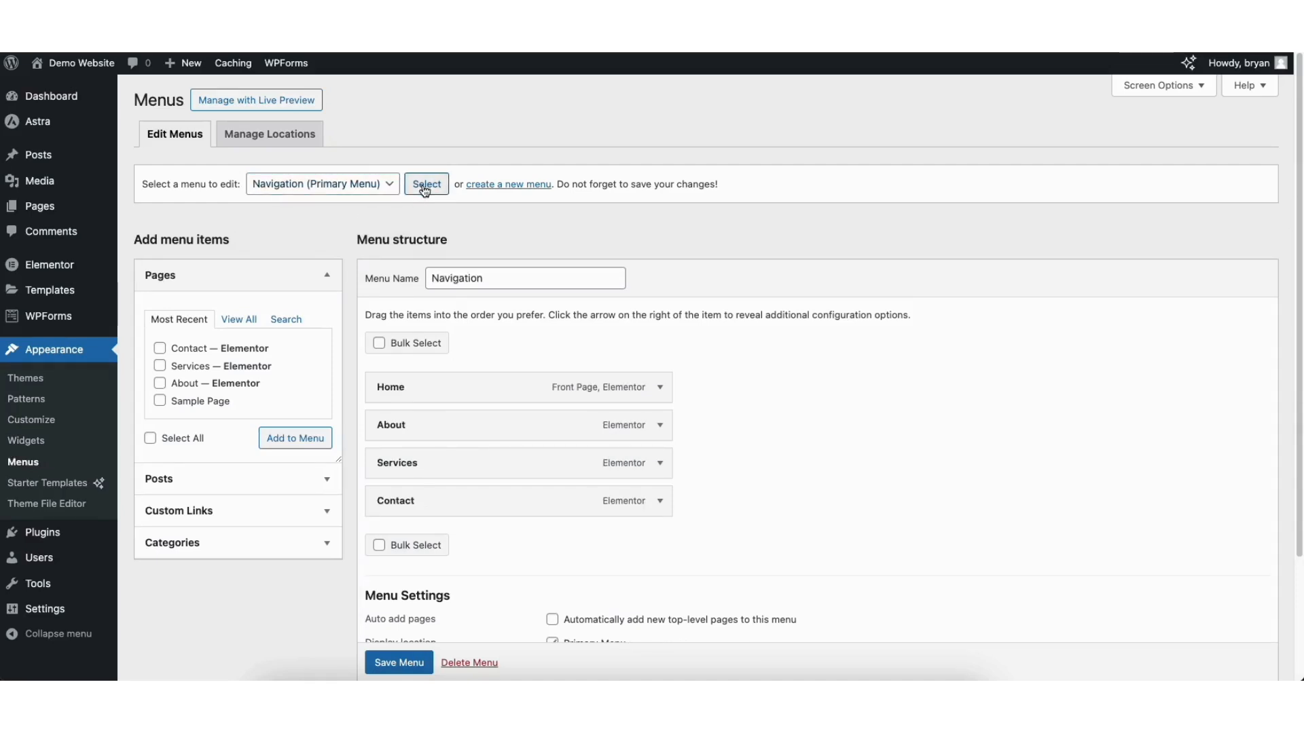
Step: Add Sample Page to the Navigation menu and place it between Services and Contact
{"action": "left_click", "coordinate": [159, 402]}
{"action": "left_click", "coordinate": [285, 438]}
{"action": "left_click_drag", "start_coordinate": [393, 540], "coordinate": [385, 500]}
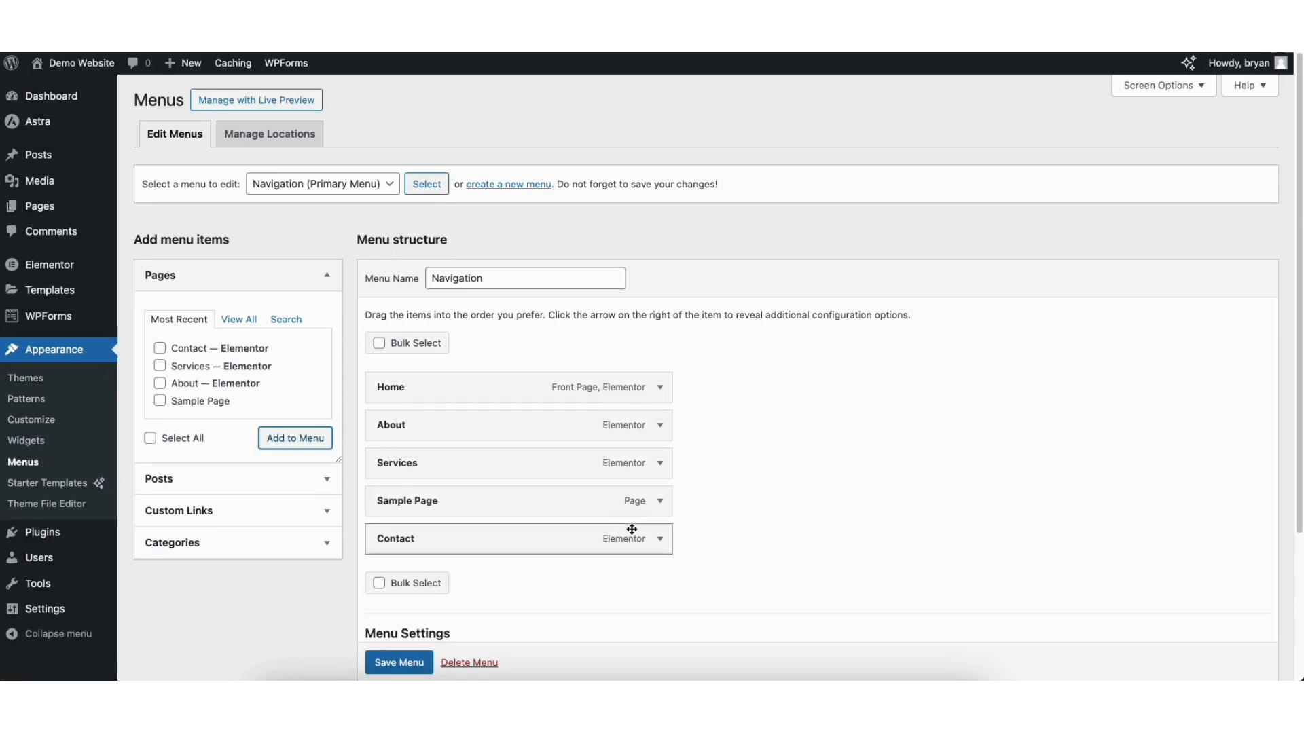
Step: Examine the Sample Page menu item's options, including its navigation label, parent, order and removal
{"action": "left_click", "coordinate": [660, 500]}
{"action": "scroll", "coordinate": [1296, 355], "scroll_direction": "down", "scroll_amount": 1}
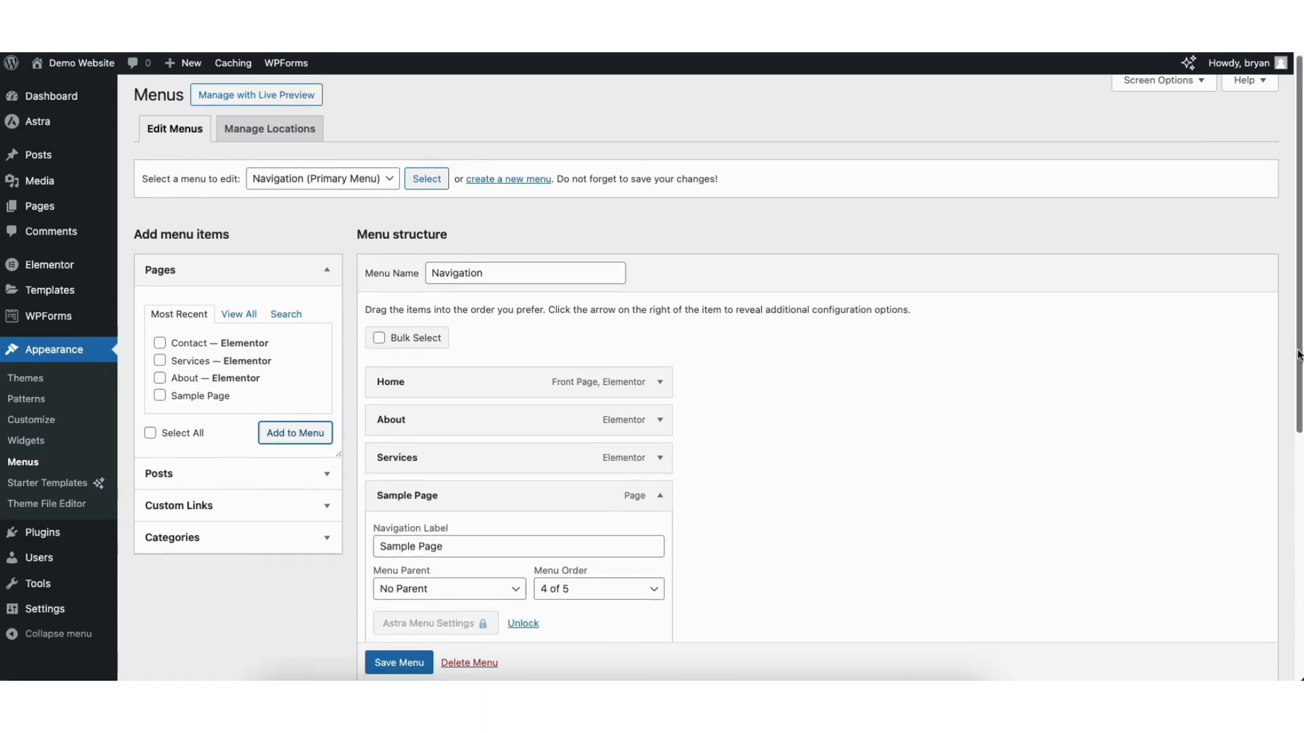
{"action": "scroll", "coordinate": [1297, 354], "scroll_direction": "down", "scroll_amount": 3}
{"action": "left_click_drag", "start_coordinate": [380, 367], "coordinate": [470, 367]}
{"action": "left_click", "coordinate": [431, 369]}
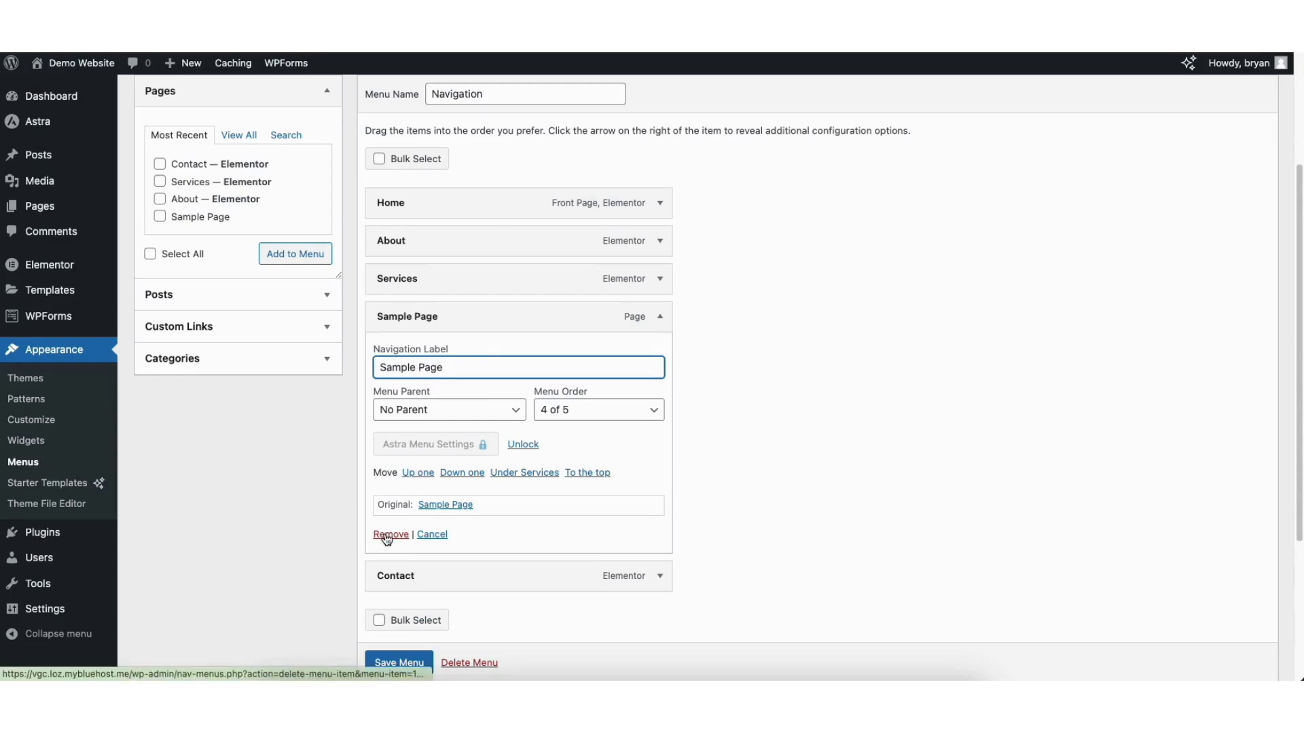
{"action": "left_click", "coordinate": [660, 319]}
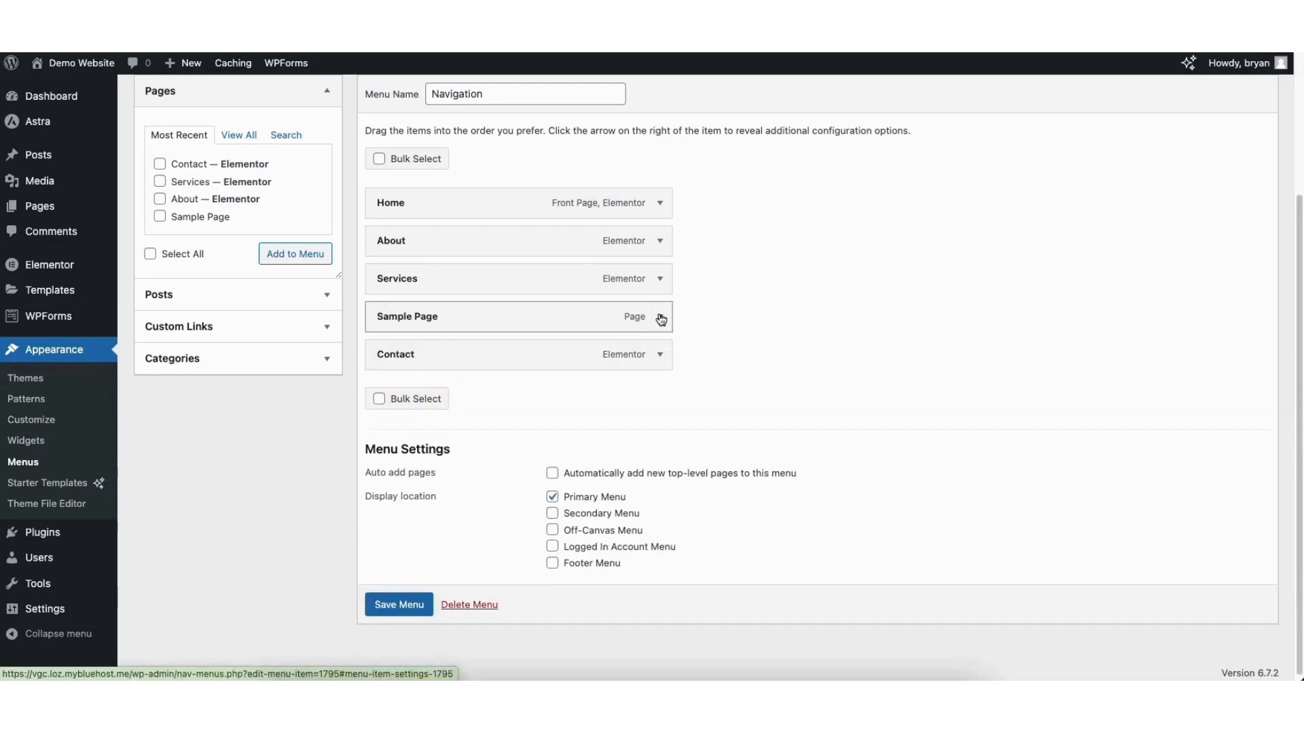
Step: Add a second Sample Page item, nest both Sample Page items under Services, and save the Navigation menu
{"action": "scroll", "coordinate": [1295, 320], "scroll_direction": "up", "scroll_amount": 3}
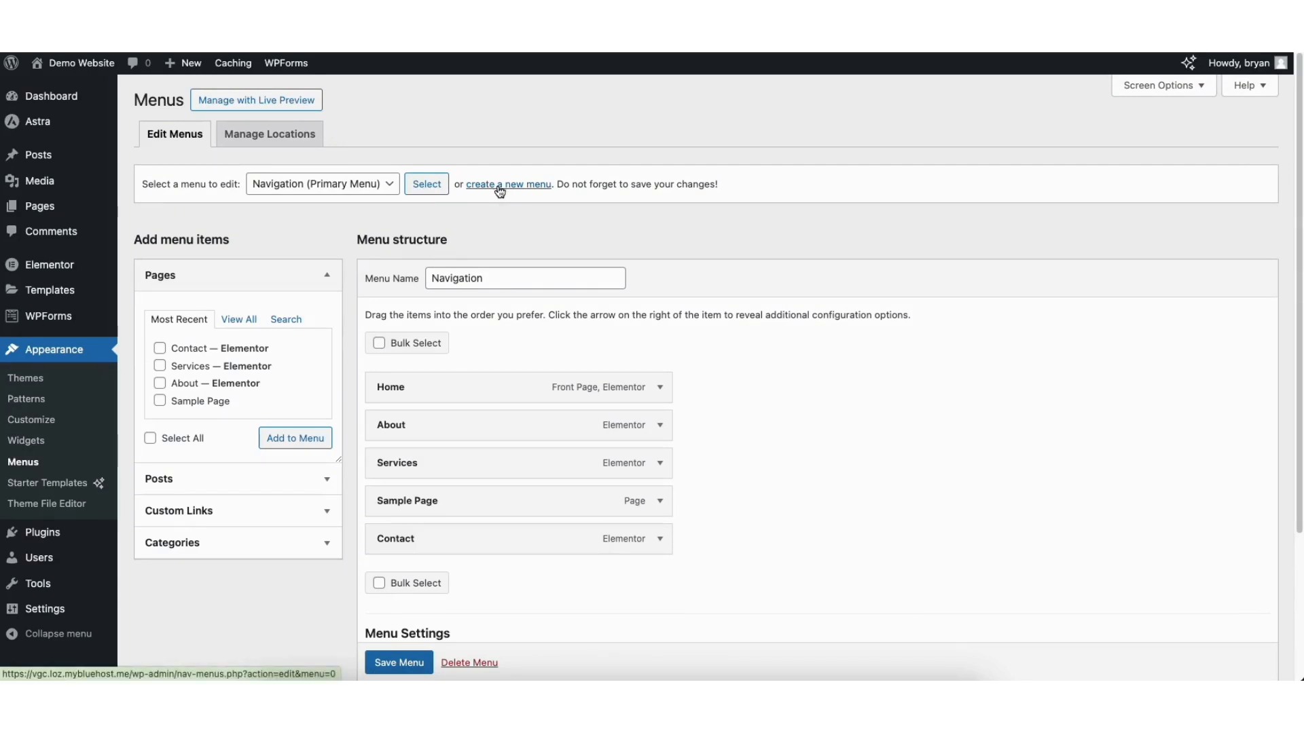
{"action": "left_click", "coordinate": [160, 401]}
{"action": "left_click", "coordinate": [281, 440]}
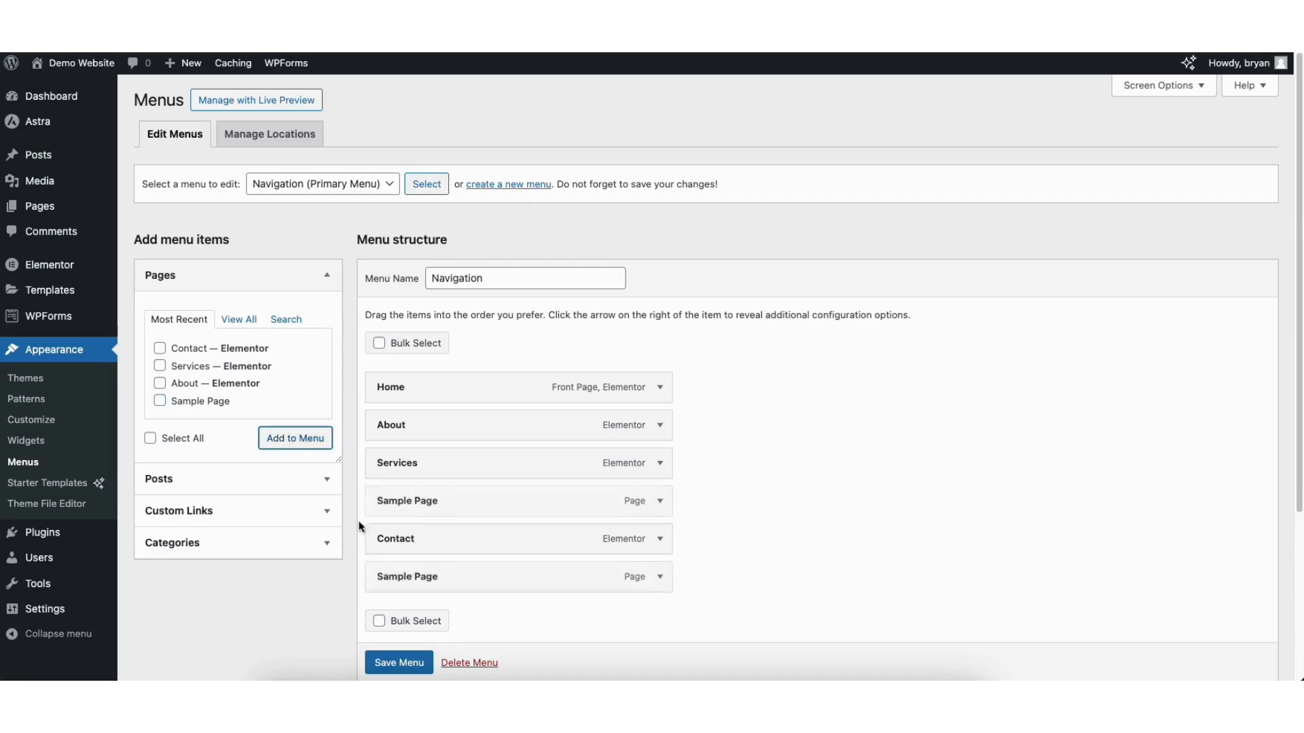
{"action": "left_click_drag", "start_coordinate": [406, 577], "coordinate": [430, 499]}
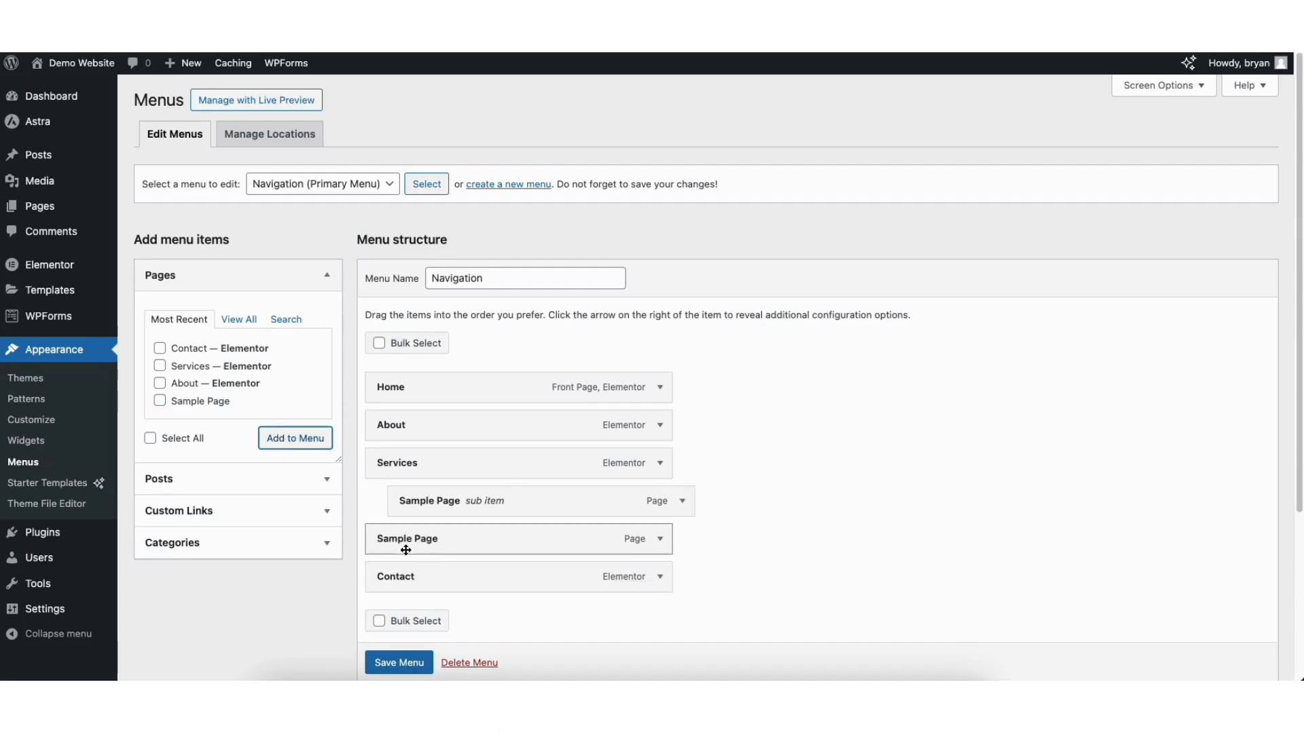
{"action": "left_click_drag", "start_coordinate": [400, 541], "coordinate": [429, 543]}
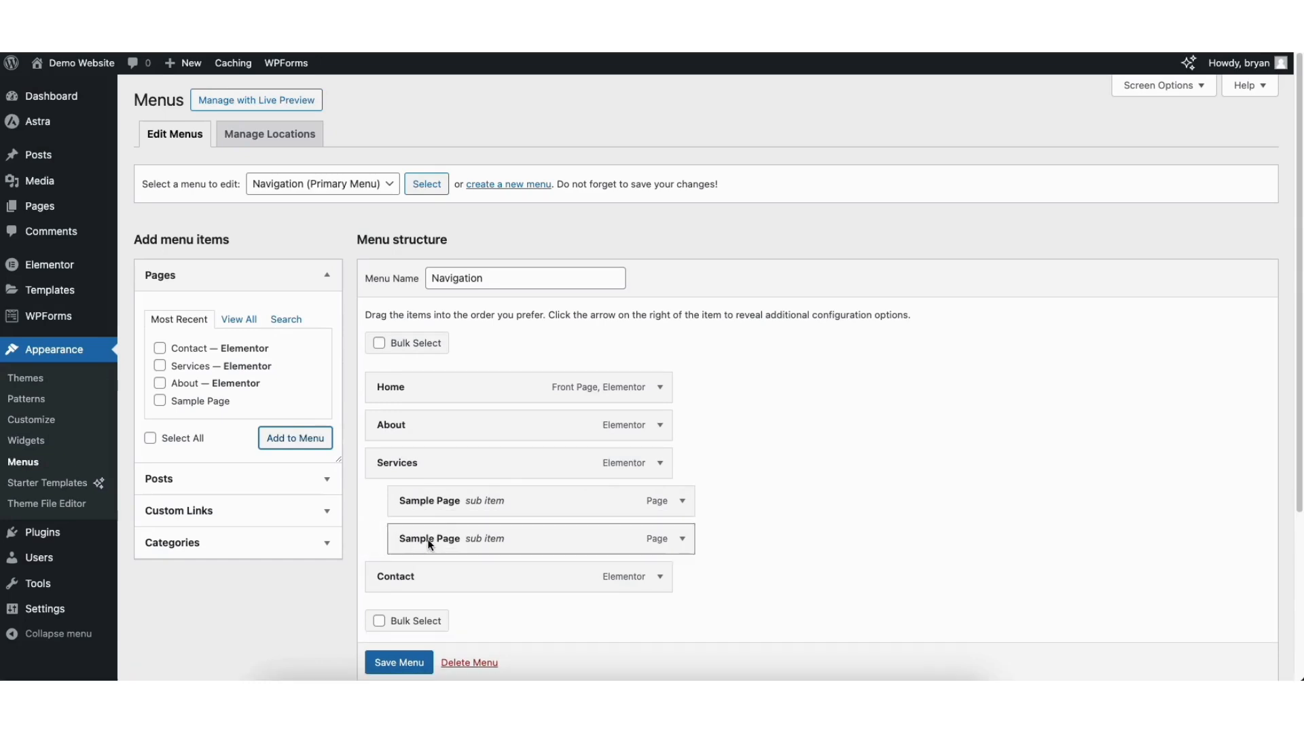
{"action": "left_click", "coordinate": [386, 663]}
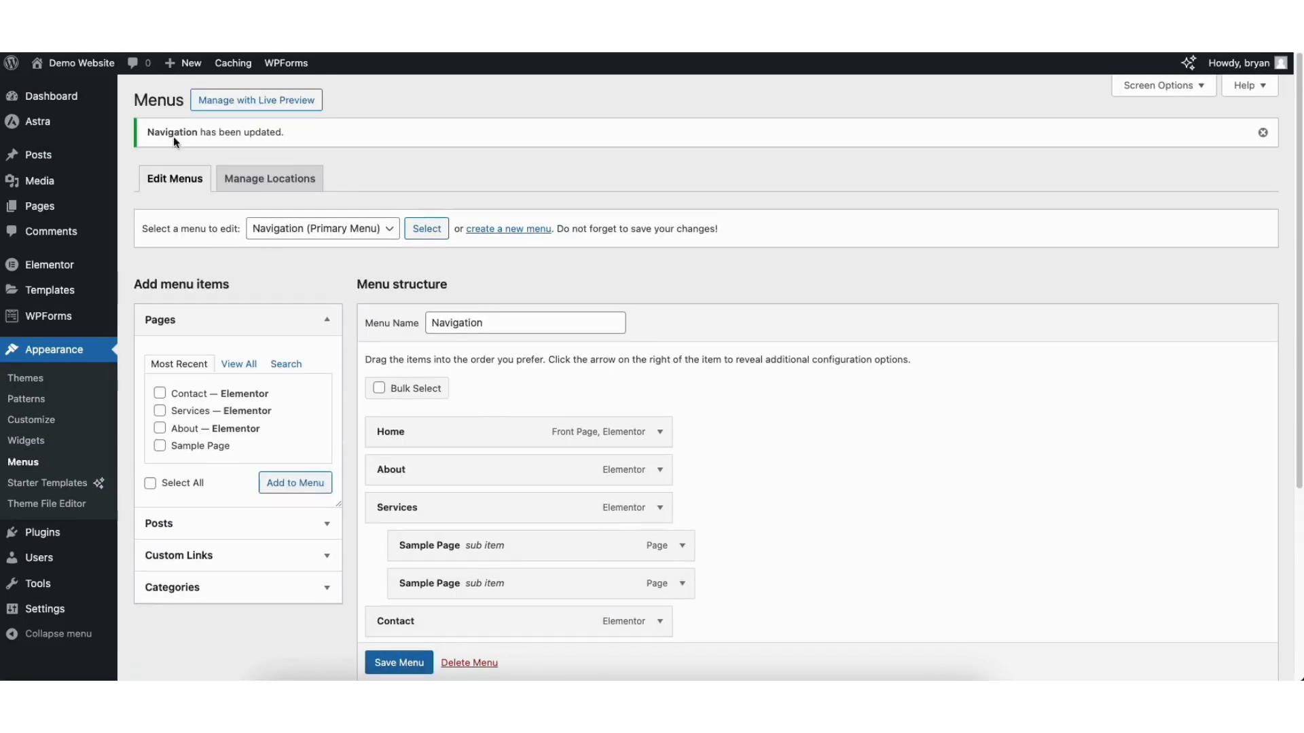
Step: Visit the live site and check the dropdown under Services in the header navigation
{"action": "mouse_move", "coordinate": [64, 64]}
{"action": "left_click", "coordinate": [51, 90]}
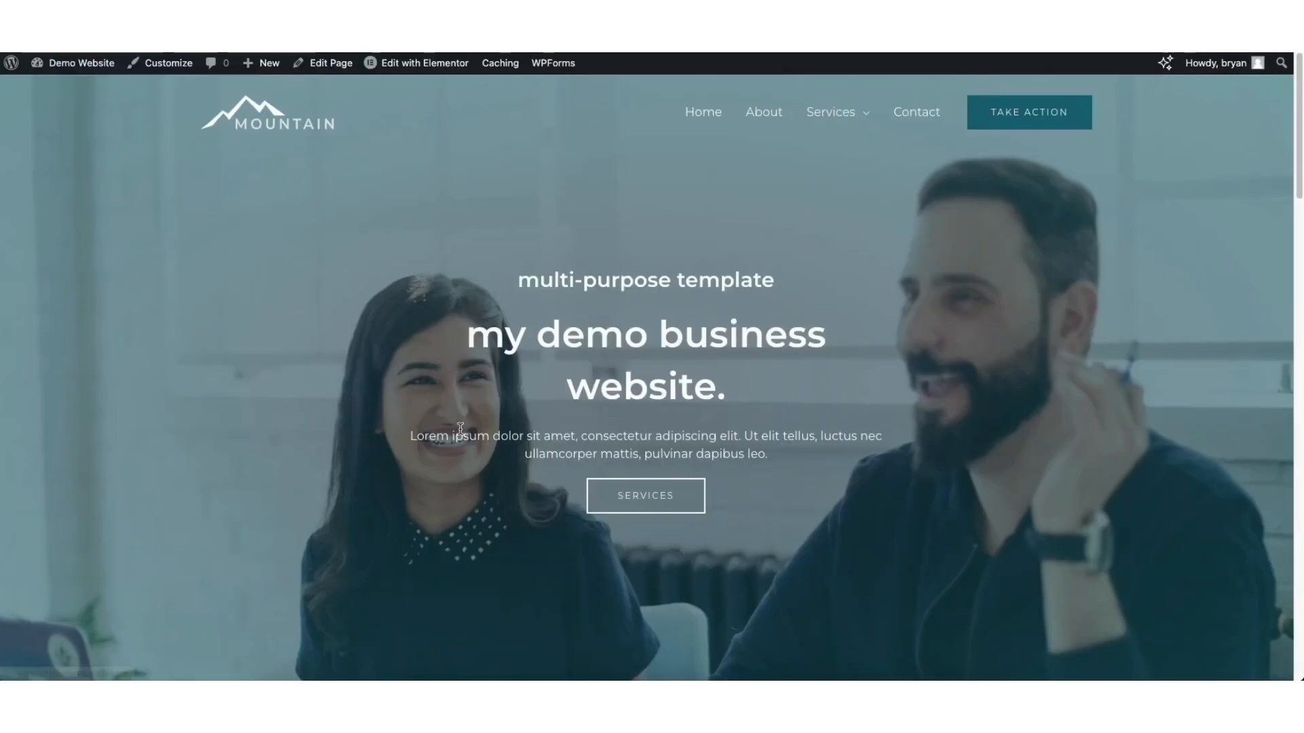
{"action": "mouse_move", "coordinate": [838, 113]}
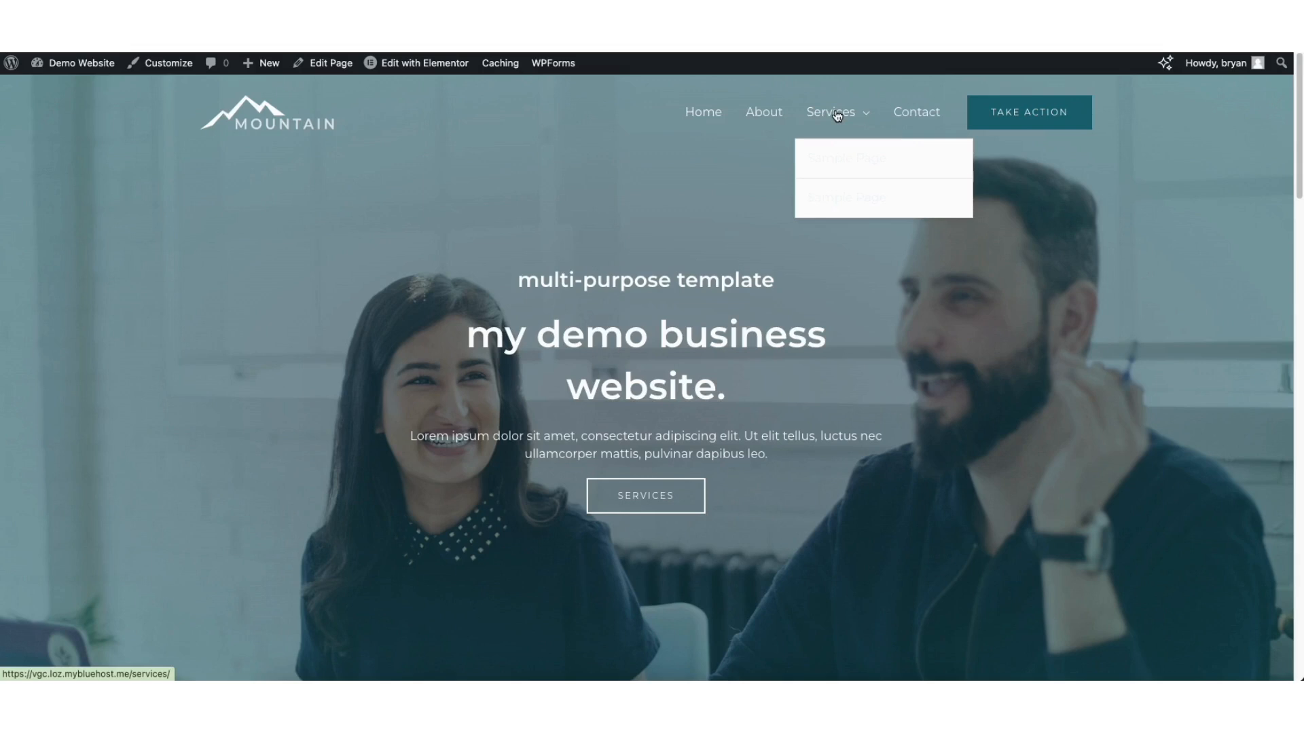
Step: Set the submenu text/link colour to the dark navy #000F2B in the Transparent Header design, and check the Services dropdown in the preview
{"action": "left_click", "coordinate": [162, 66]}
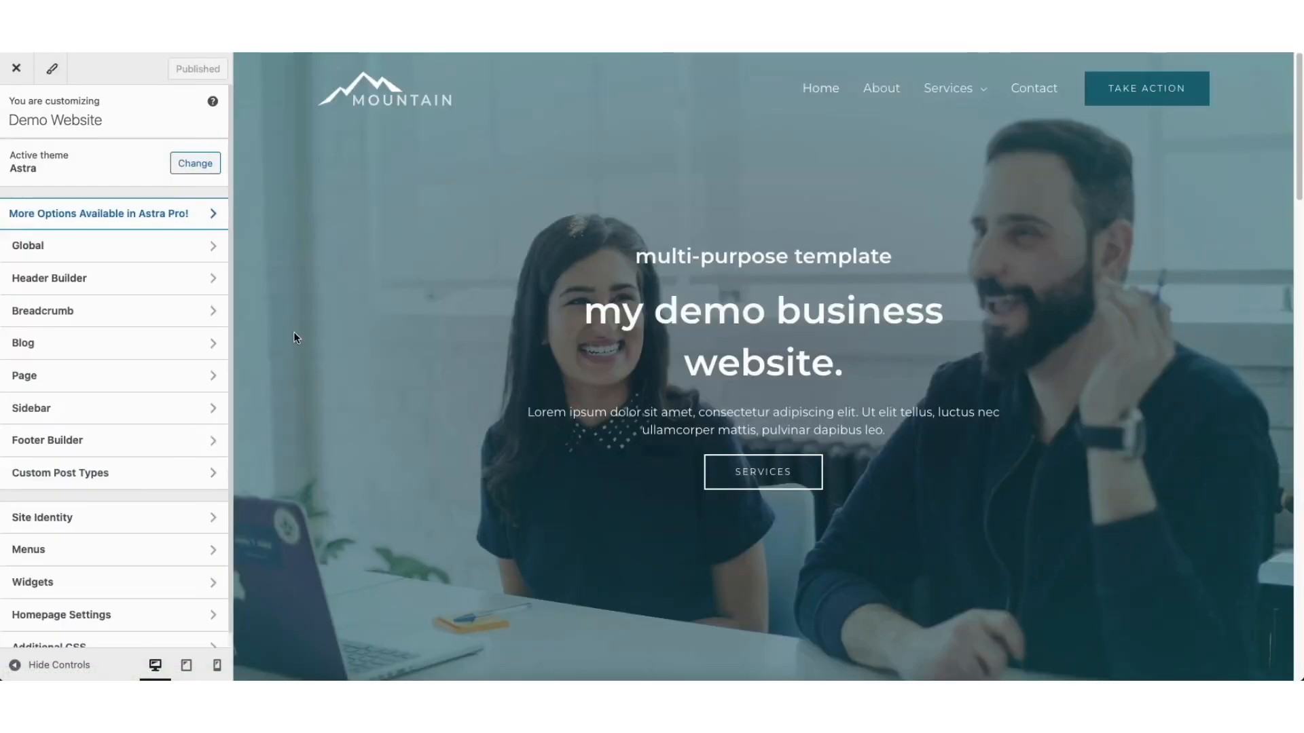
{"action": "left_click", "coordinate": [154, 277]}
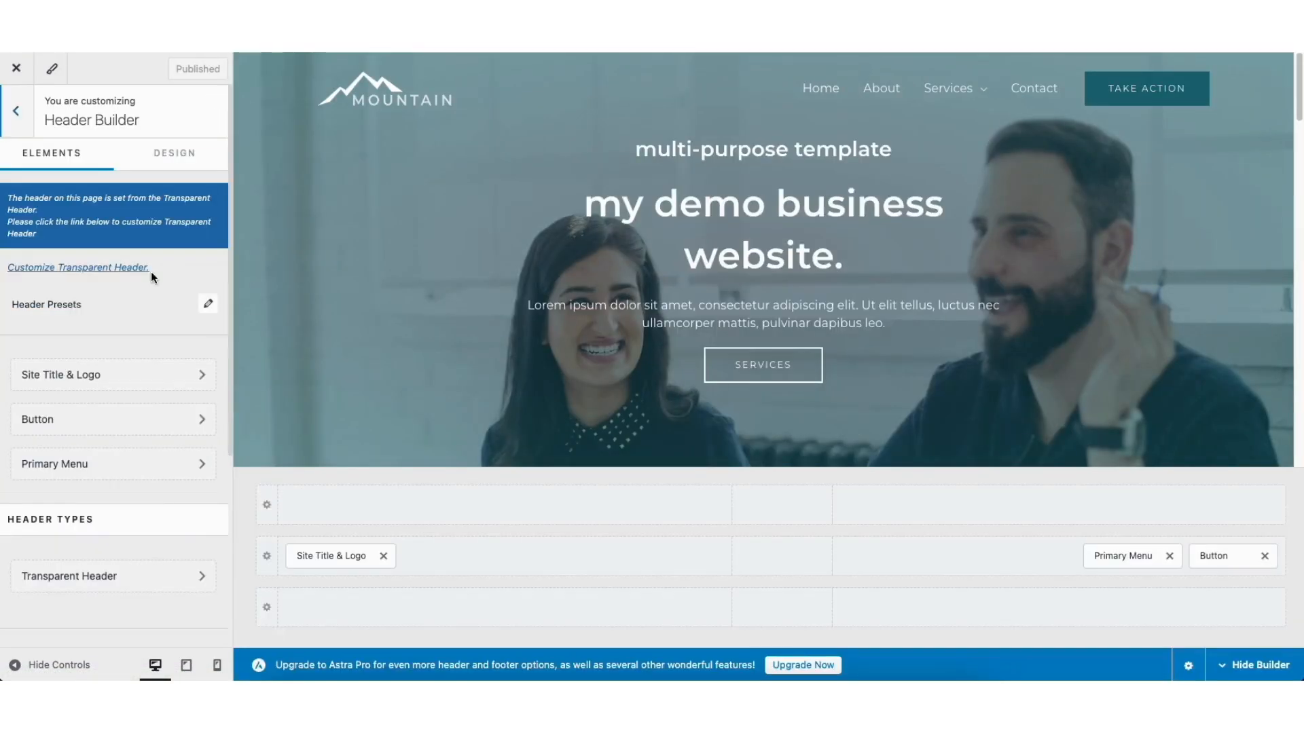
{"action": "left_click", "coordinate": [96, 578]}
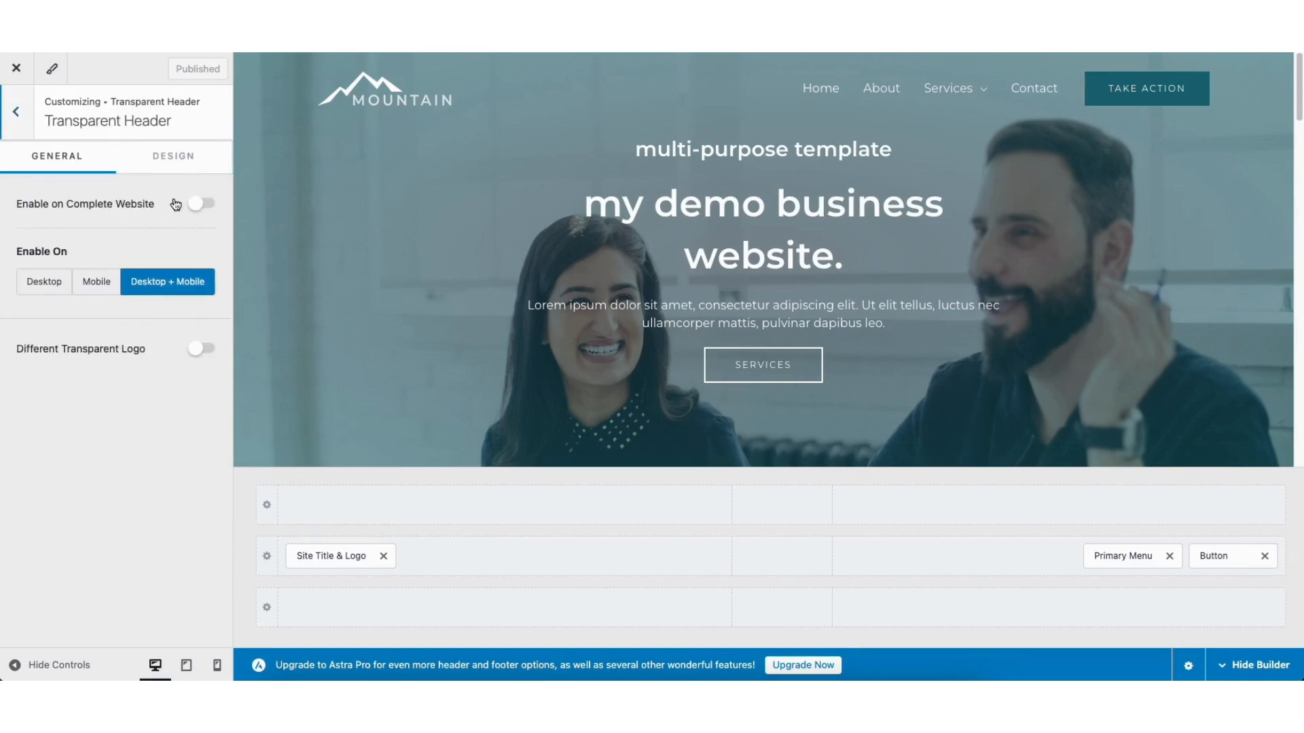
{"action": "left_click", "coordinate": [165, 160]}
{"action": "left_click_drag", "start_coordinate": [230, 175], "coordinate": [218, 320]}
{"action": "scroll", "coordinate": [218, 358], "scroll_direction": "down", "scroll_amount": 1}
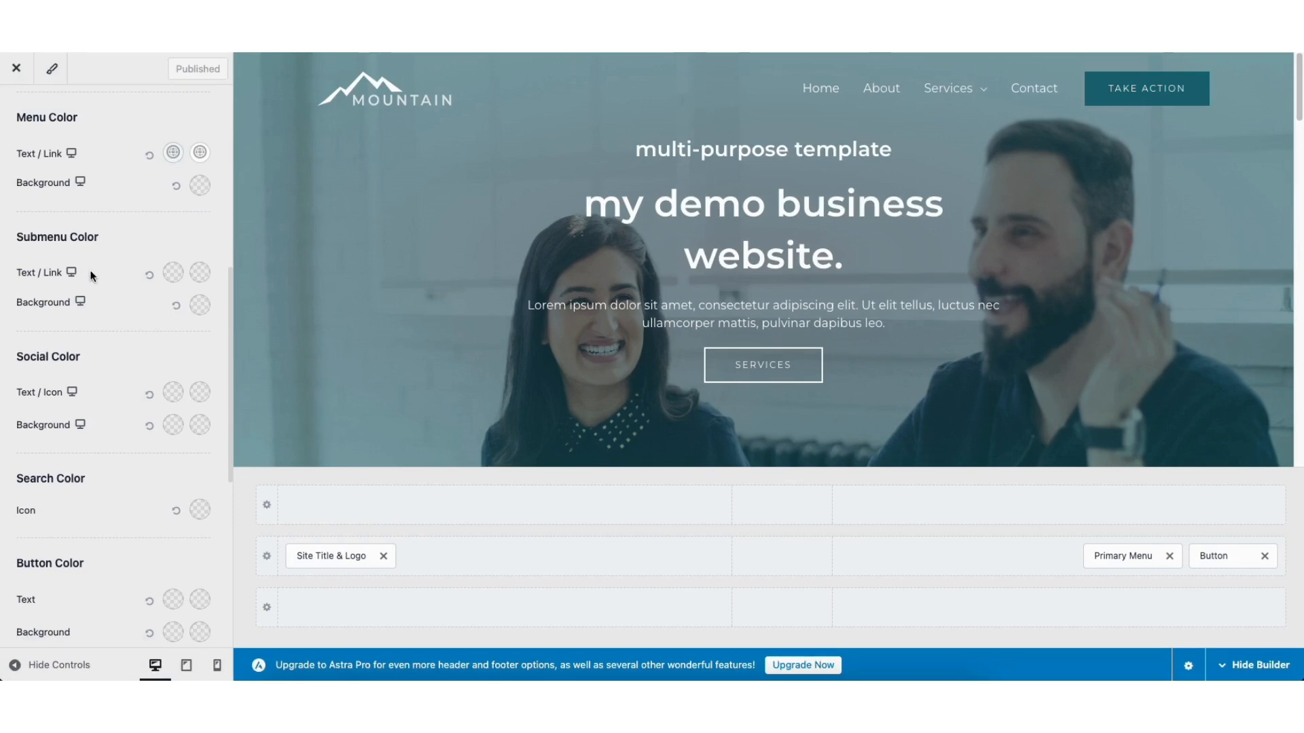
{"action": "left_click", "coordinate": [173, 273]}
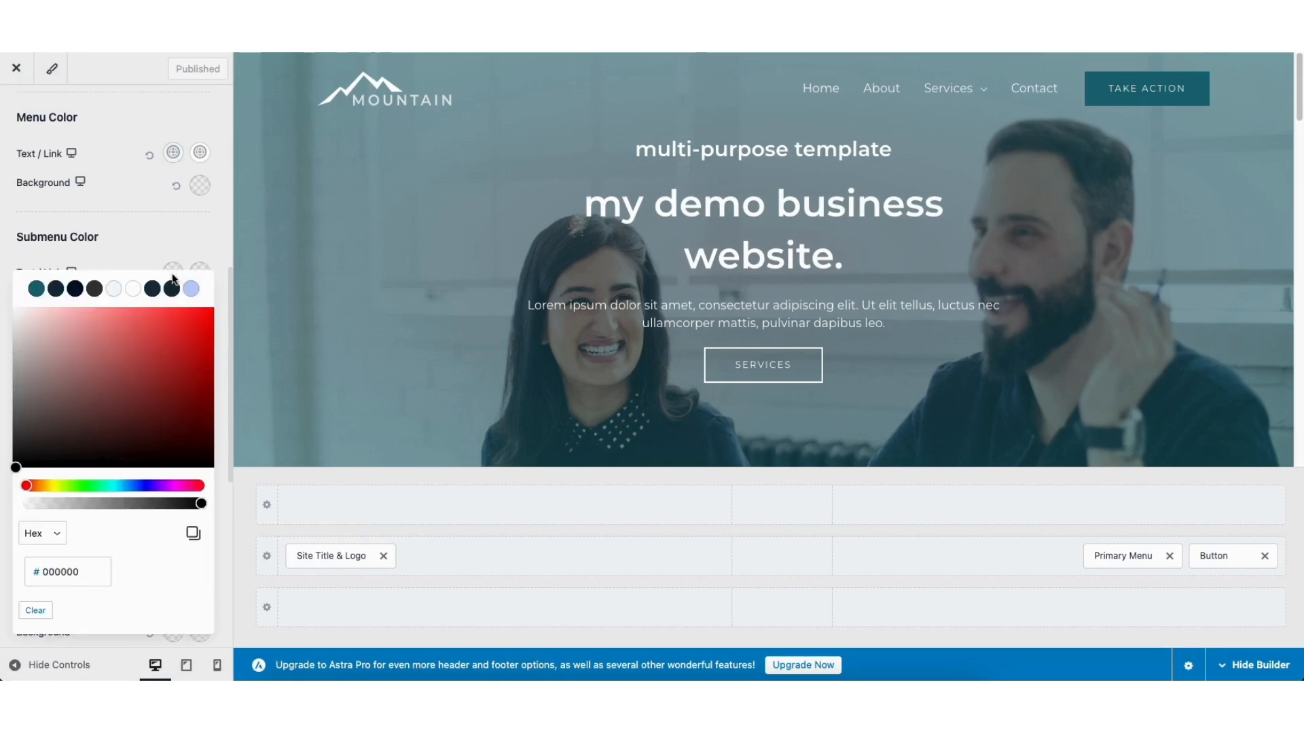
{"action": "left_click", "coordinate": [75, 290]}
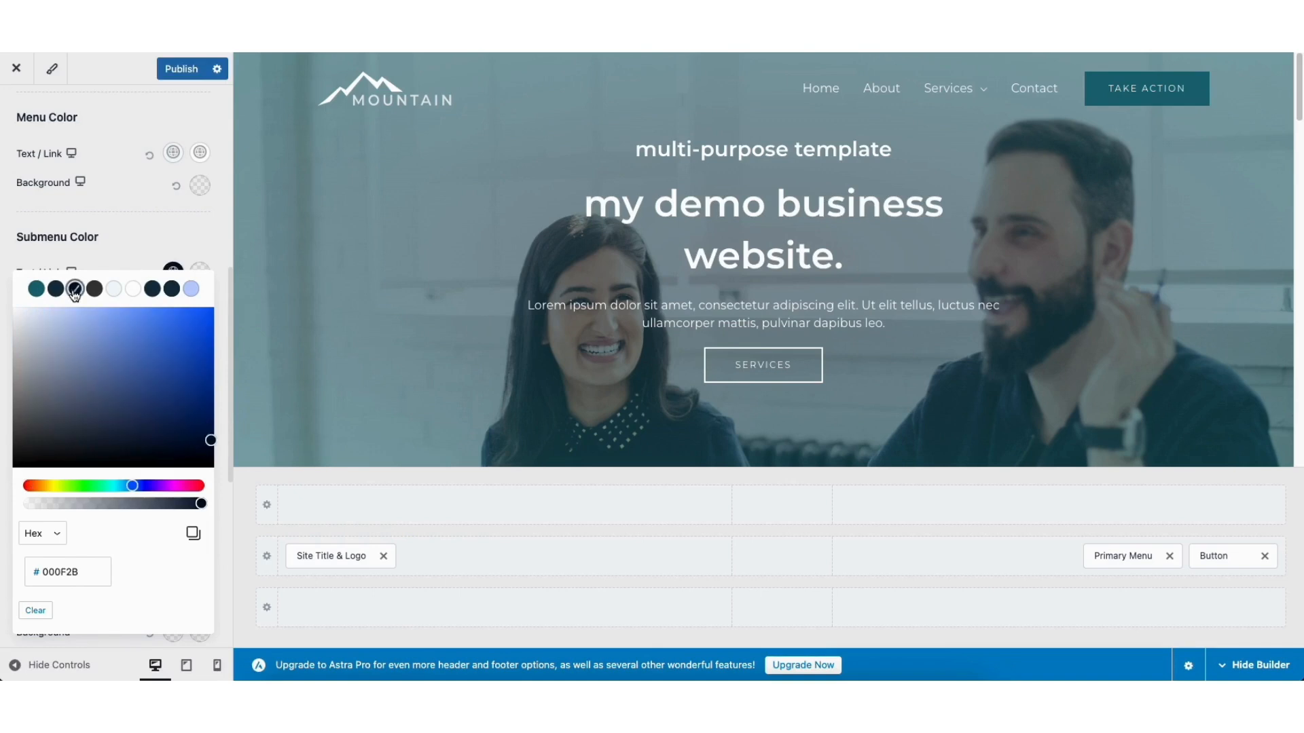
{"action": "mouse_move", "coordinate": [975, 90]}
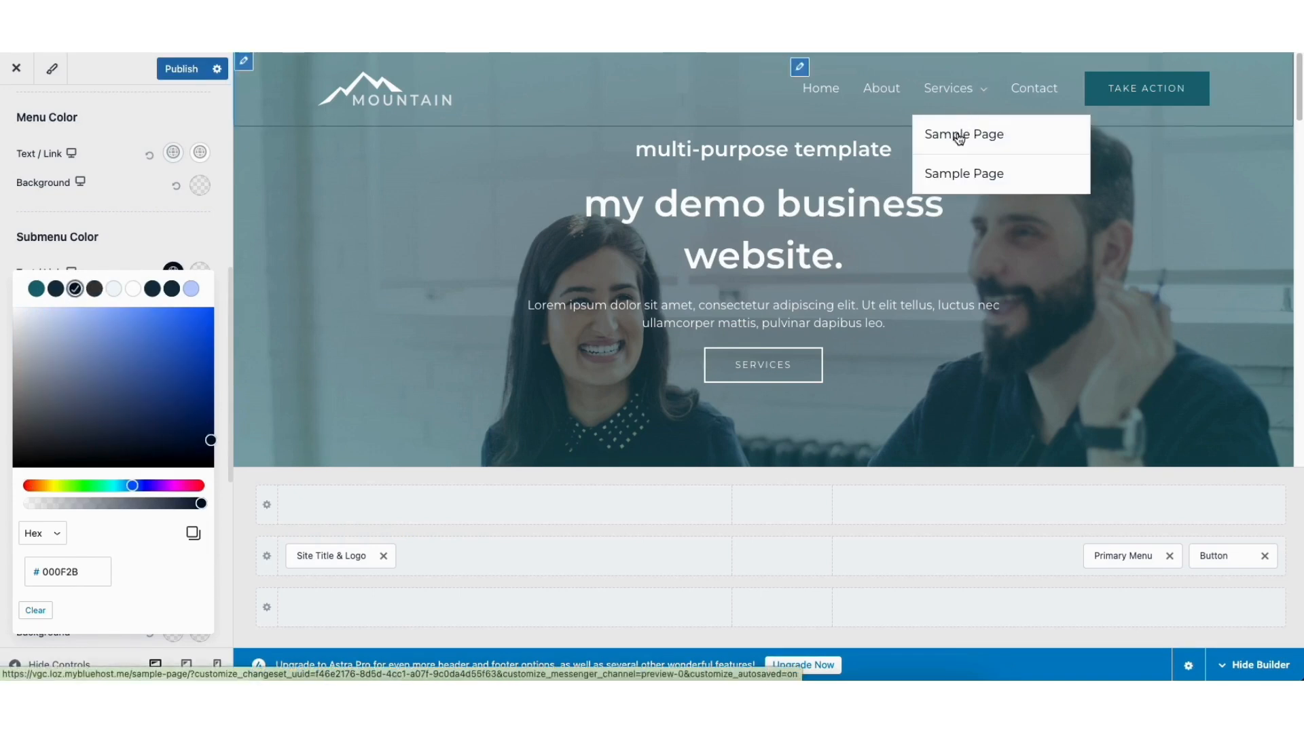
{"action": "left_click", "coordinate": [195, 237]}
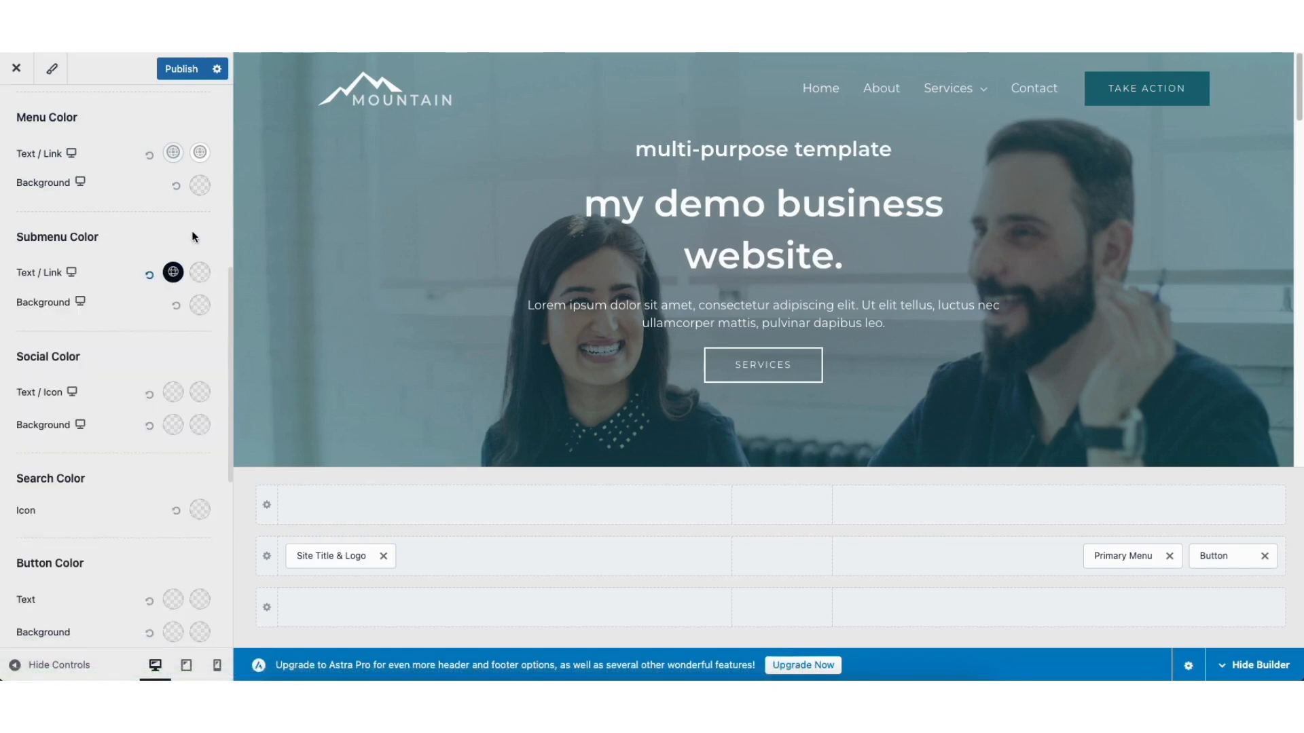
Step: Set the submenu's text/link hover colour to teal #1A6C7A, preview the Services dropdown, and publish the header changes
{"action": "left_click", "coordinate": [199, 273]}
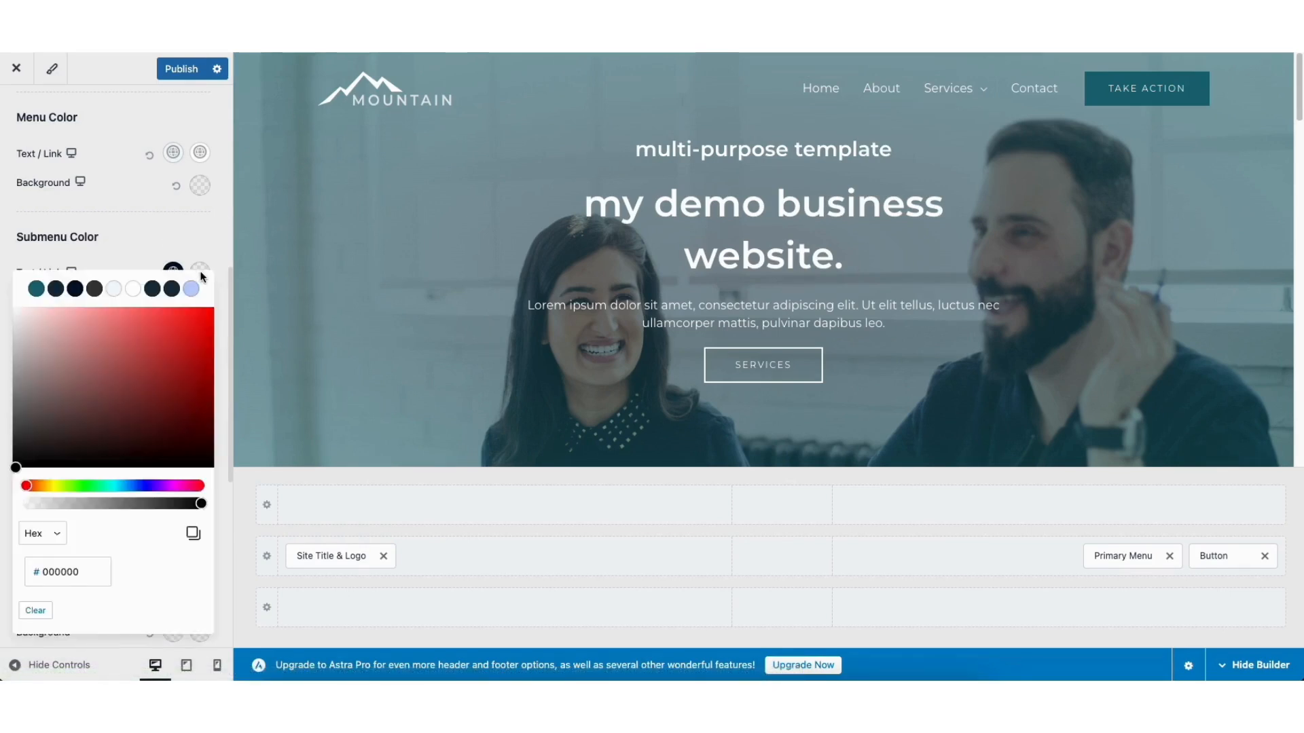
{"action": "left_click", "coordinate": [36, 290]}
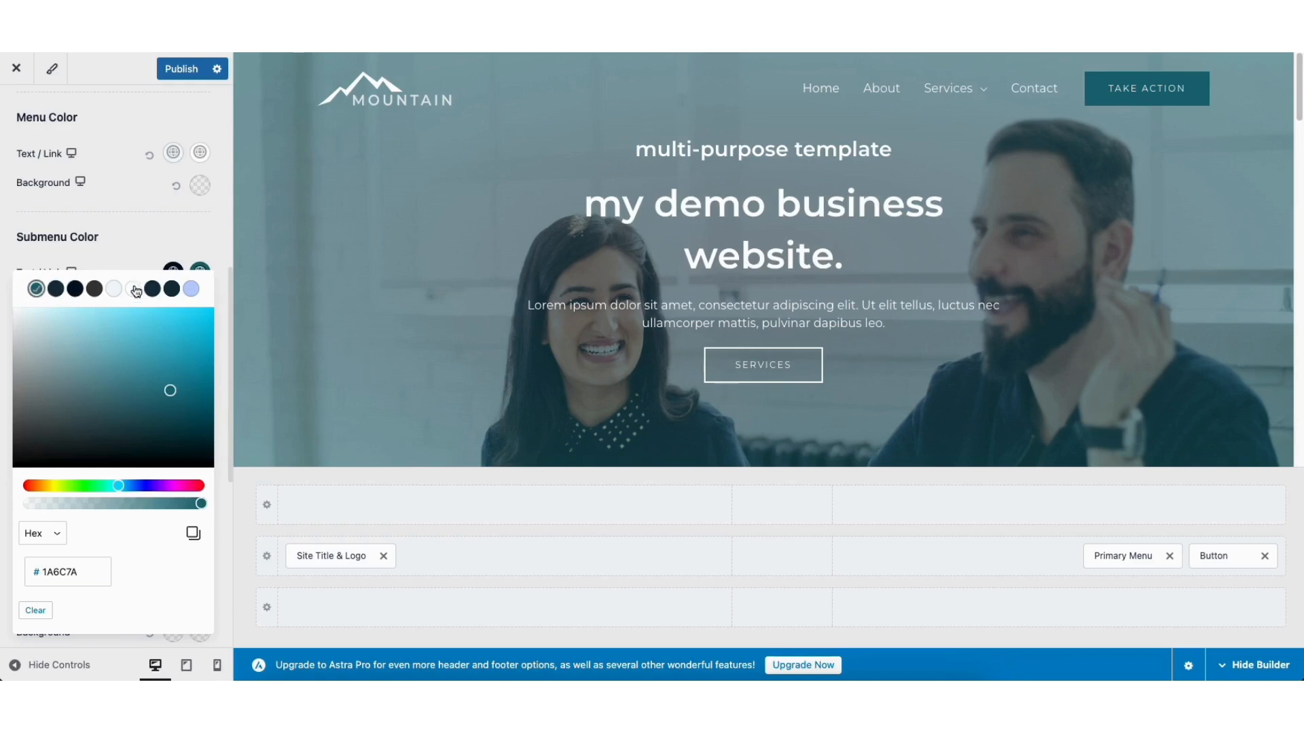
{"action": "mouse_move", "coordinate": [952, 95]}
{"action": "left_click", "coordinate": [175, 70]}
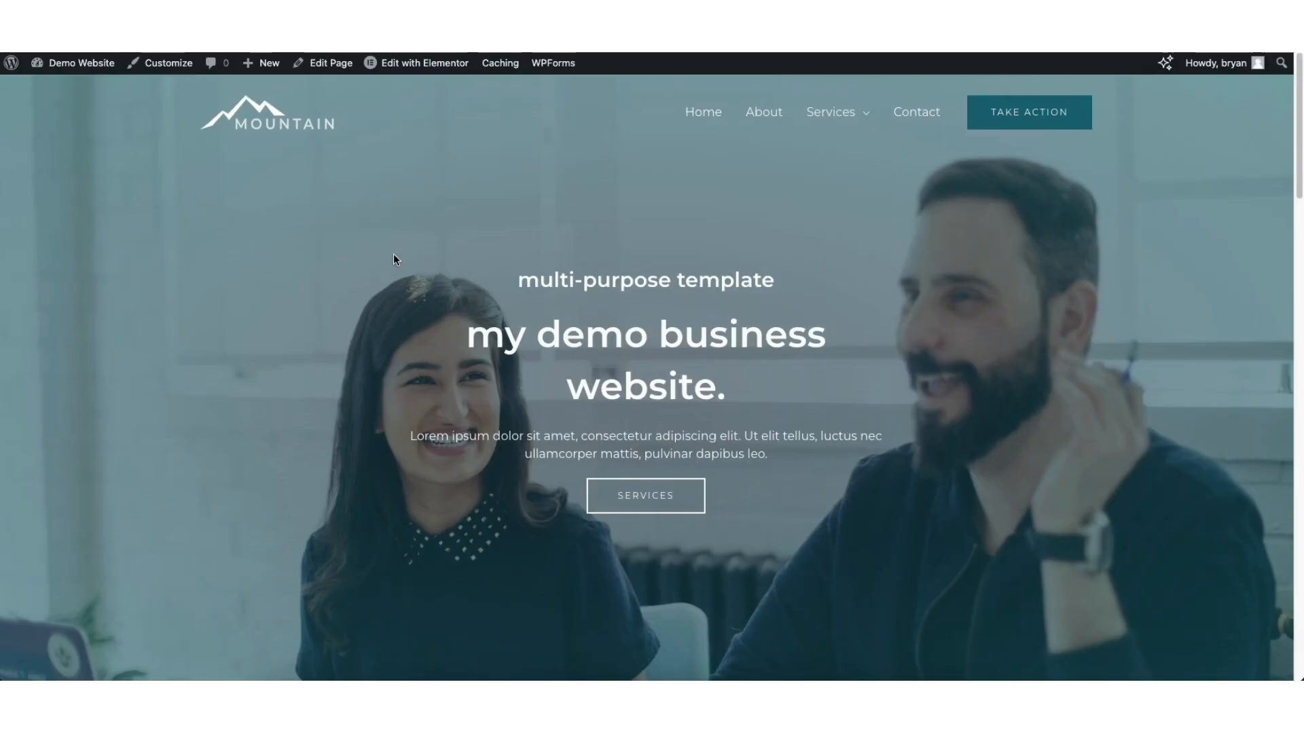
Step: View the message form on the live Contact page, and open the Contact Form for editing in WPForms
{"action": "left_click", "coordinate": [918, 114]}
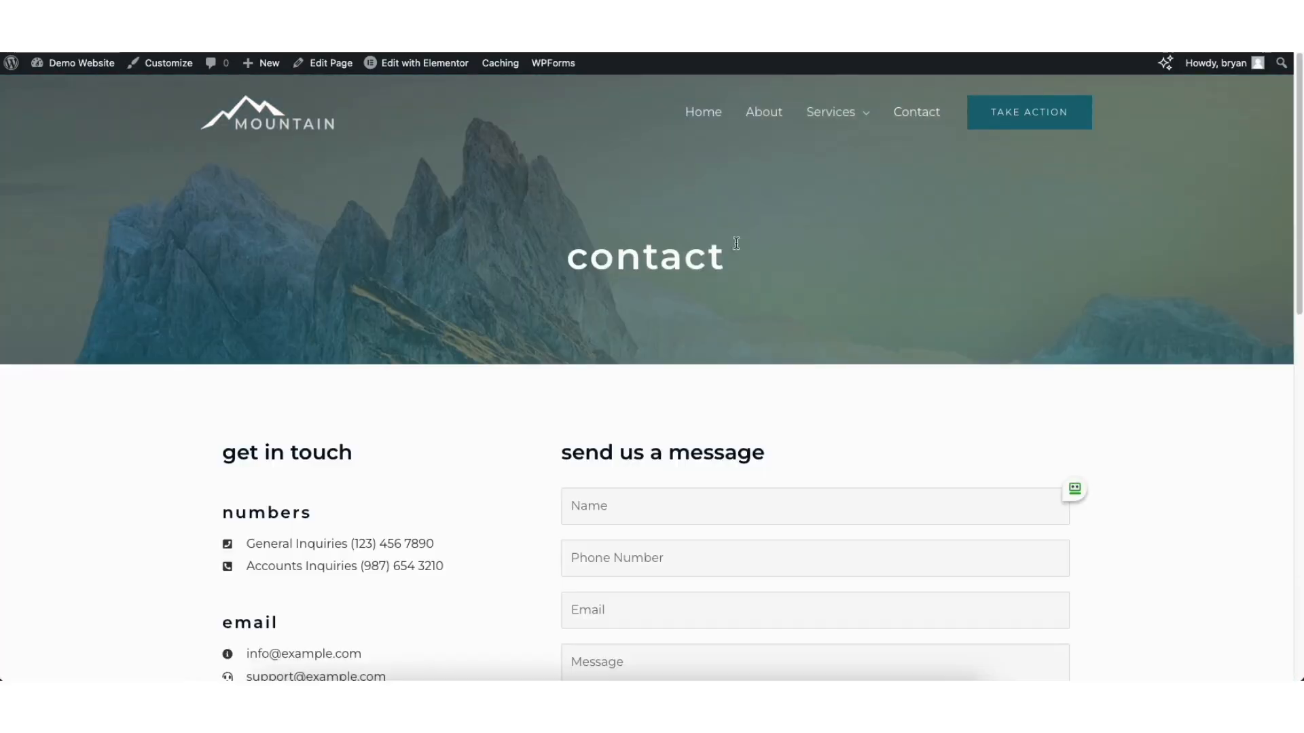
{"action": "left_click_drag", "start_coordinate": [1294, 99], "coordinate": [1292, 191]}
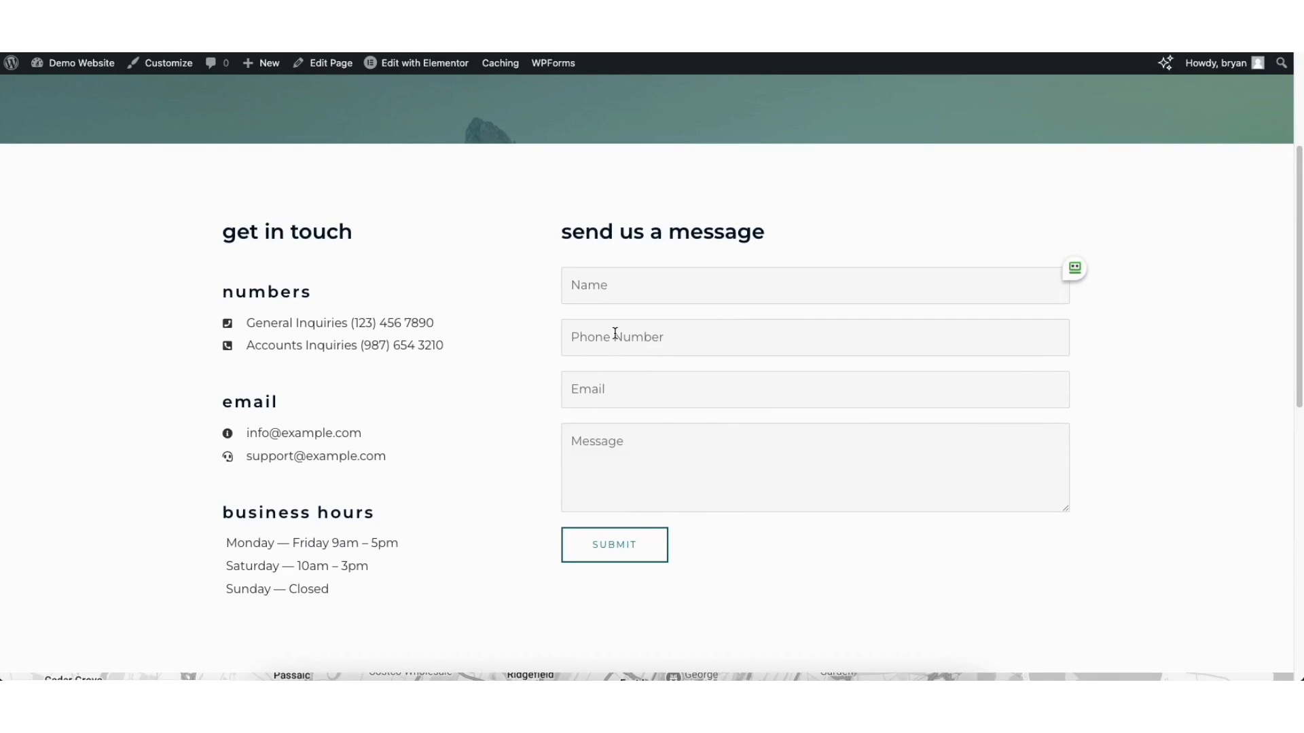
{"action": "mouse_move", "coordinate": [75, 64]}
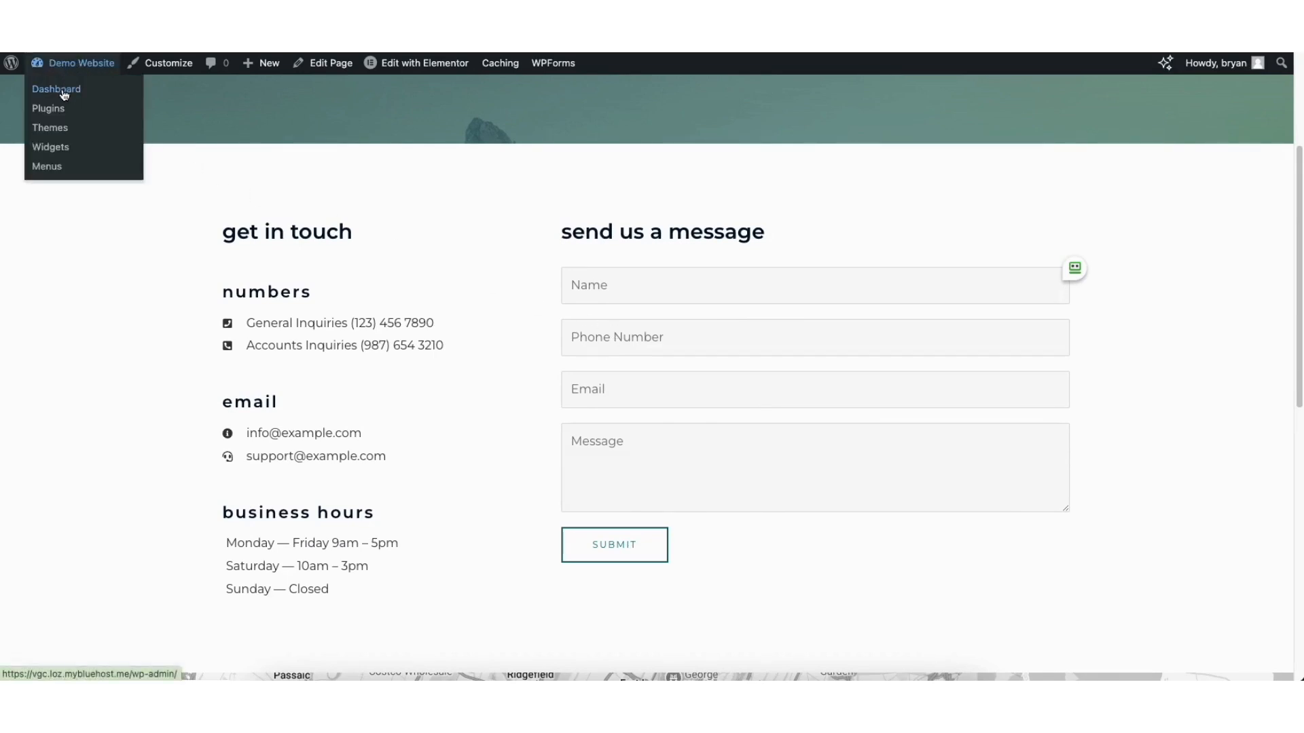
{"action": "left_click", "coordinate": [64, 95]}
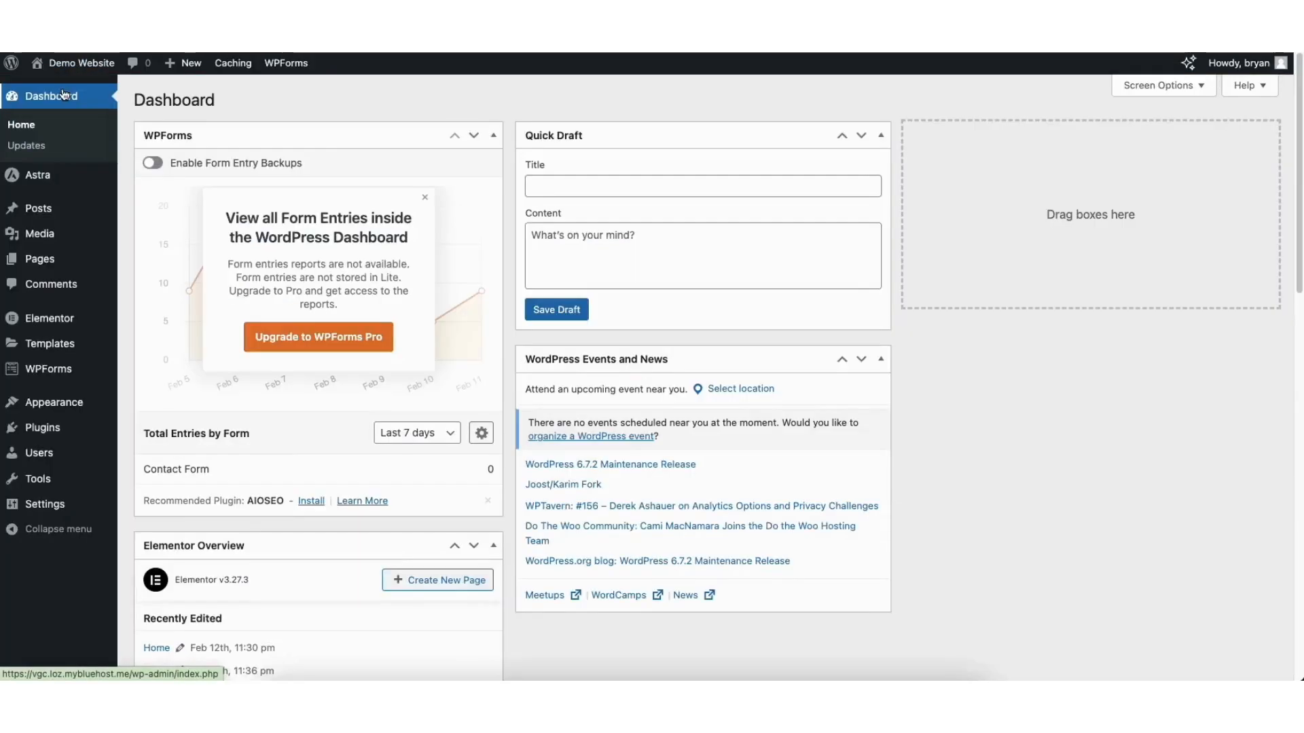
{"action": "left_click", "coordinate": [42, 376]}
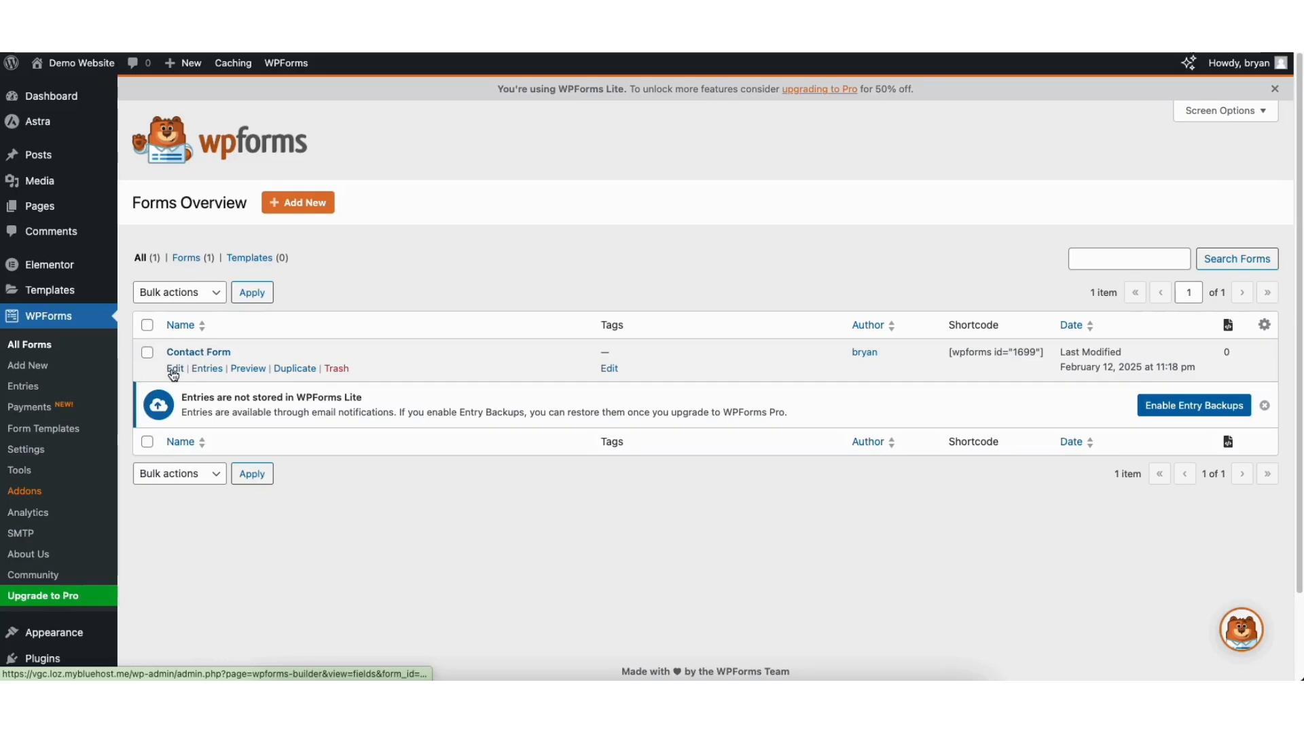
{"action": "left_click", "coordinate": [174, 370]}
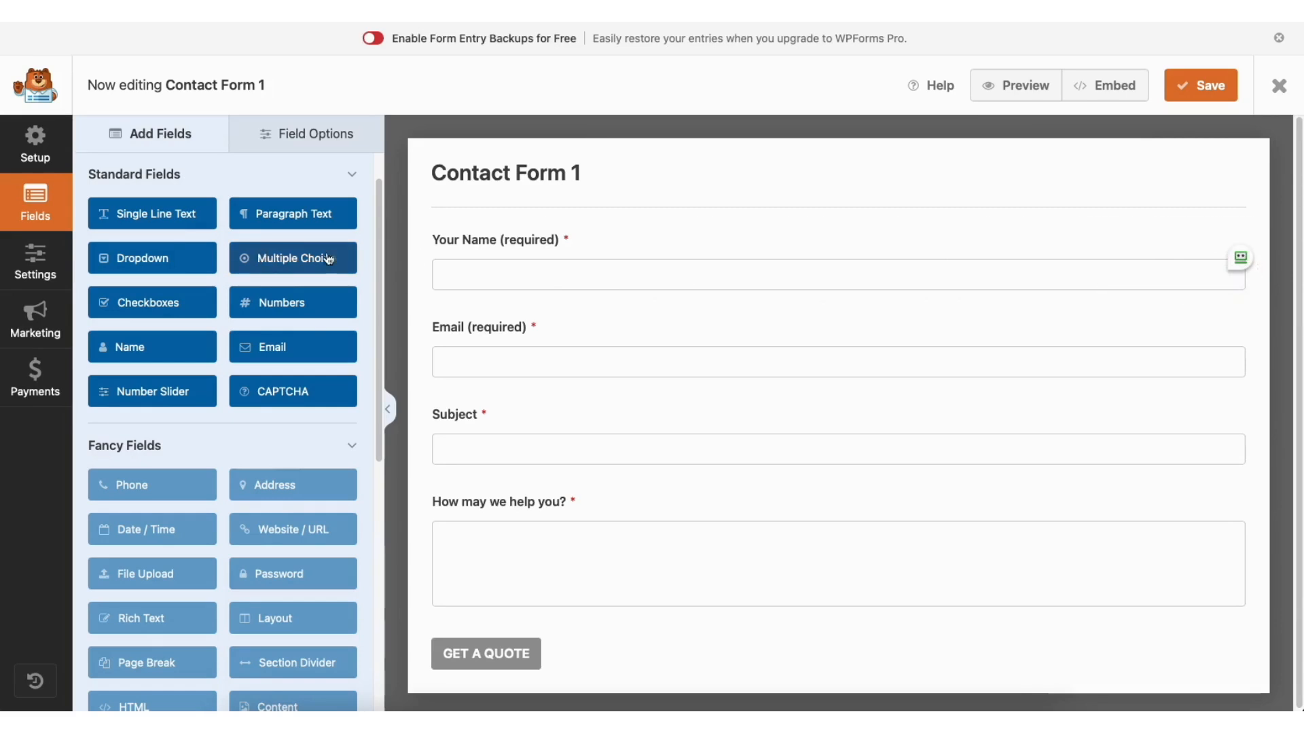
Step: Add a Single Line Text field between the Your Name and Email fields of the contact form
{"action": "mouse_move", "coordinate": [488, 242]}
{"action": "left_mouse_down"}
{"action": "mouse_move", "coordinate": [490, 330]}
{"action": "mouse_move", "coordinate": [480, 246]}
{"action": "left_mouse_up"}
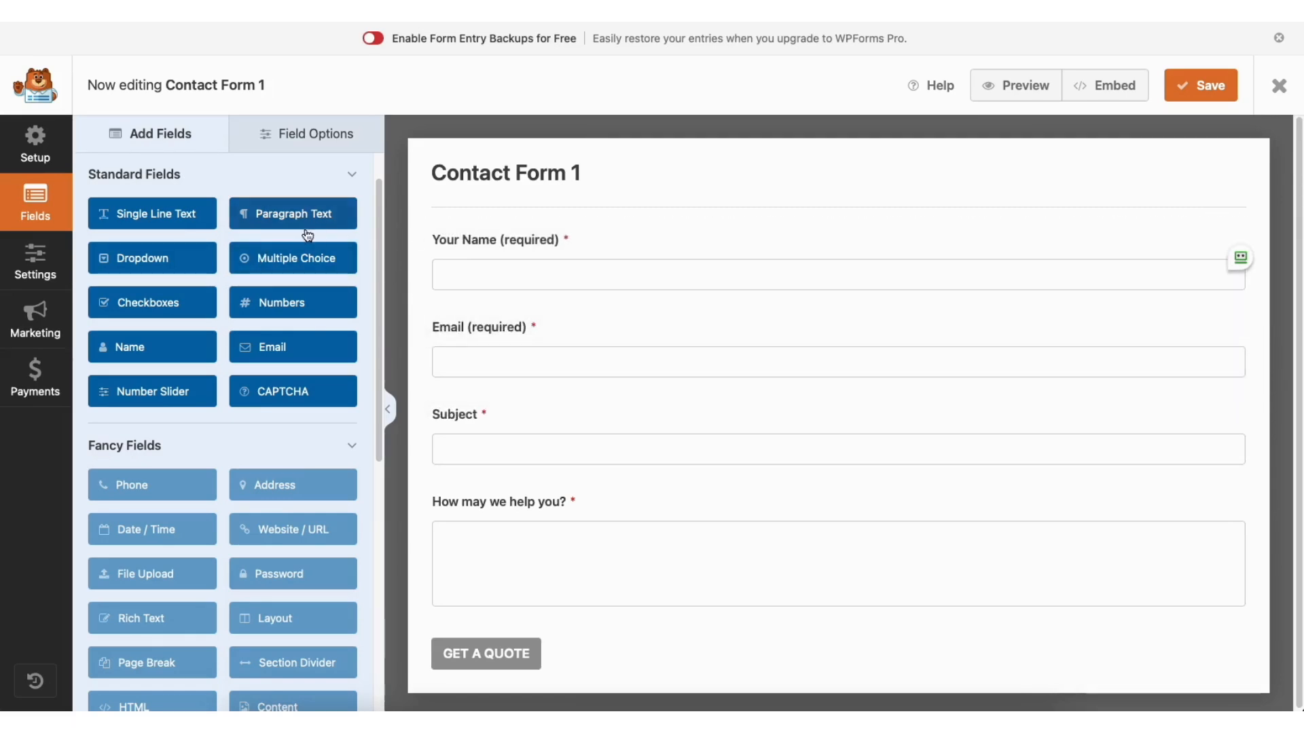
{"action": "left_click_drag", "start_coordinate": [178, 213], "coordinate": [507, 327]}
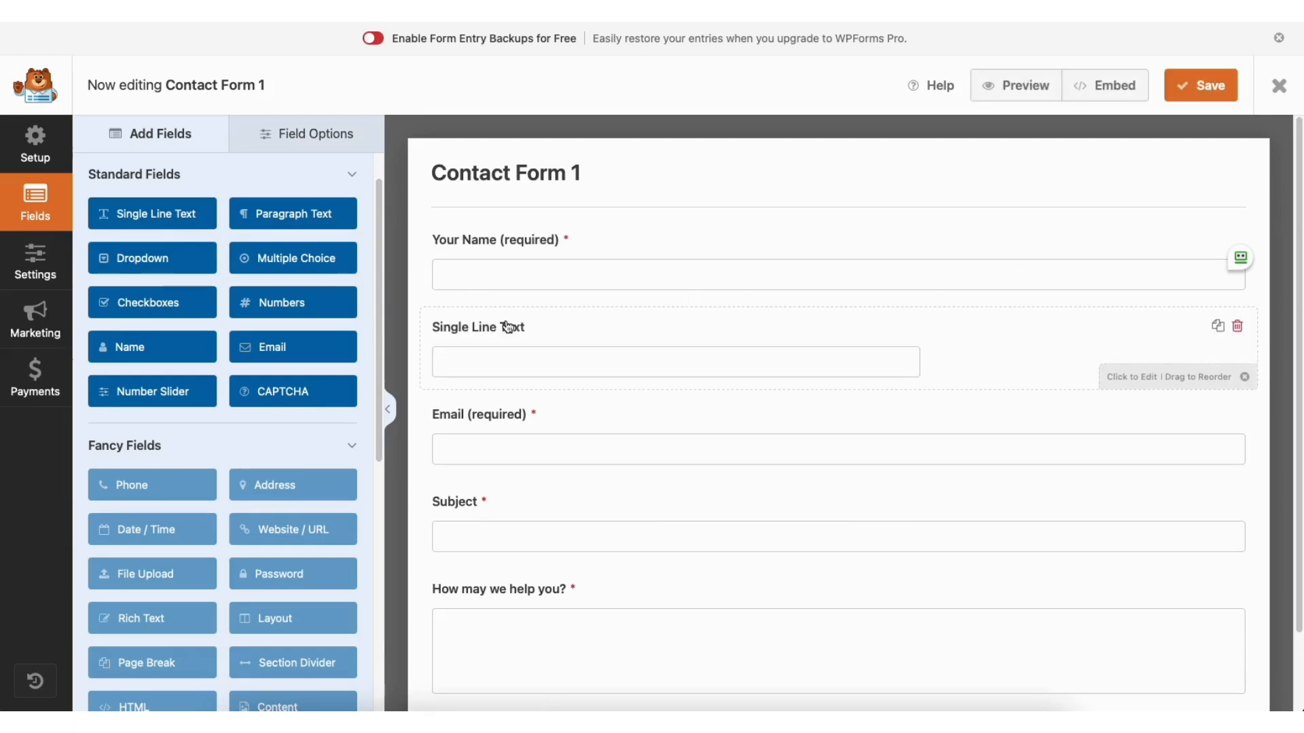
Step: Examine the Your Name field's general and advanced options, including its label, required setting and field size
{"action": "left_click", "coordinate": [302, 131]}
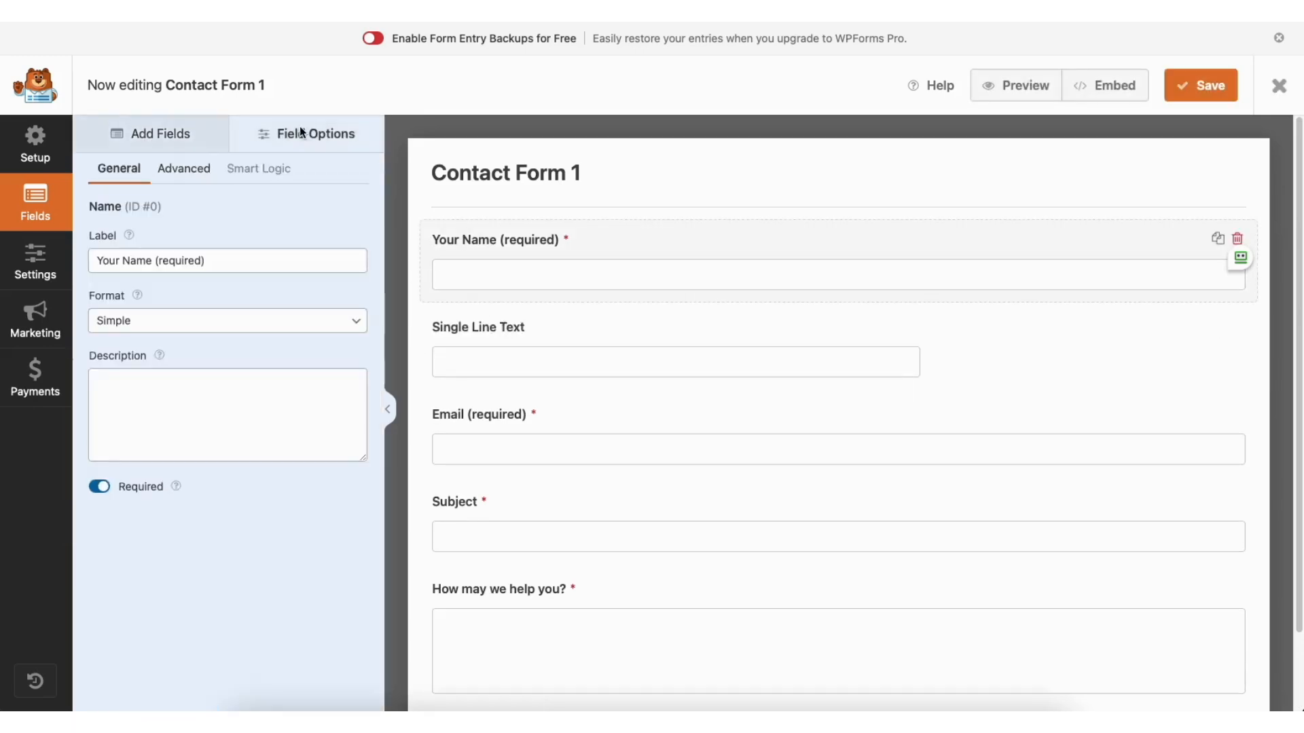
{"action": "left_click", "coordinate": [202, 261]}
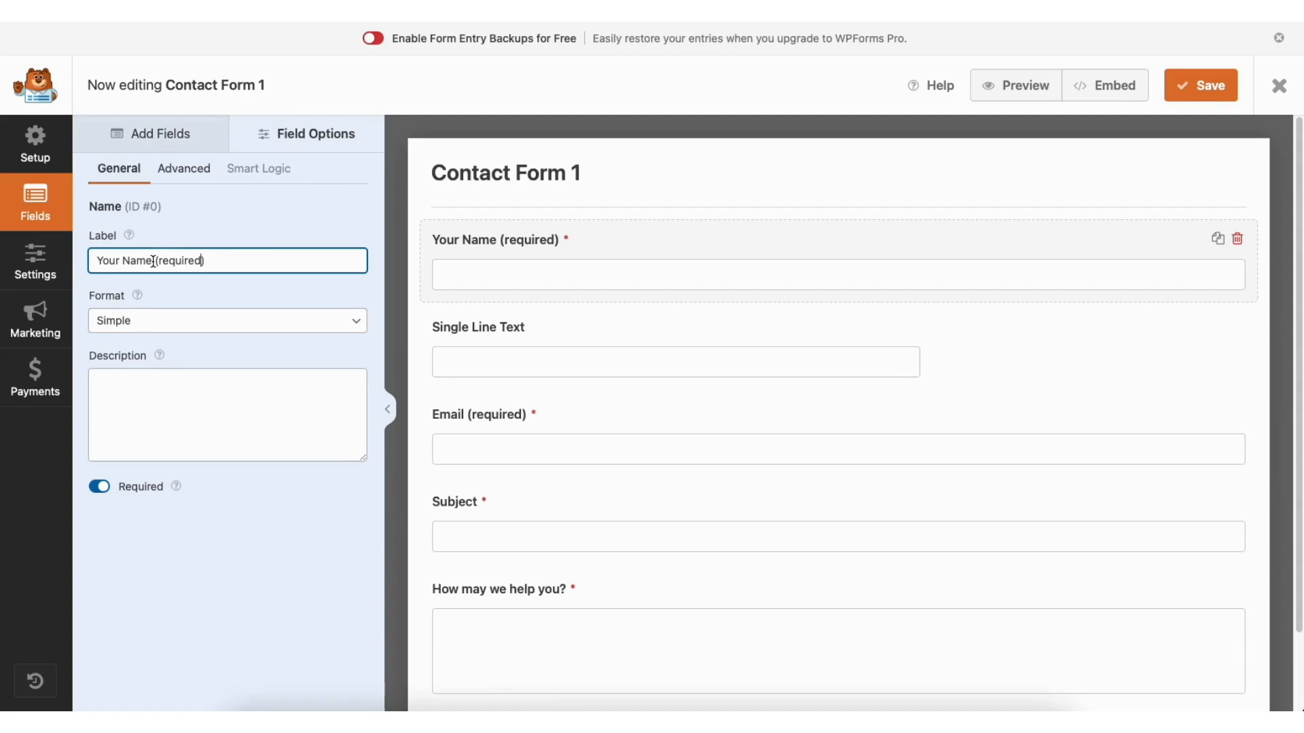
{"action": "left_click", "coordinate": [100, 487]}
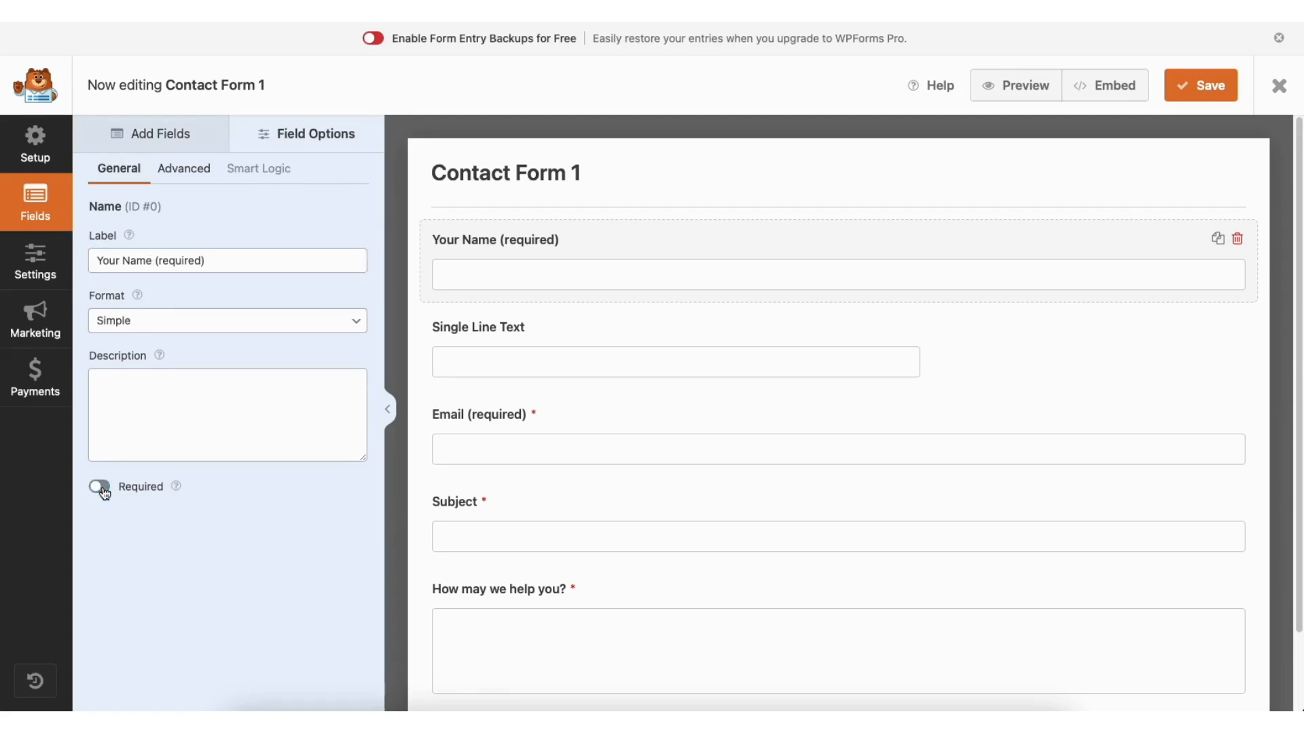
{"action": "left_click", "coordinate": [100, 487]}
{"action": "left_click", "coordinate": [200, 173]}
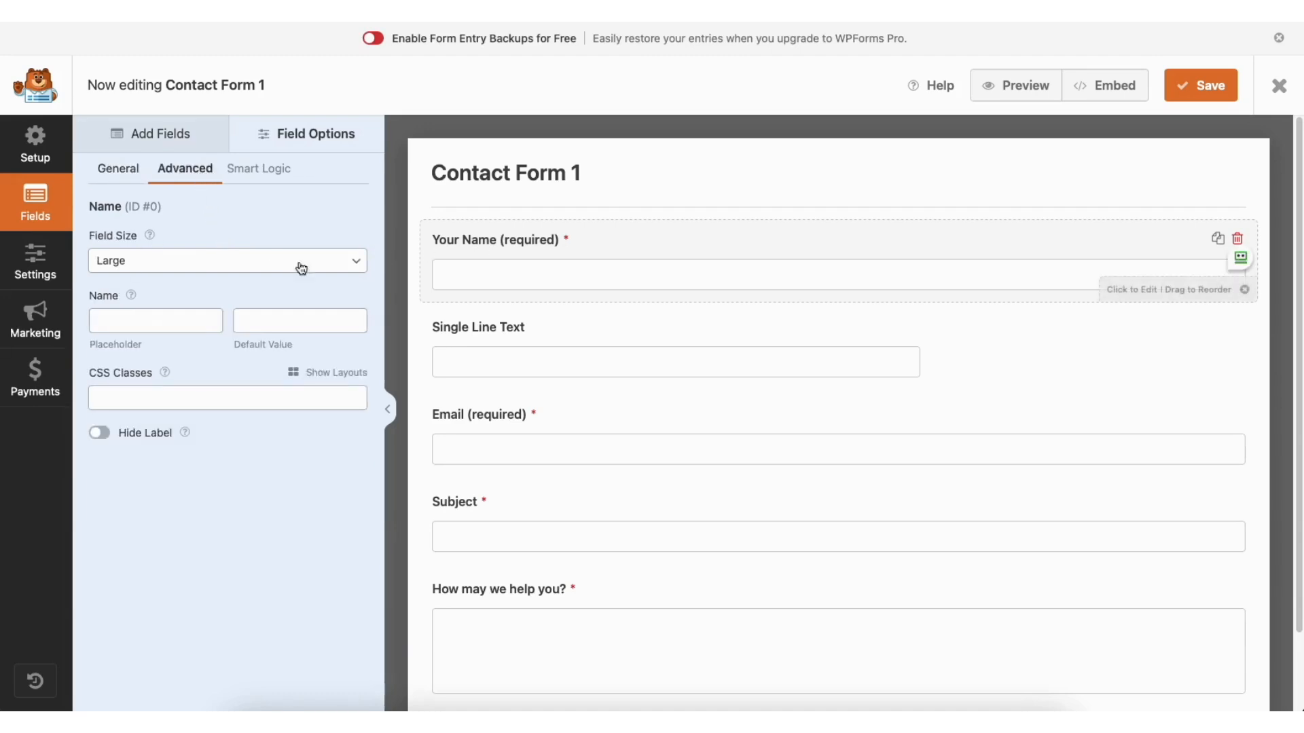
{"action": "left_click", "coordinate": [183, 264]}
{"action": "left_click", "coordinate": [177, 256]}
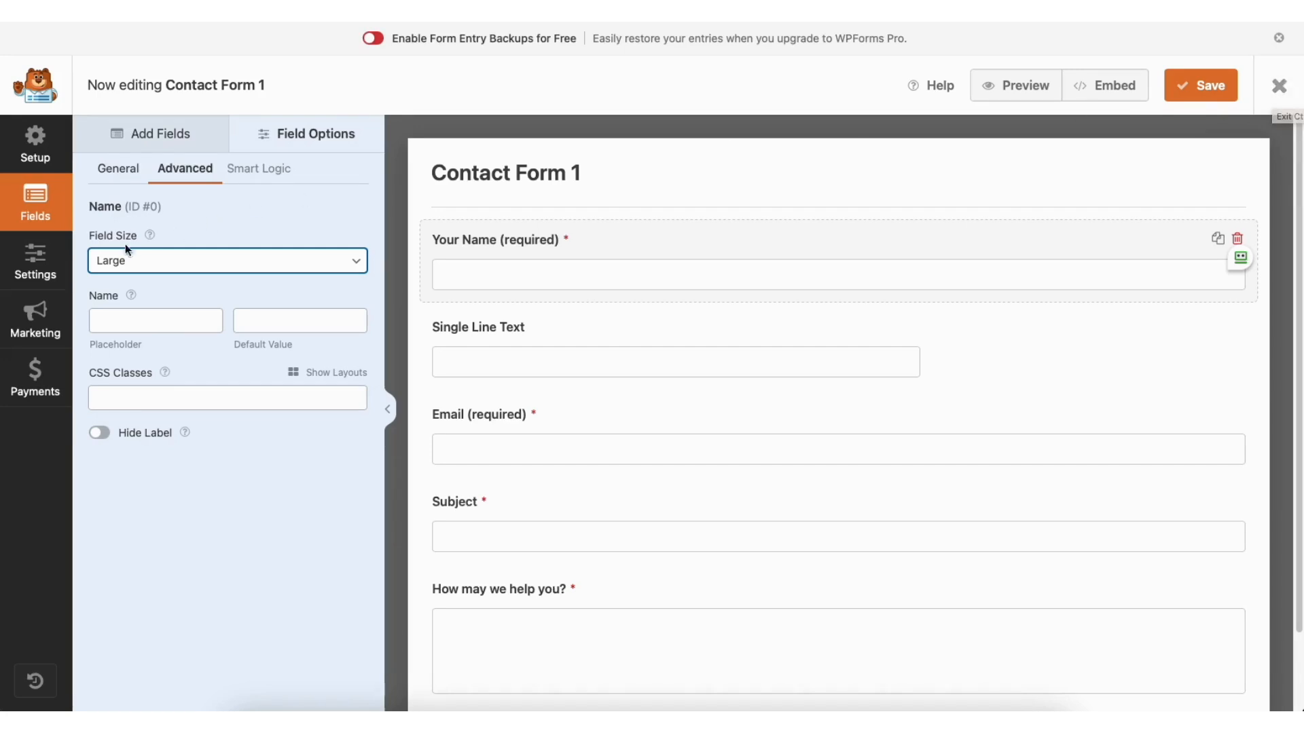
Step: Examine the form's General, Spam Protection and Security, Notifications and Confirmations settings, and close the form builder
{"action": "left_click", "coordinate": [41, 258]}
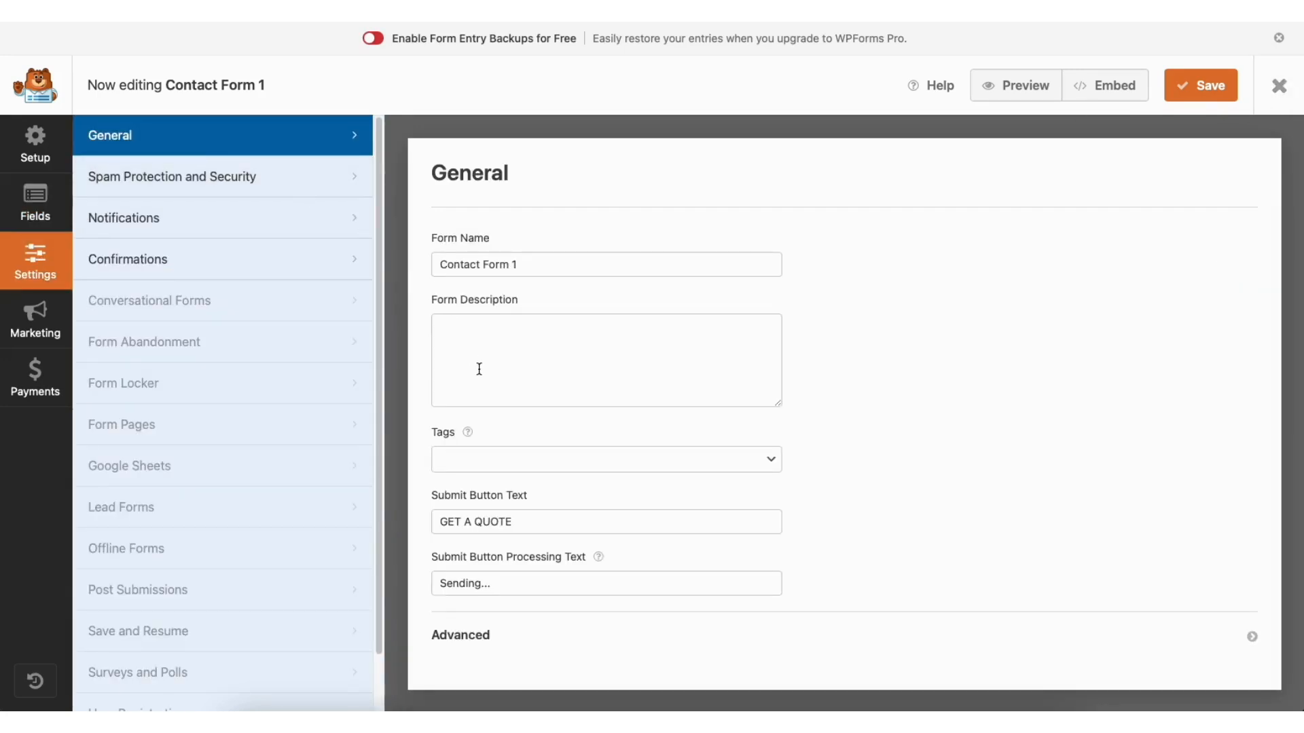
{"action": "left_click", "coordinate": [273, 180]}
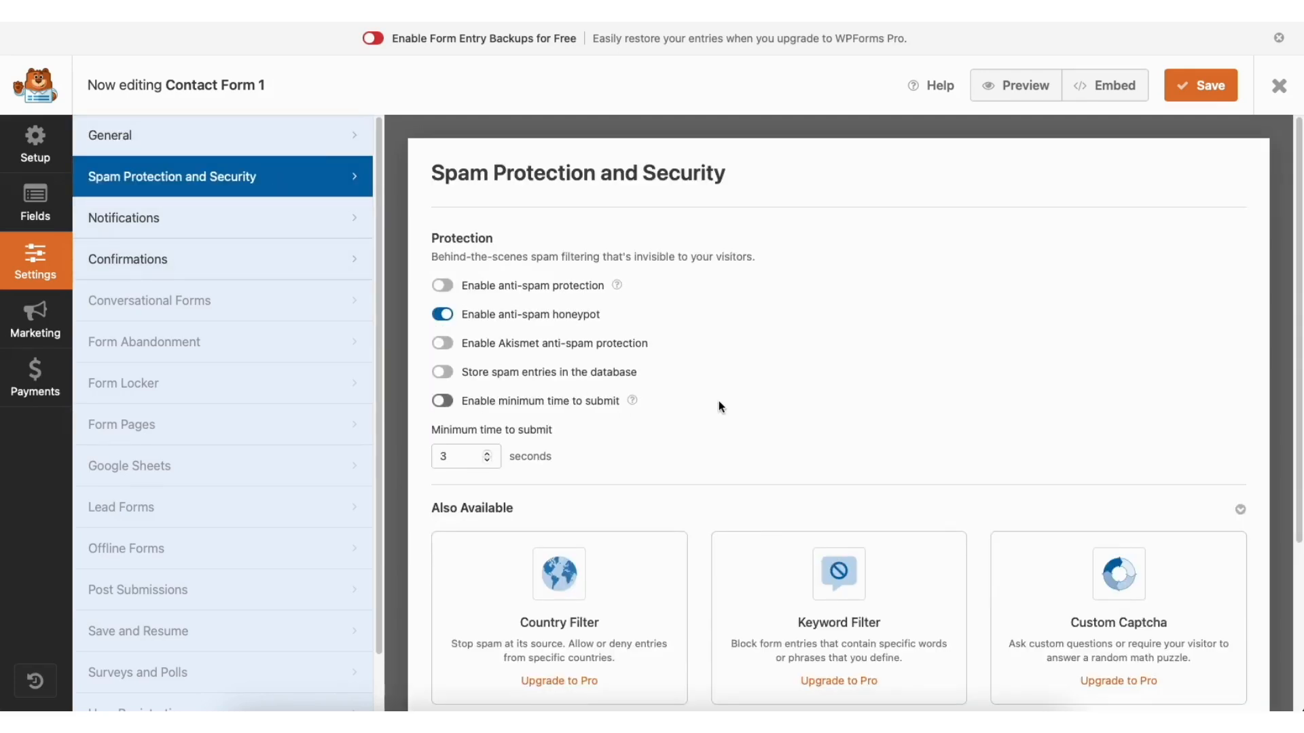
{"action": "left_click", "coordinate": [256, 228]}
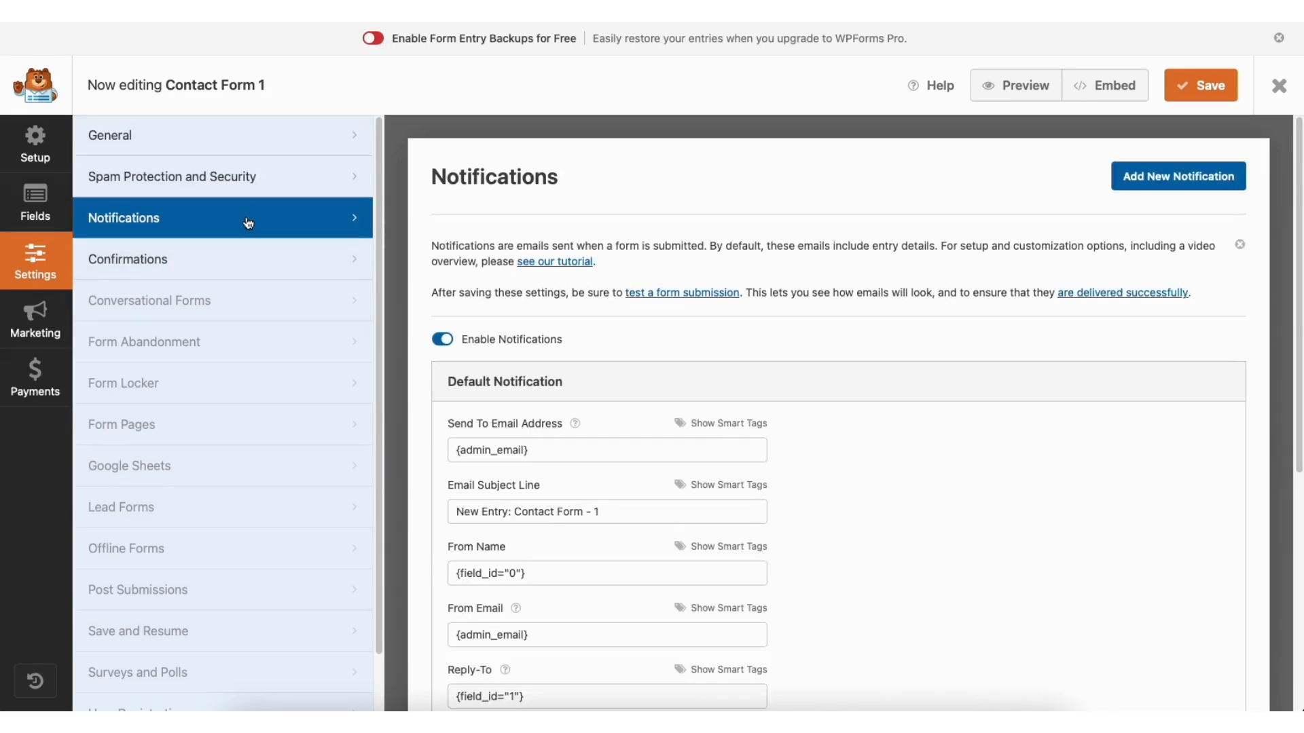
{"action": "left_click_drag", "start_coordinate": [1297, 224], "coordinate": [1299, 368]}
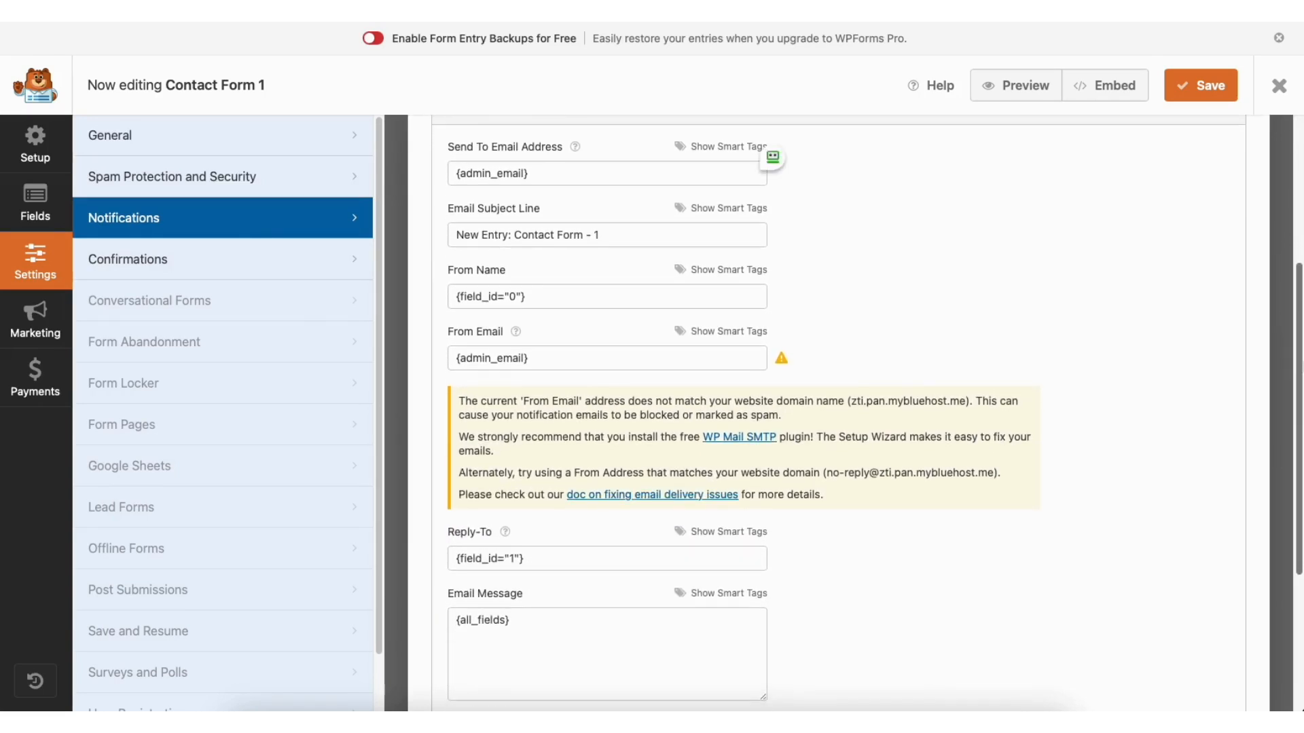
{"action": "left_click", "coordinate": [250, 259]}
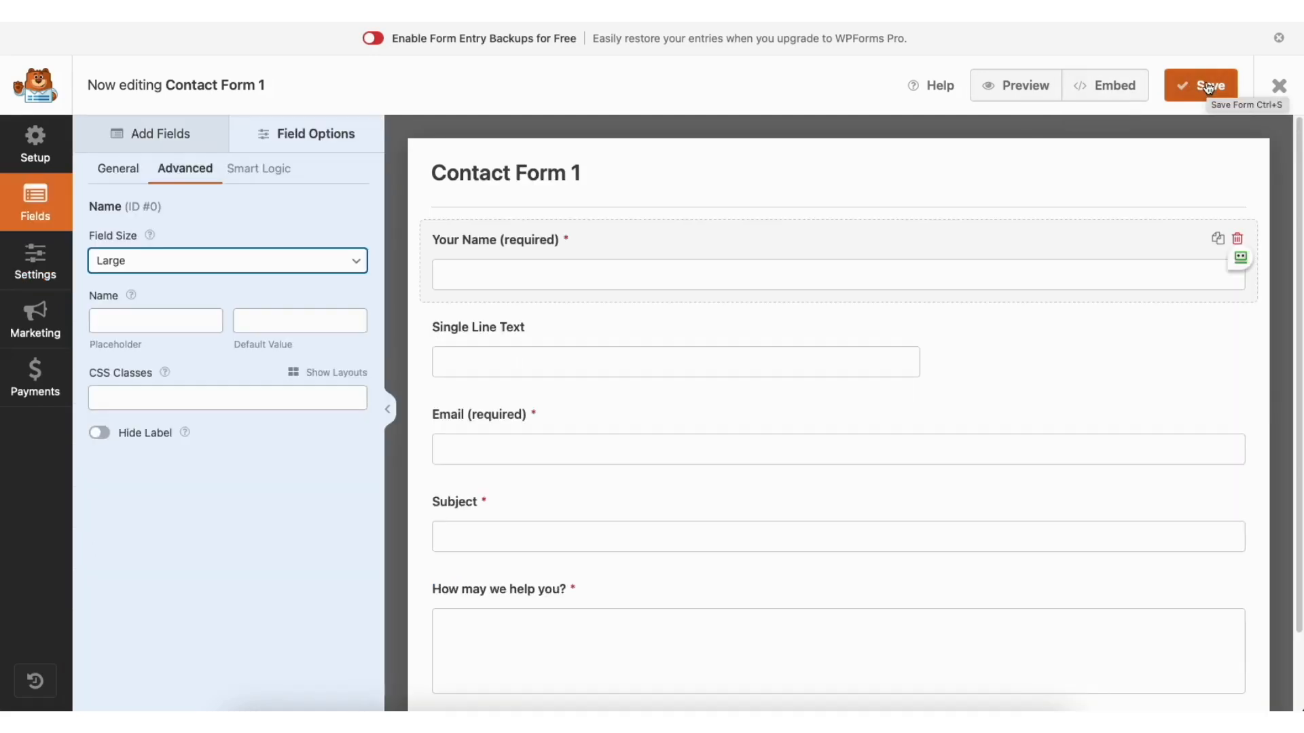
{"action": "left_click", "coordinate": [1277, 88]}
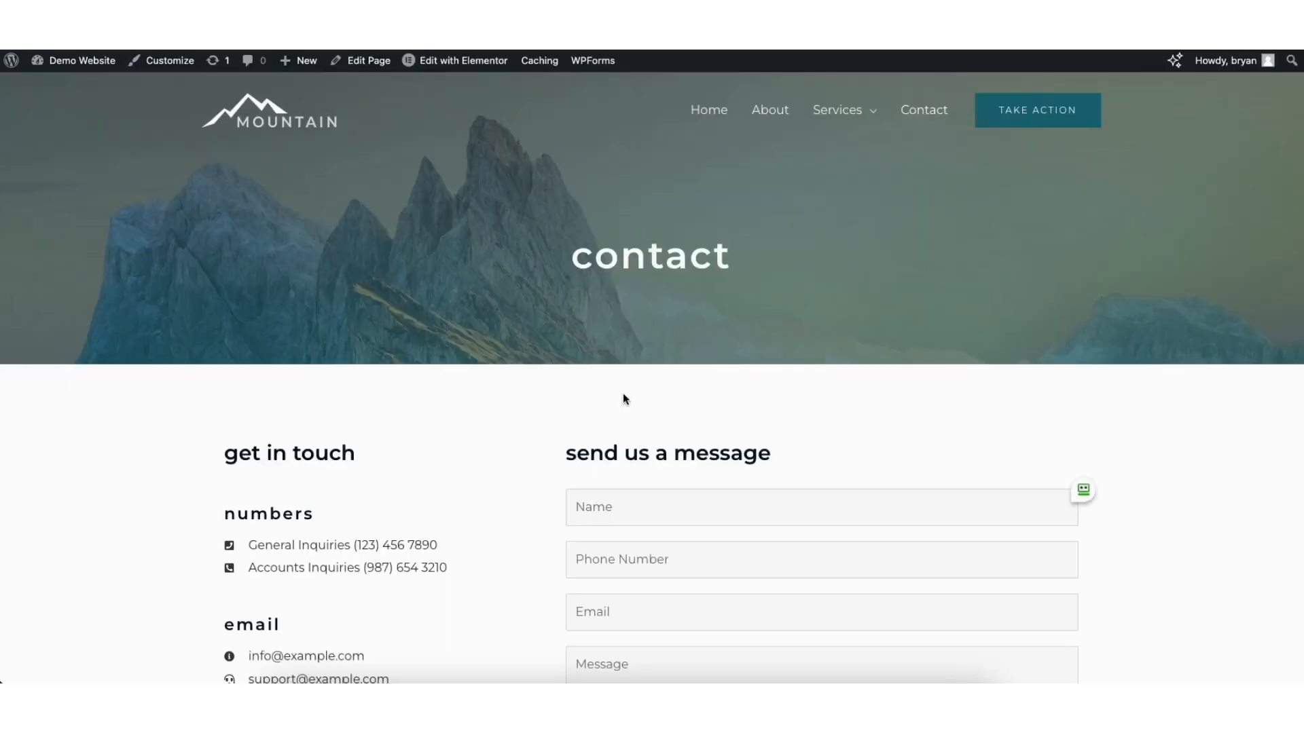
Step: Open the Contact page in Elementor and set its Google Maps widget to zoom 10 and a height of 486 px
{"action": "left_click", "coordinate": [456, 65]}
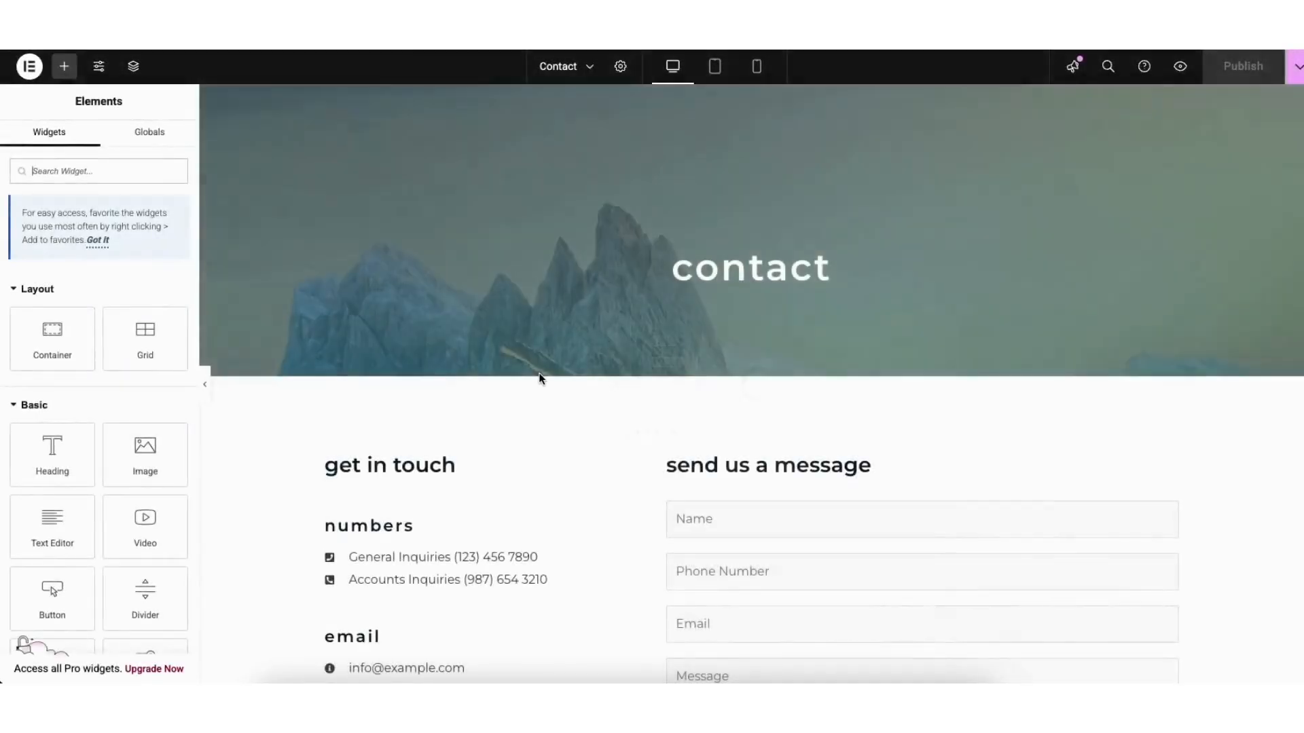
{"action": "scroll", "coordinate": [1288, 253], "scroll_direction": "down", "scroll_amount": 10}
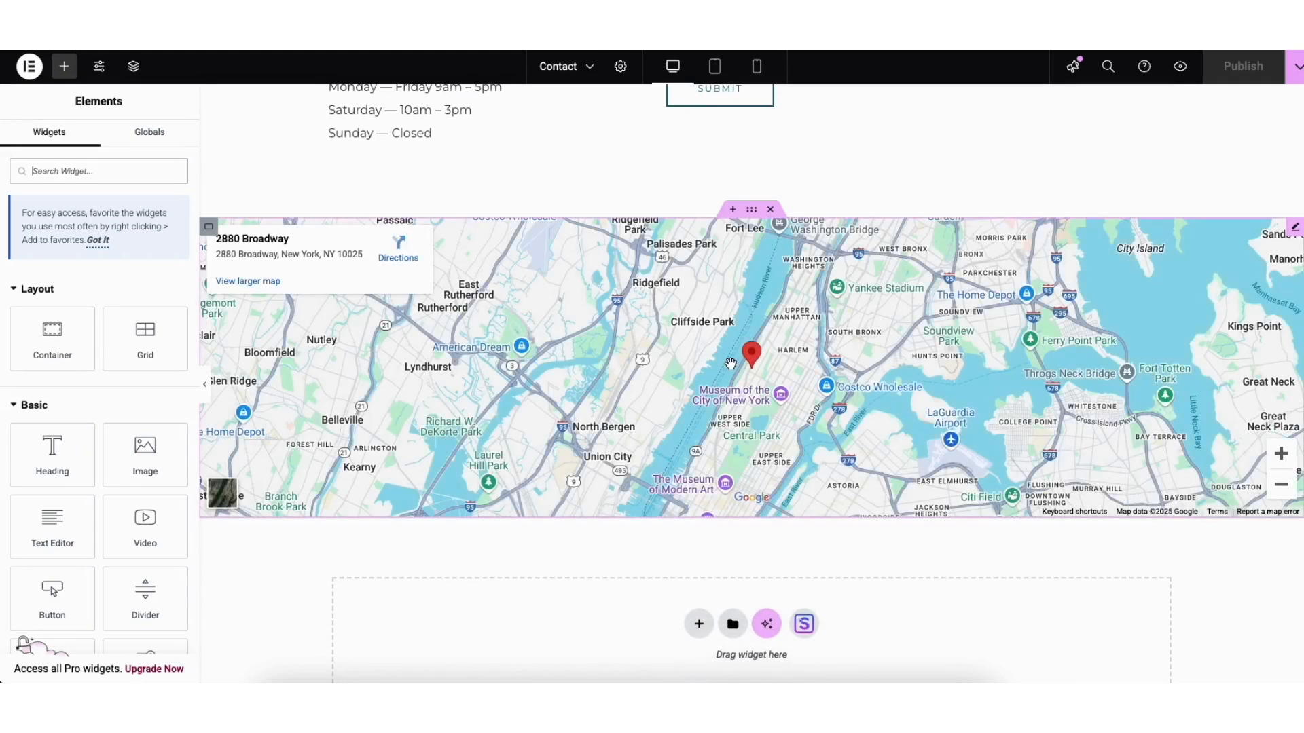
{"action": "left_click", "coordinate": [1295, 233]}
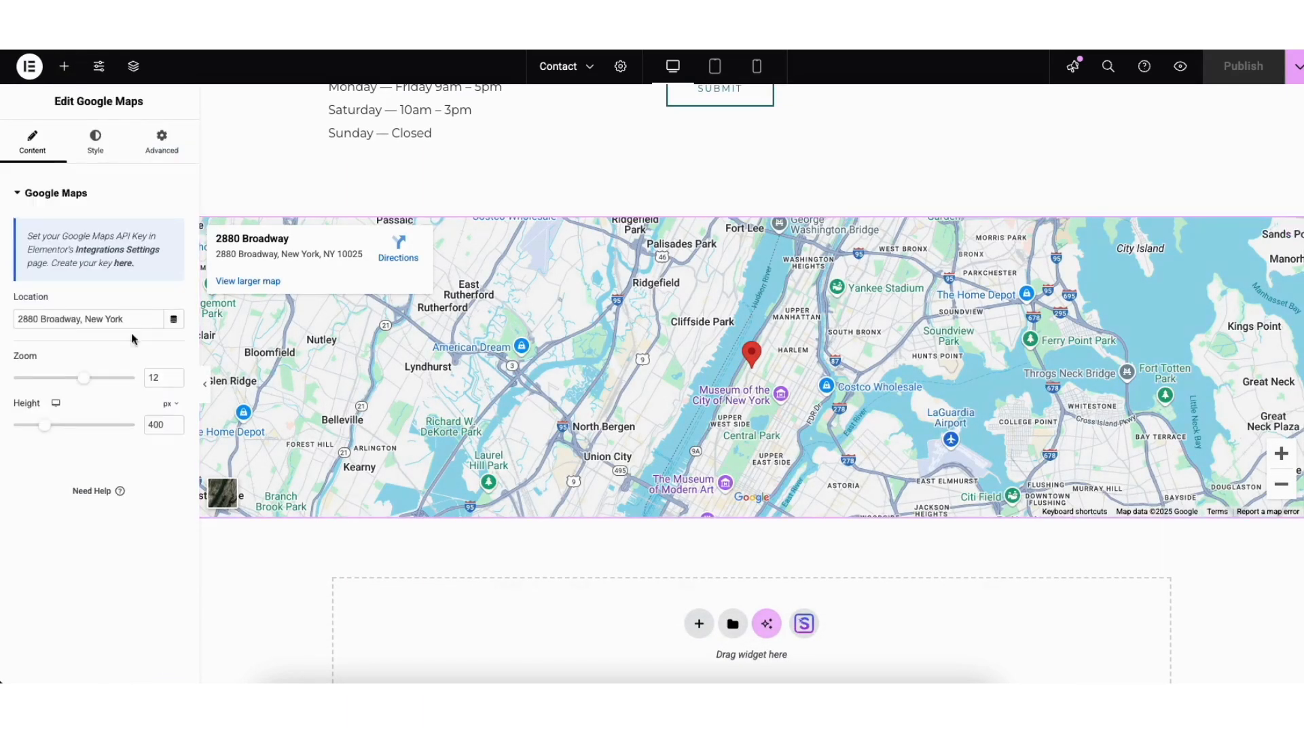
{"action": "left_click_drag", "start_coordinate": [17, 319], "coordinate": [133, 320]}
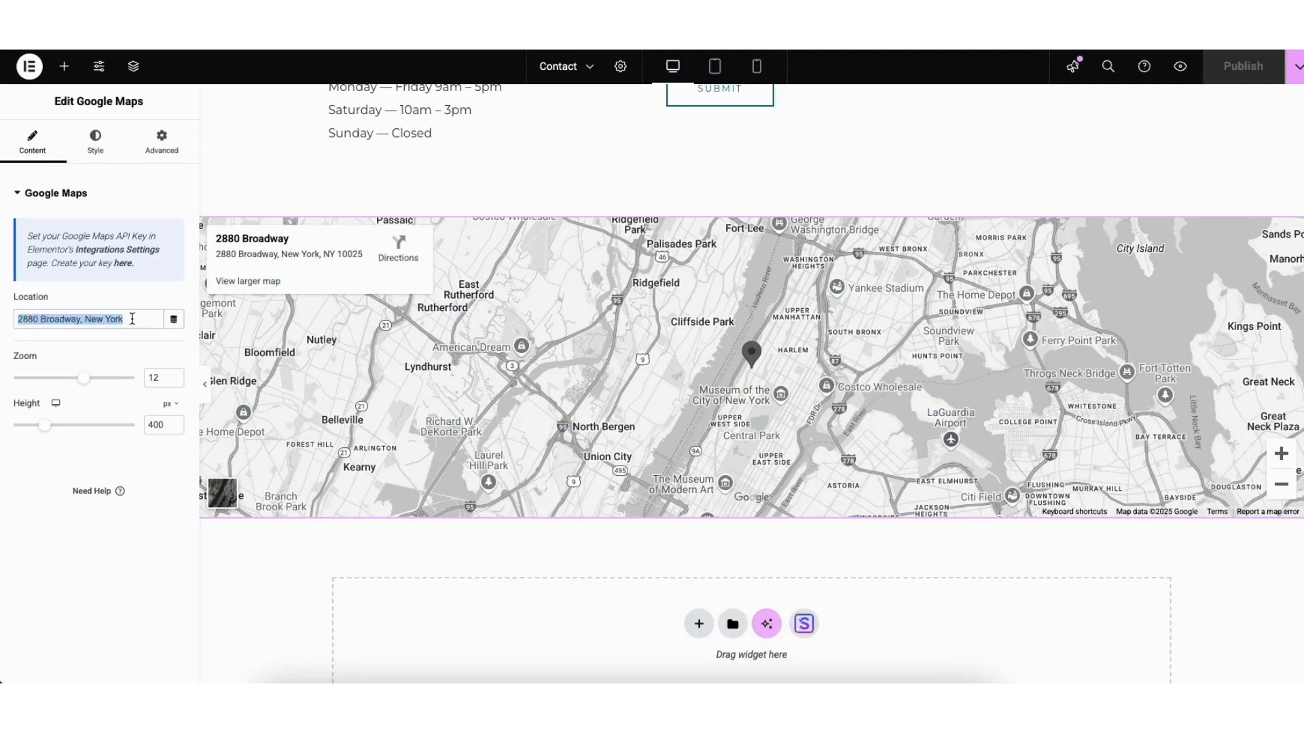
{"action": "left_click", "coordinate": [79, 351]}
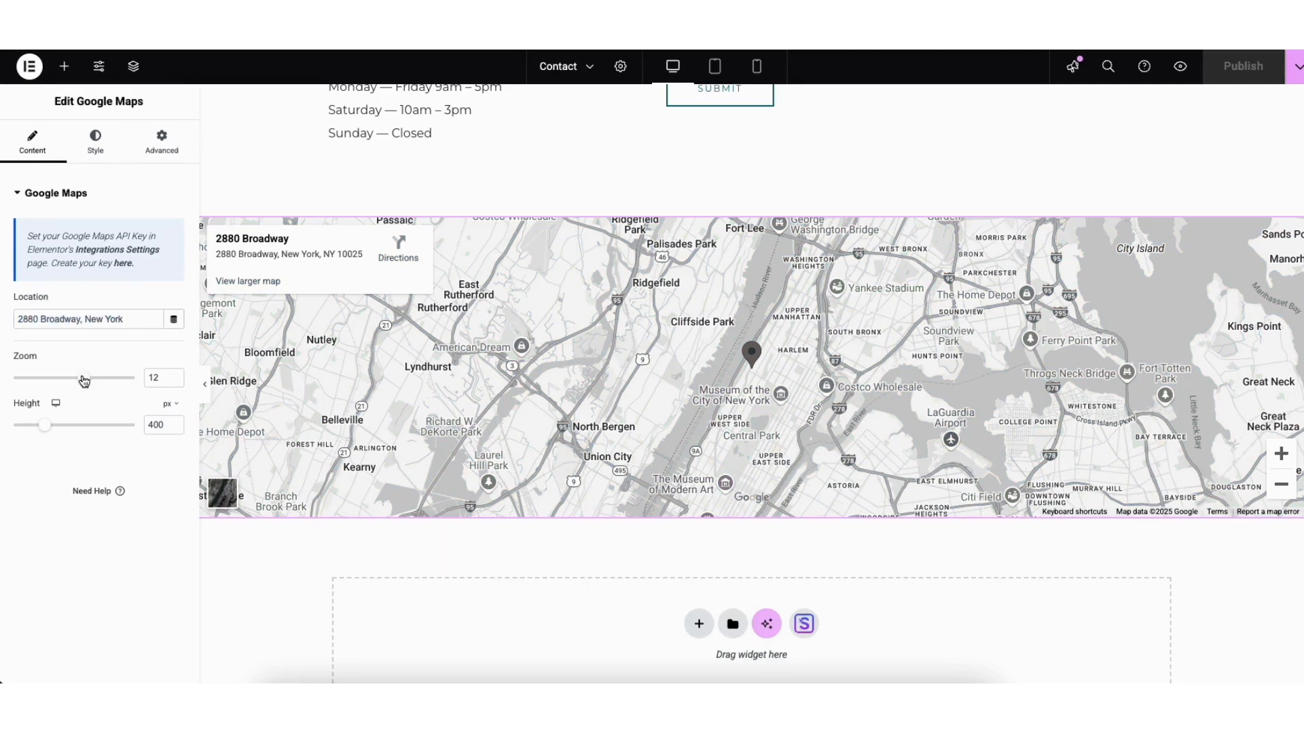
{"action": "left_click_drag", "start_coordinate": [79, 381], "coordinate": [75, 382]}
{"action": "mouse_move", "coordinate": [44, 425]}
{"action": "left_mouse_down"}
{"action": "mouse_move", "coordinate": [64, 430]}
{"action": "mouse_move", "coordinate": [53, 433]}
{"action": "left_mouse_up"}
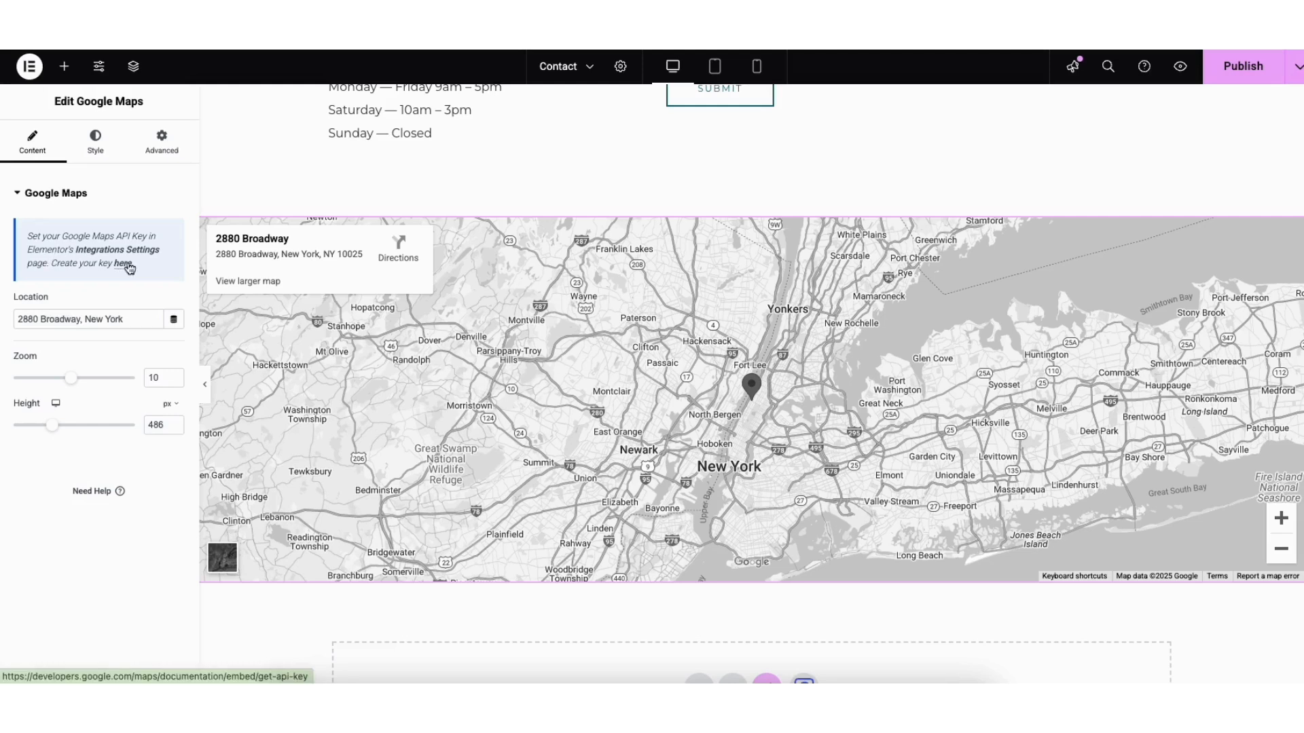
Step: Create a Google Cloud project named Demo1 with no organization for the map's API key, and open Elementor's Integrations Settings
{"action": "left_click", "coordinate": [126, 265]}
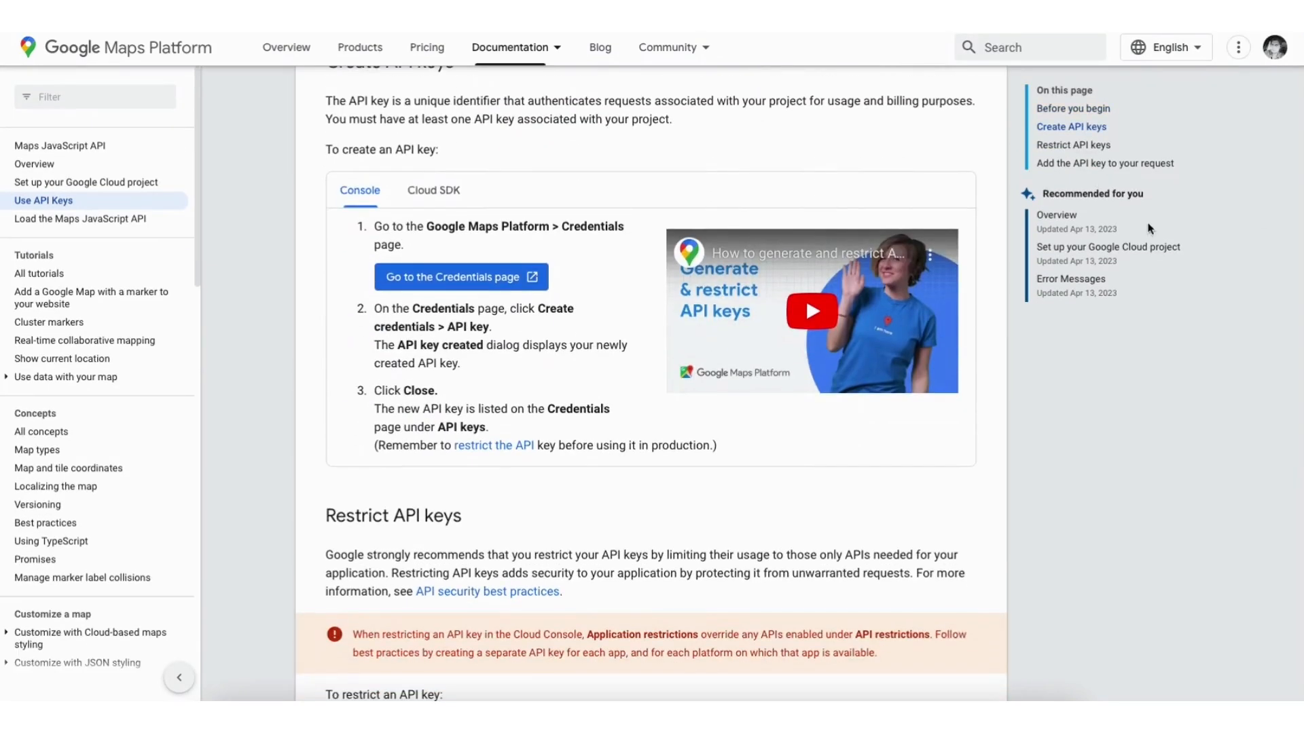
{"action": "left_click", "coordinate": [433, 278]}
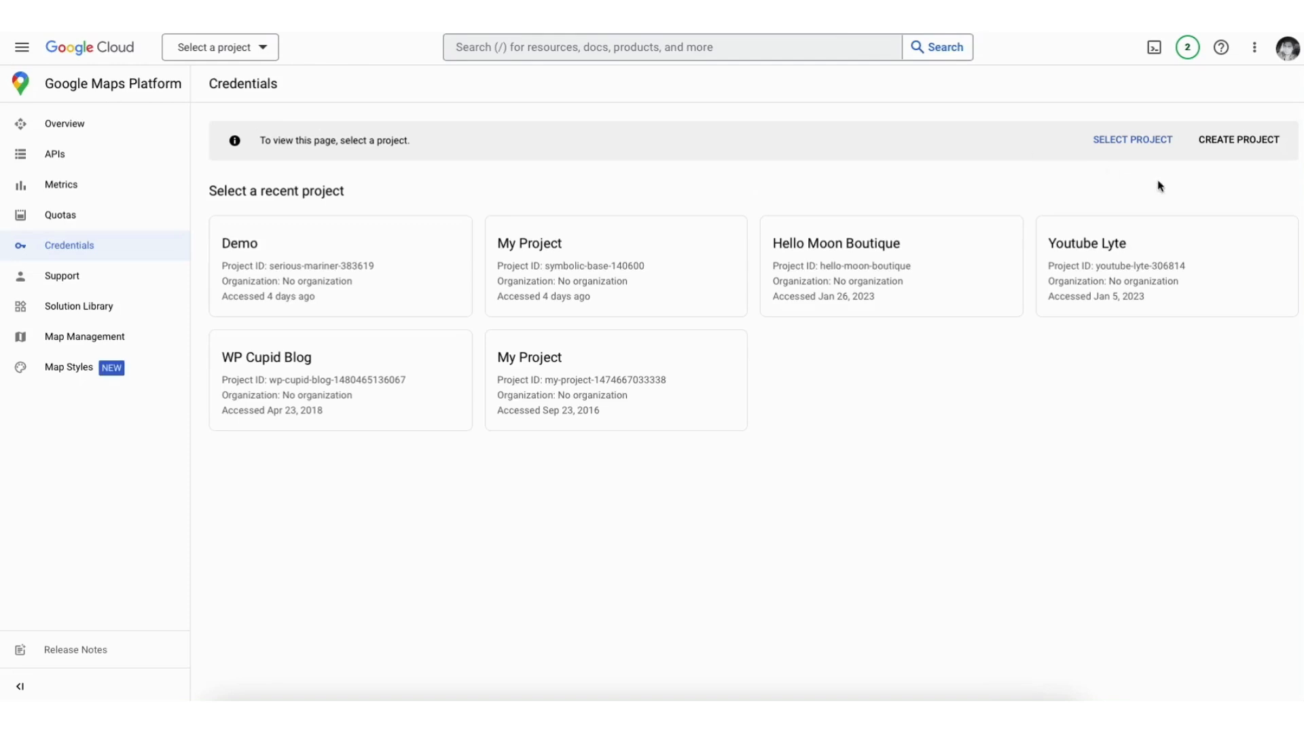
{"action": "left_click", "coordinate": [1238, 139]}
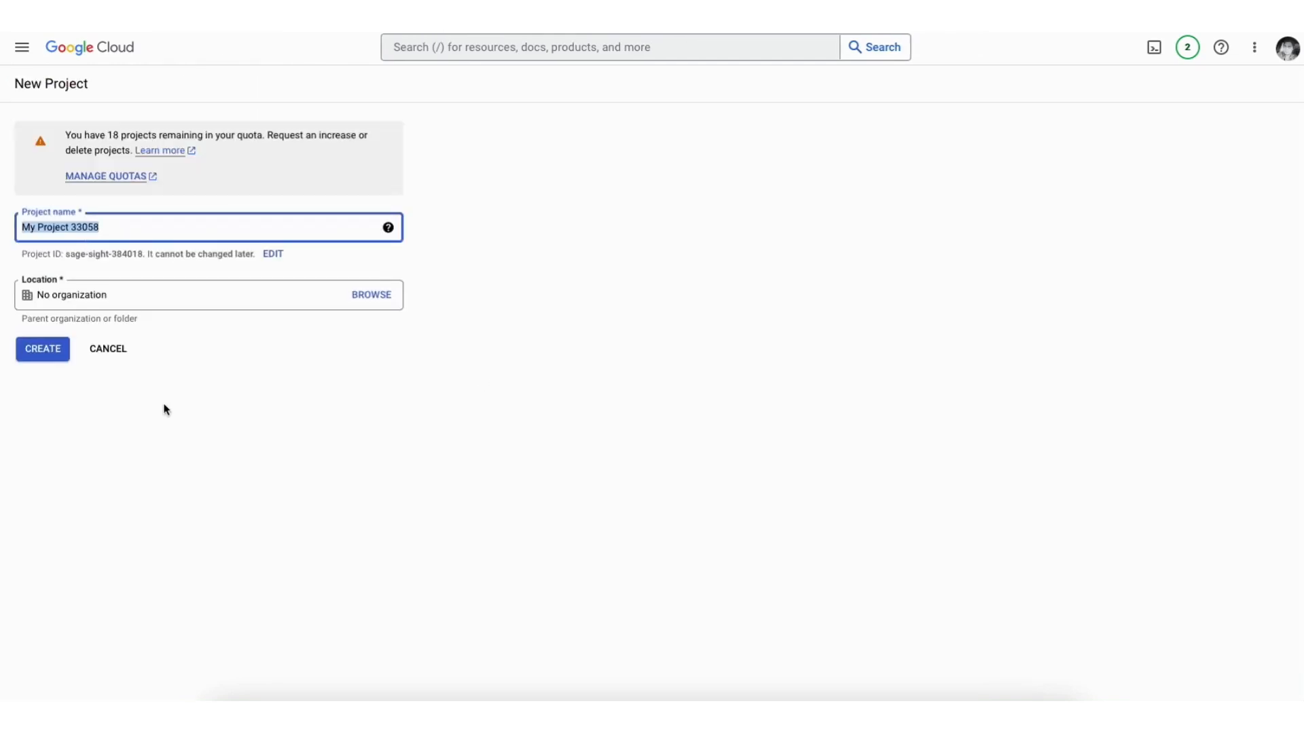
{"action": "type", "text": "Demo1"}
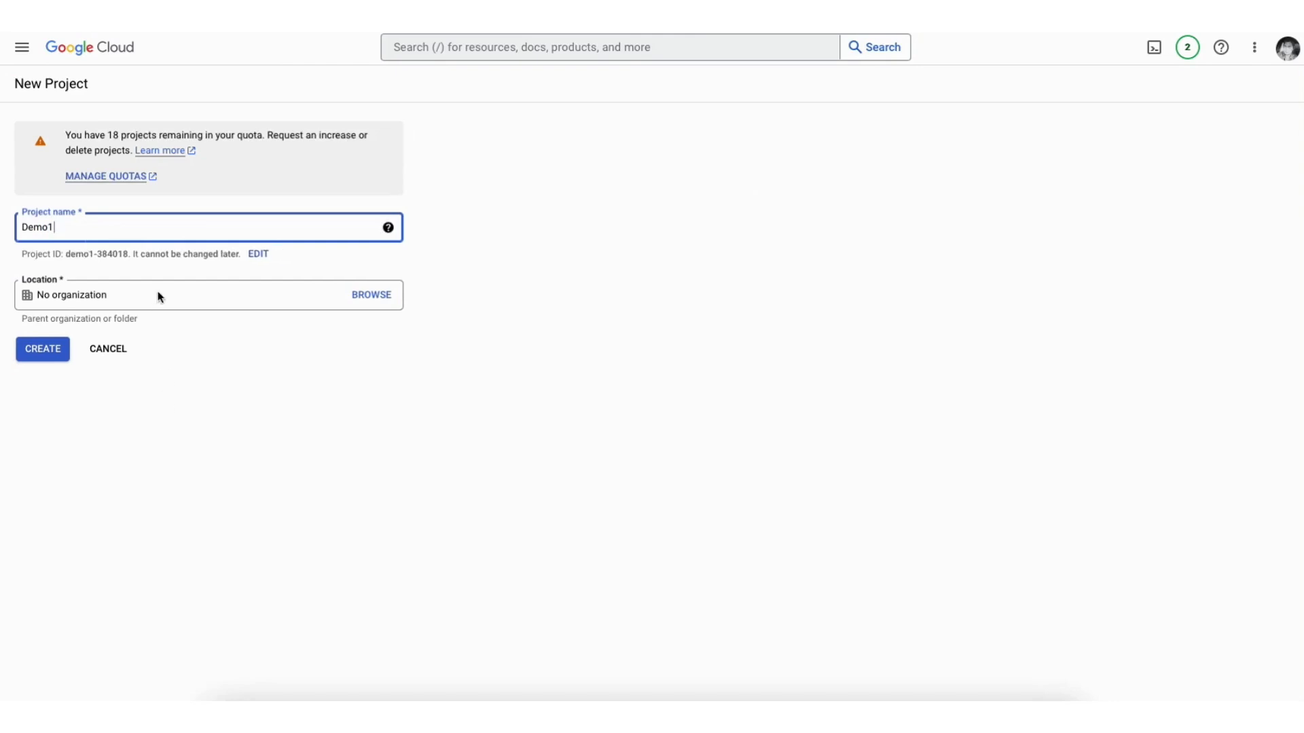
{"action": "left_click", "coordinate": [158, 296]}
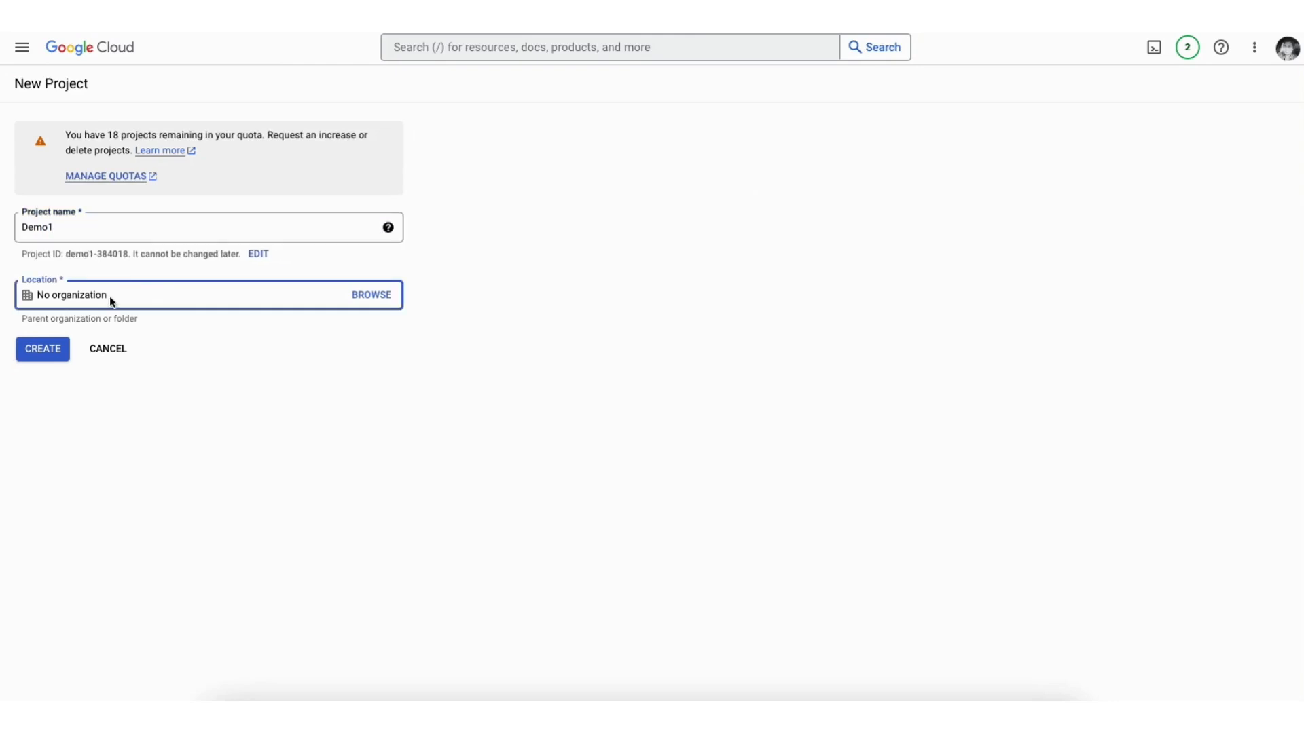
{"action": "left_click", "coordinate": [45, 353]}
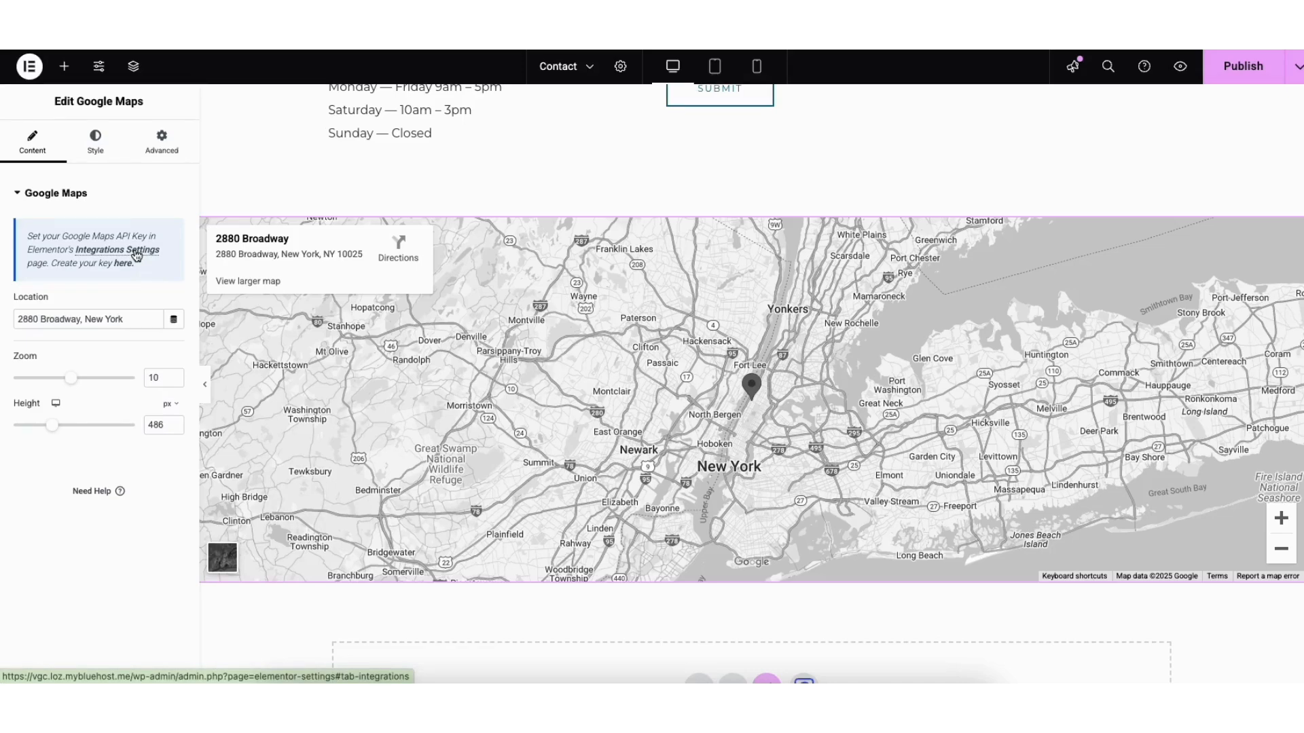
{"action": "left_click", "coordinate": [137, 254]}
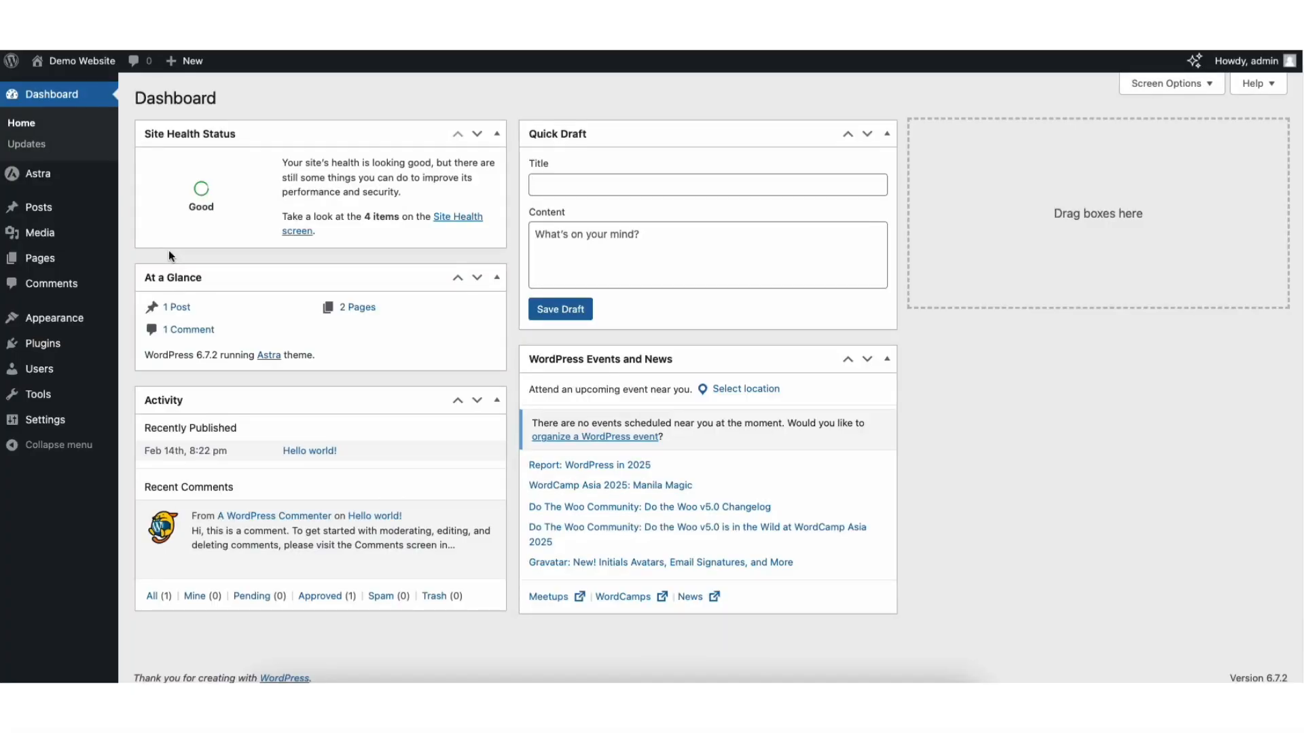
Step: Open the Footer Builder in the site customizer and examine the address widget's text and its styling options
{"action": "mouse_move", "coordinate": [61, 320]}
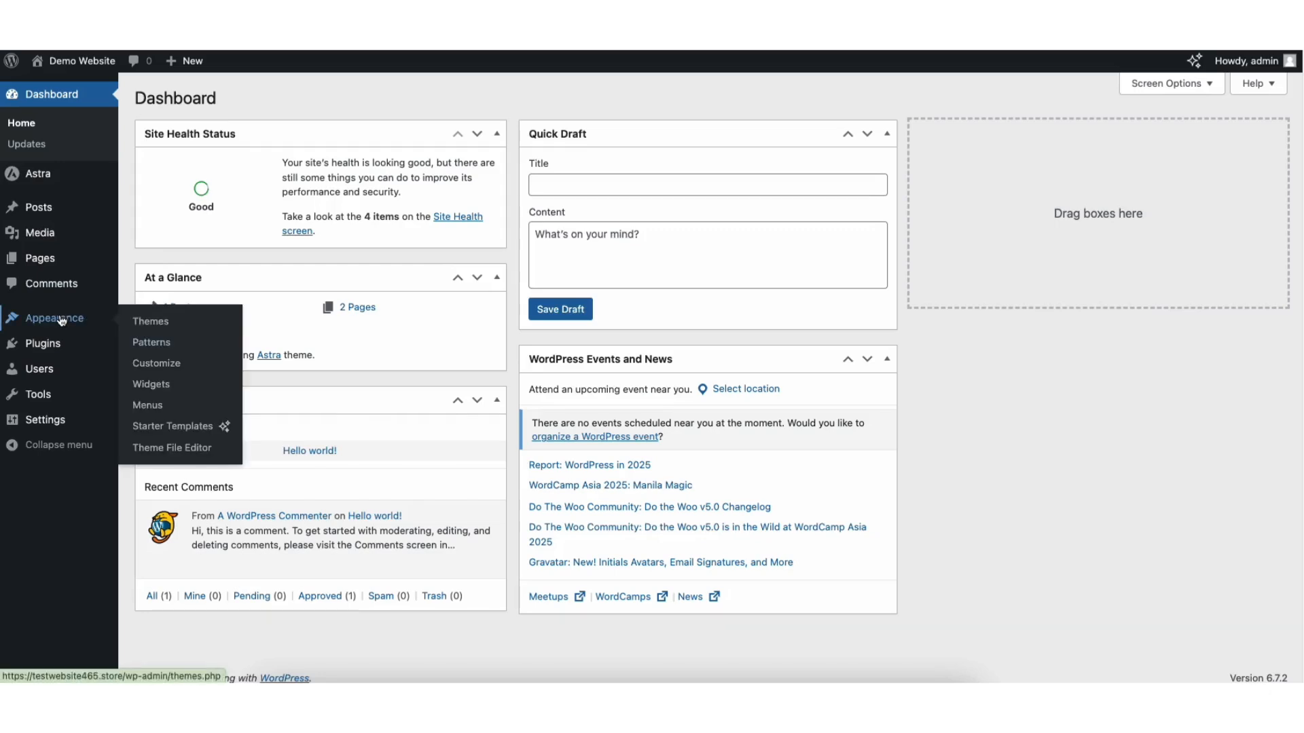
{"action": "left_click", "coordinate": [155, 367]}
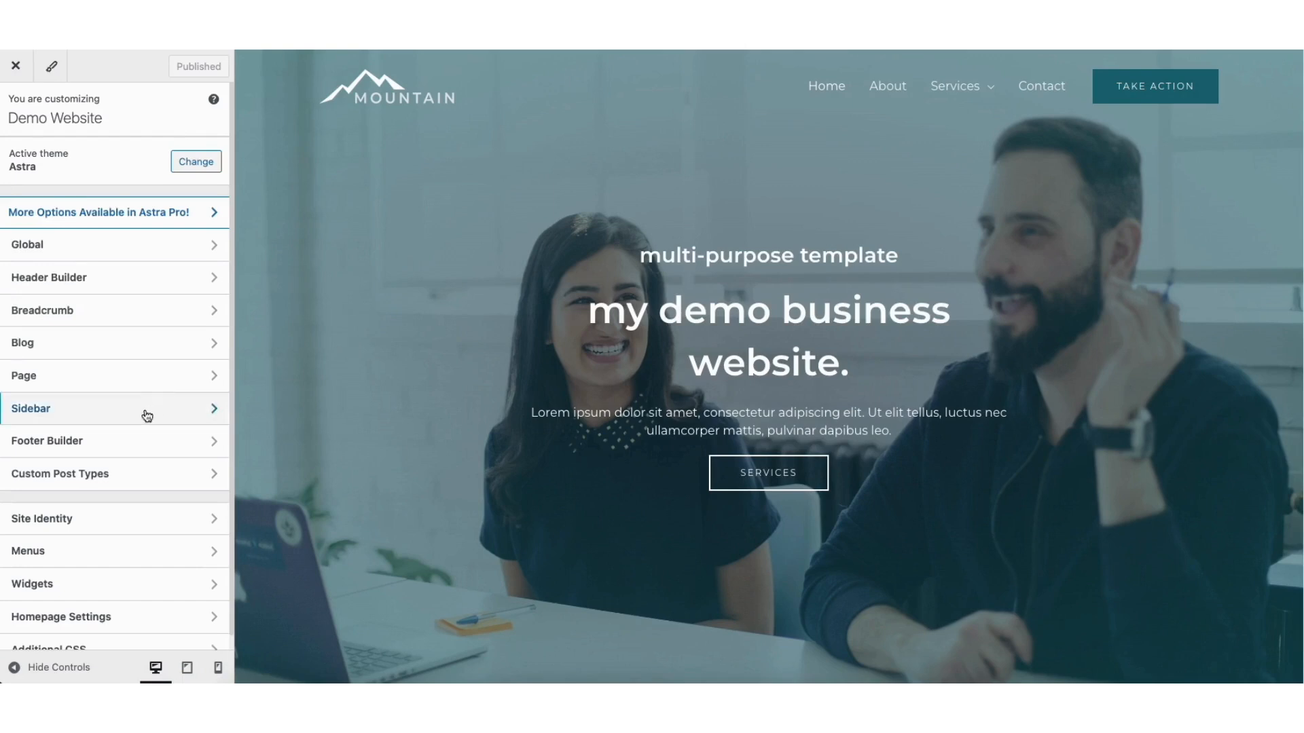
{"action": "left_click", "coordinate": [93, 444]}
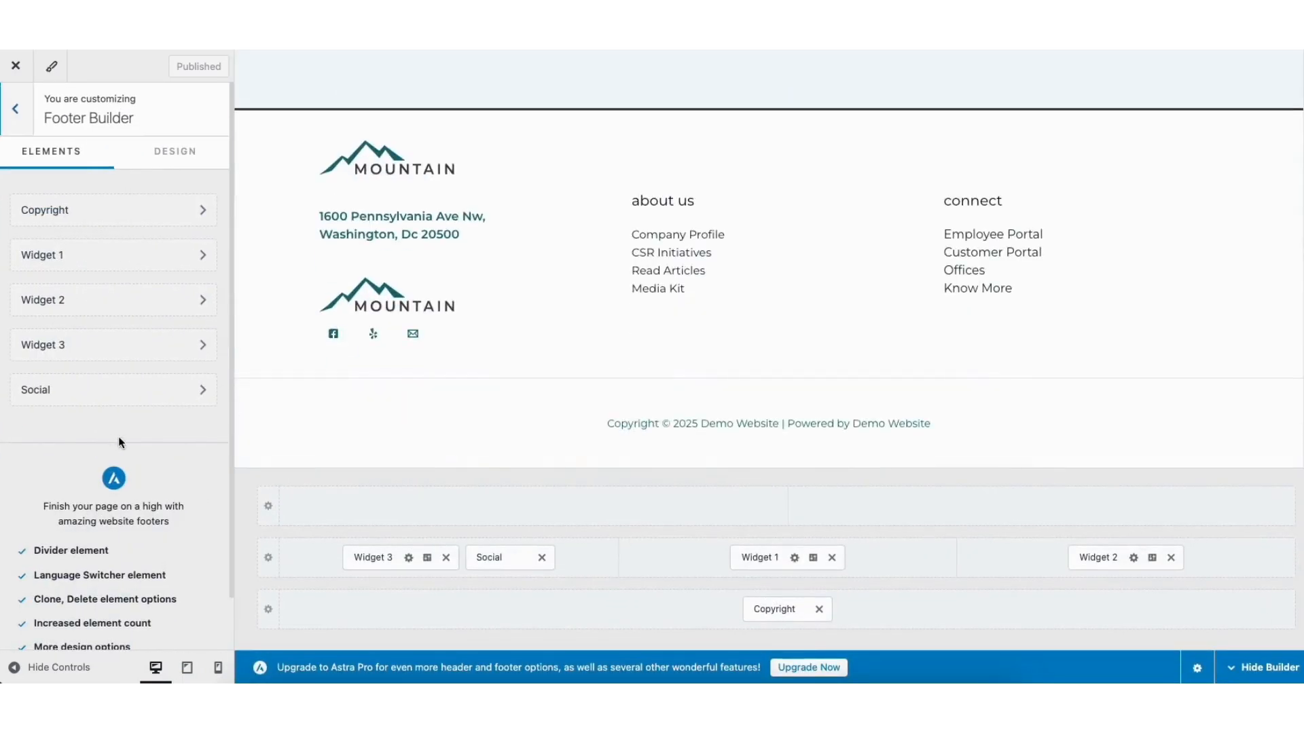
{"action": "left_click", "coordinate": [328, 219]}
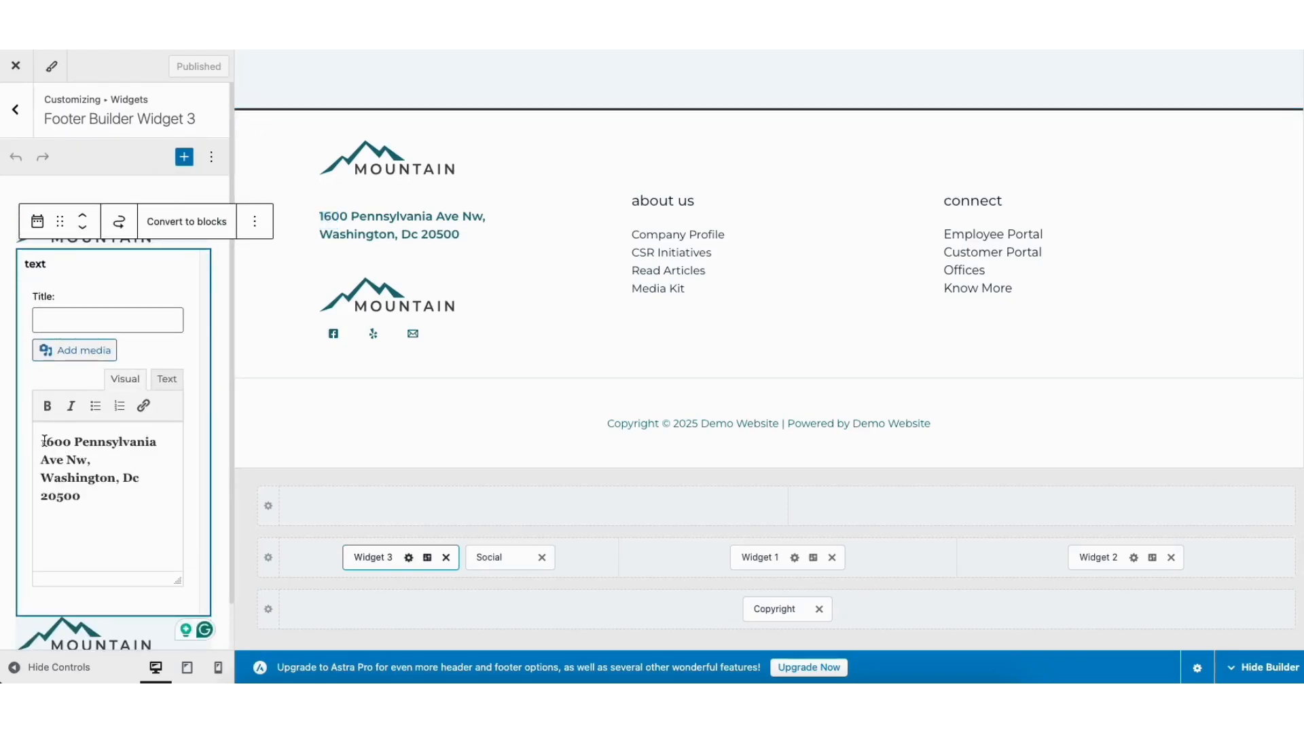
{"action": "left_click", "coordinate": [428, 560]}
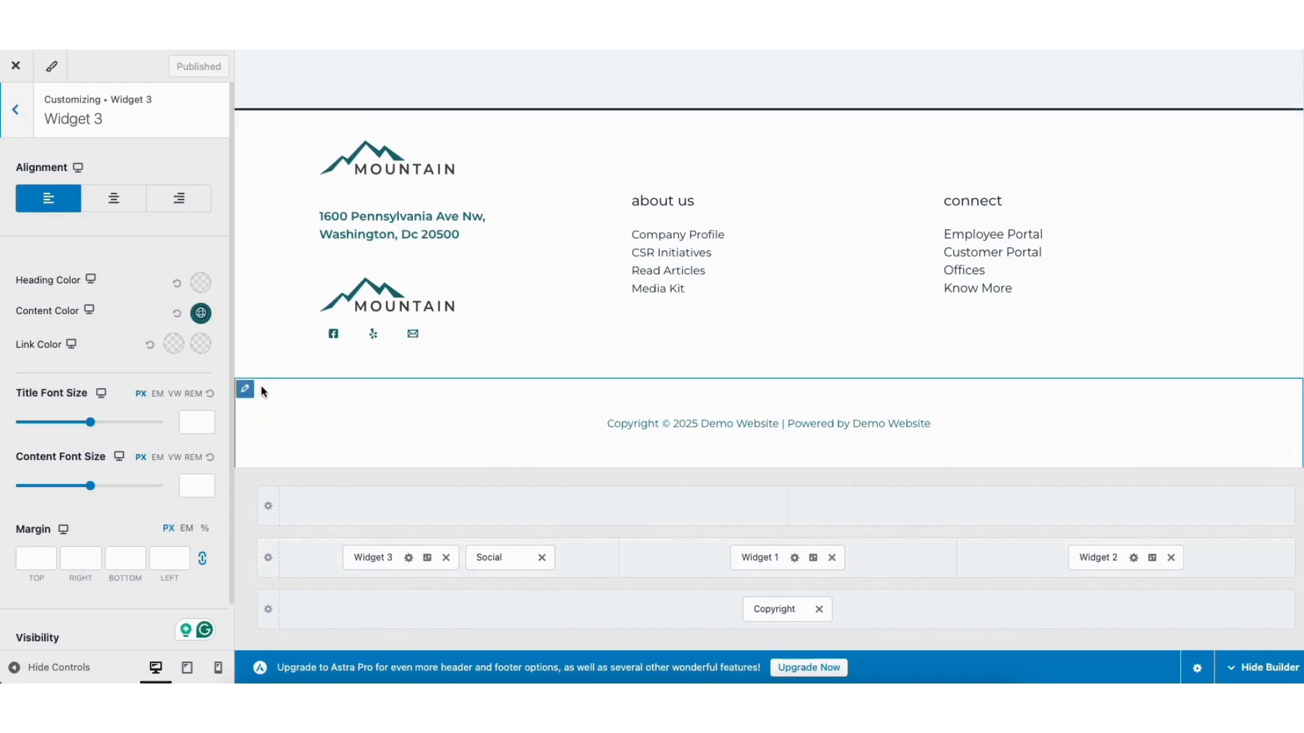
Step: Examine the Primary Footer's column and layout settings and the elements that can be inserted into the empty footer row
{"action": "left_click", "coordinate": [247, 123]}
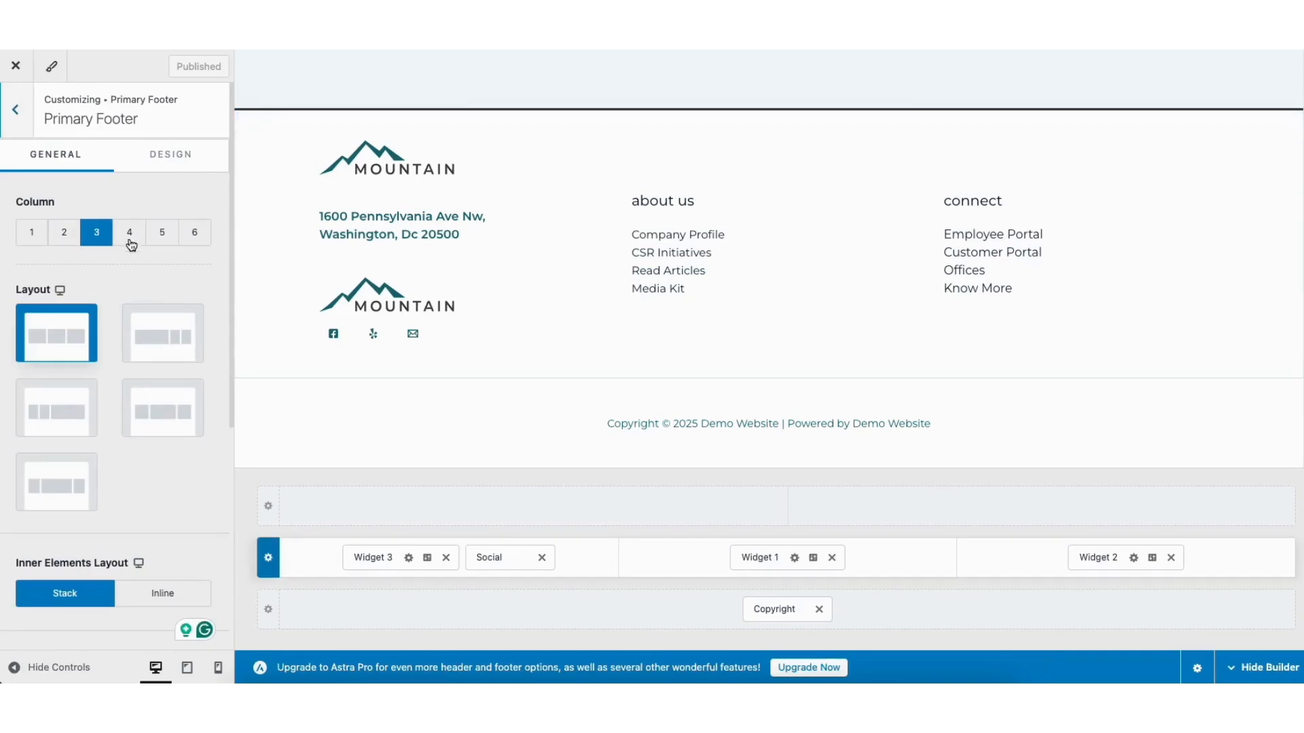
{"action": "left_click", "coordinate": [534, 509]}
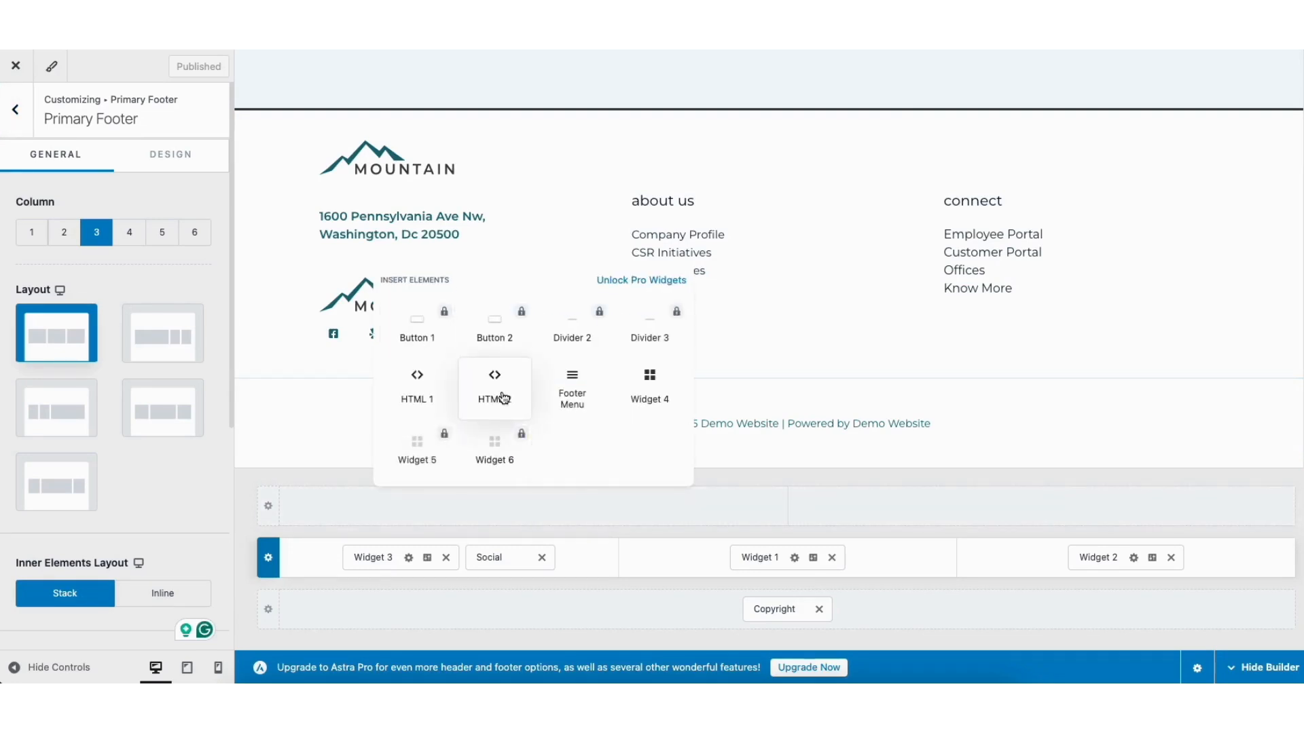
{"action": "left_click", "coordinate": [1177, 476]}
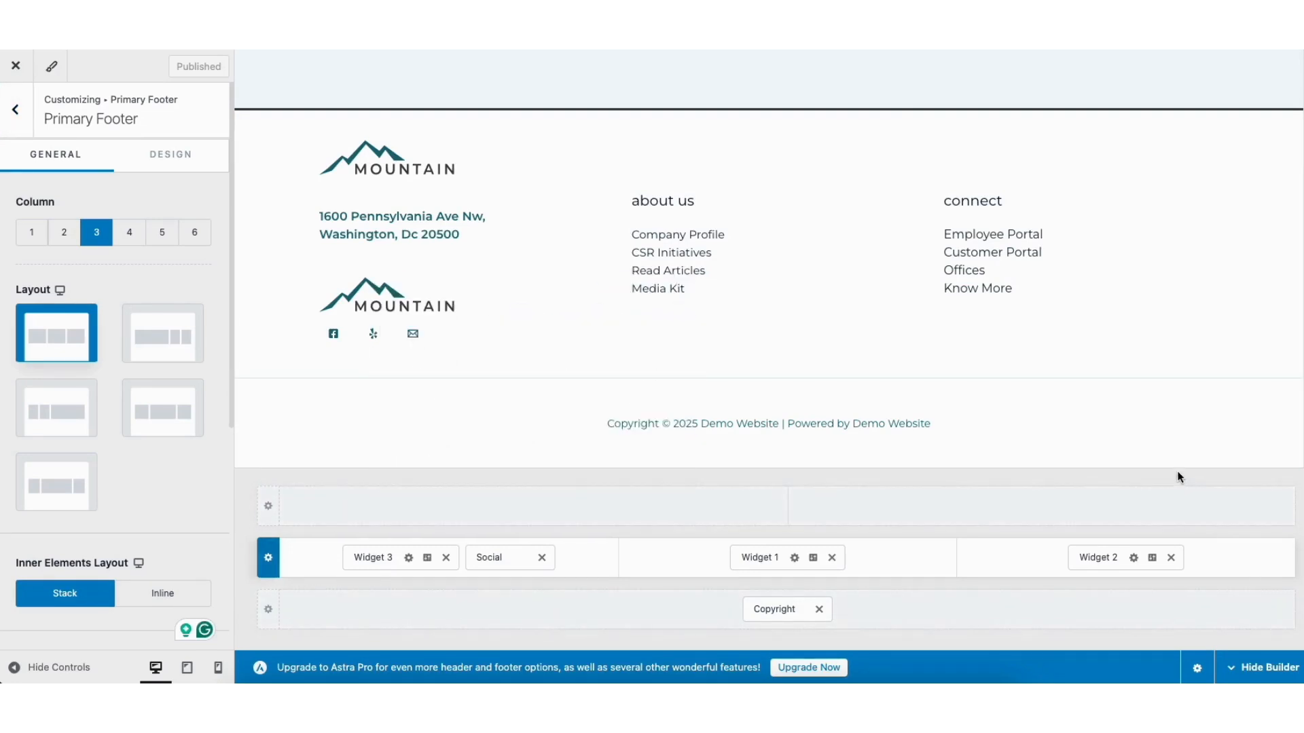
Step: Review the Take Action header button's text and link settings, and remove the button from the header
{"action": "scroll", "coordinate": [769, 258], "scroll_direction": "up", "scroll_amount": 20}
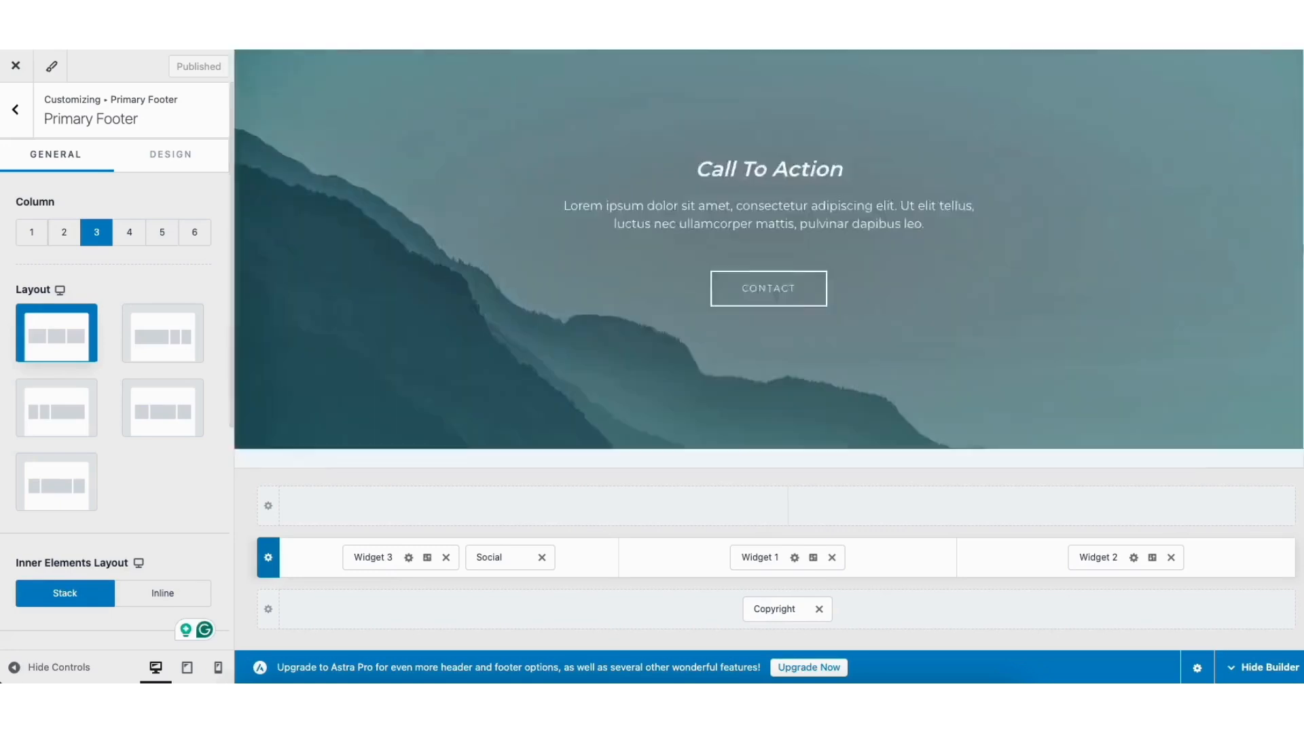
{"action": "mouse_move", "coordinate": [1115, 86]}
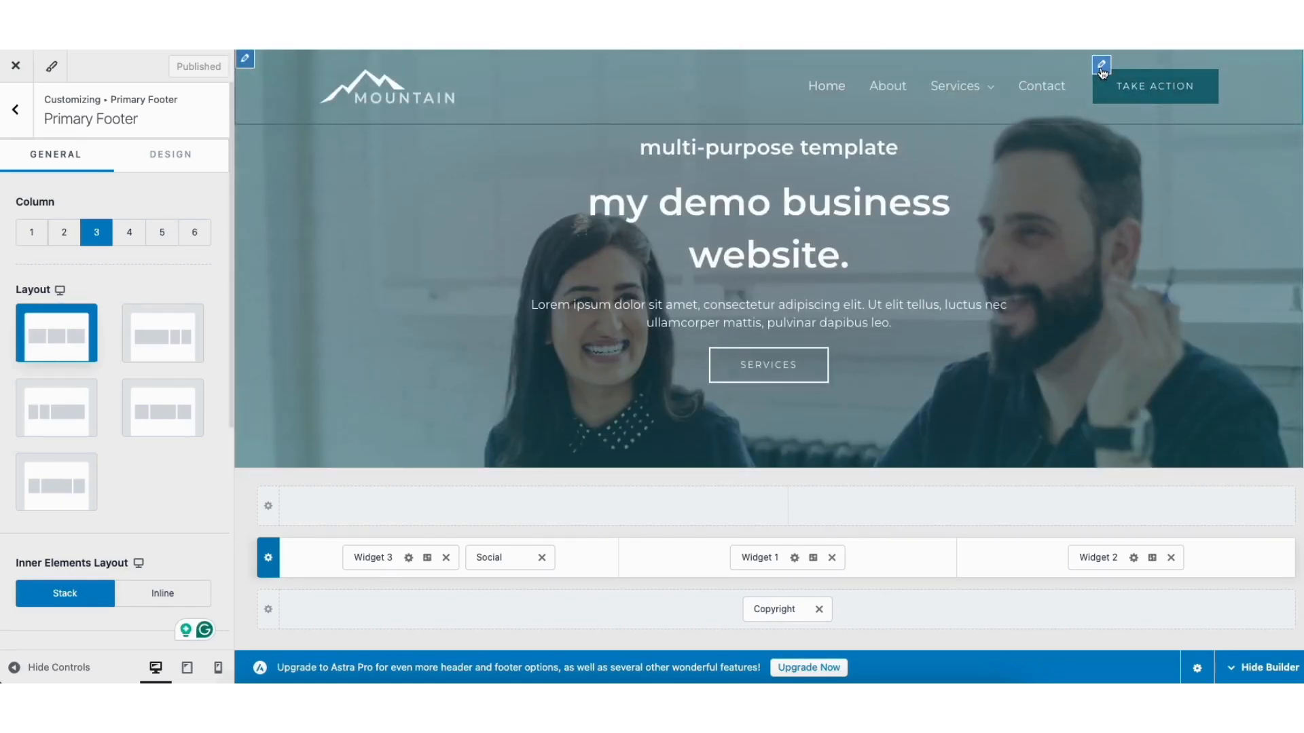
{"action": "left_click", "coordinate": [1102, 66]}
{"action": "left_click", "coordinate": [24, 232]}
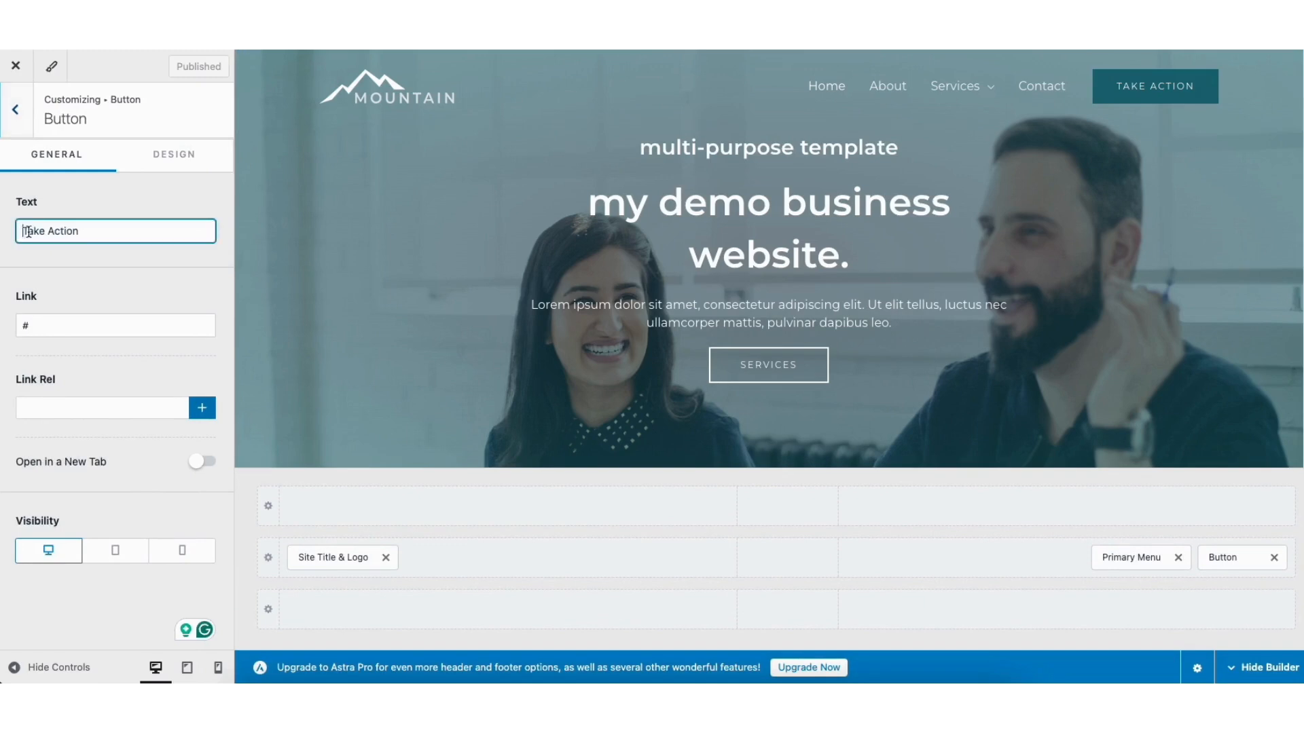
{"action": "left_click_drag", "start_coordinate": [24, 232], "coordinate": [107, 233]}
{"action": "left_click", "coordinate": [115, 280]}
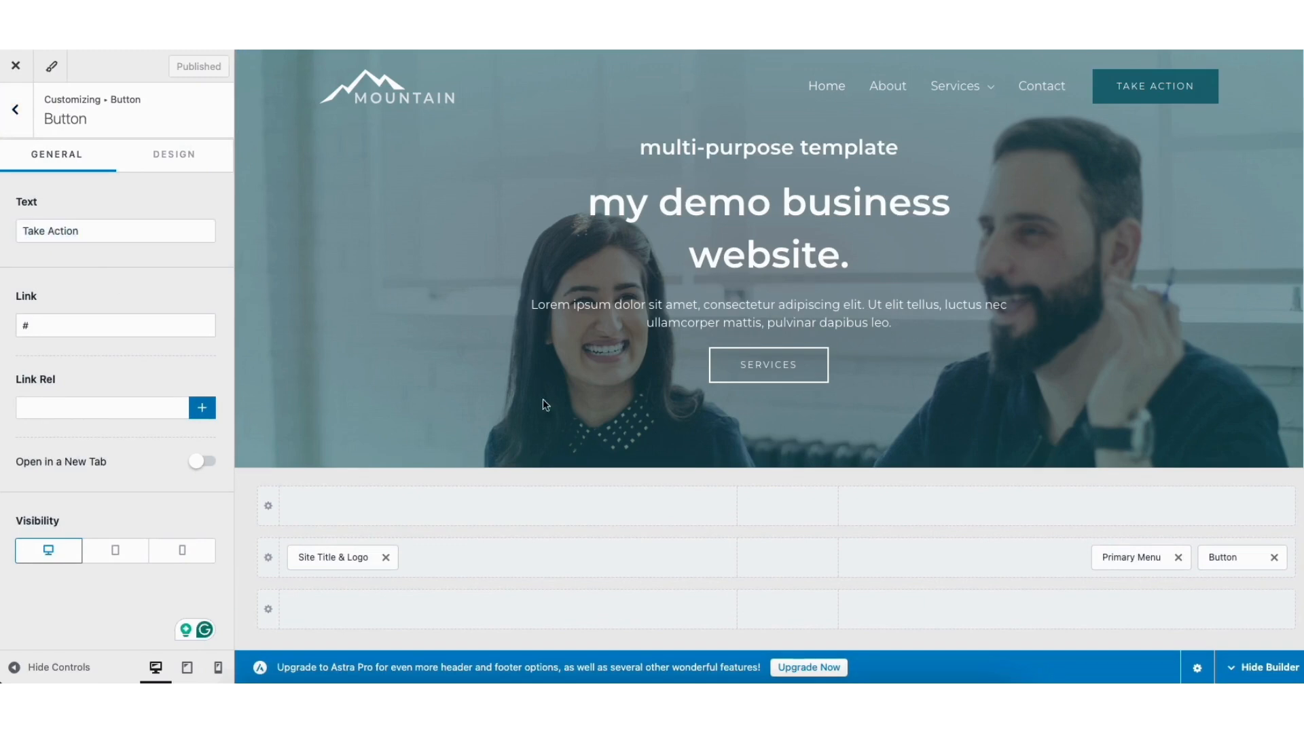
{"action": "left_click", "coordinate": [1274, 558]}
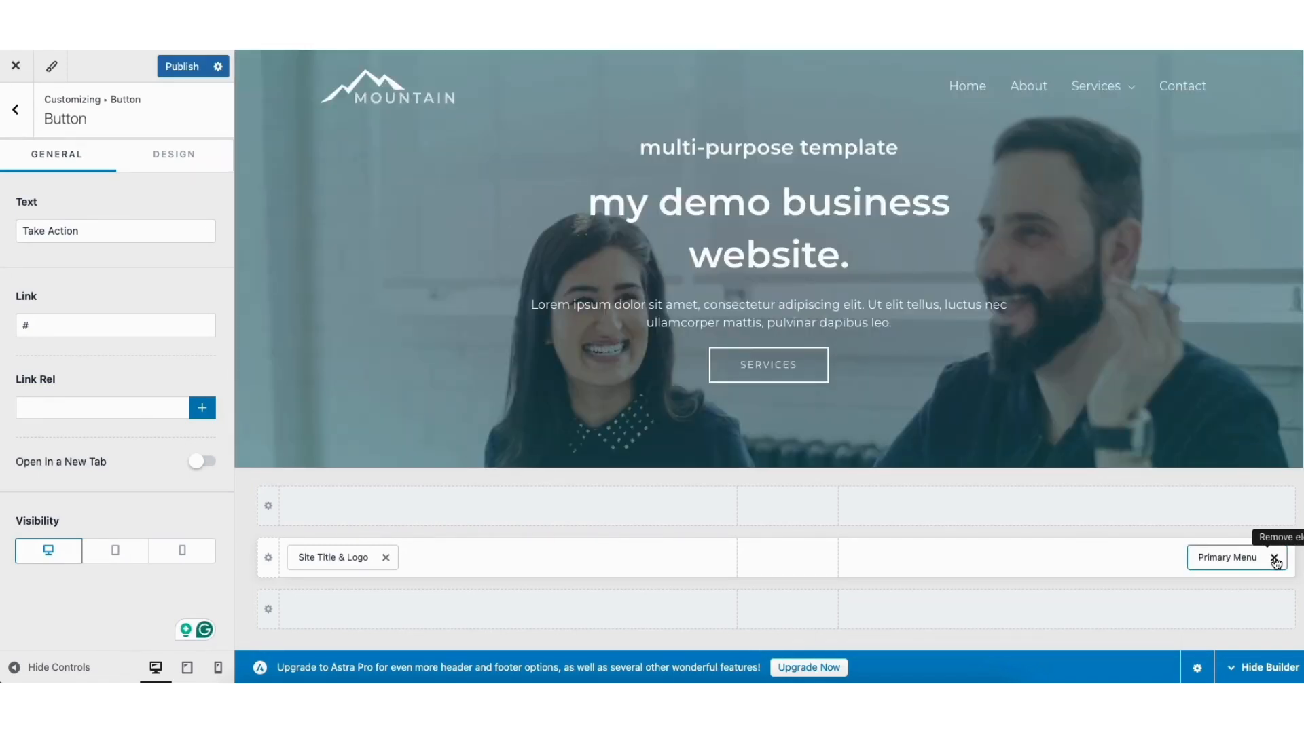
{"action": "left_click_drag", "start_coordinate": [1220, 558], "coordinate": [1183, 576]}
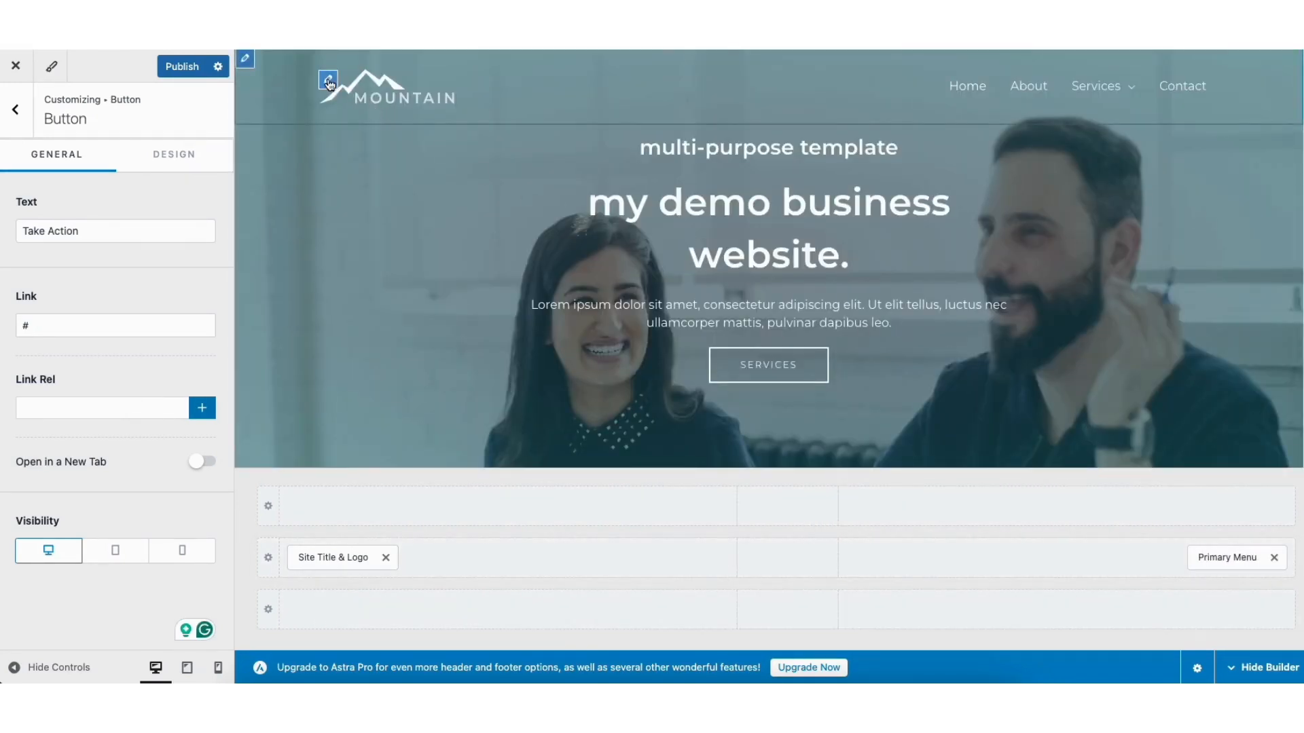
Step: Examine the header logo's general and design settings, and return to the main customizer options
{"action": "left_click", "coordinate": [328, 82]}
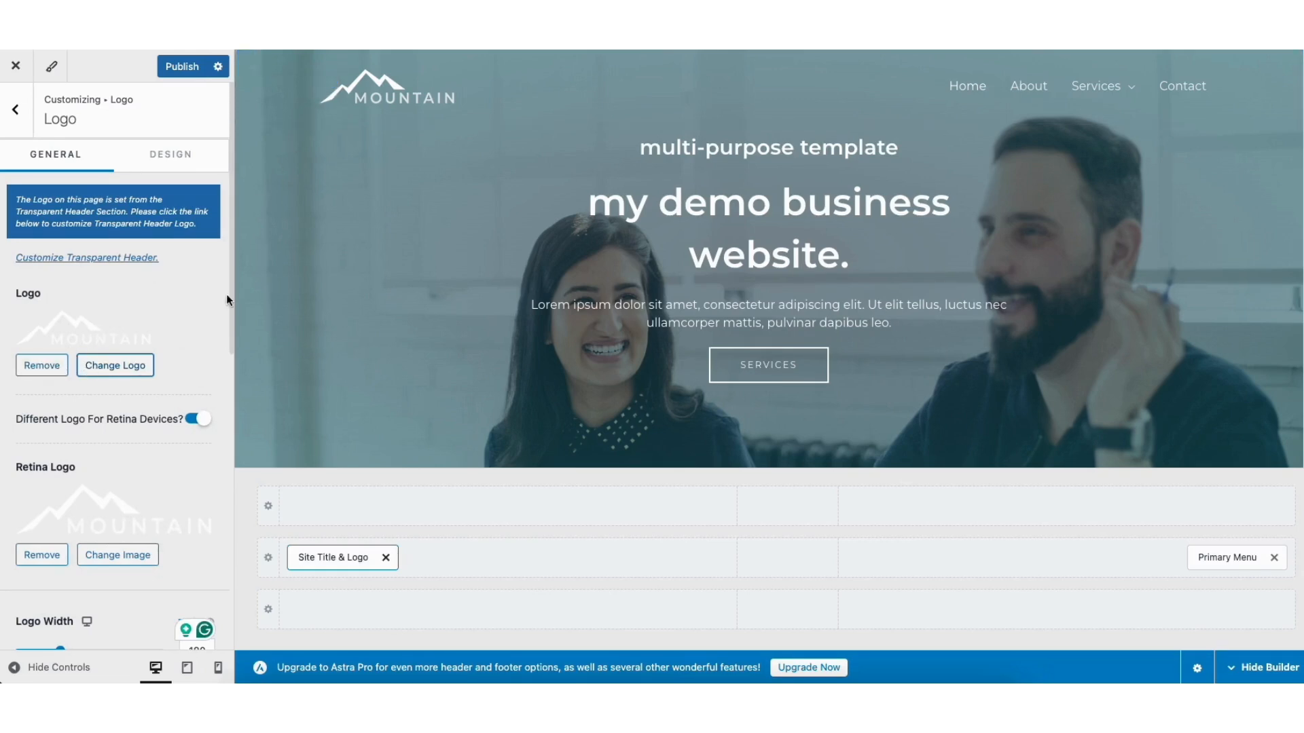
{"action": "left_click", "coordinate": [165, 163]}
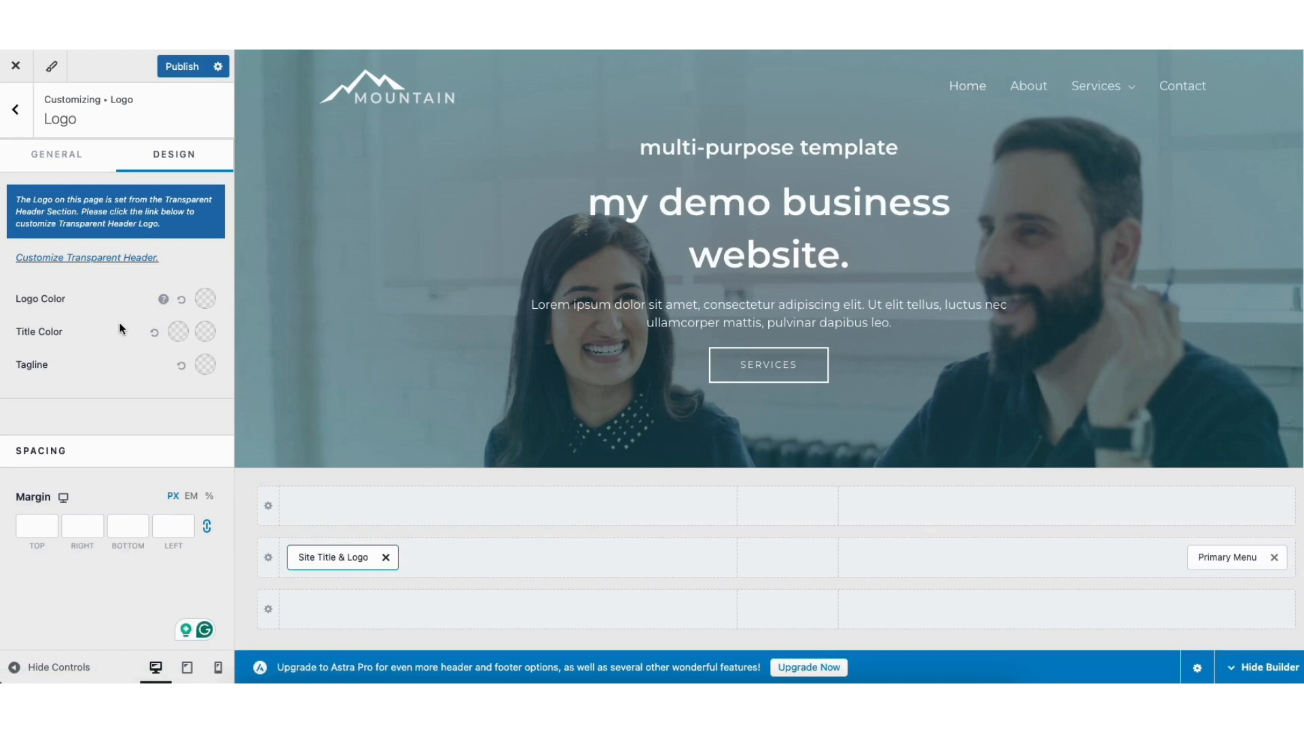
{"action": "left_click", "coordinate": [19, 112]}
{"action": "left_click", "coordinate": [18, 109]}
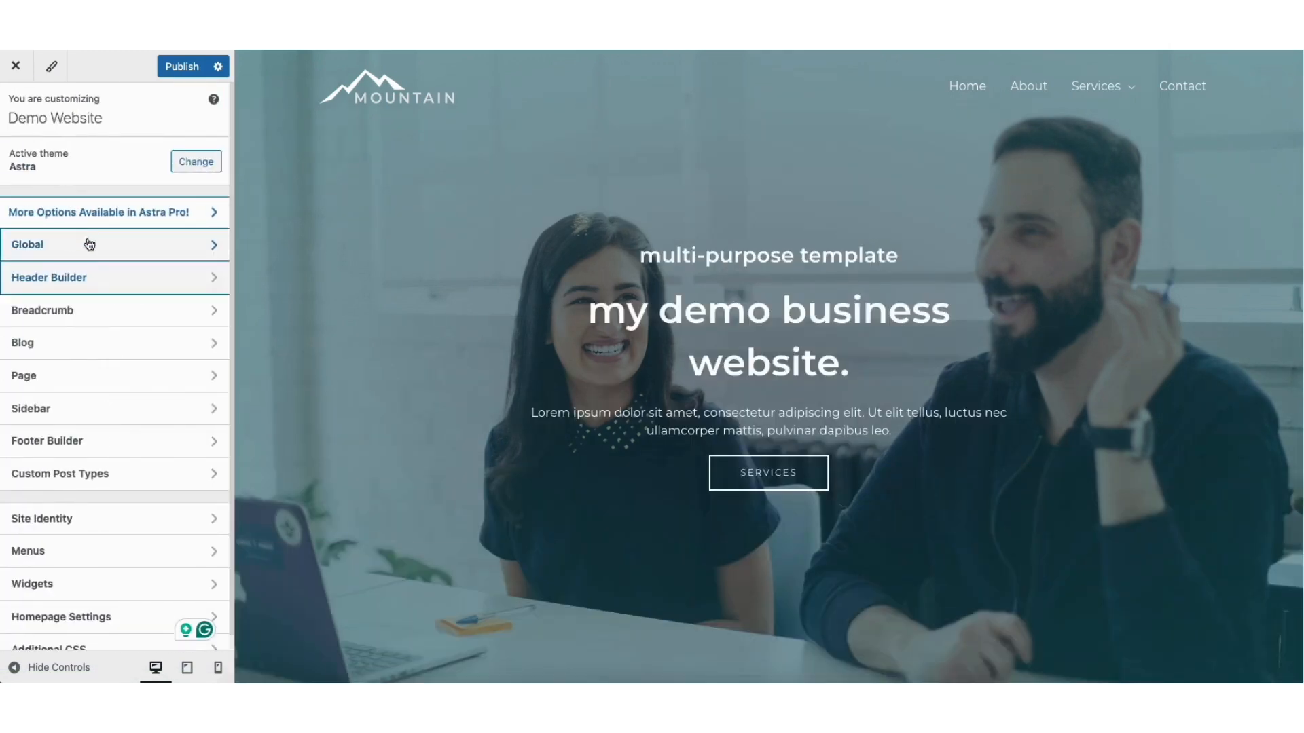
Step: Examine the Site Identity options, including the site icon, logo width, site title and tagline settings
{"action": "left_click", "coordinate": [75, 518]}
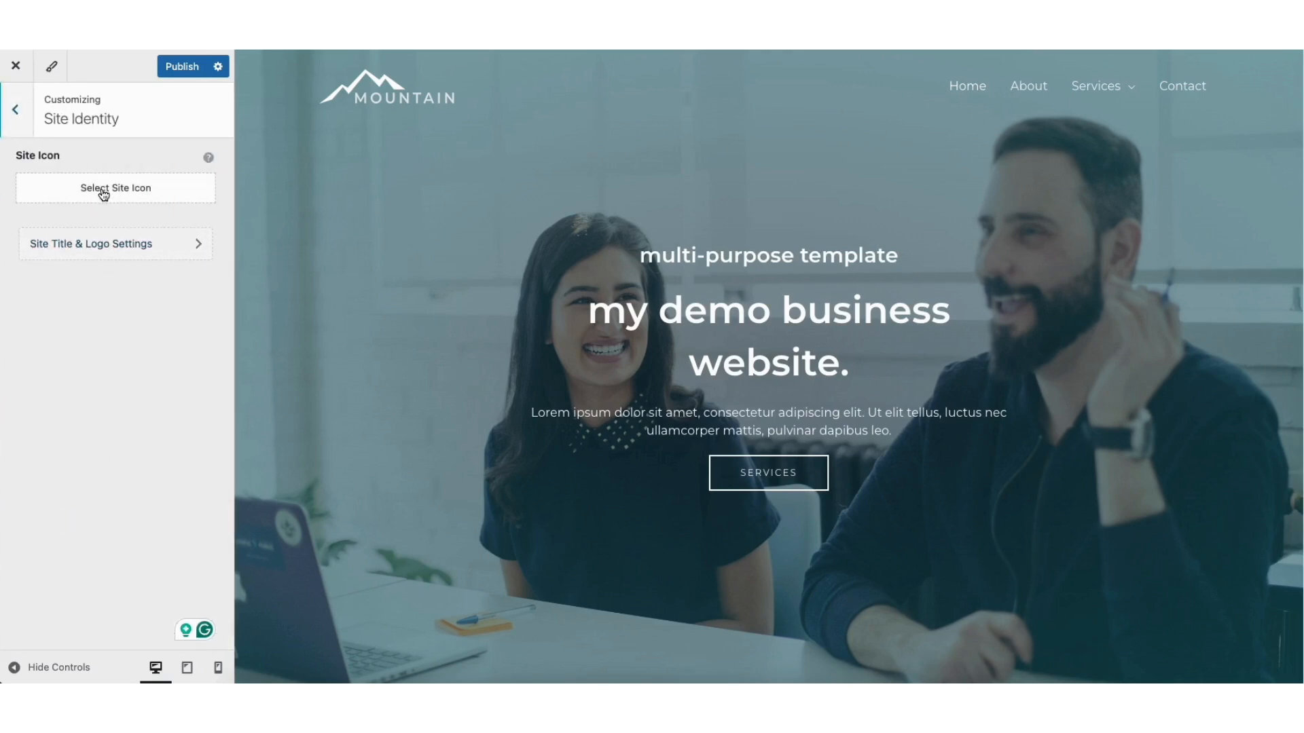
{"action": "left_click", "coordinate": [97, 249]}
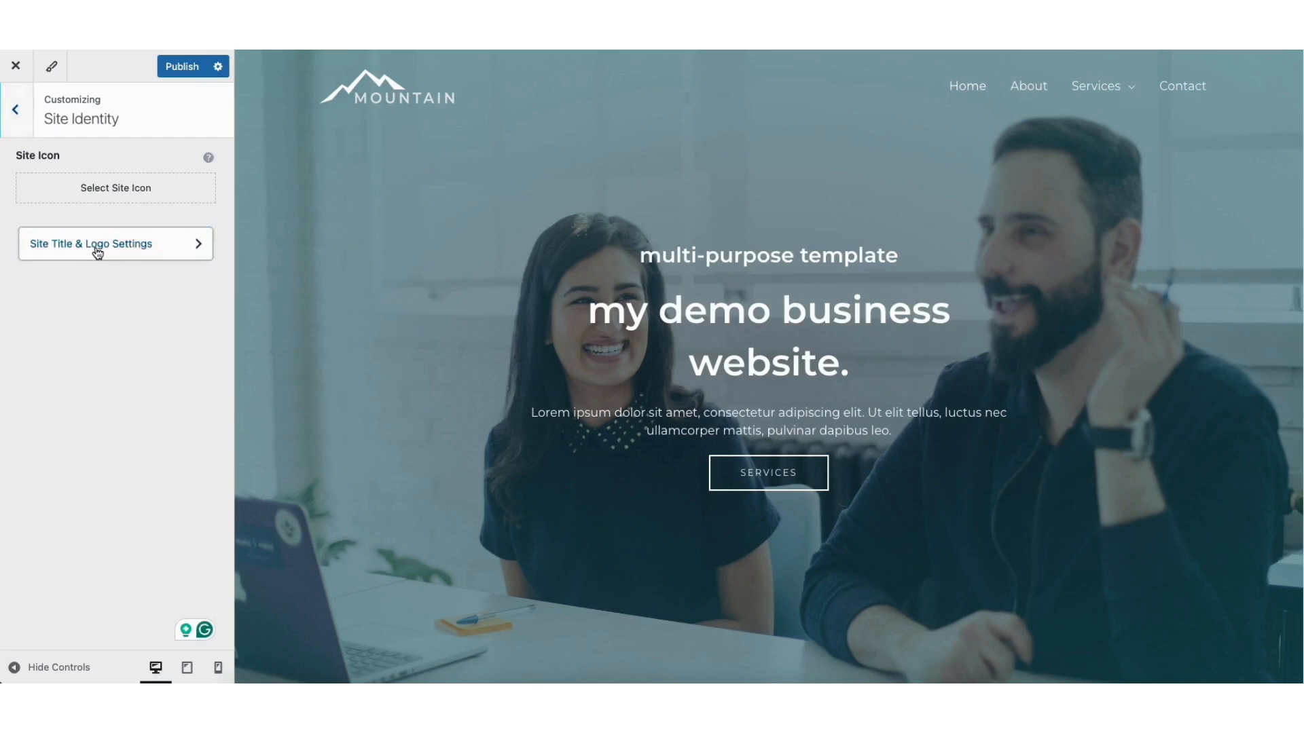
{"action": "left_click_drag", "start_coordinate": [234, 283], "coordinate": [227, 496]}
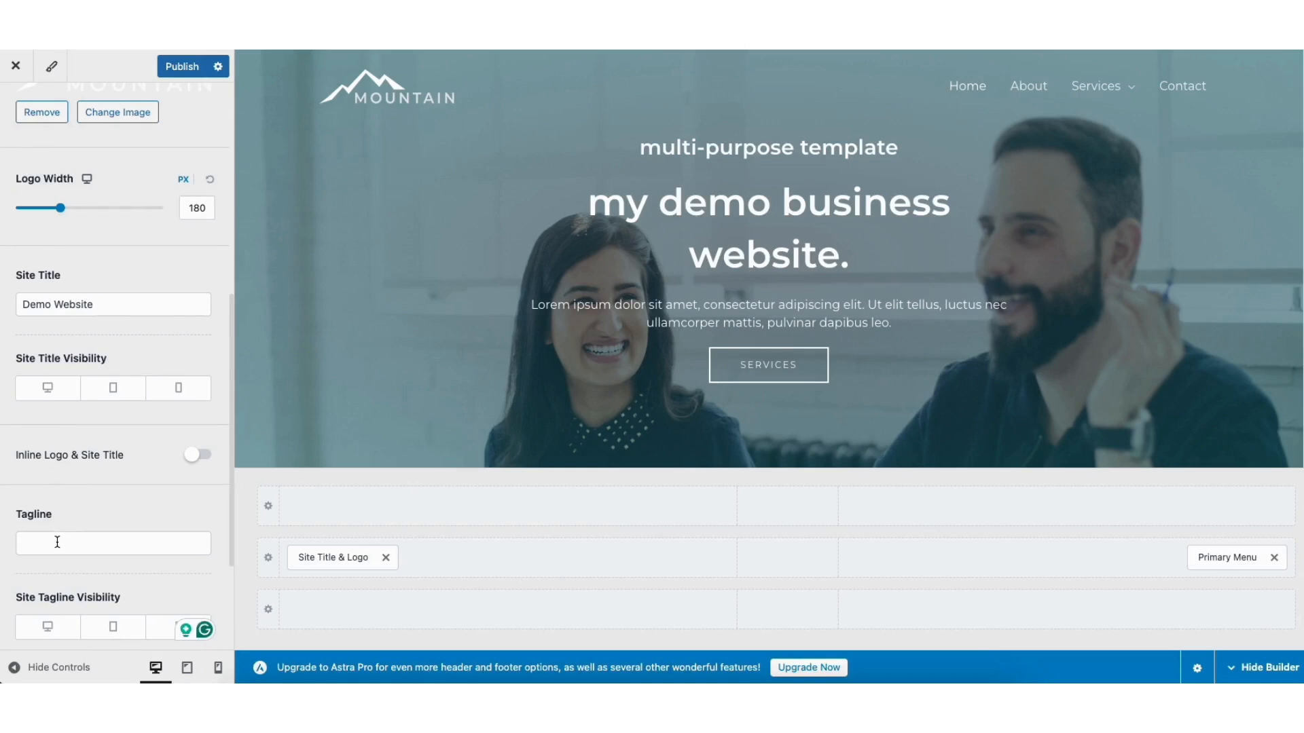
{"action": "left_click_drag", "start_coordinate": [231, 505], "coordinate": [247, 296]}
{"action": "left_click", "coordinate": [18, 104]}
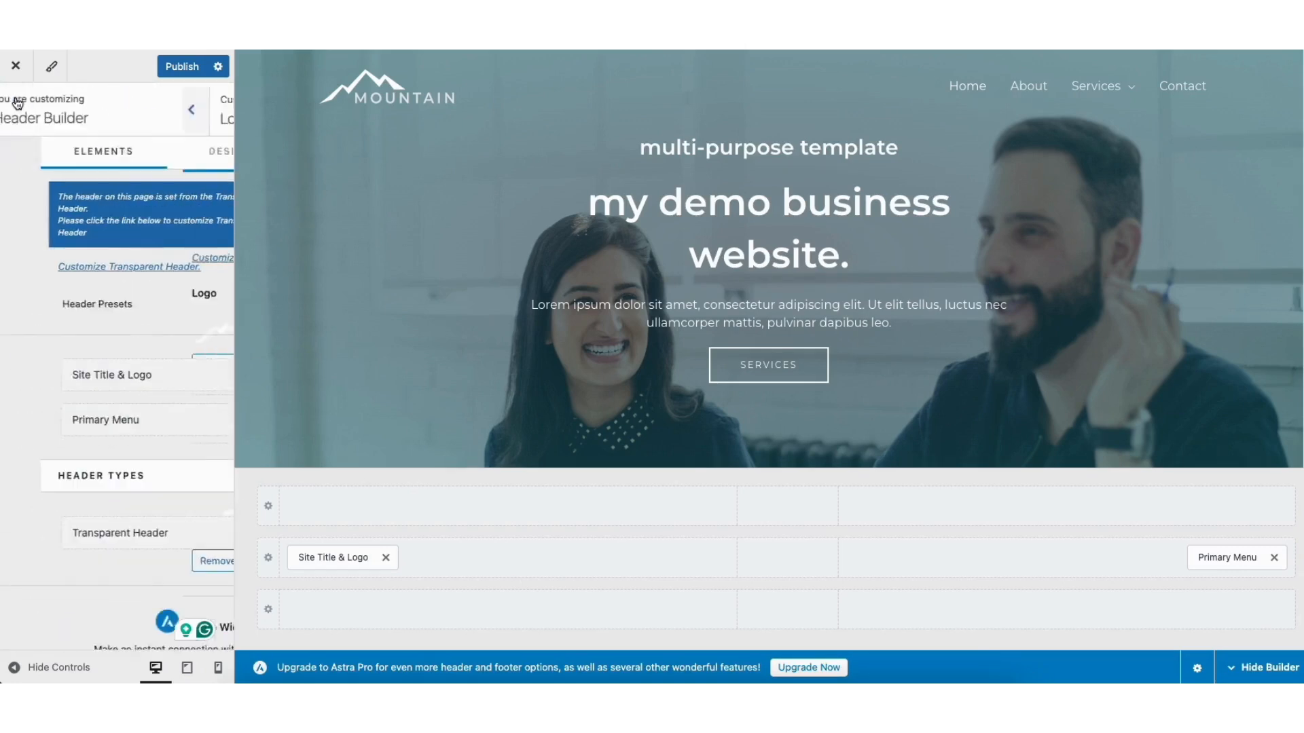
{"action": "left_click", "coordinate": [15, 106]}
Step: Examine the site's Global typography presets and fonts, the color palette and theme colors, and open the global button settings
{"action": "left_click", "coordinate": [61, 249]}
{"action": "left_click", "coordinate": [79, 166]}
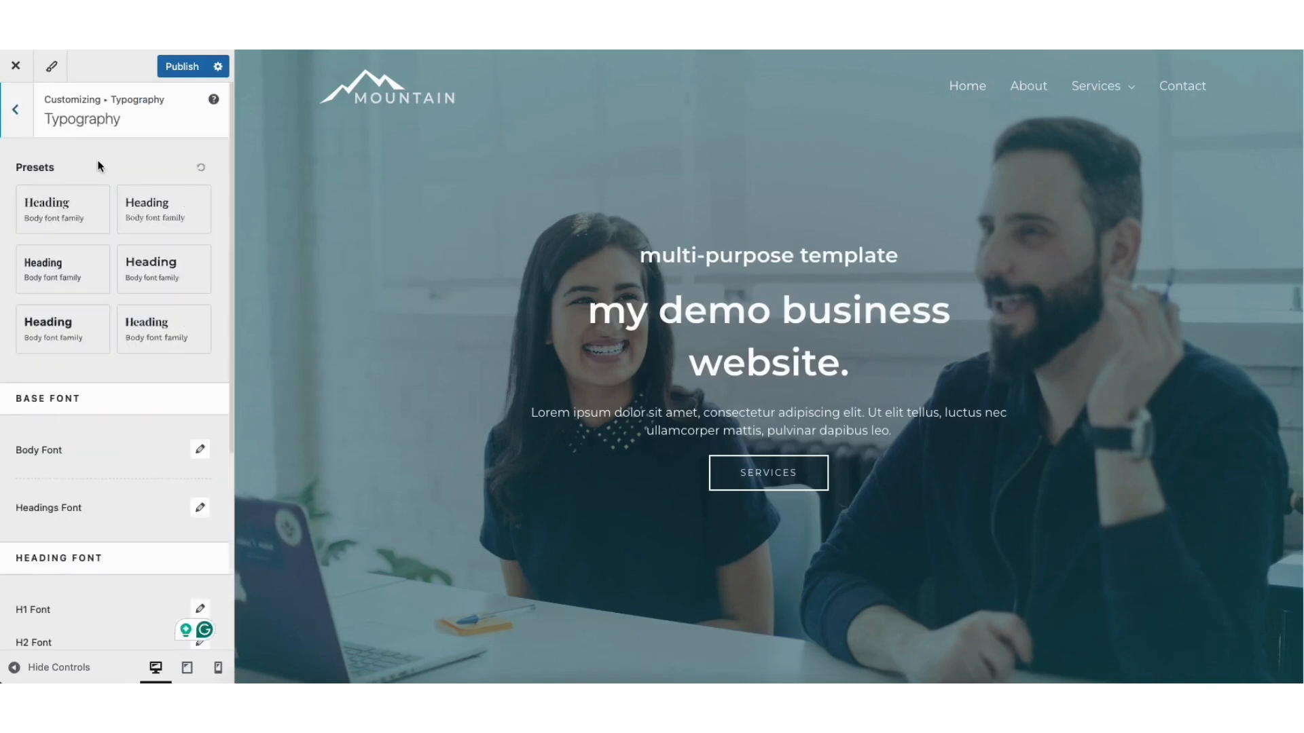
{"action": "left_click", "coordinate": [15, 109]}
{"action": "left_click", "coordinate": [56, 188]}
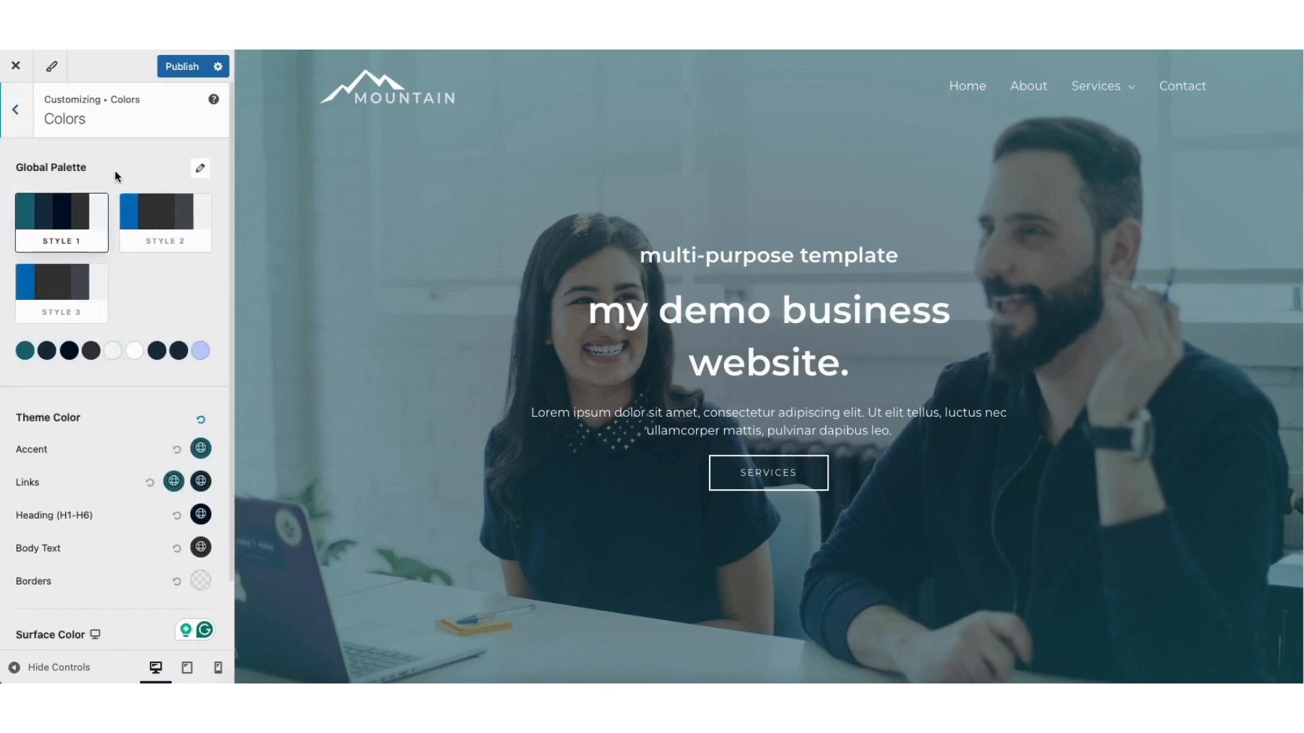
{"action": "left_click", "coordinate": [15, 109]}
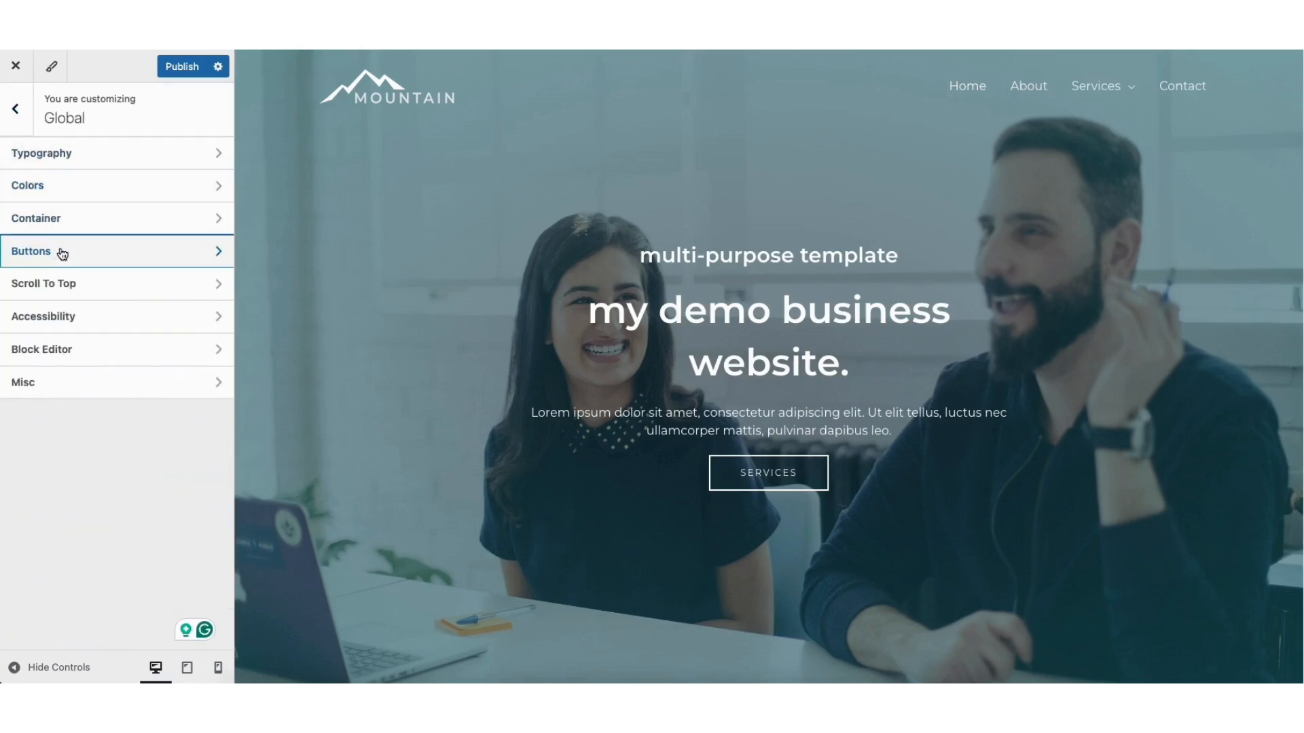
{"action": "left_click", "coordinate": [62, 254]}
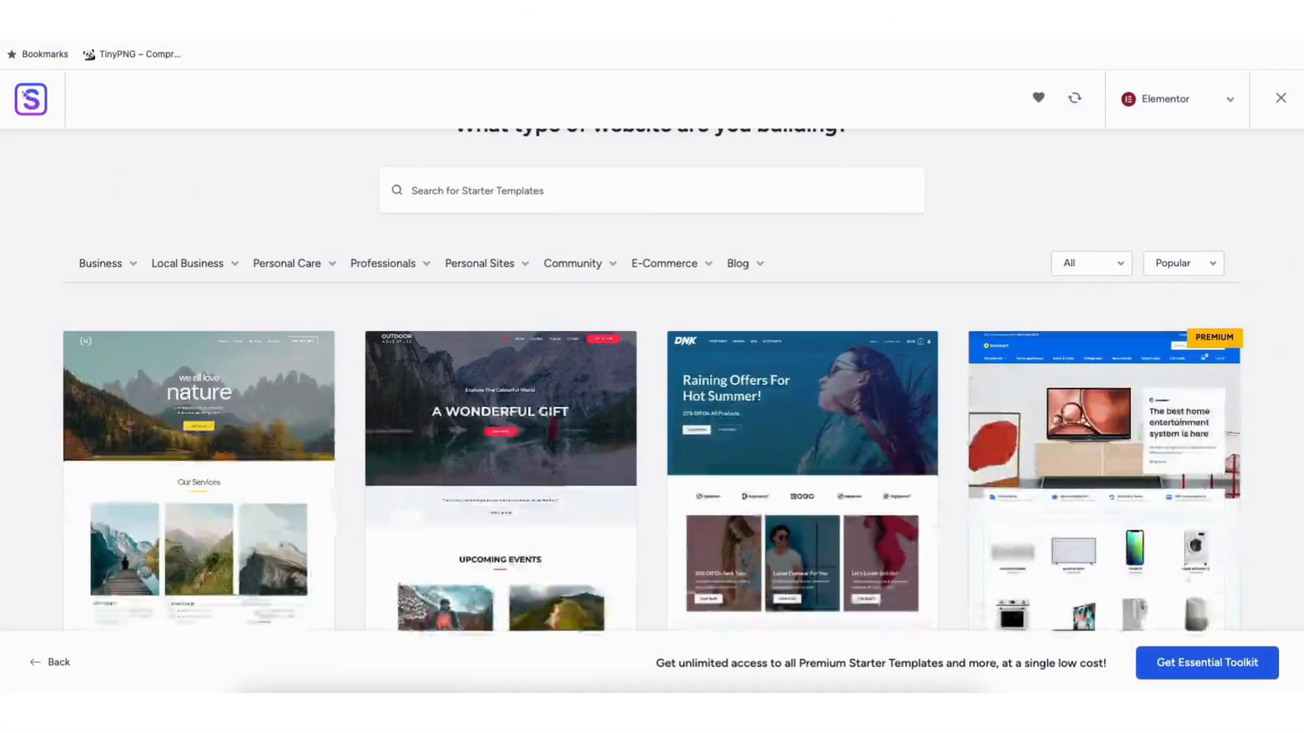
Step: Browse the Elementor starter templates in the template gallery
{"action": "scroll", "coordinate": [652, 407], "scroll_direction": "down", "scroll_amount": 3}
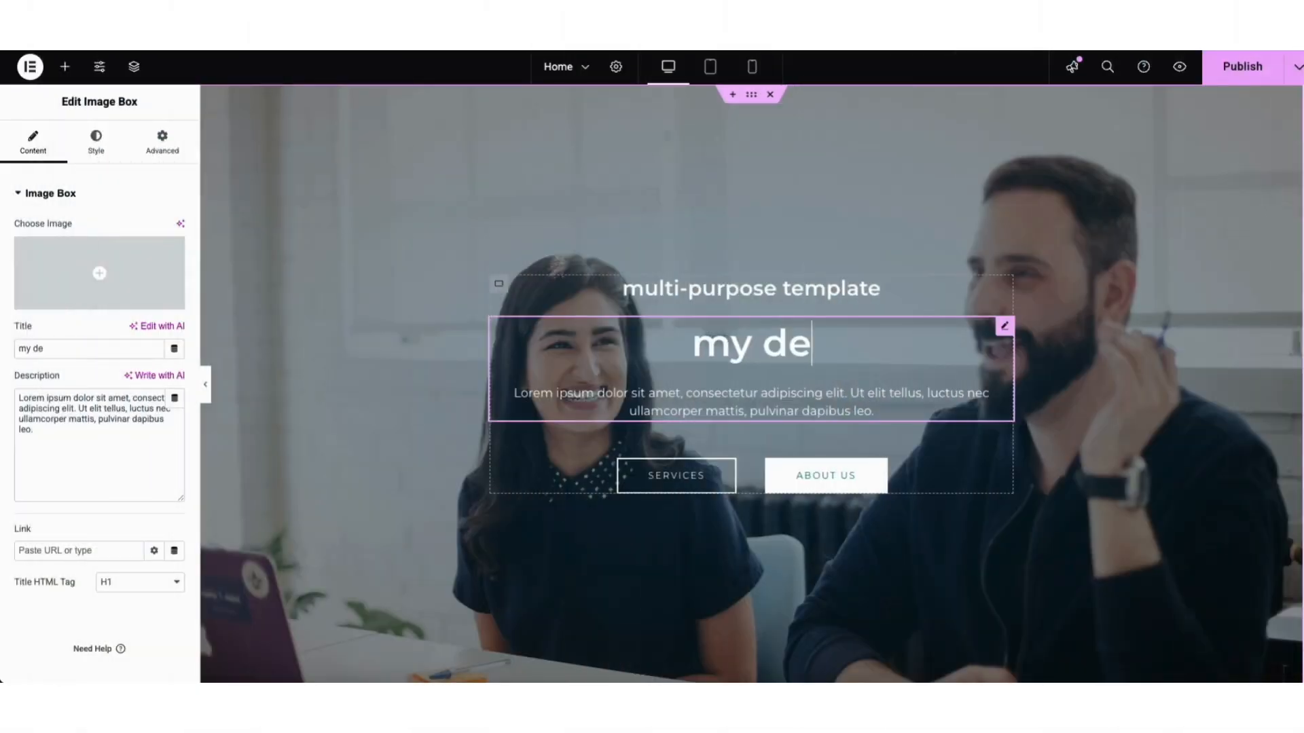
Step: Extend the Home page hero title to "my demo business w" and insert a Heading widget beside the "amazing things for you" text
{"action": "type", "text": "mo business w"}
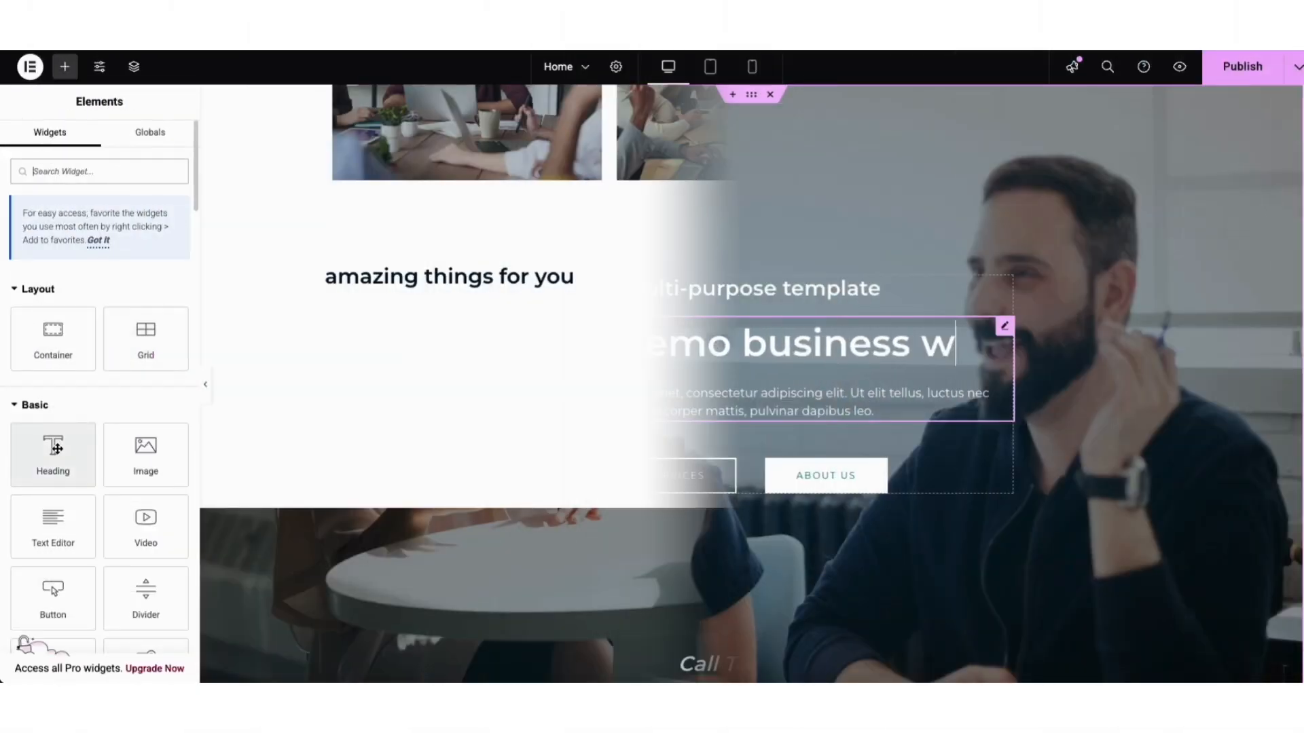
{"action": "left_click_drag", "start_coordinate": [53, 454], "coordinate": [840, 274]}
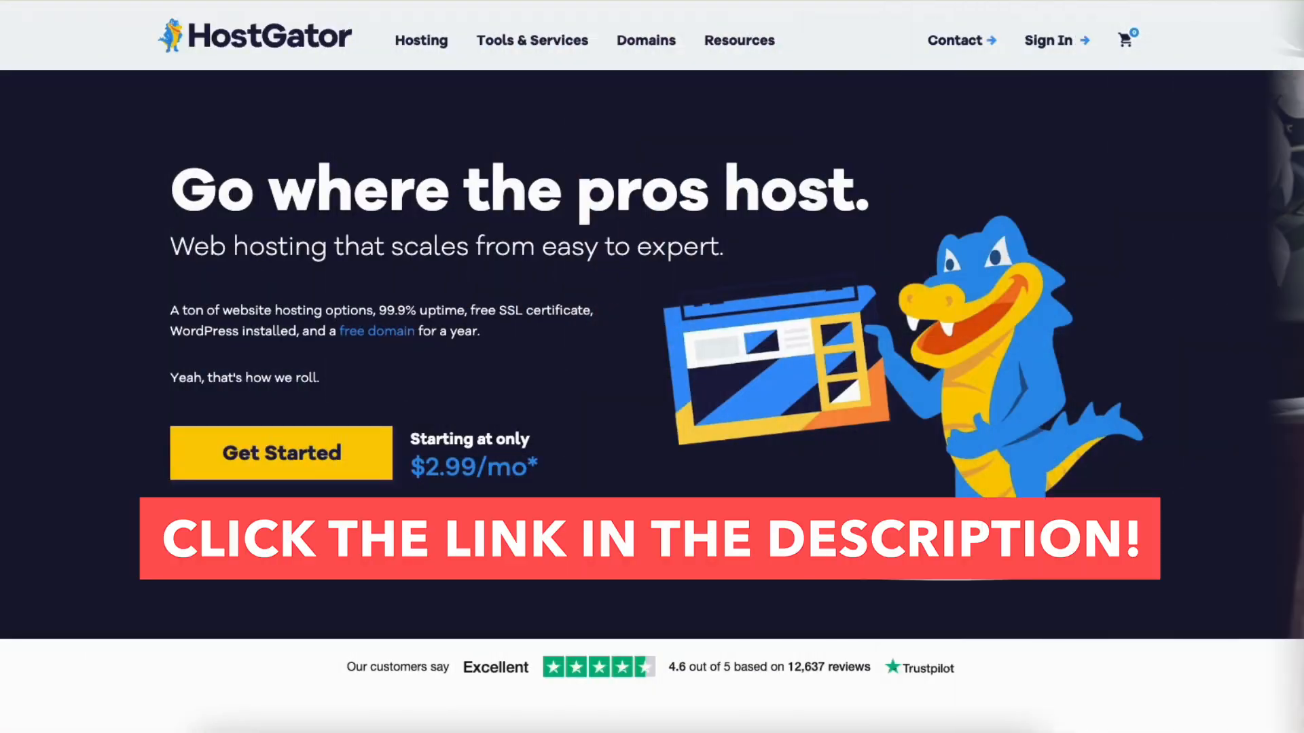
Step: Switch to the HostGator website and examine its hosting plans, prices and included features
{"action": "scroll", "coordinate": [652, 367], "scroll_direction": "down", "scroll_amount": 9}
{"action": "scroll", "coordinate": [652, 367], "scroll_direction": "down", "scroll_amount": 20}
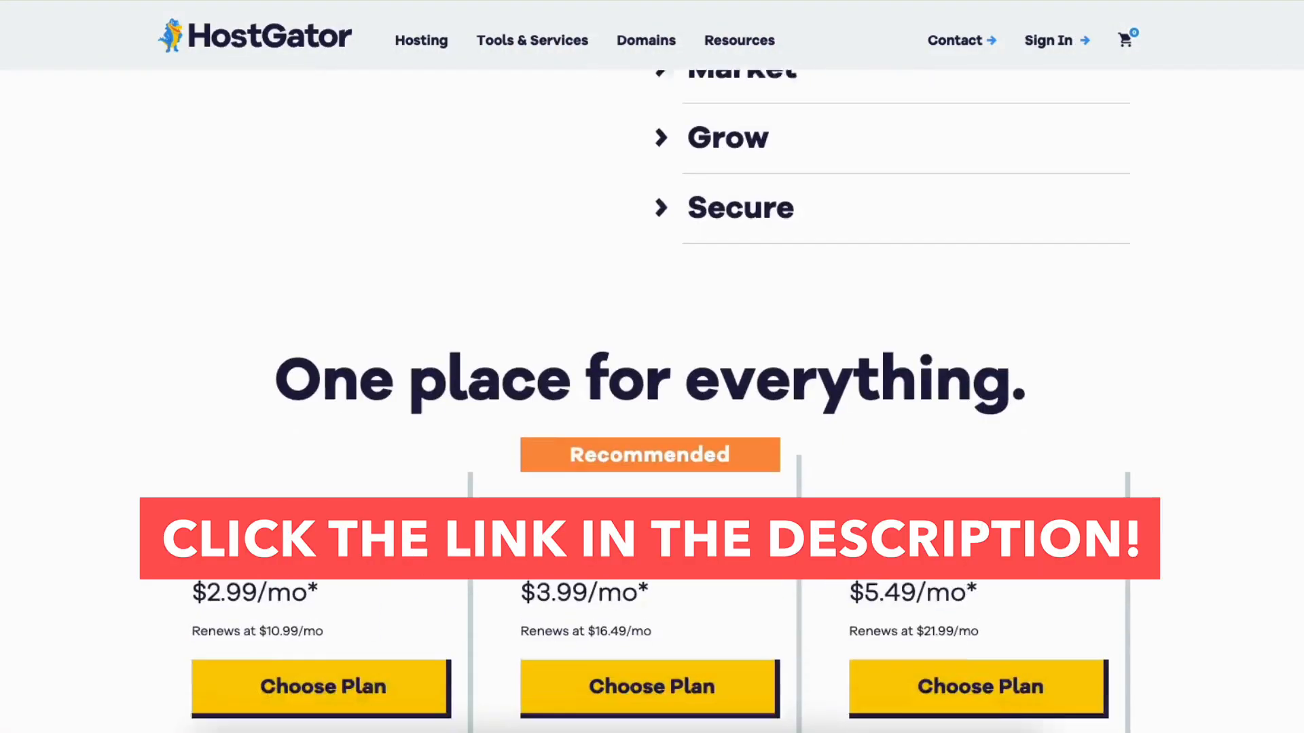
{"action": "scroll", "coordinate": [651, 367], "scroll_direction": "down", "scroll_amount": 12}
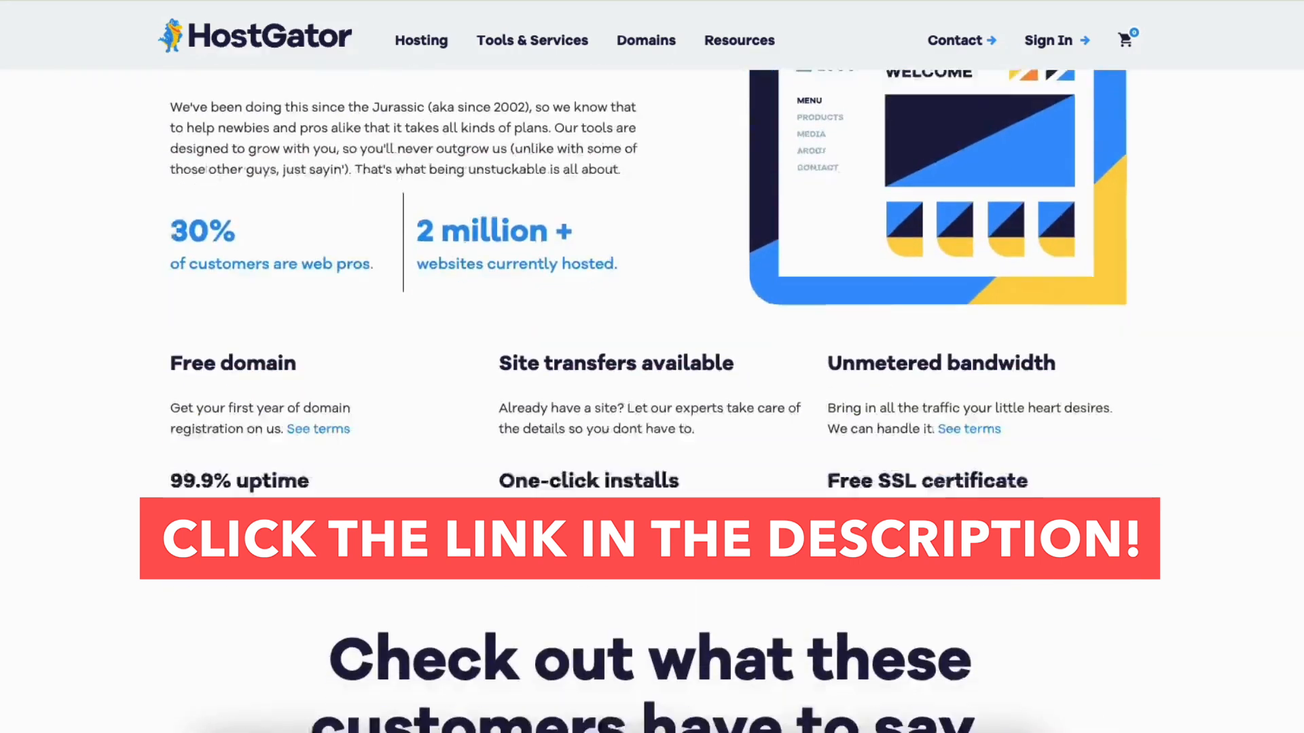